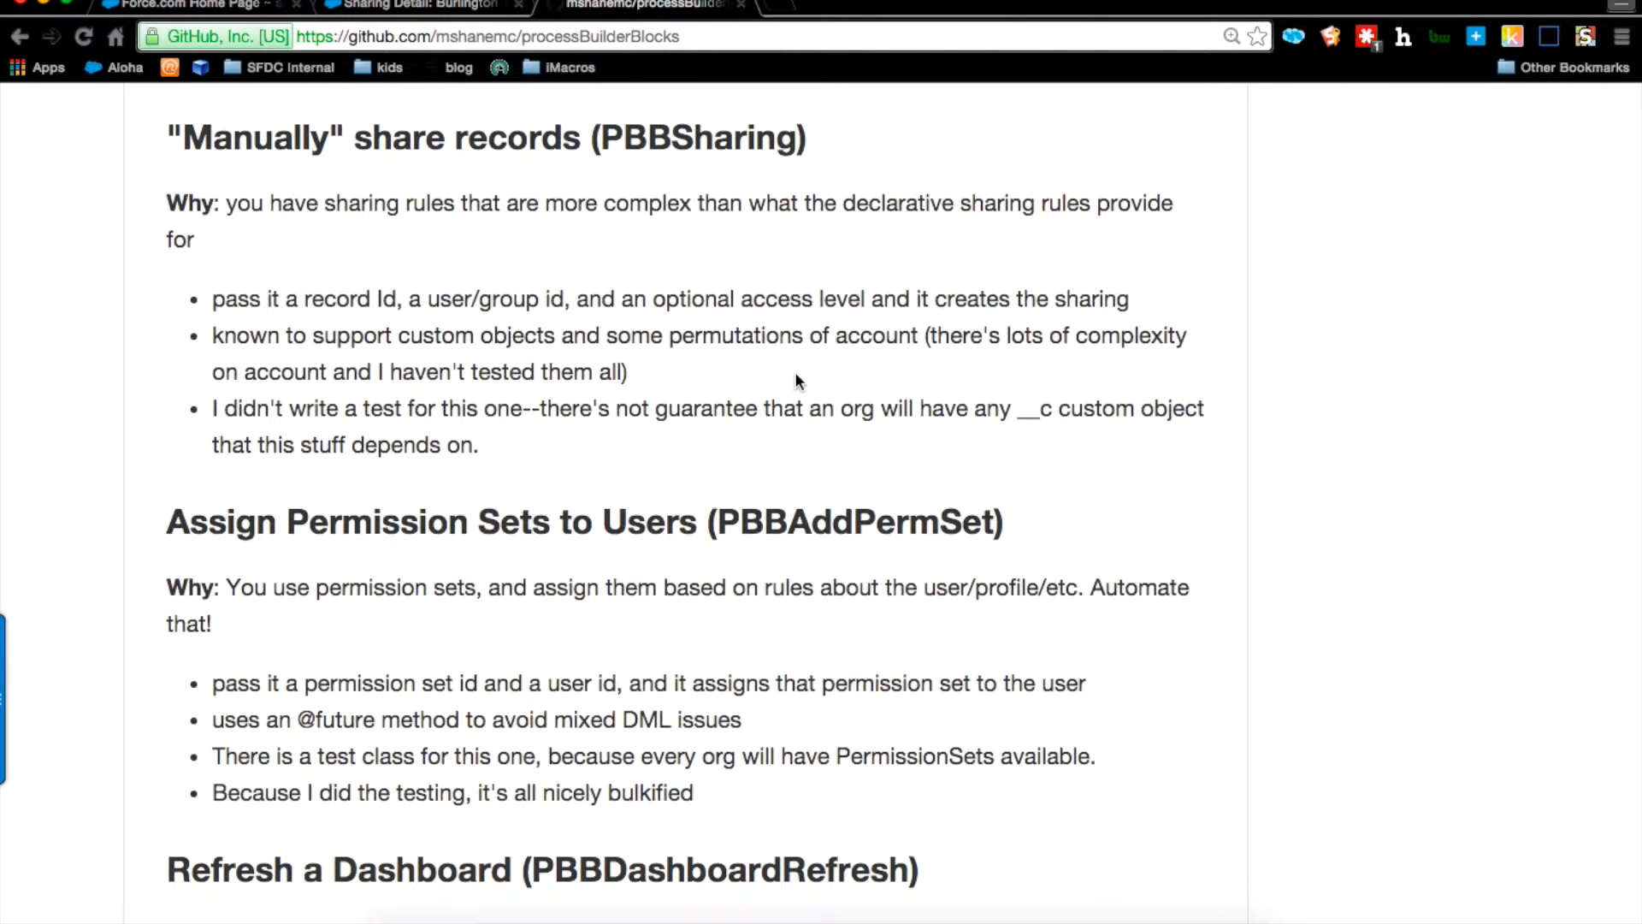
Step: Review the processBuilderBlocks repository's file list and the README's opening section with the Salesforce deployment option
scroll(795, 380, "up", 10)
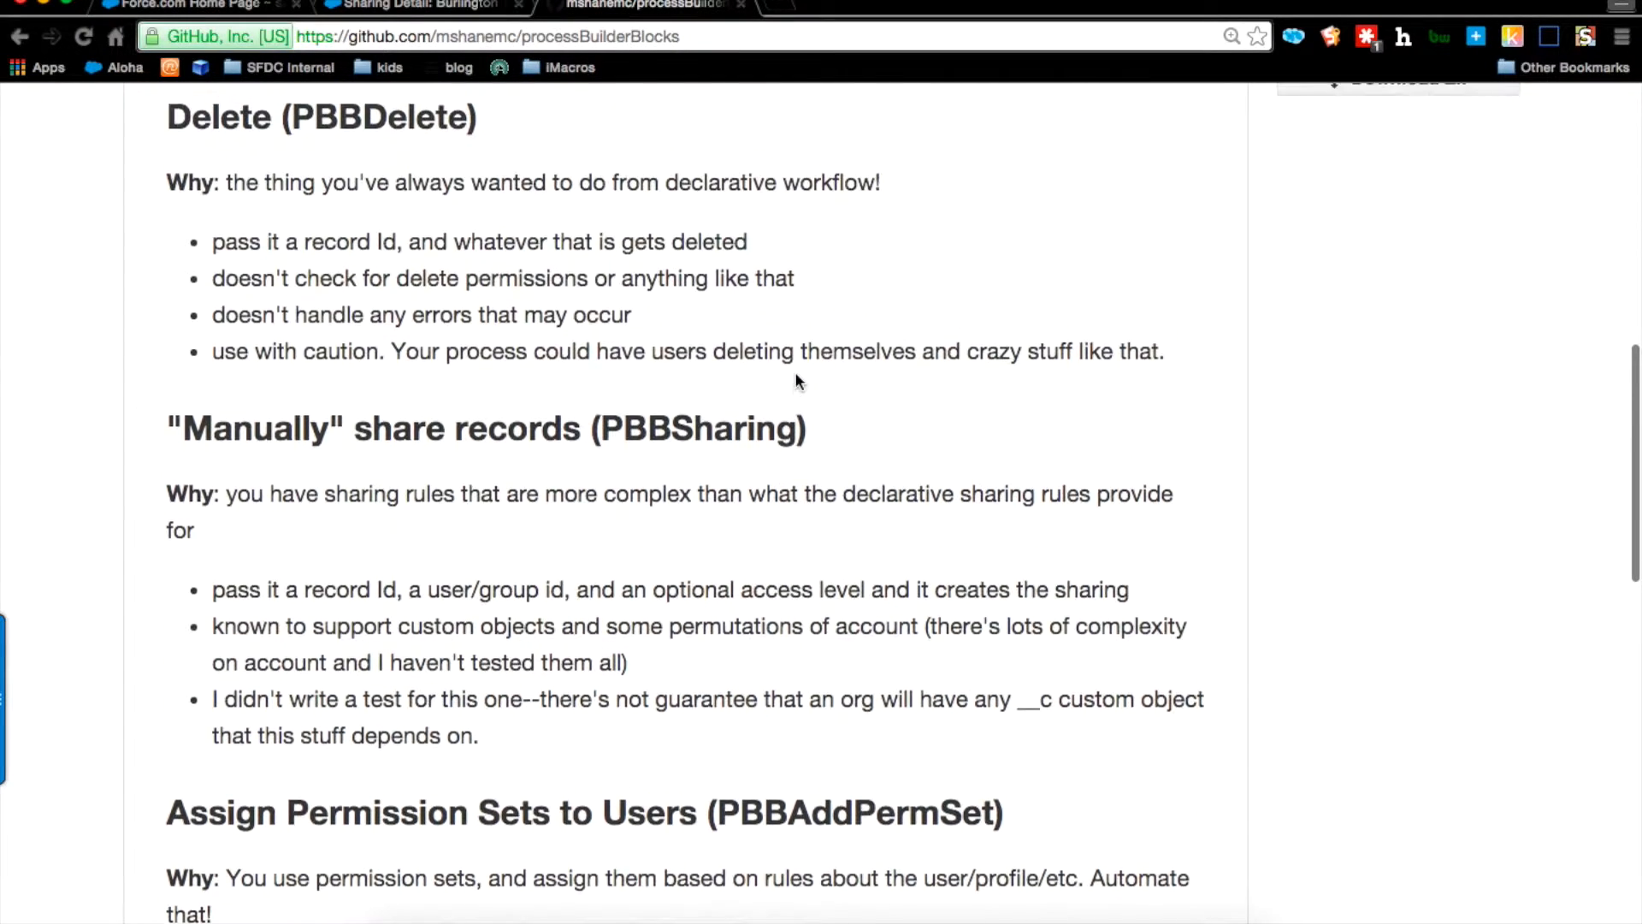
scroll(795, 377, "up", 3)
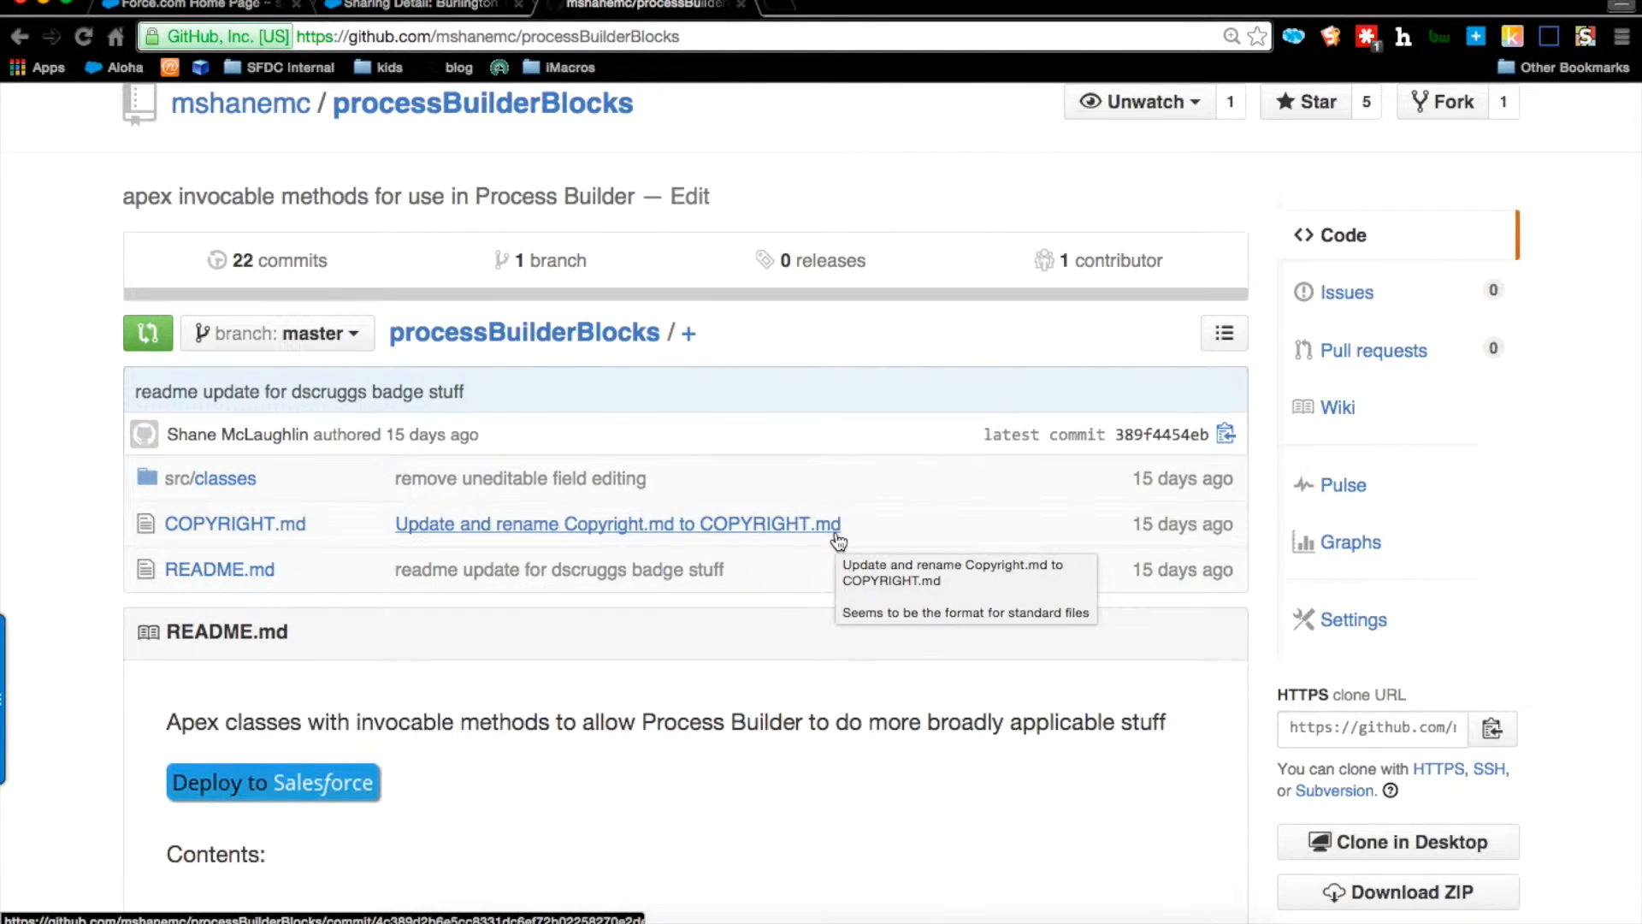
scroll(838, 538, "down", 4)
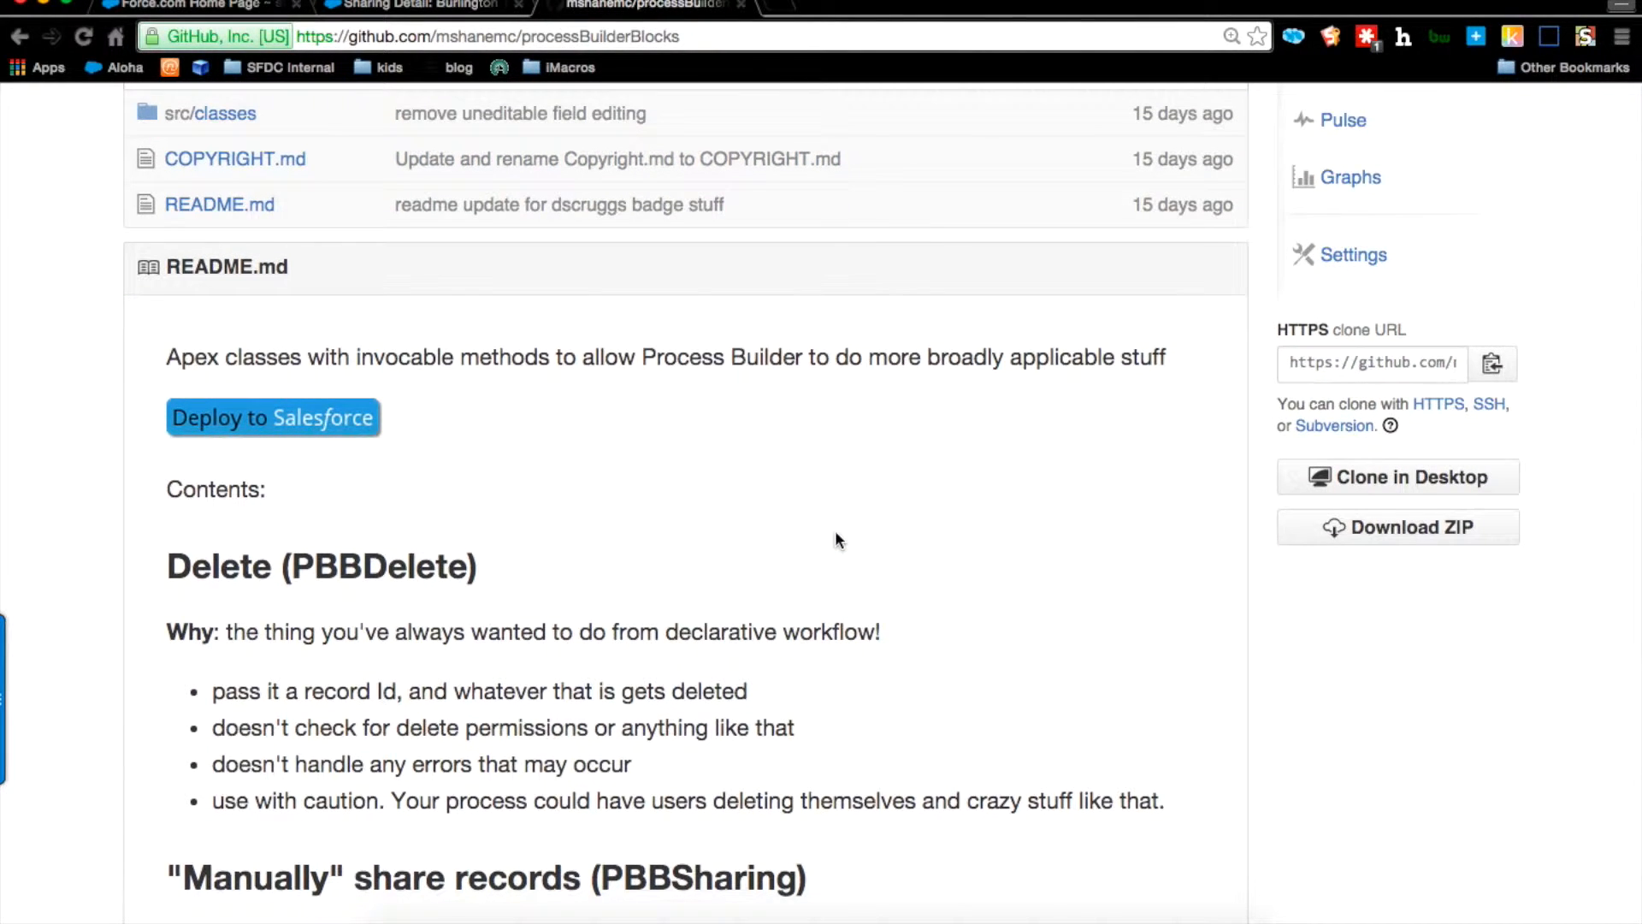
scroll(837, 538, "up", 3)
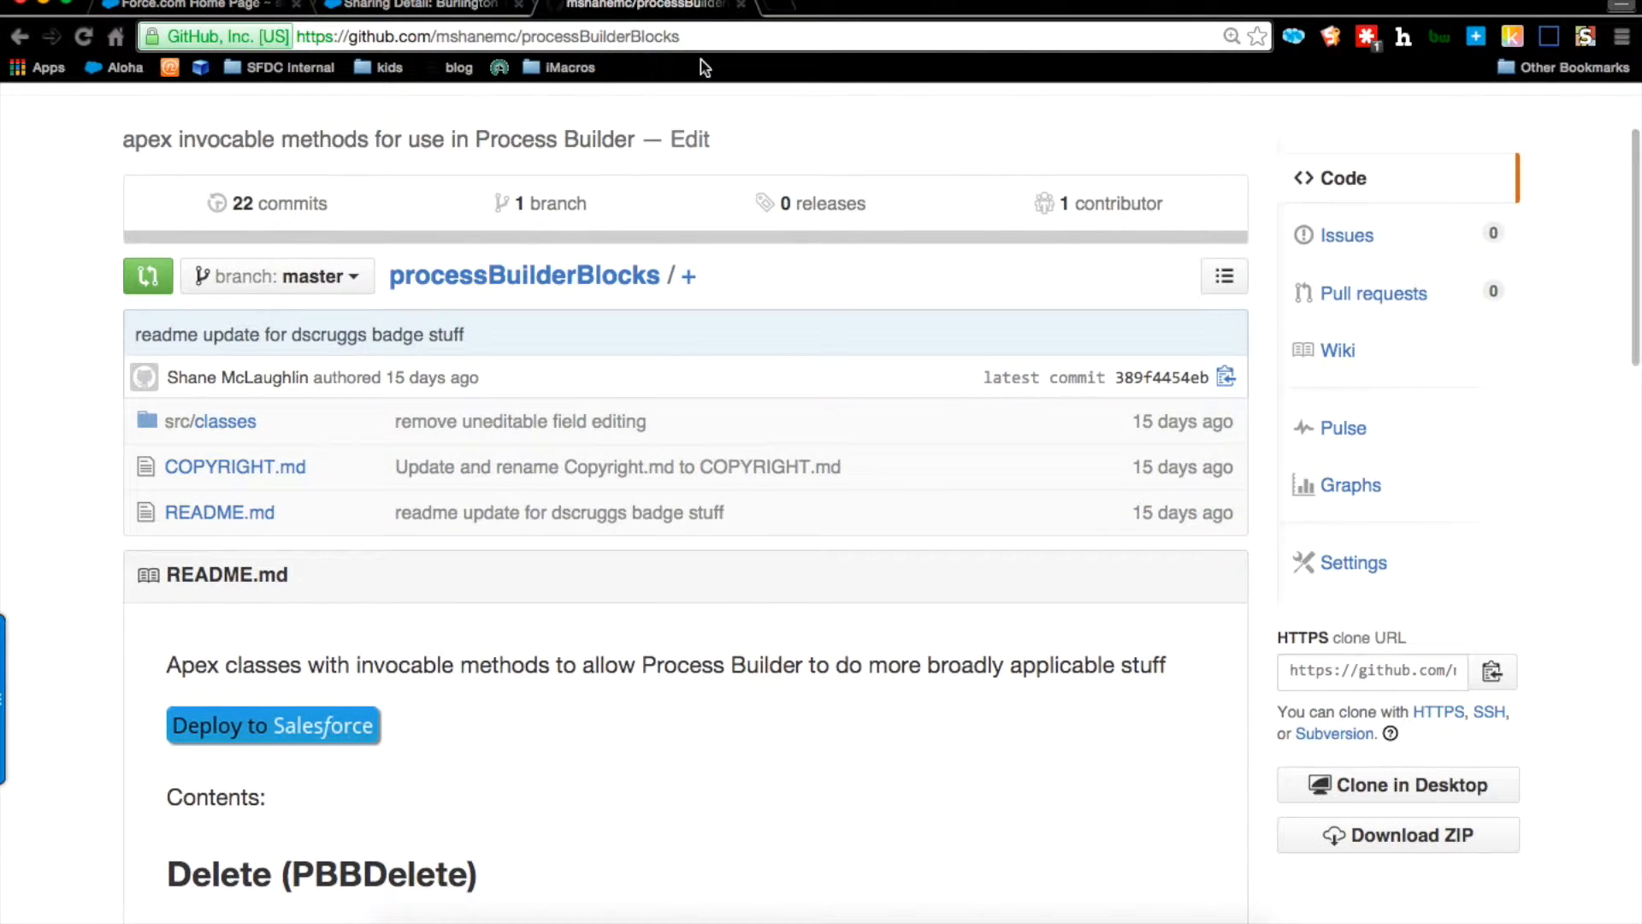
scroll(731, 650, "down", 3)
scroll(728, 650, "down", 1)
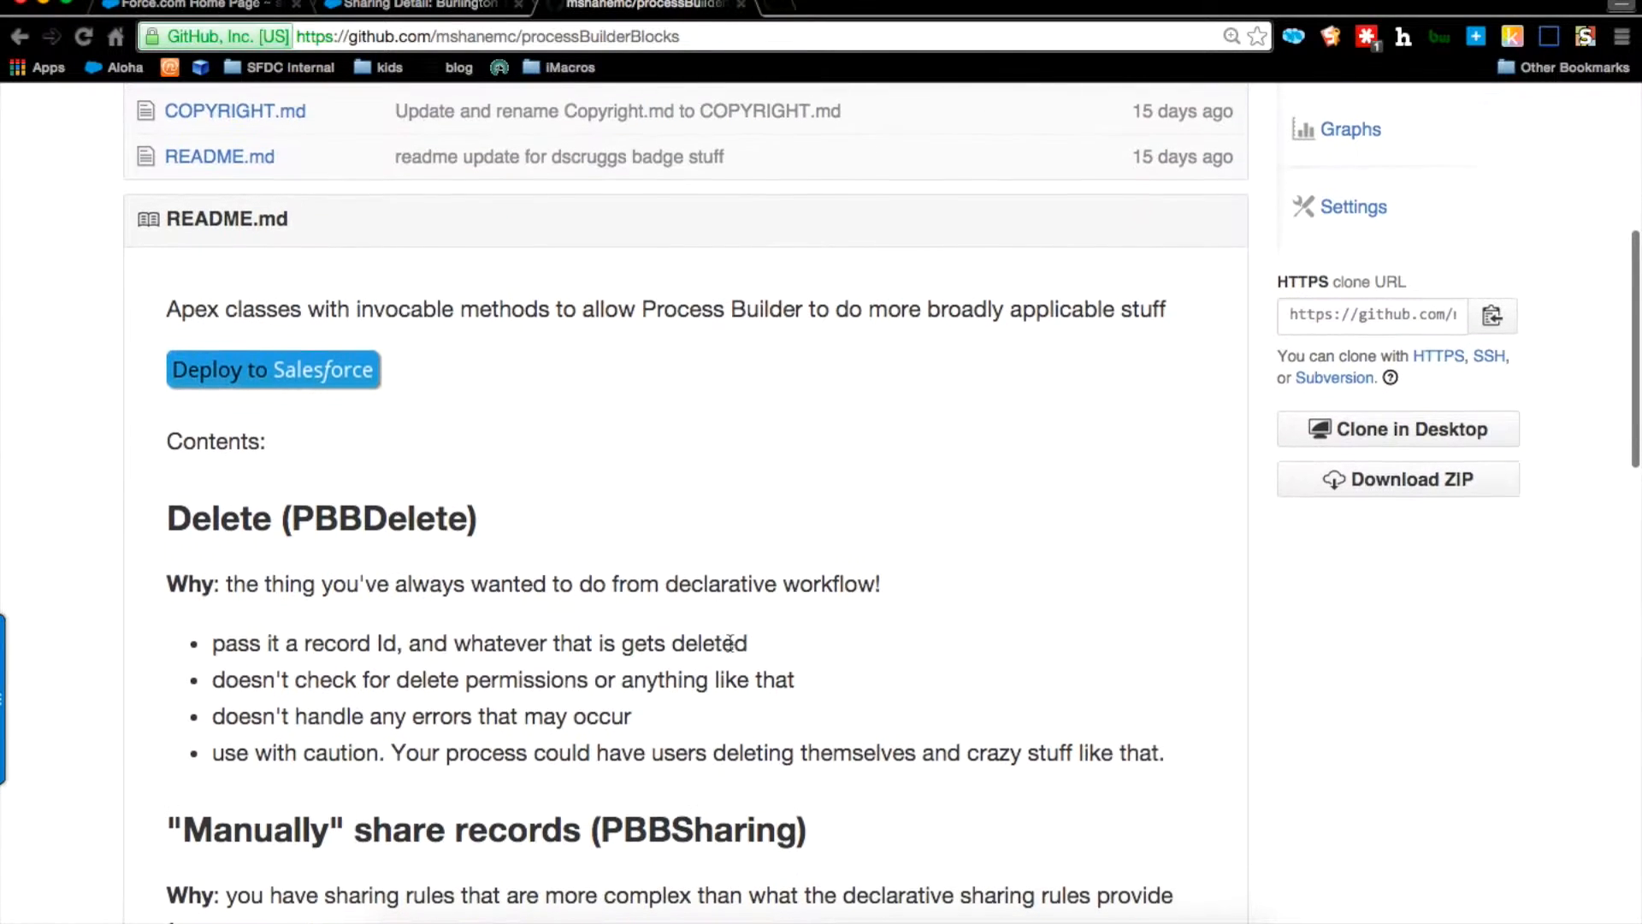
Step: Preview the Deploy to Salesforce flow up to its permission request, and return to the README's Delete (PBBDelete) section
left_click(336, 381)
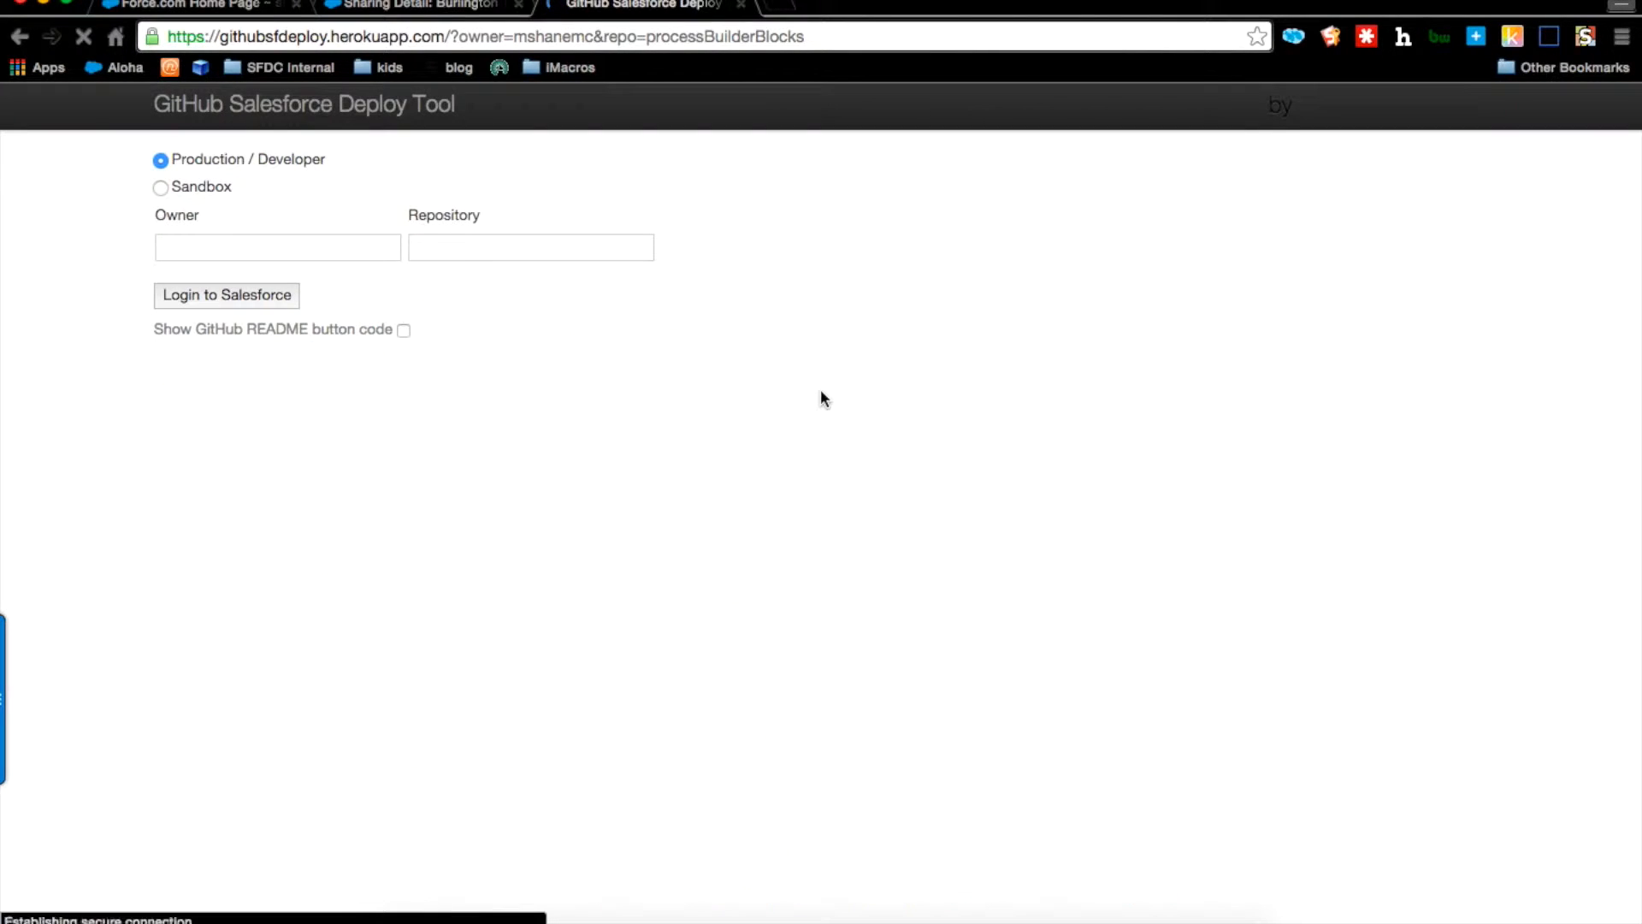
left_click(259, 306)
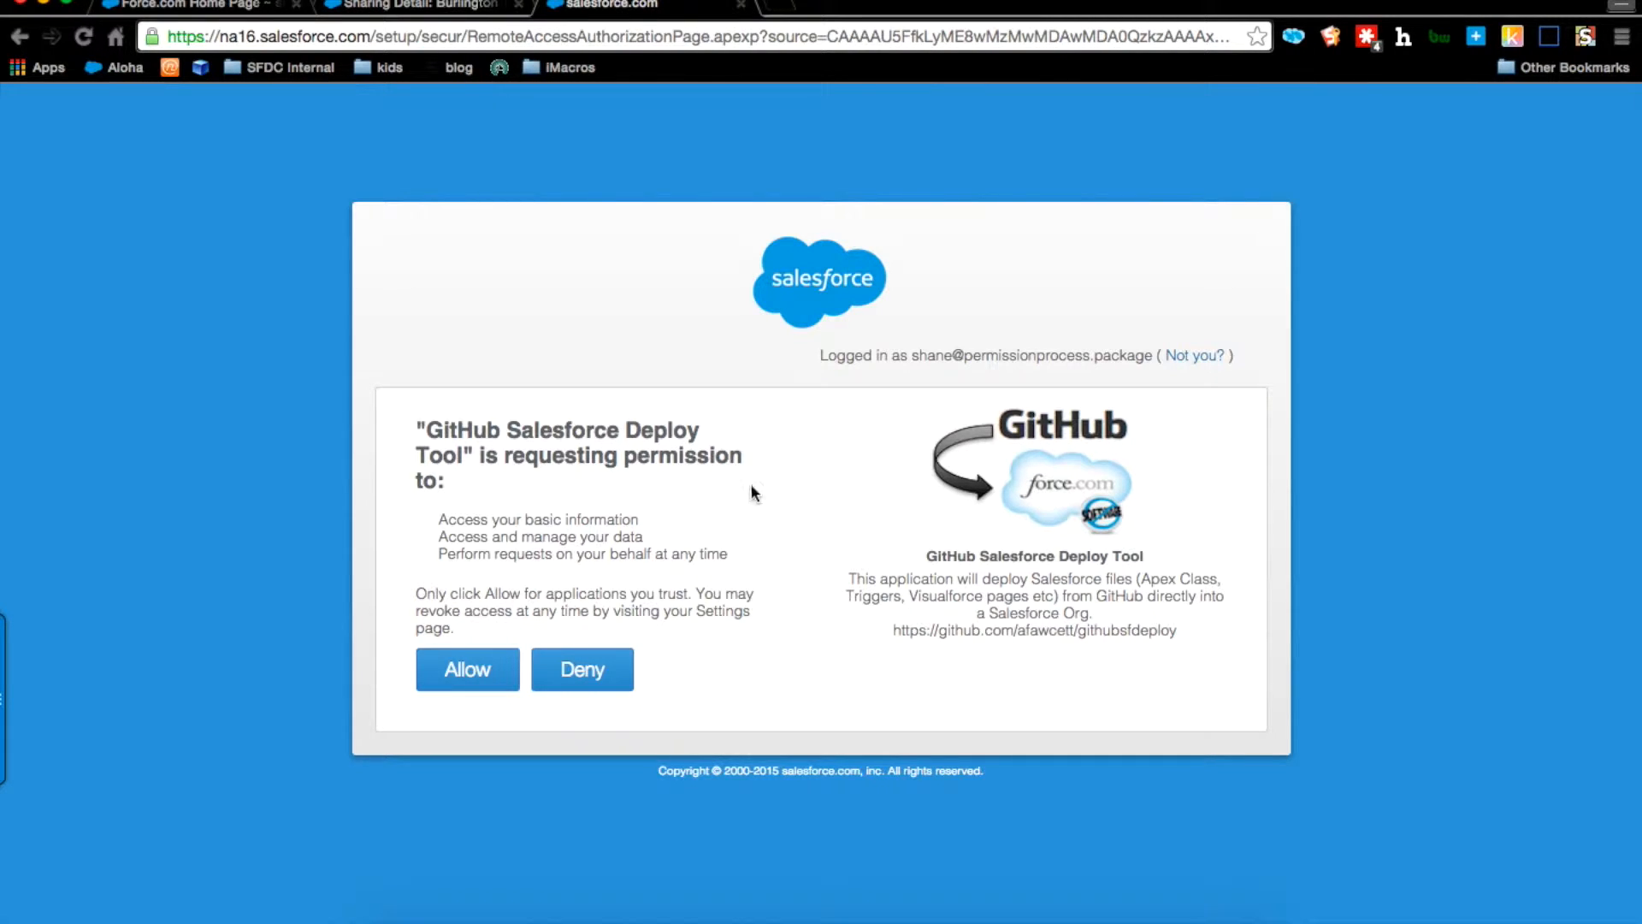
left_click(24, 41)
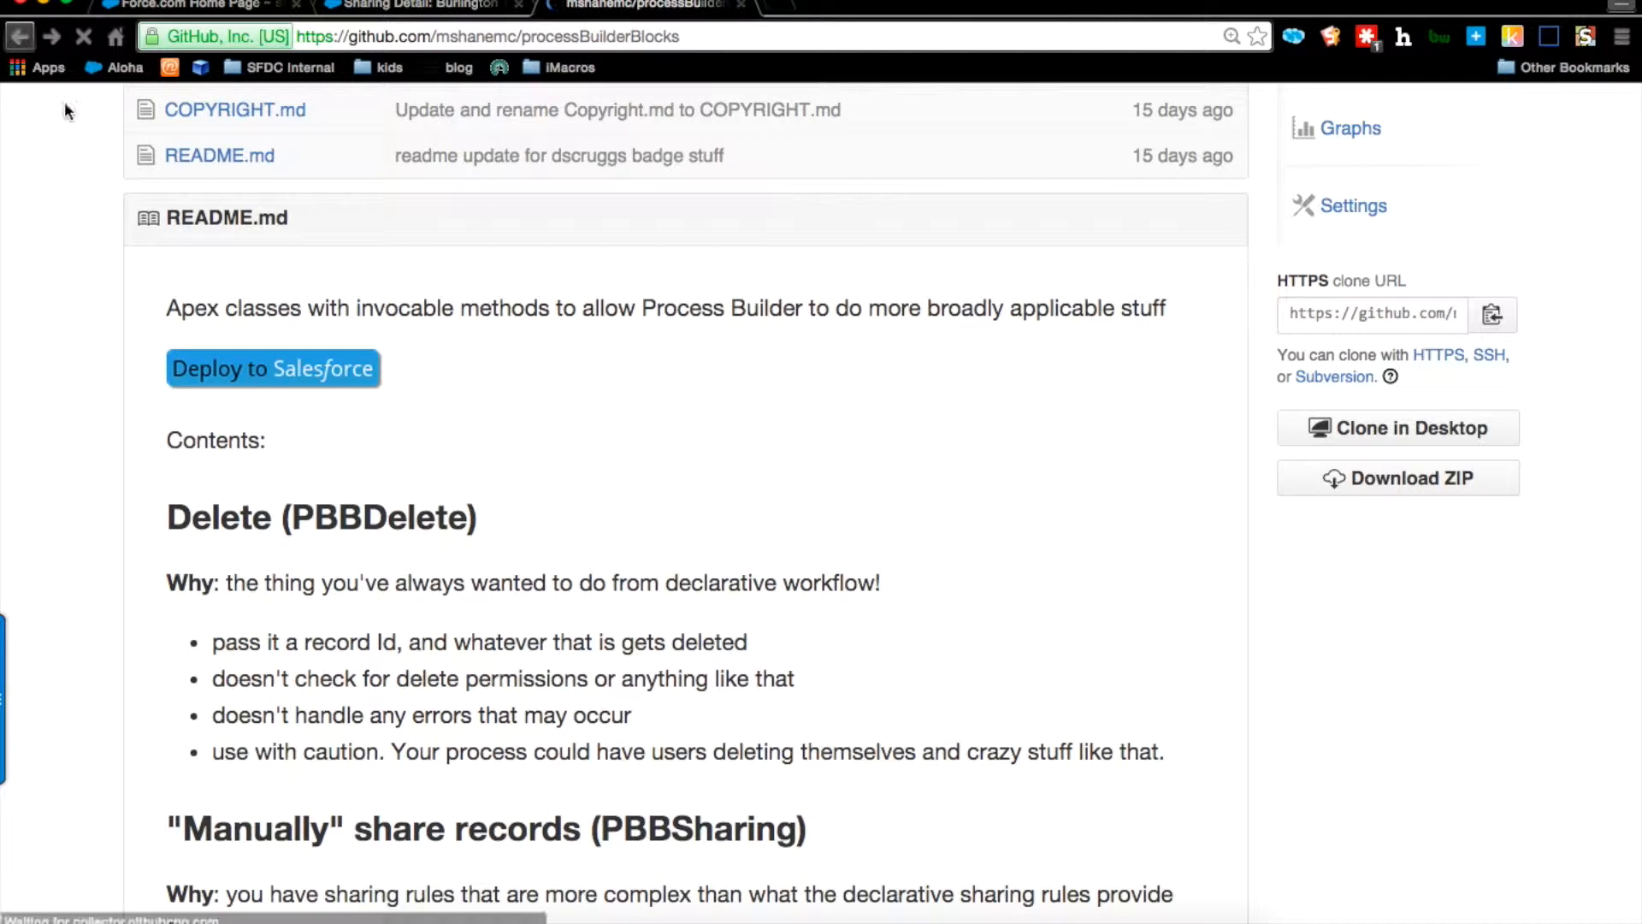
scroll(604, 605, "down", 3)
scroll(605, 605, "down", 2)
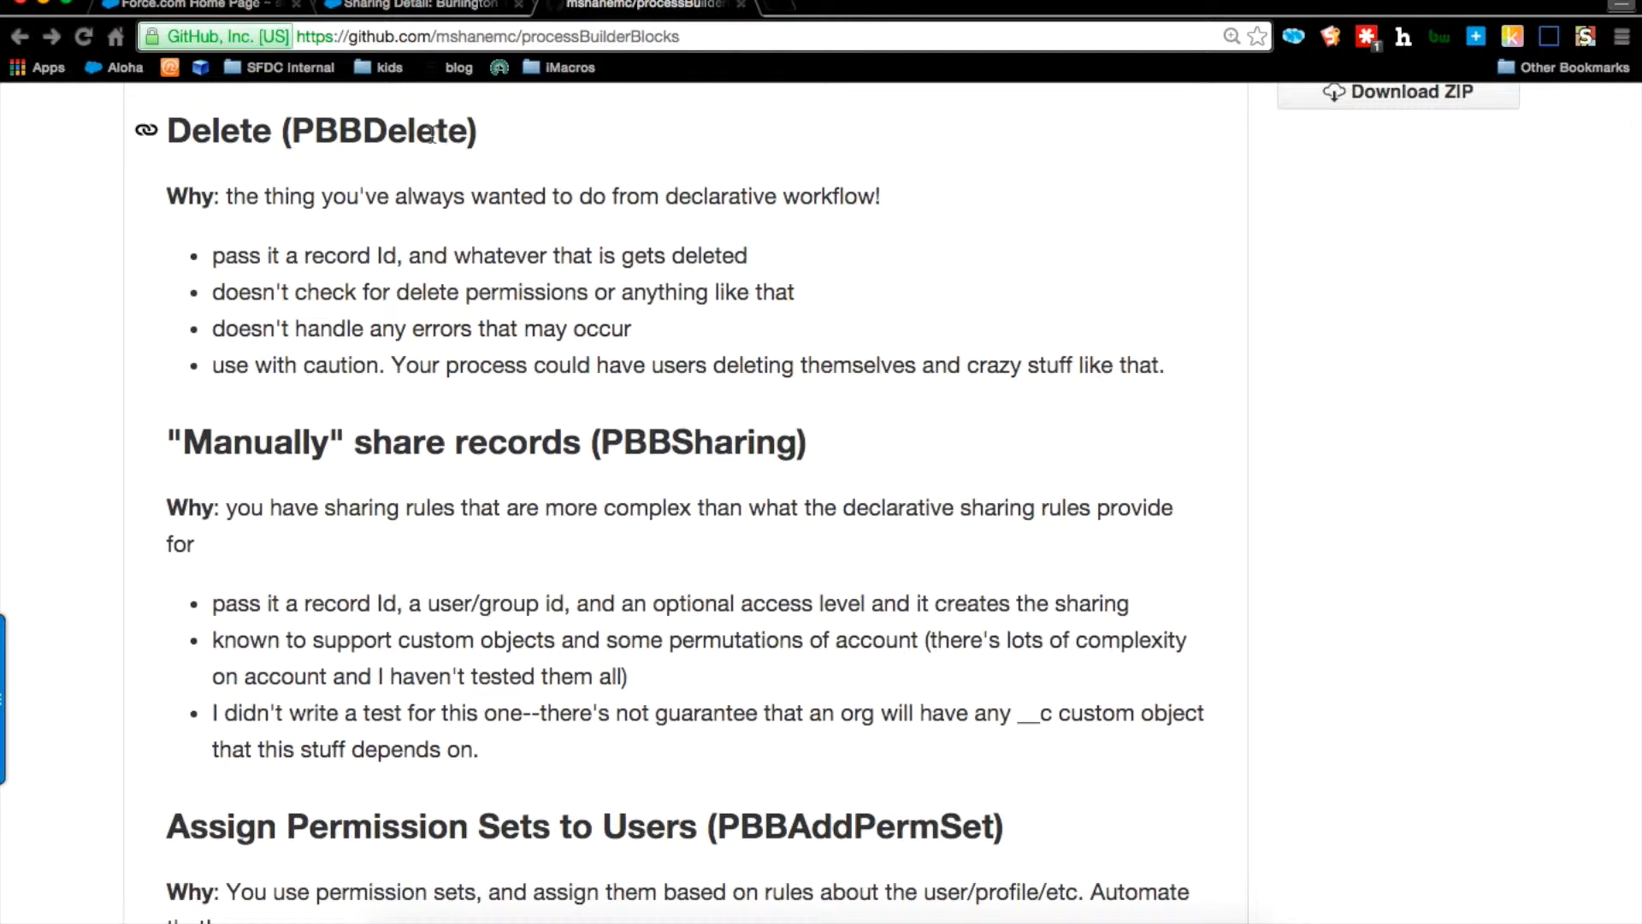
Step: Switch to the Salesforce setup page, find Process Builder and open the demo process
left_click(423, 9)
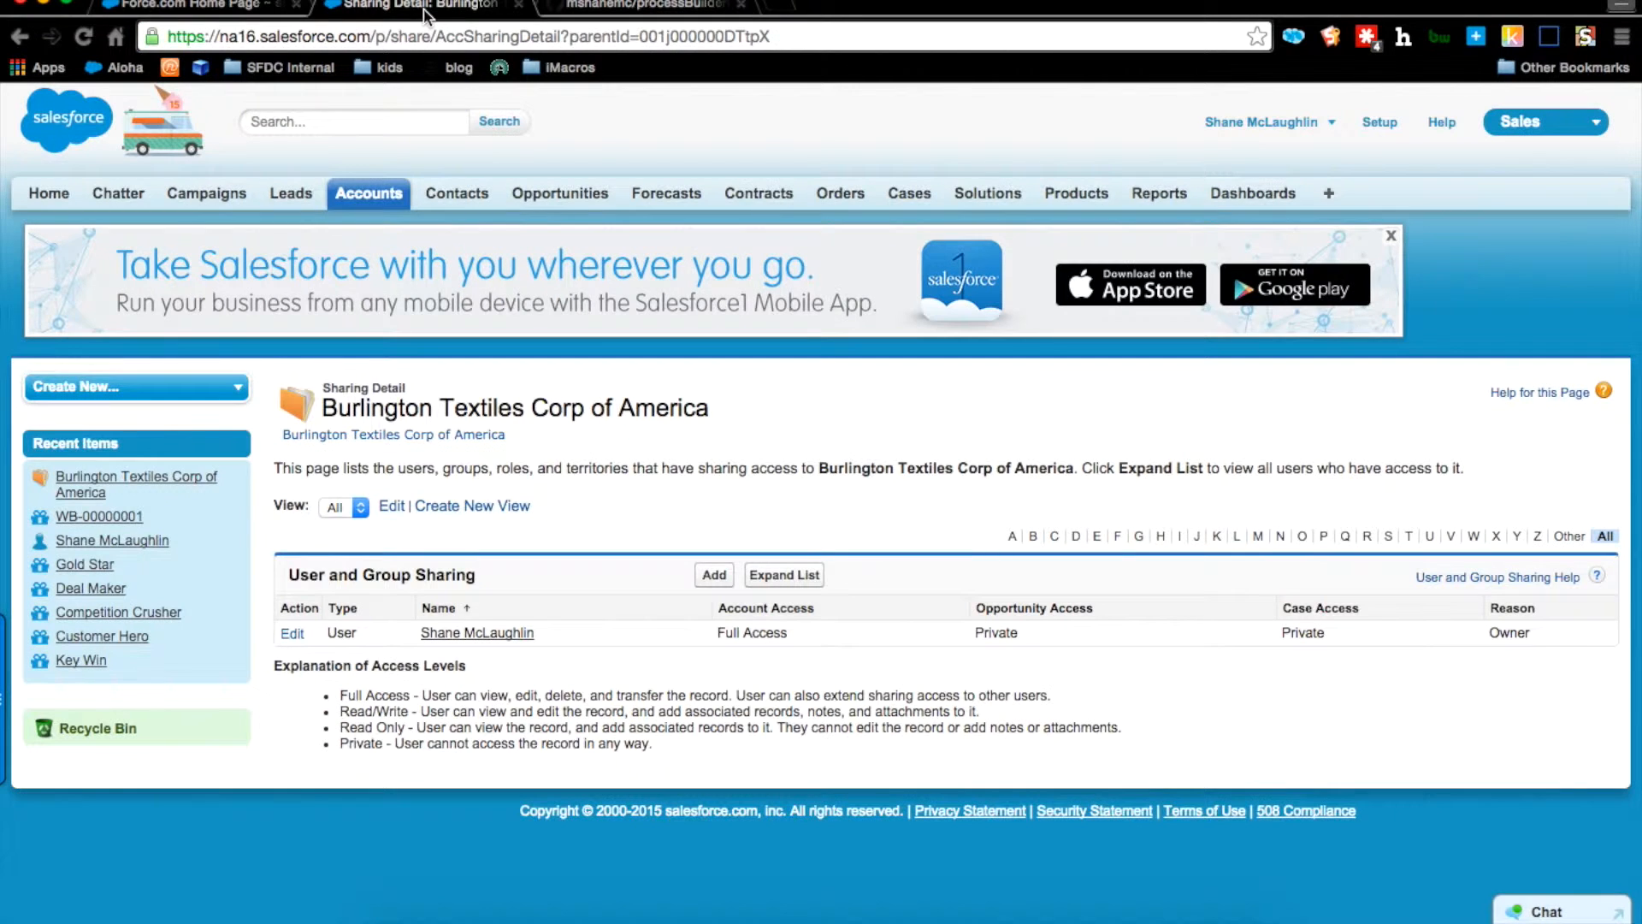
left_click(214, 9)
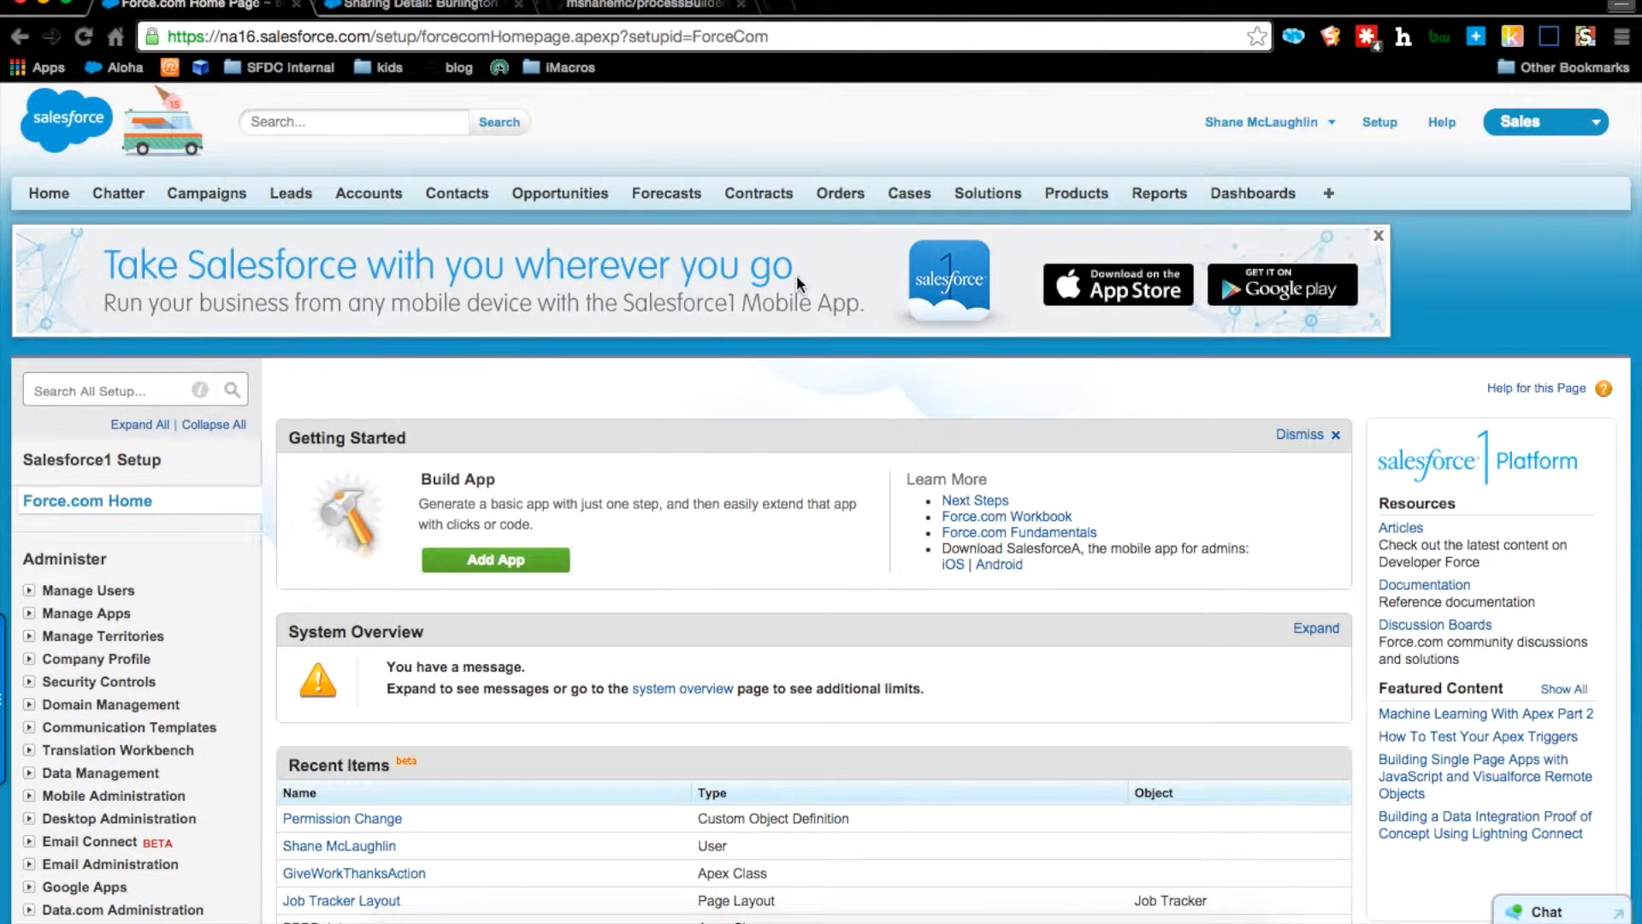
key("super+shift+space")
type("process build")
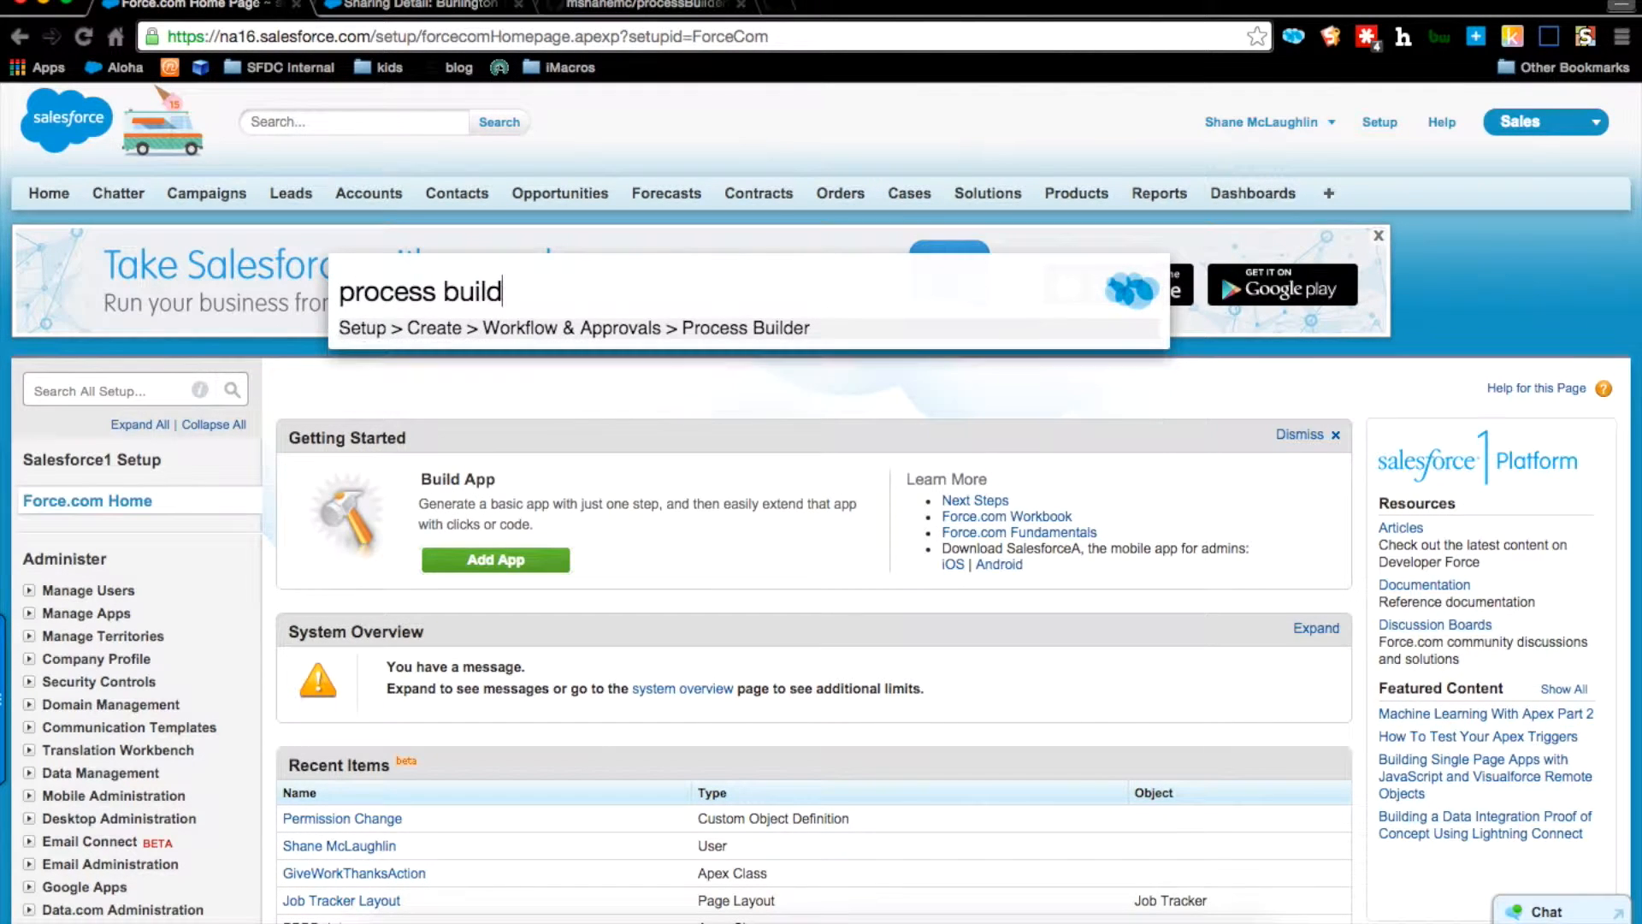
left_click(698, 327)
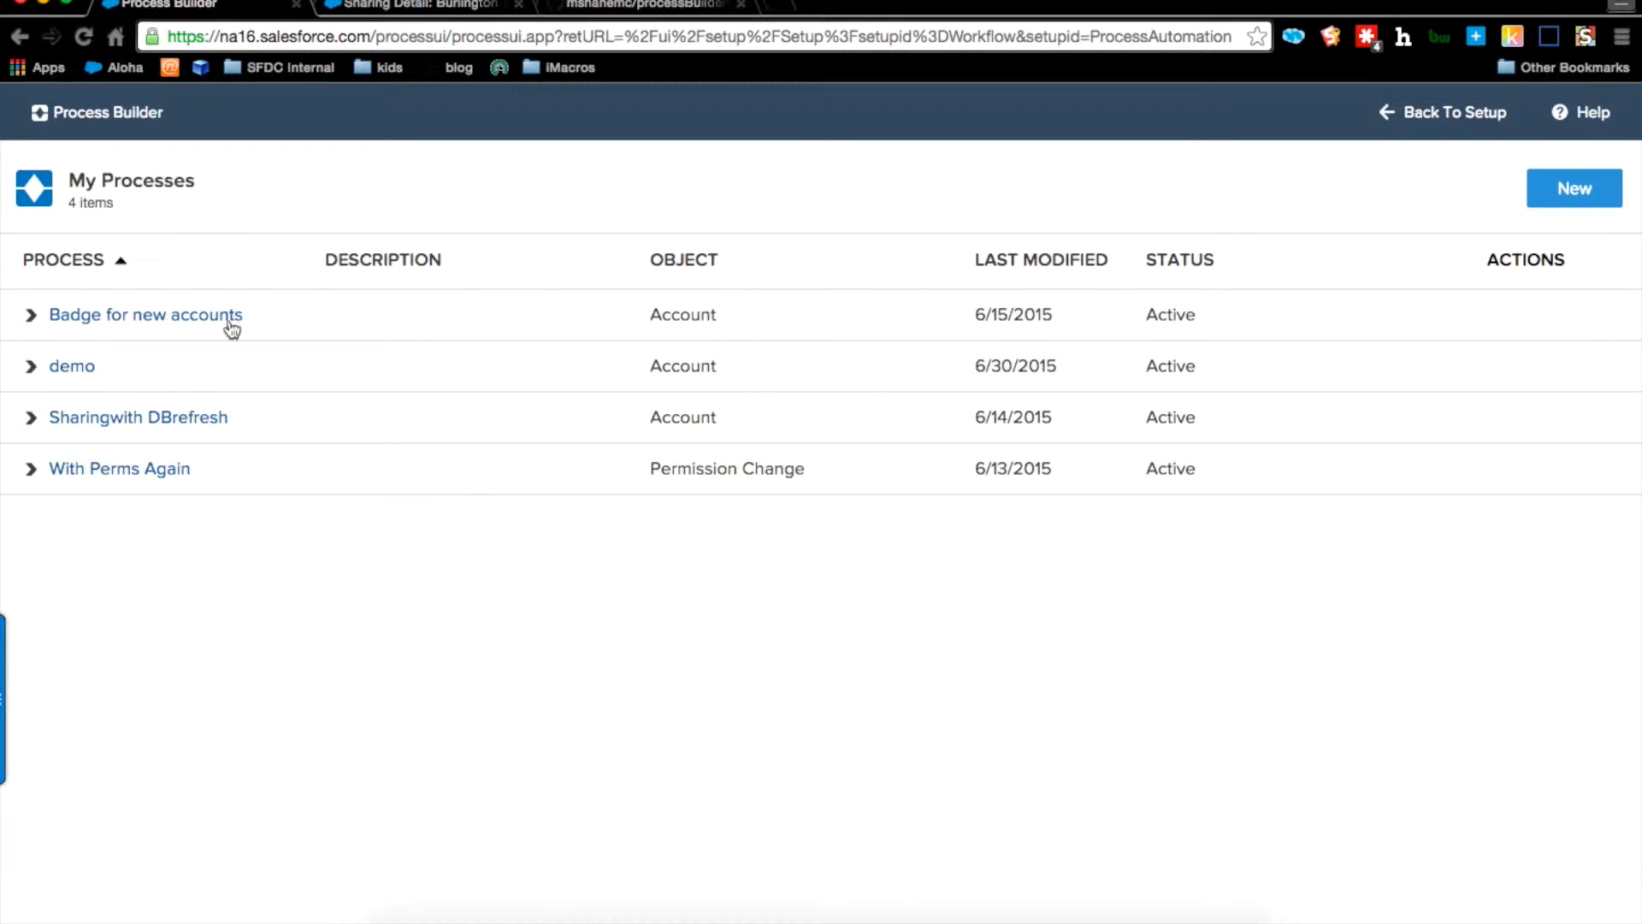
left_click(71, 369)
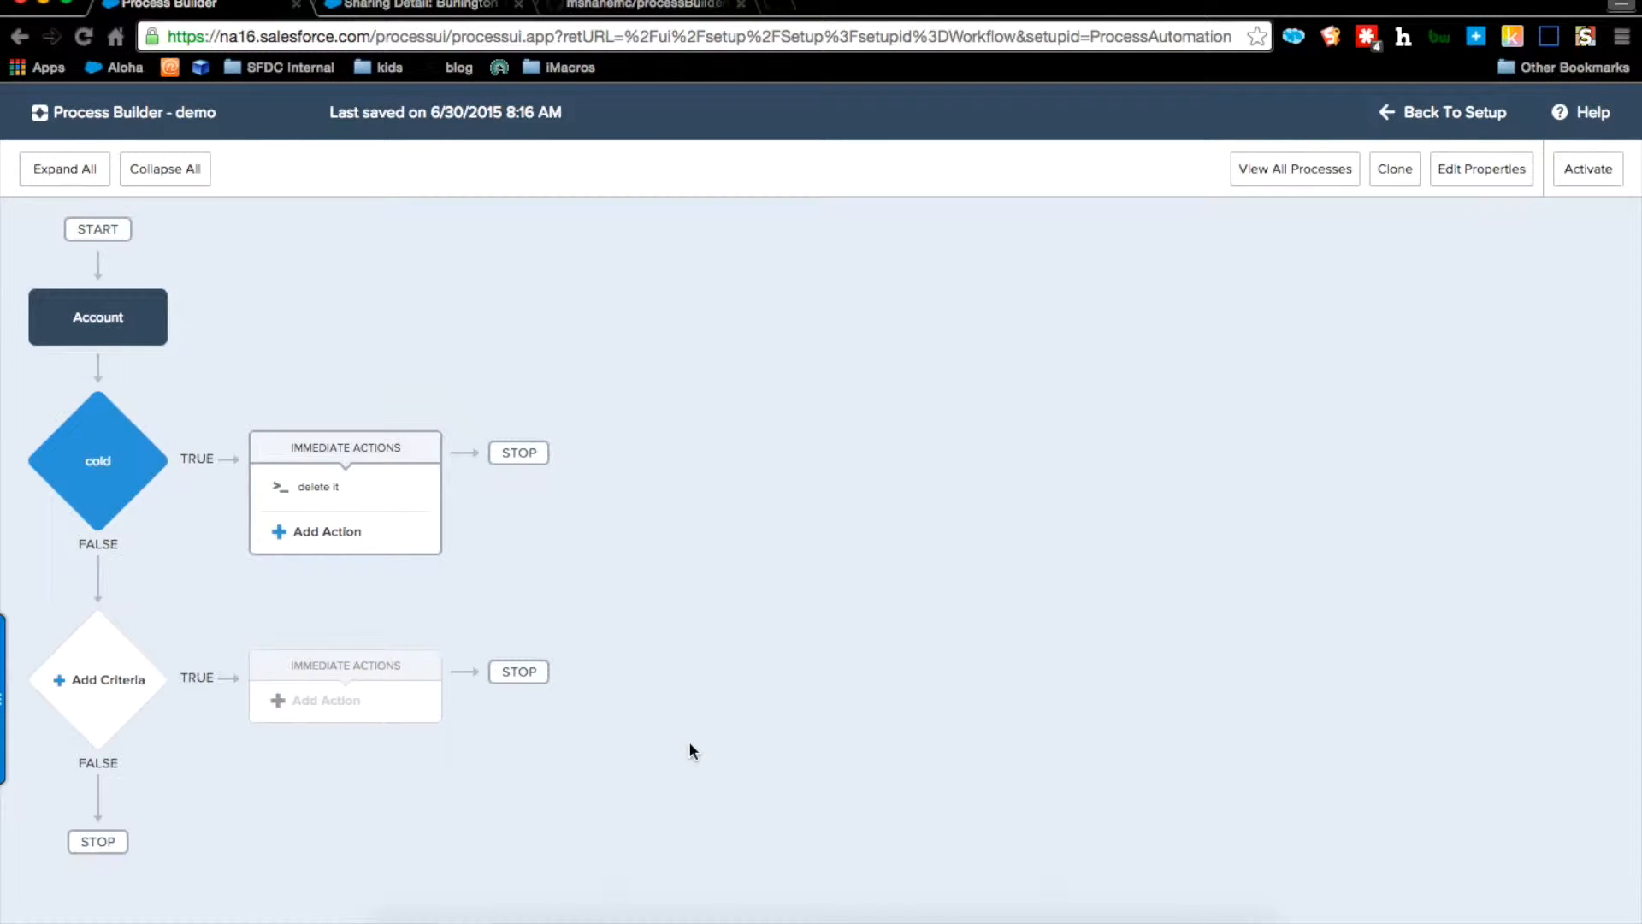
Step: Inspect the demo process's Account start settings, the cold criteria and the delete it action's Apex settings
left_click(111, 339)
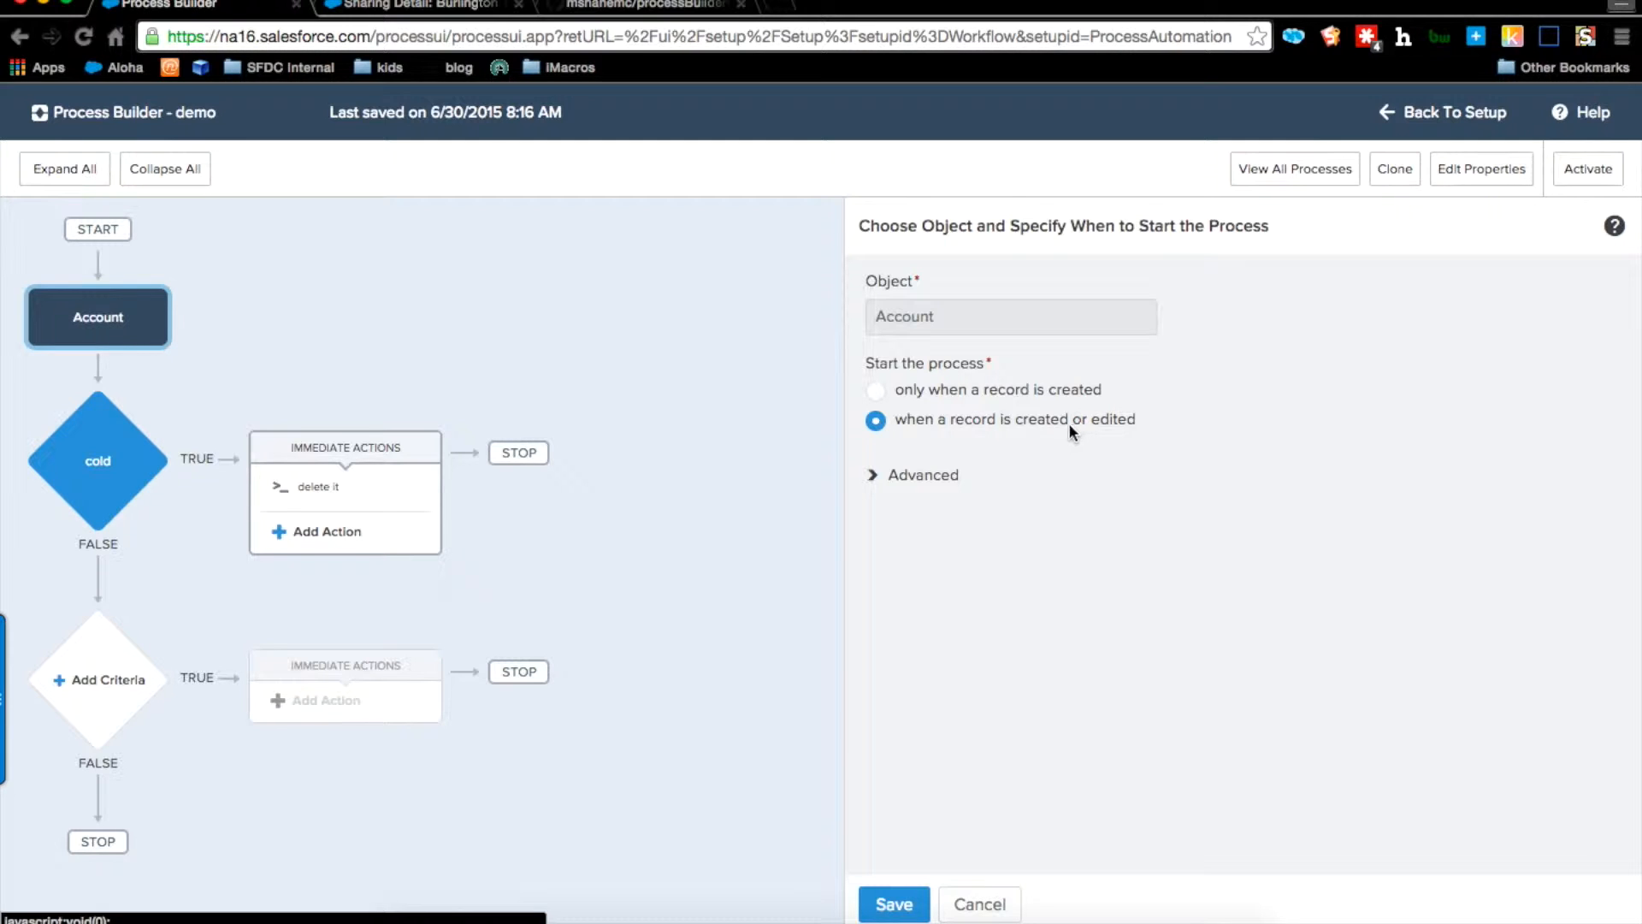
left_click(98, 461)
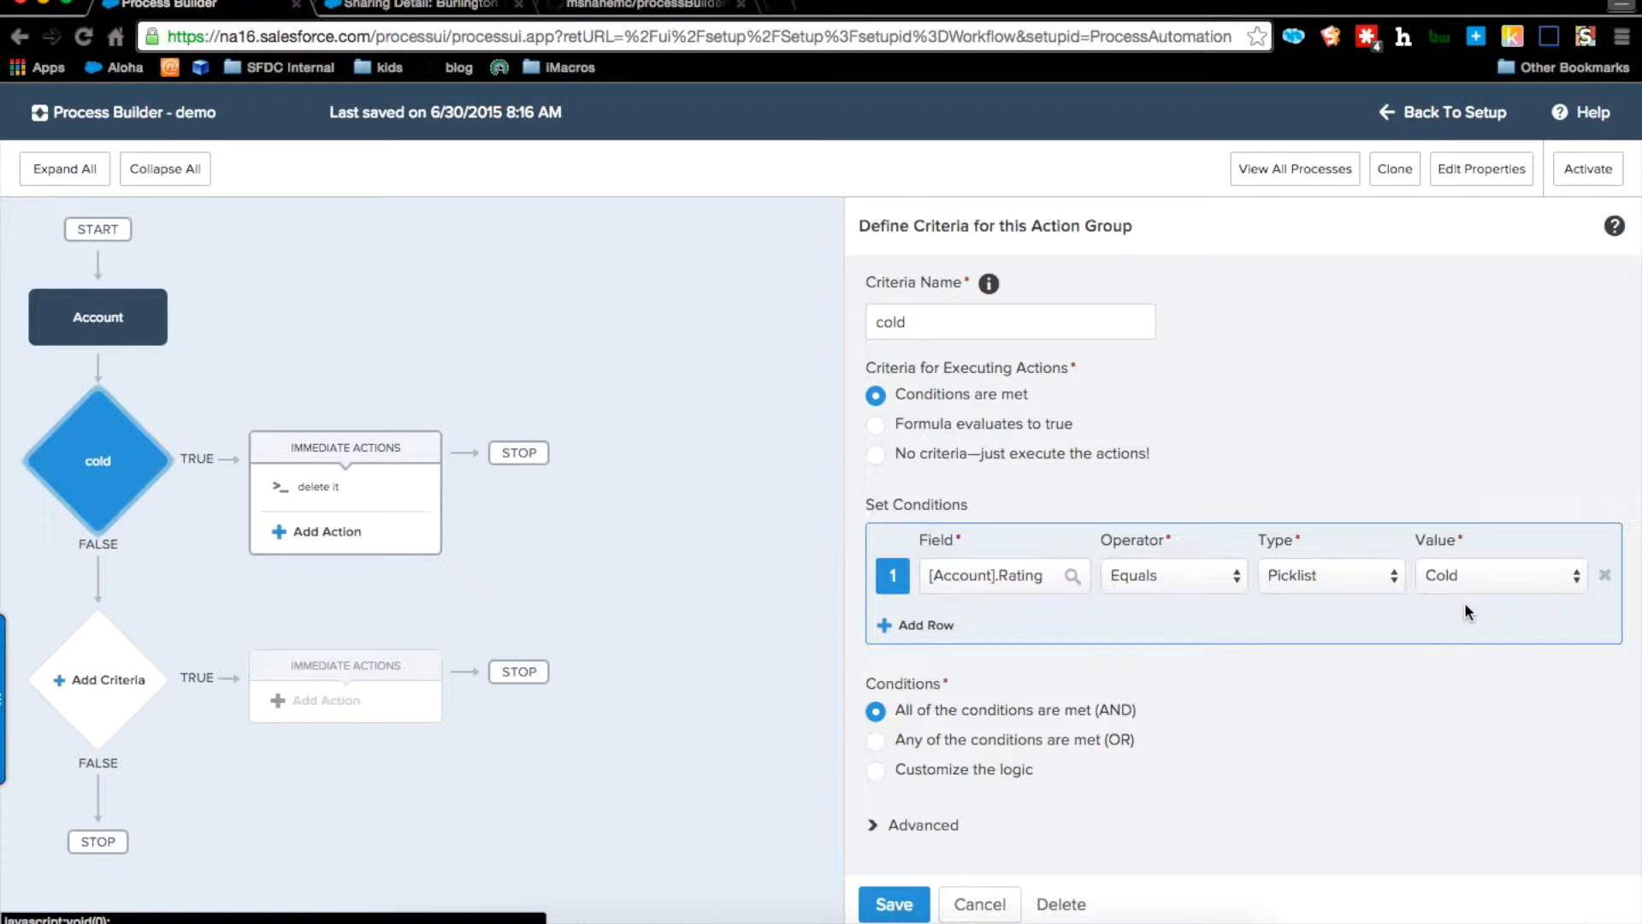
left_click(365, 494)
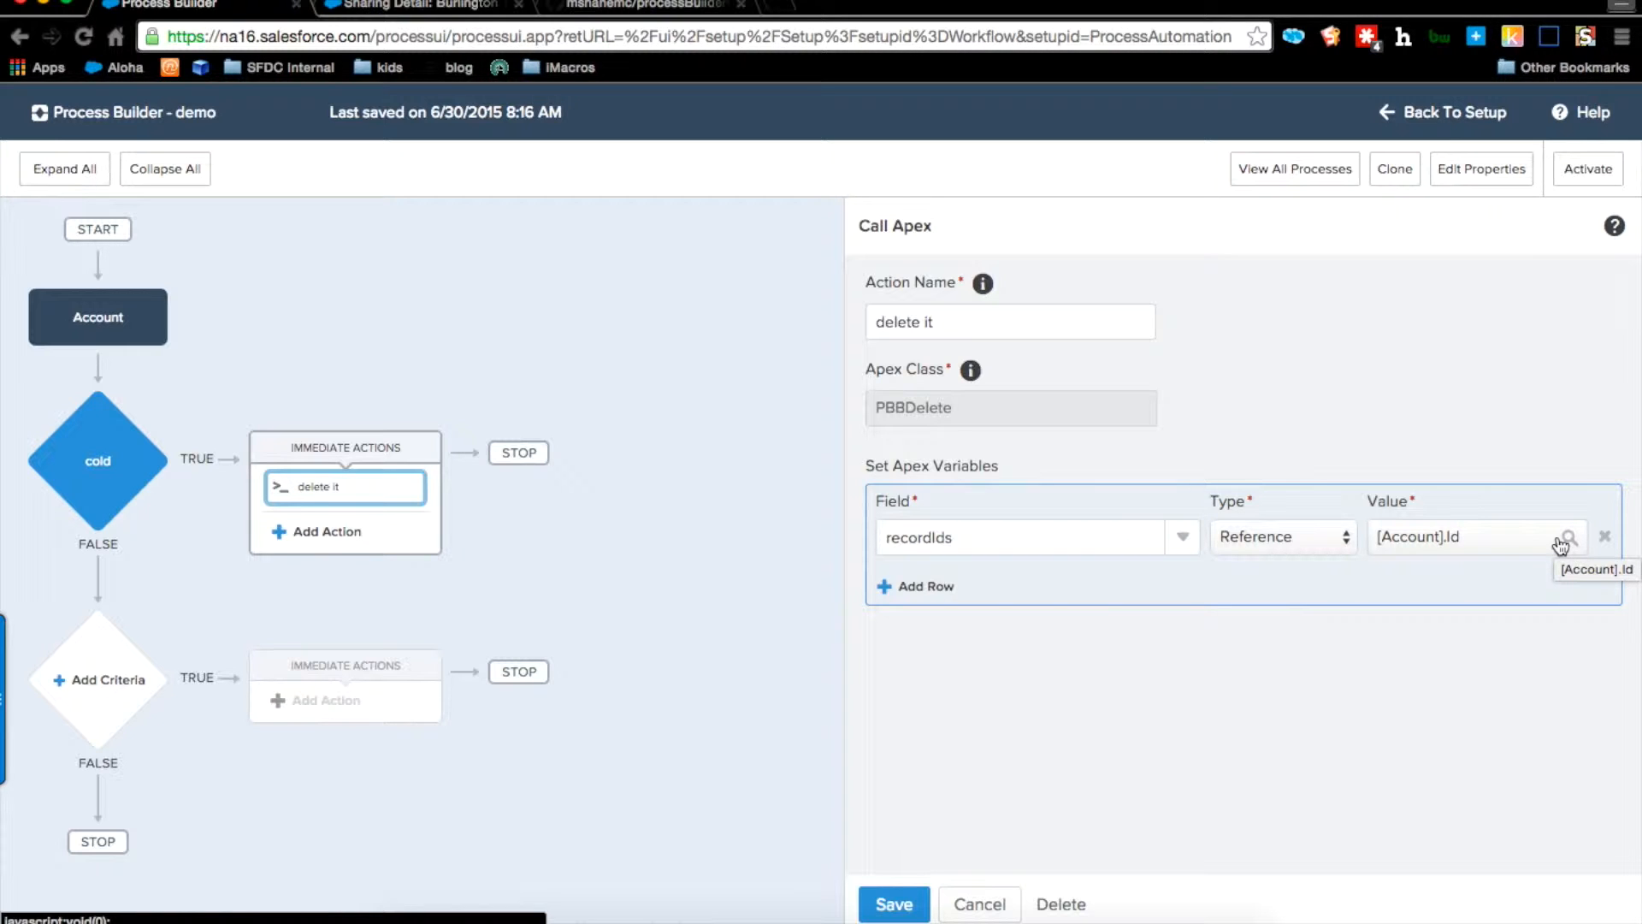
Step: Browse the Account fields available as the recordIds value of the delete it action, and close the action without changes
left_click(1442, 537)
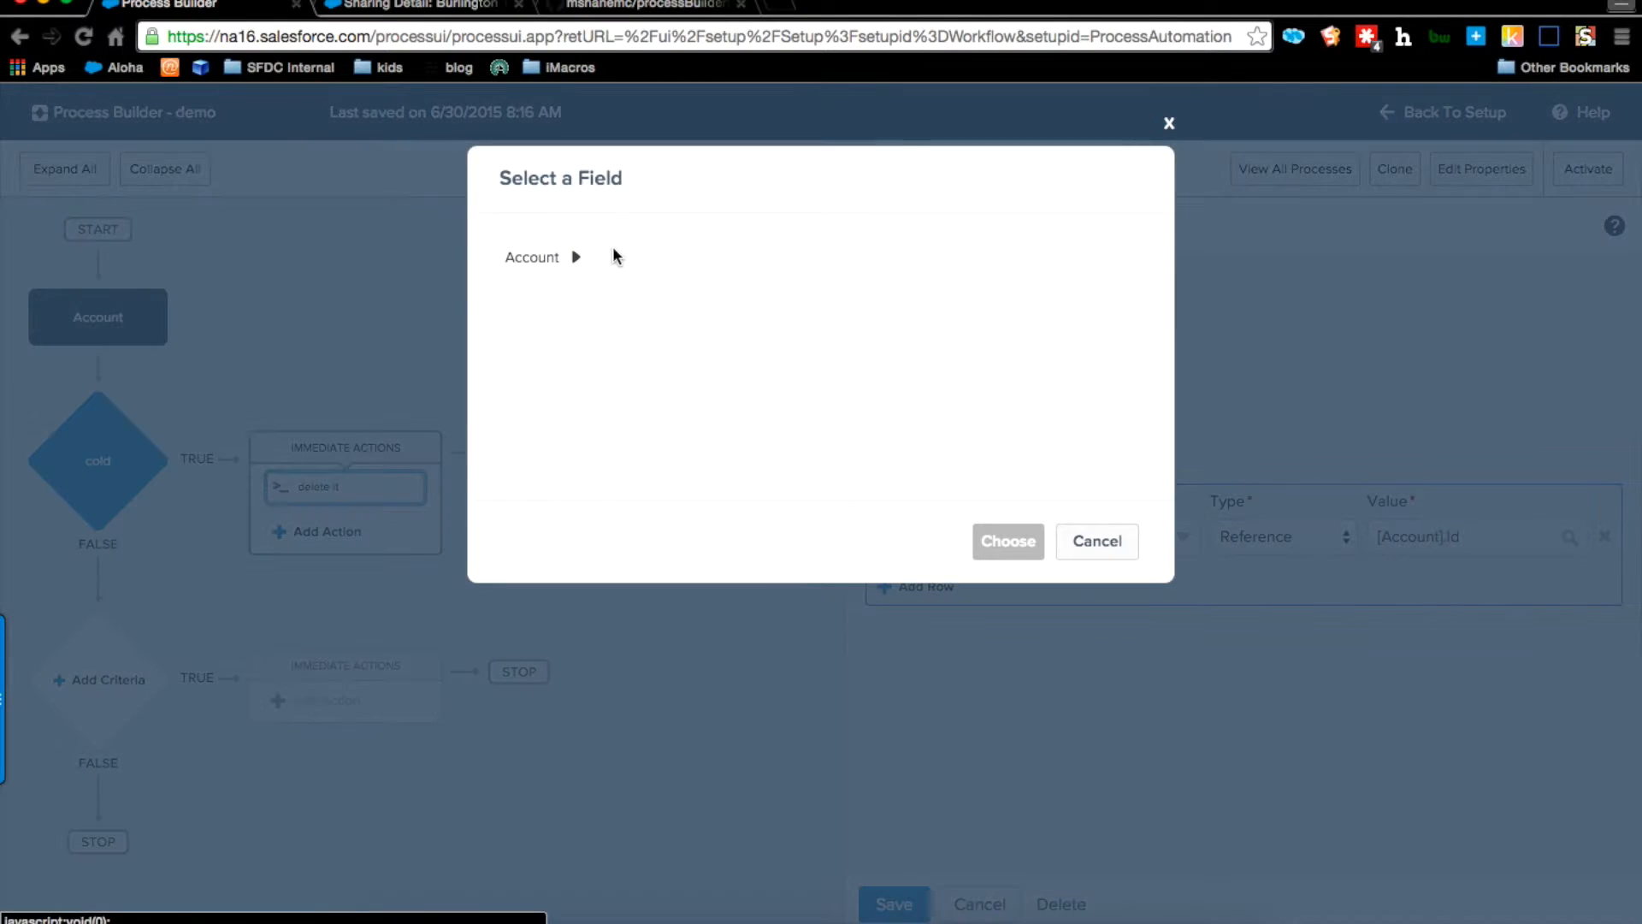
left_click(563, 263)
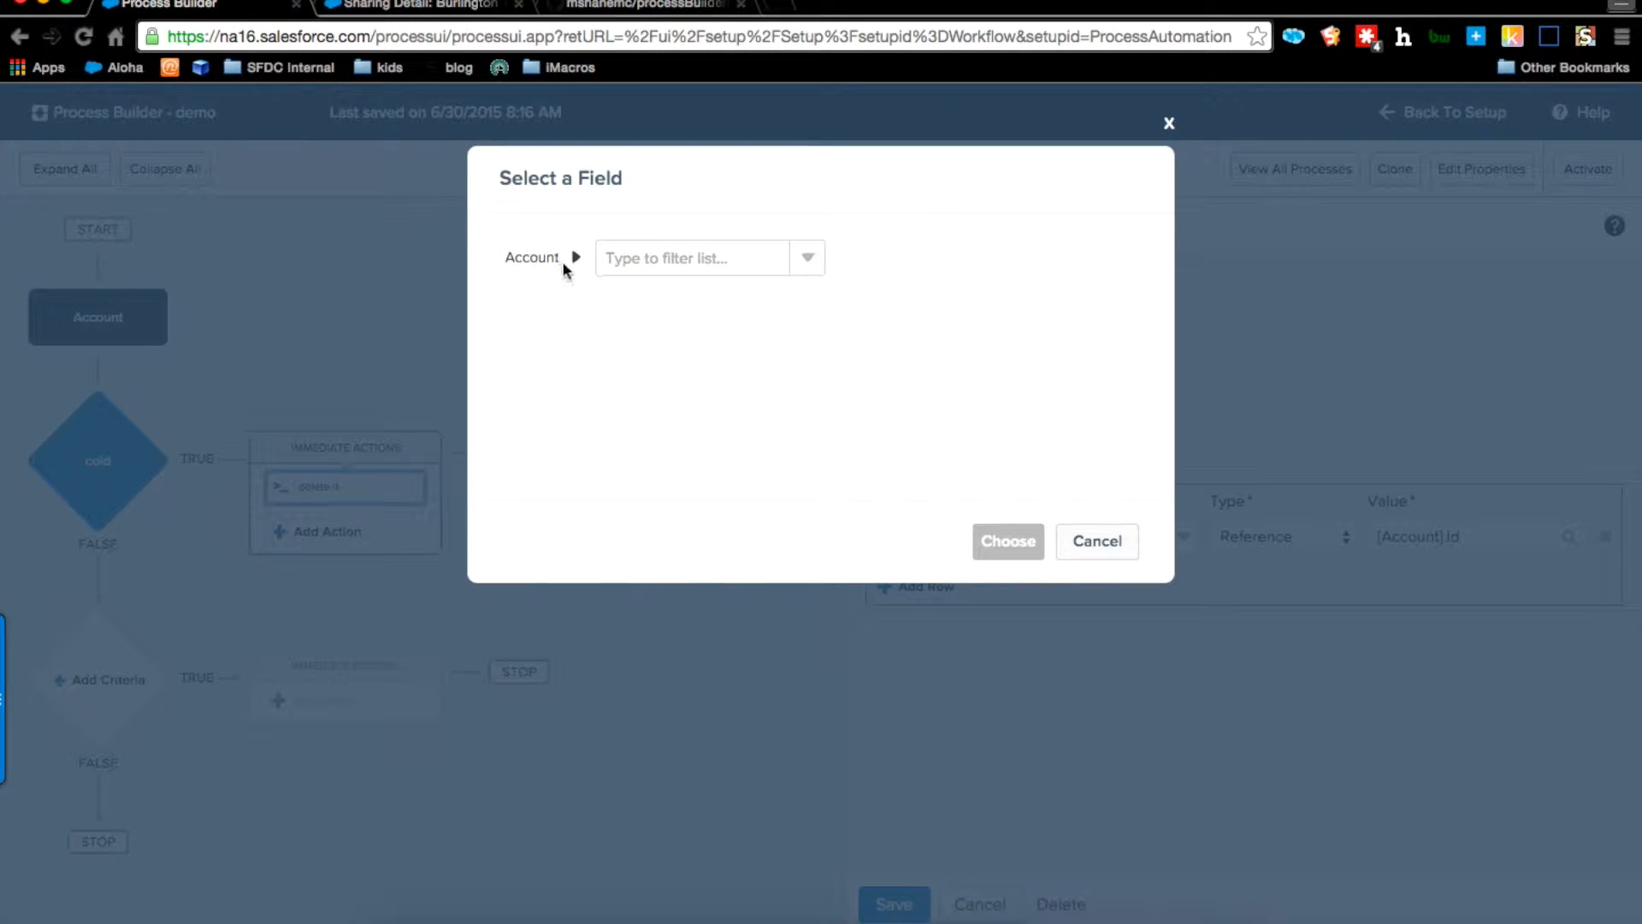
left_click(725, 256)
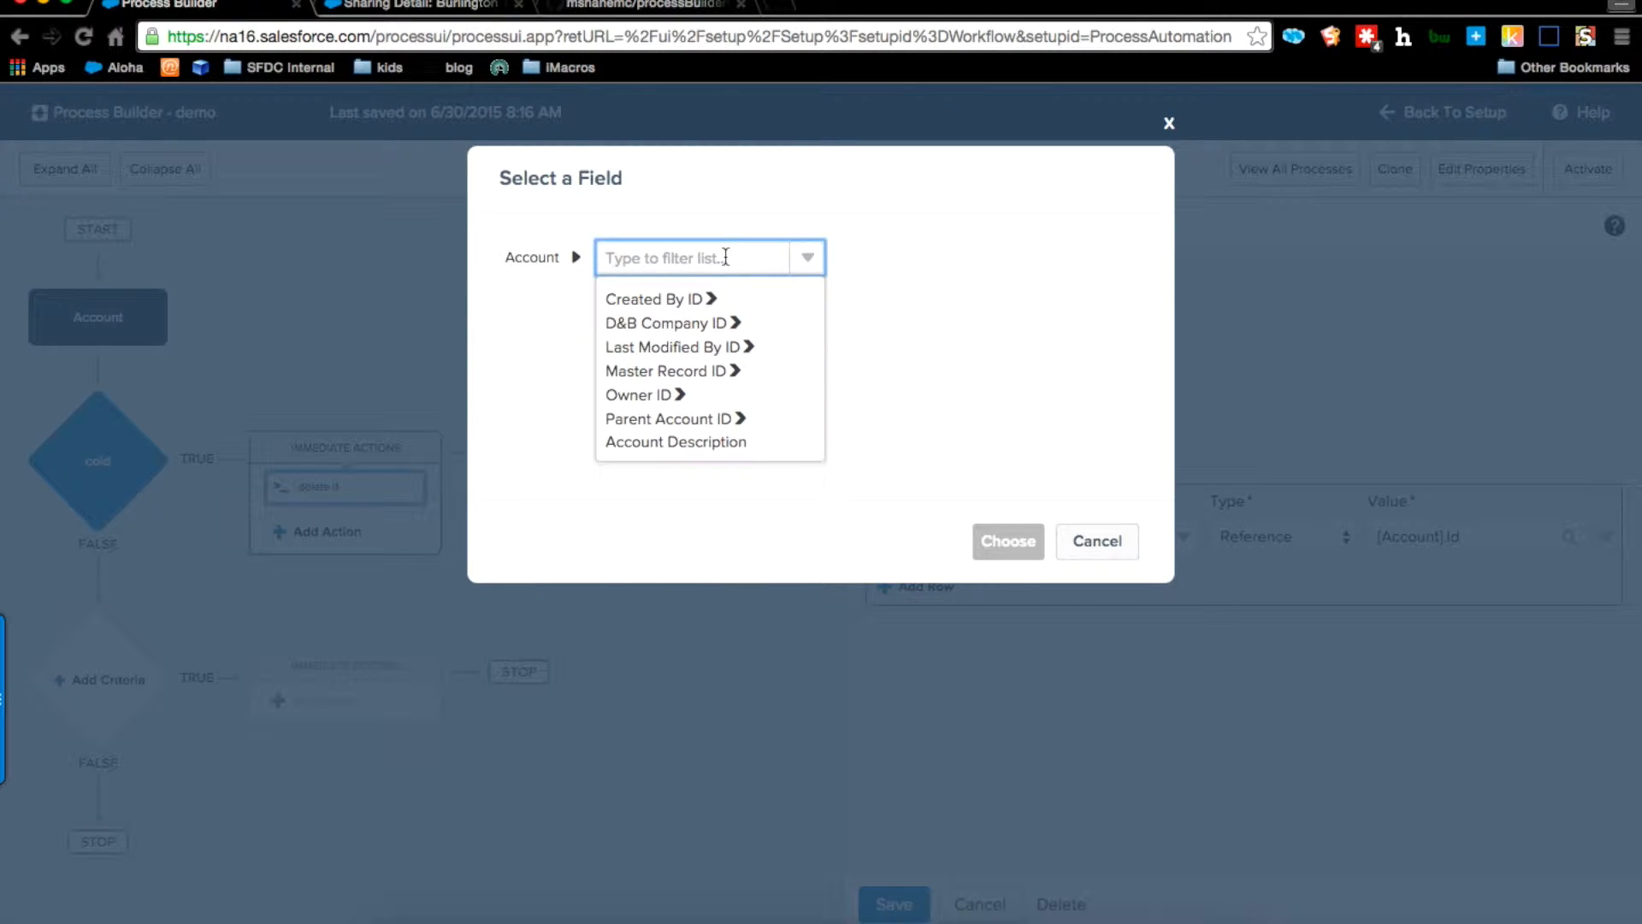
scroll(733, 342, "down", 5)
scroll(733, 344, "up", 2)
scroll(733, 343, "up", 1)
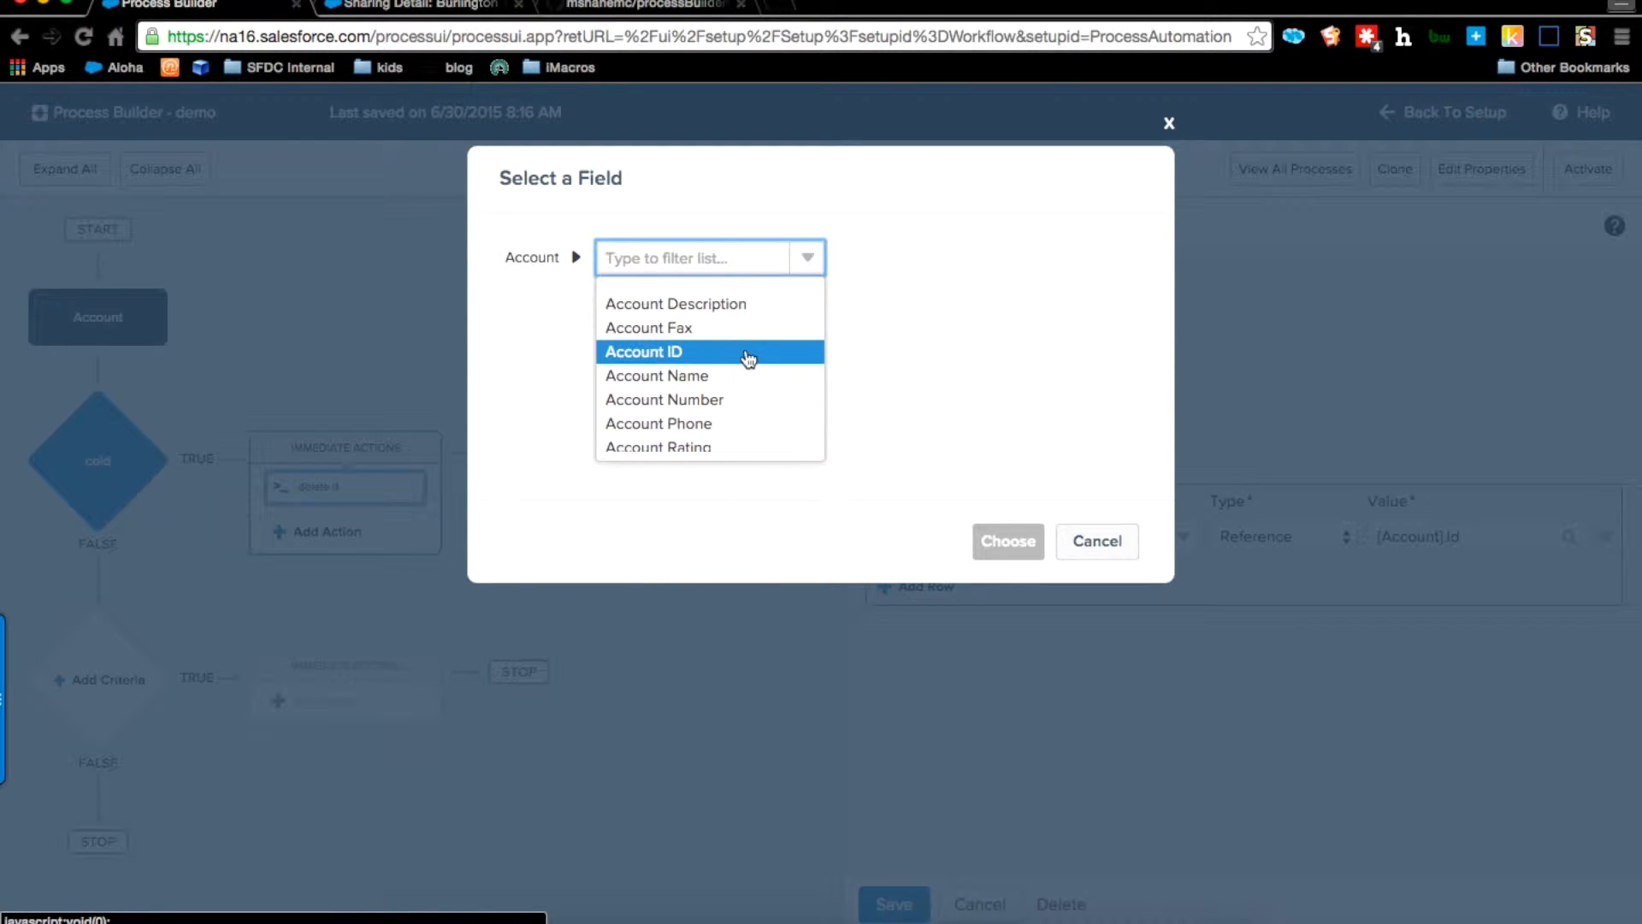
scroll(788, 391, "up", 2)
scroll(788, 389, "up", 3)
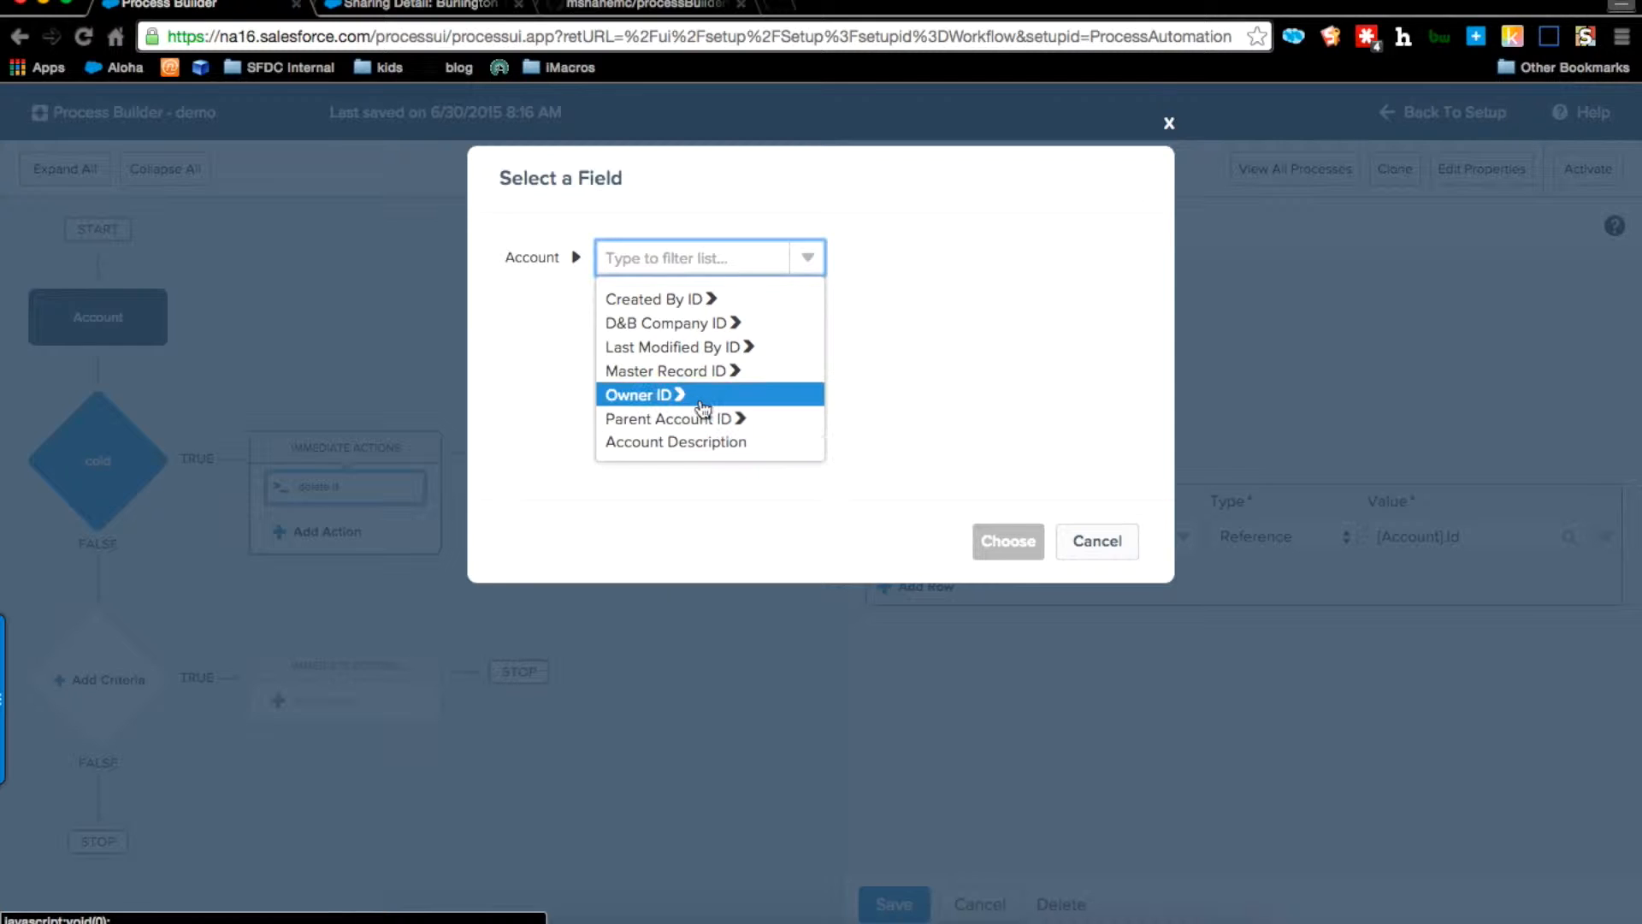
left_click(1095, 541)
left_click(1269, 424)
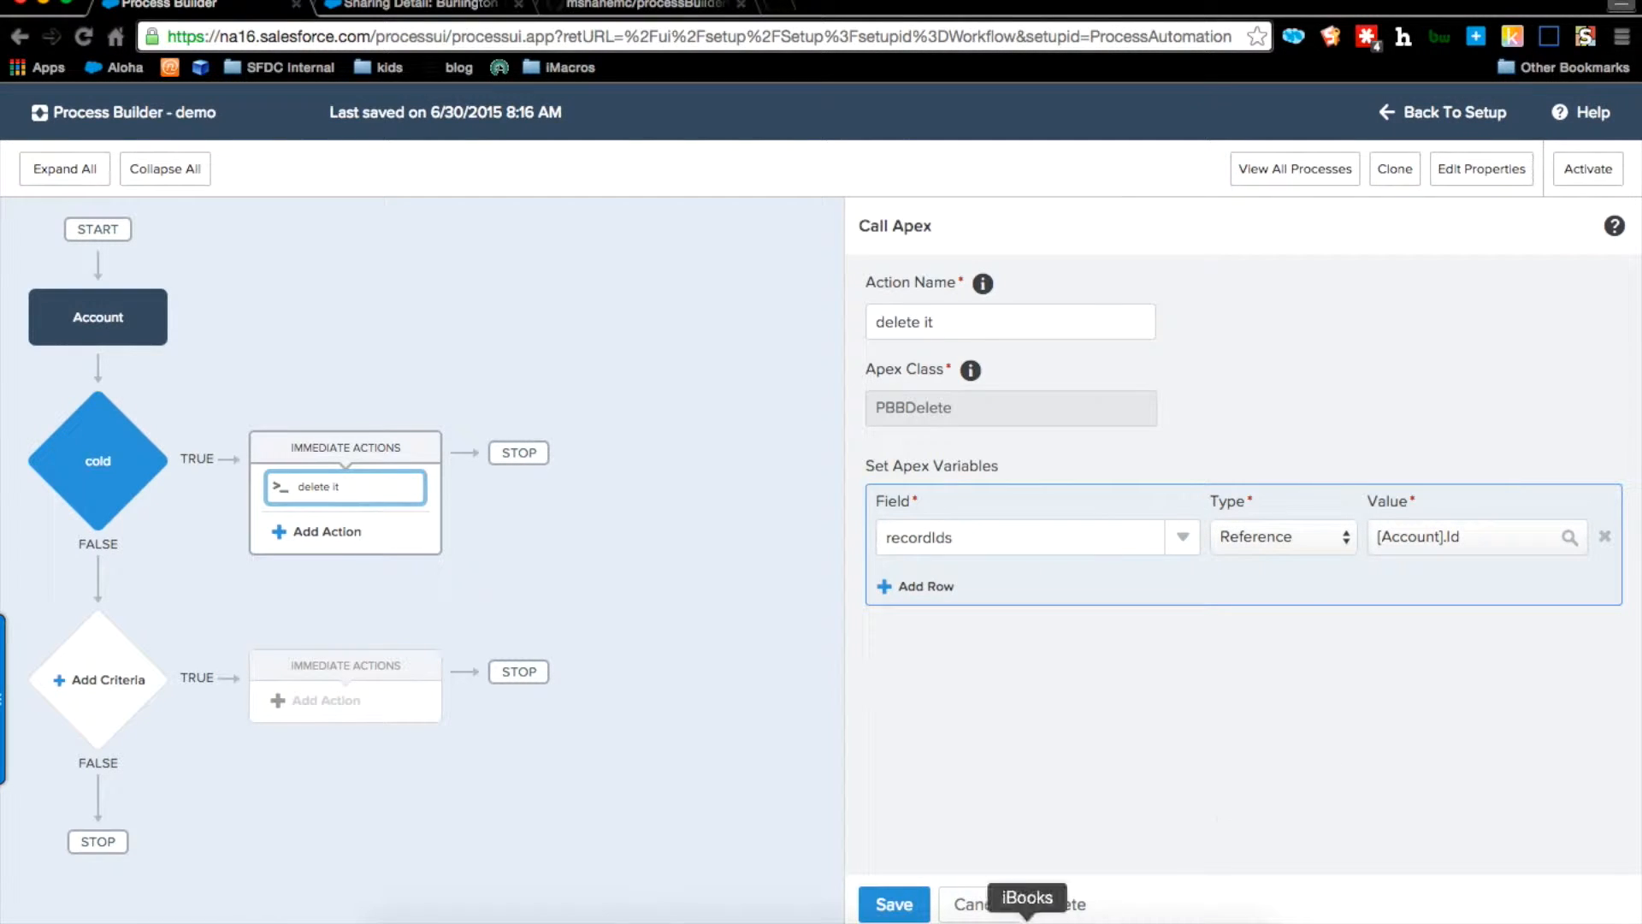
left_click(989, 897)
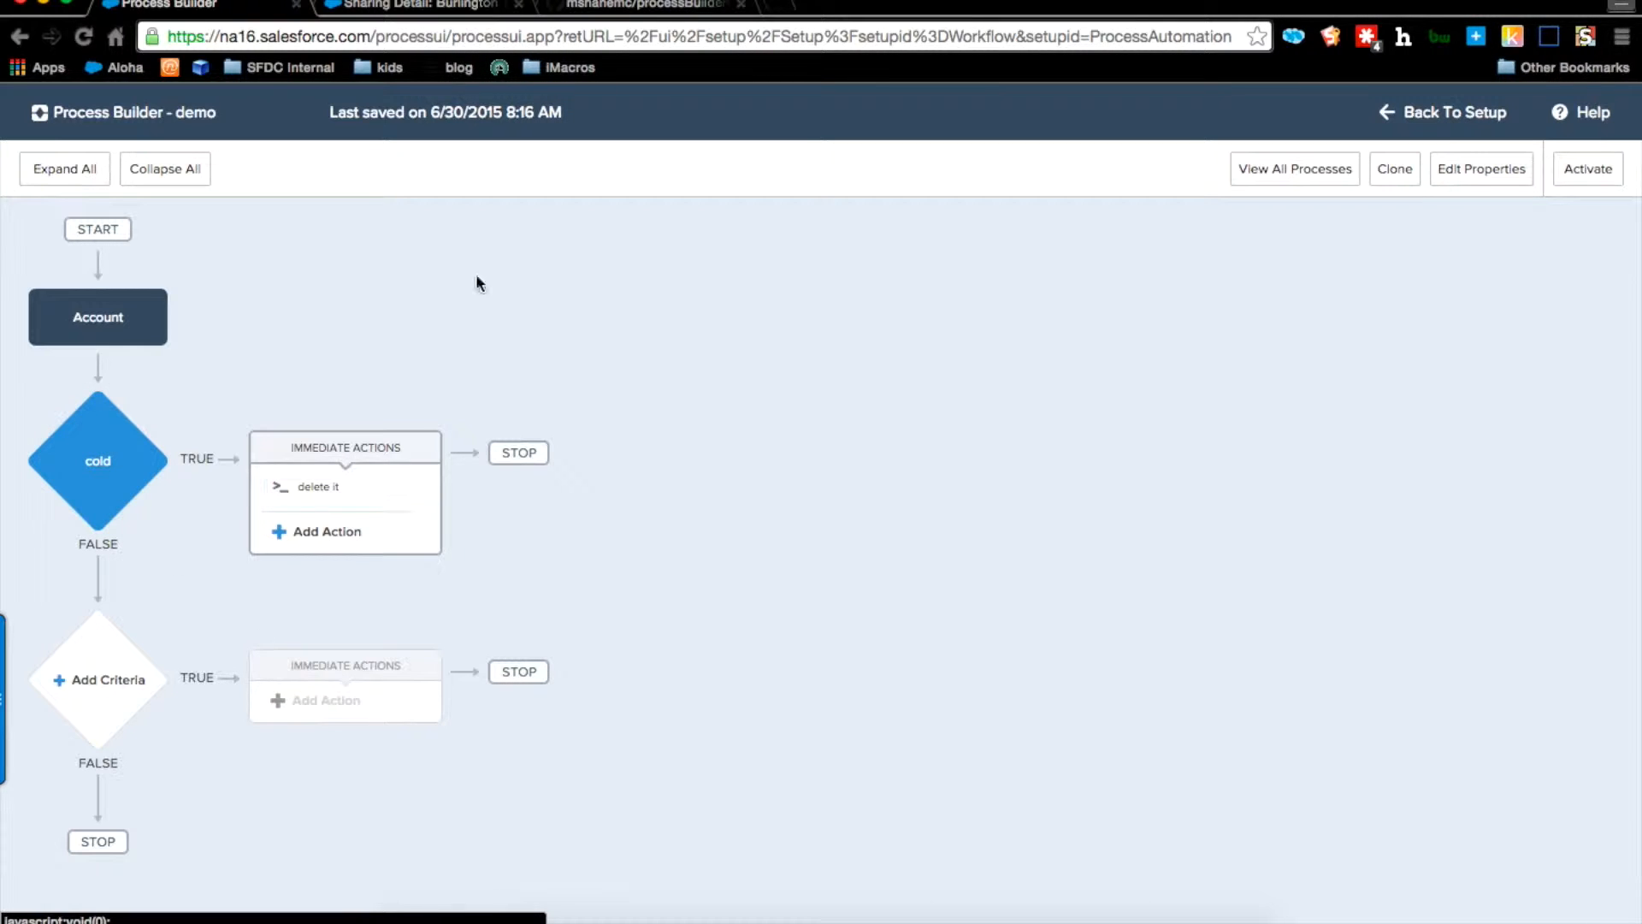
Step: Create and save a new Salesforce account named delete me
left_click(451, 8)
left_click(363, 195)
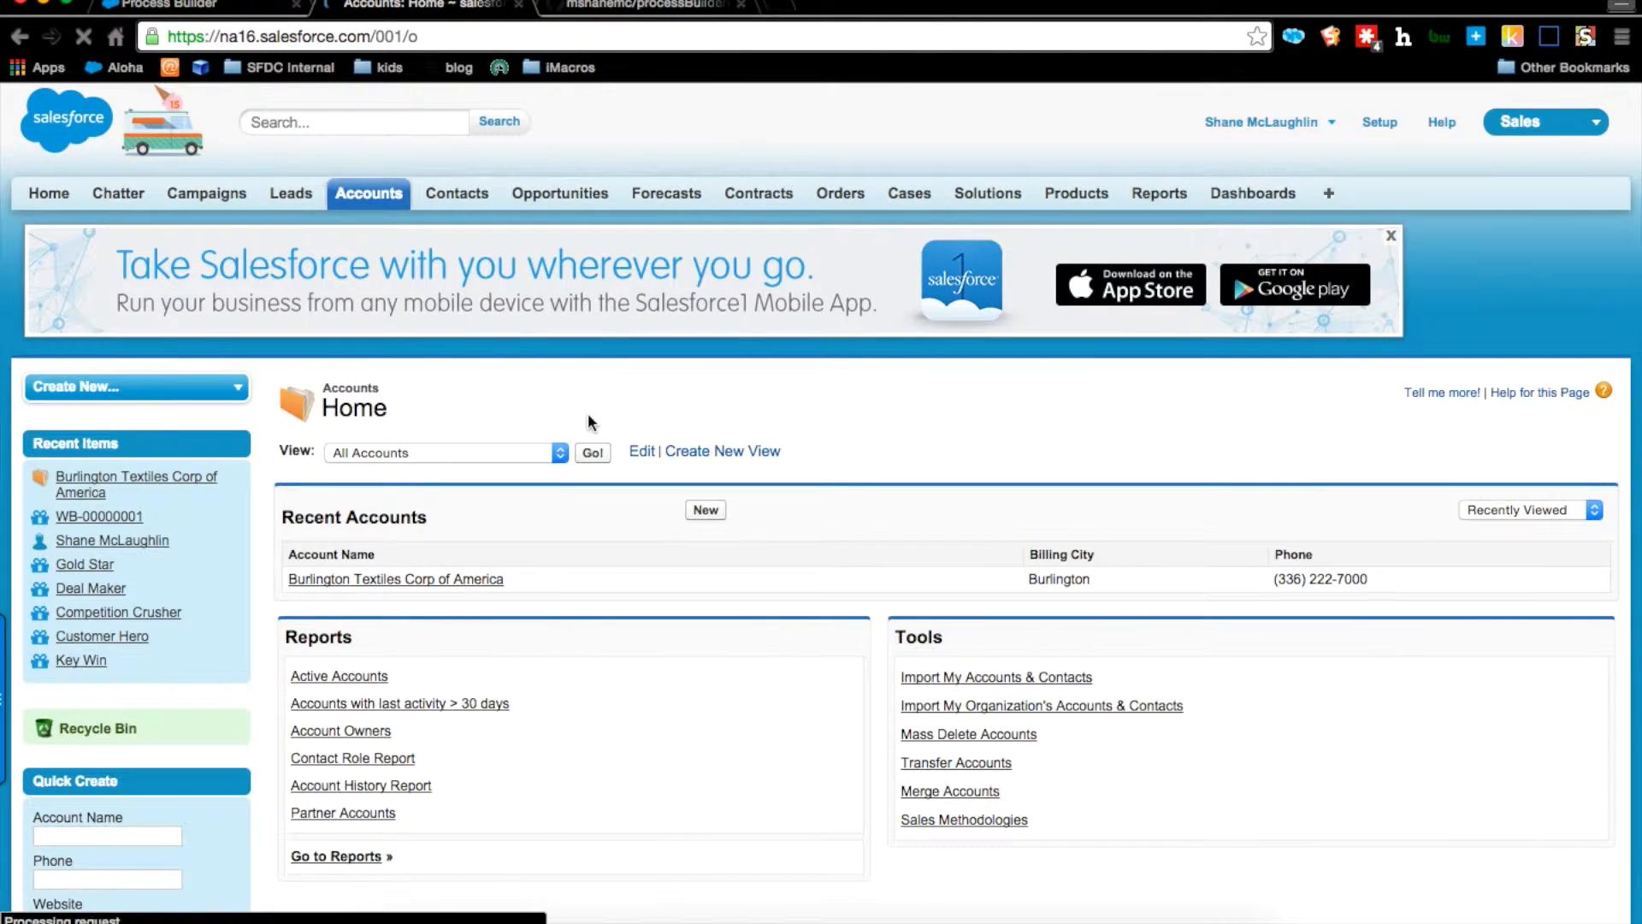
left_click(692, 511)
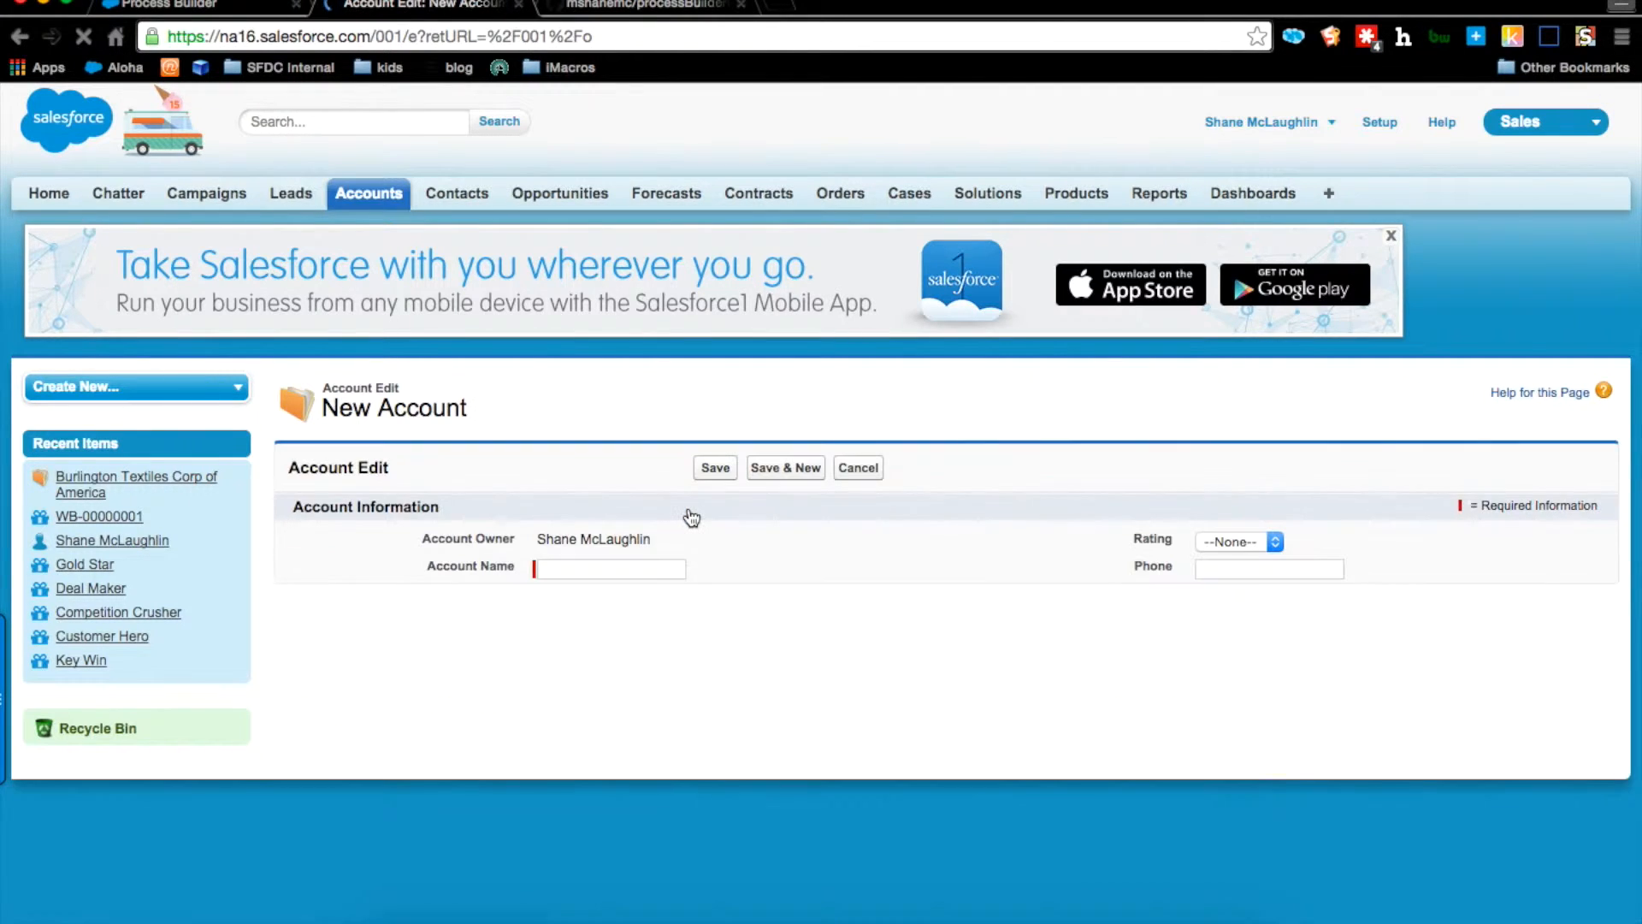
left_click(645, 567)
type("delete me")
left_click(710, 471)
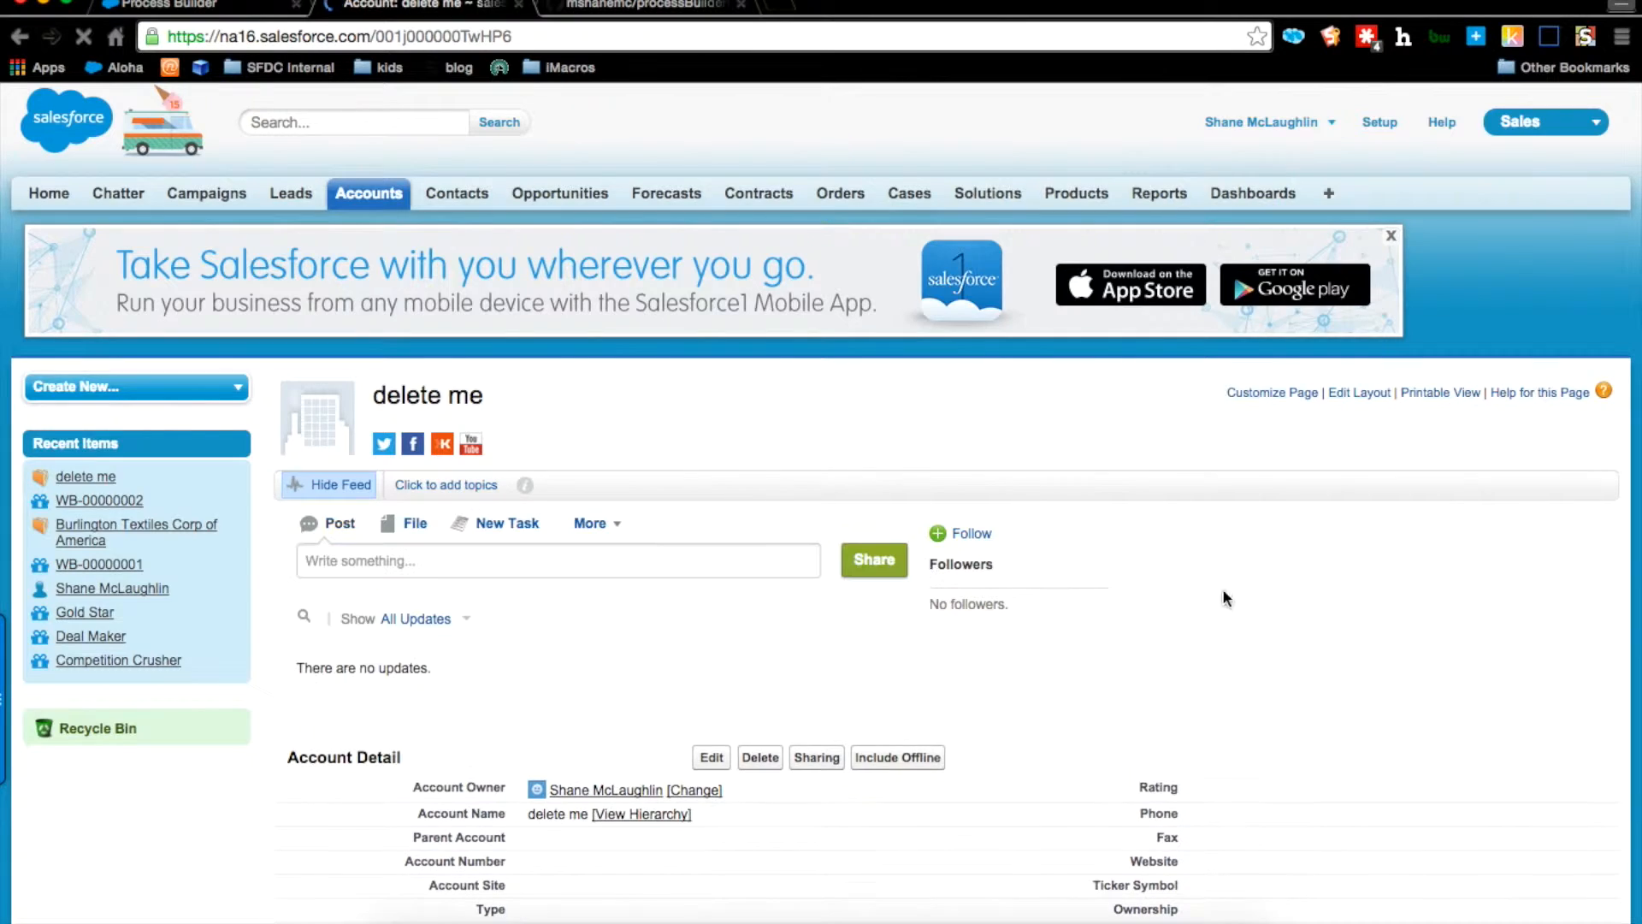
Step: Set the delete me account's Rating to Cold and save the record
scroll(1372, 640, "down", 5)
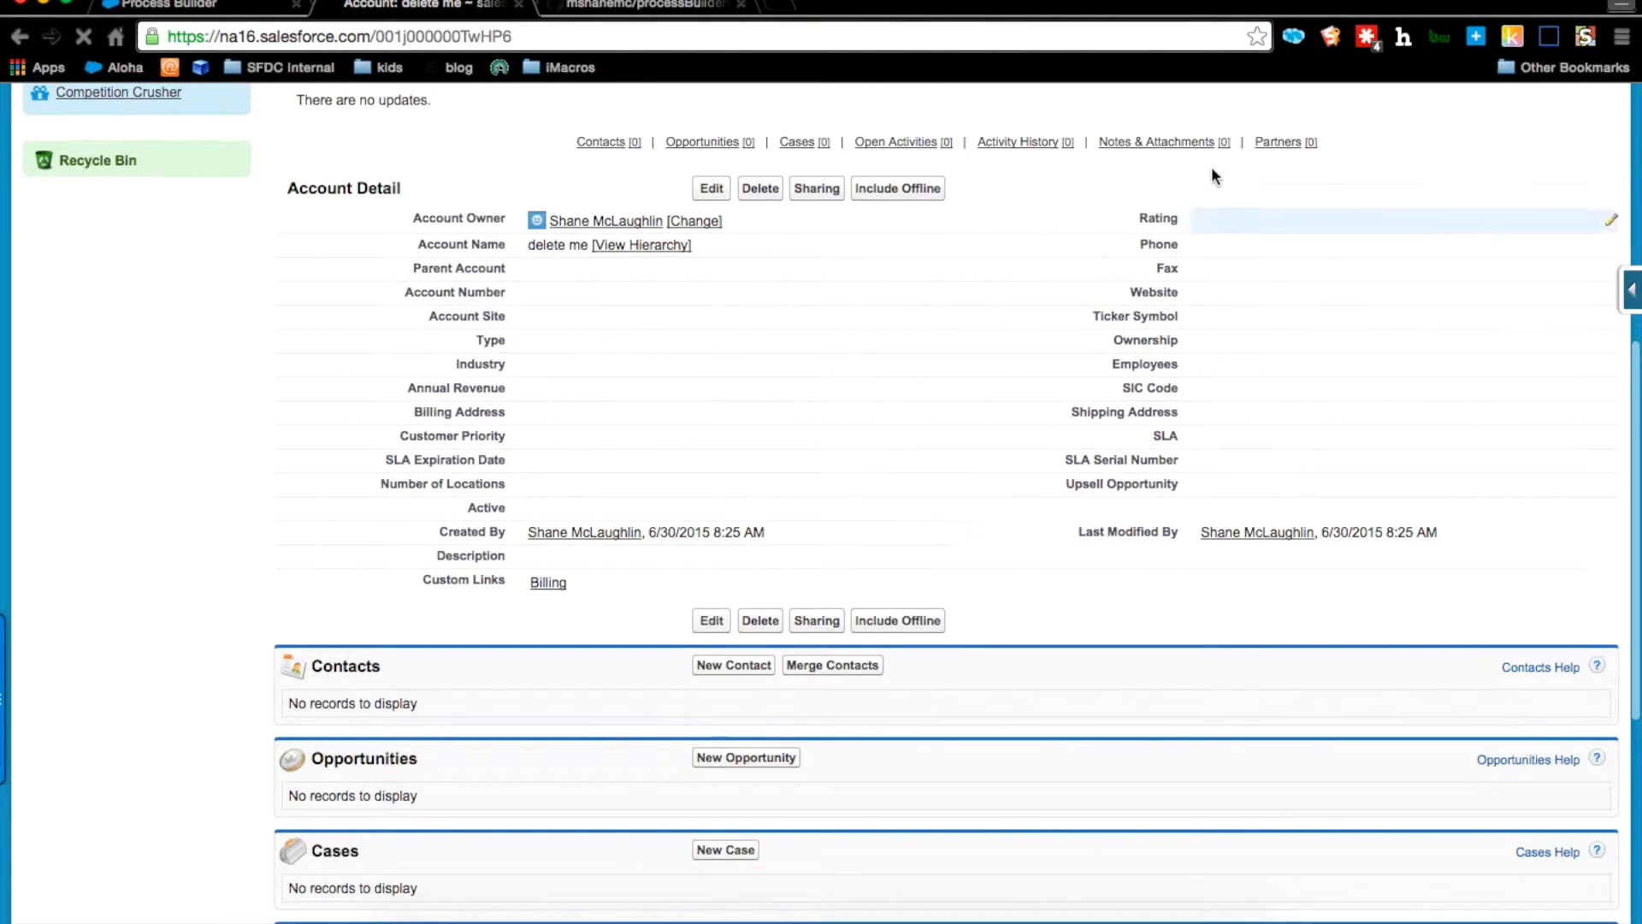
double_click(1240, 224)
left_click(1240, 222)
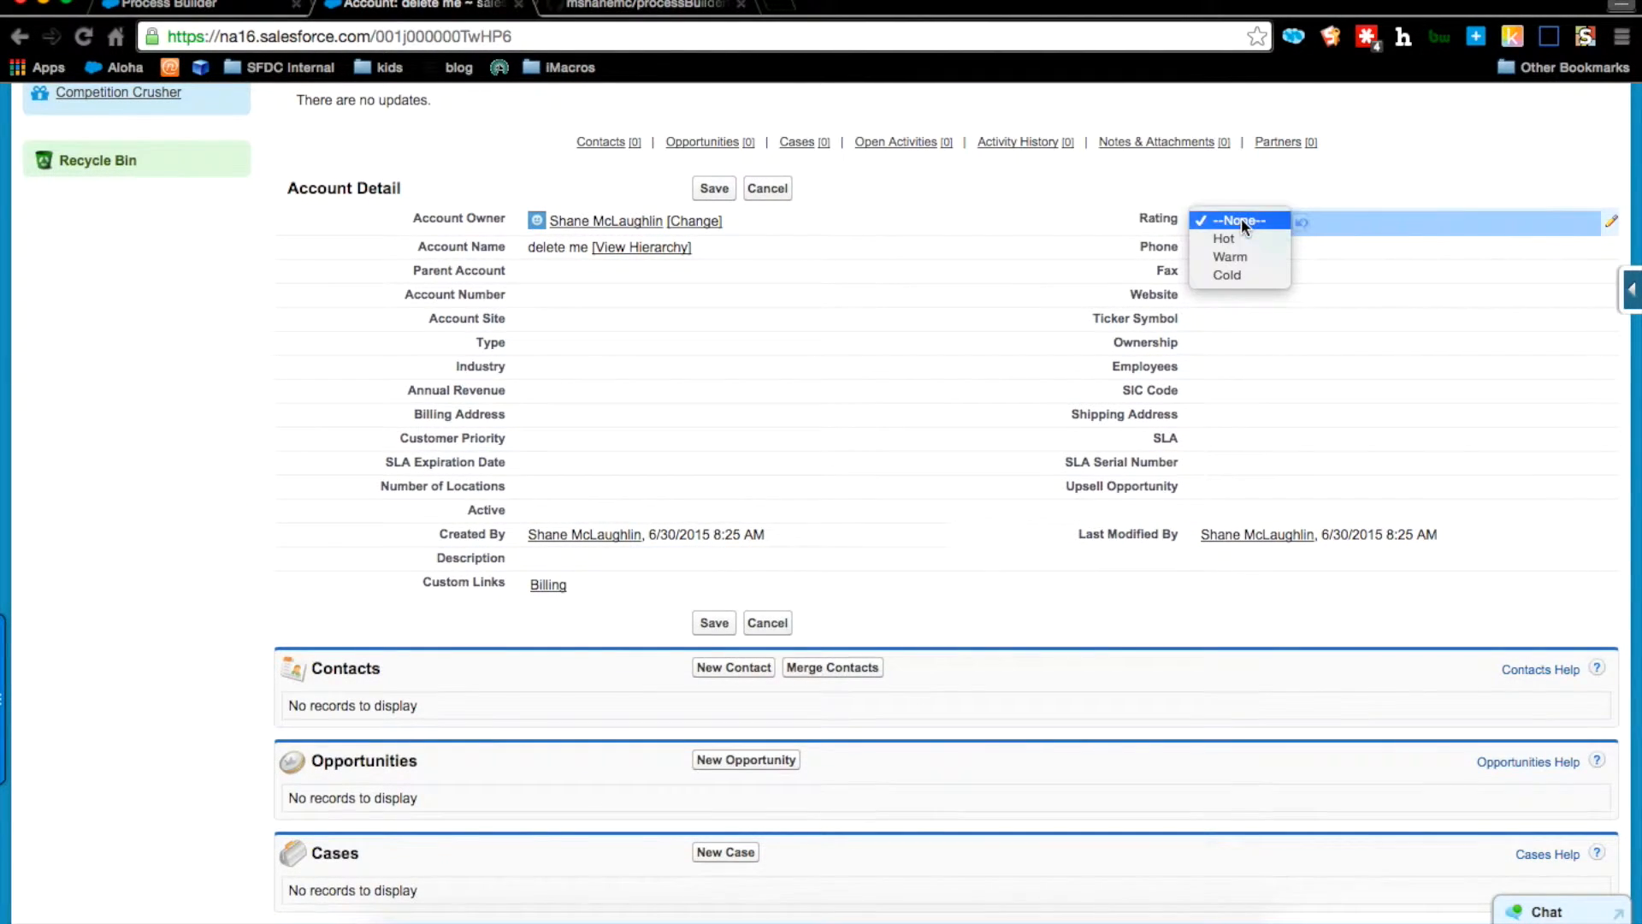
left_click(1254, 275)
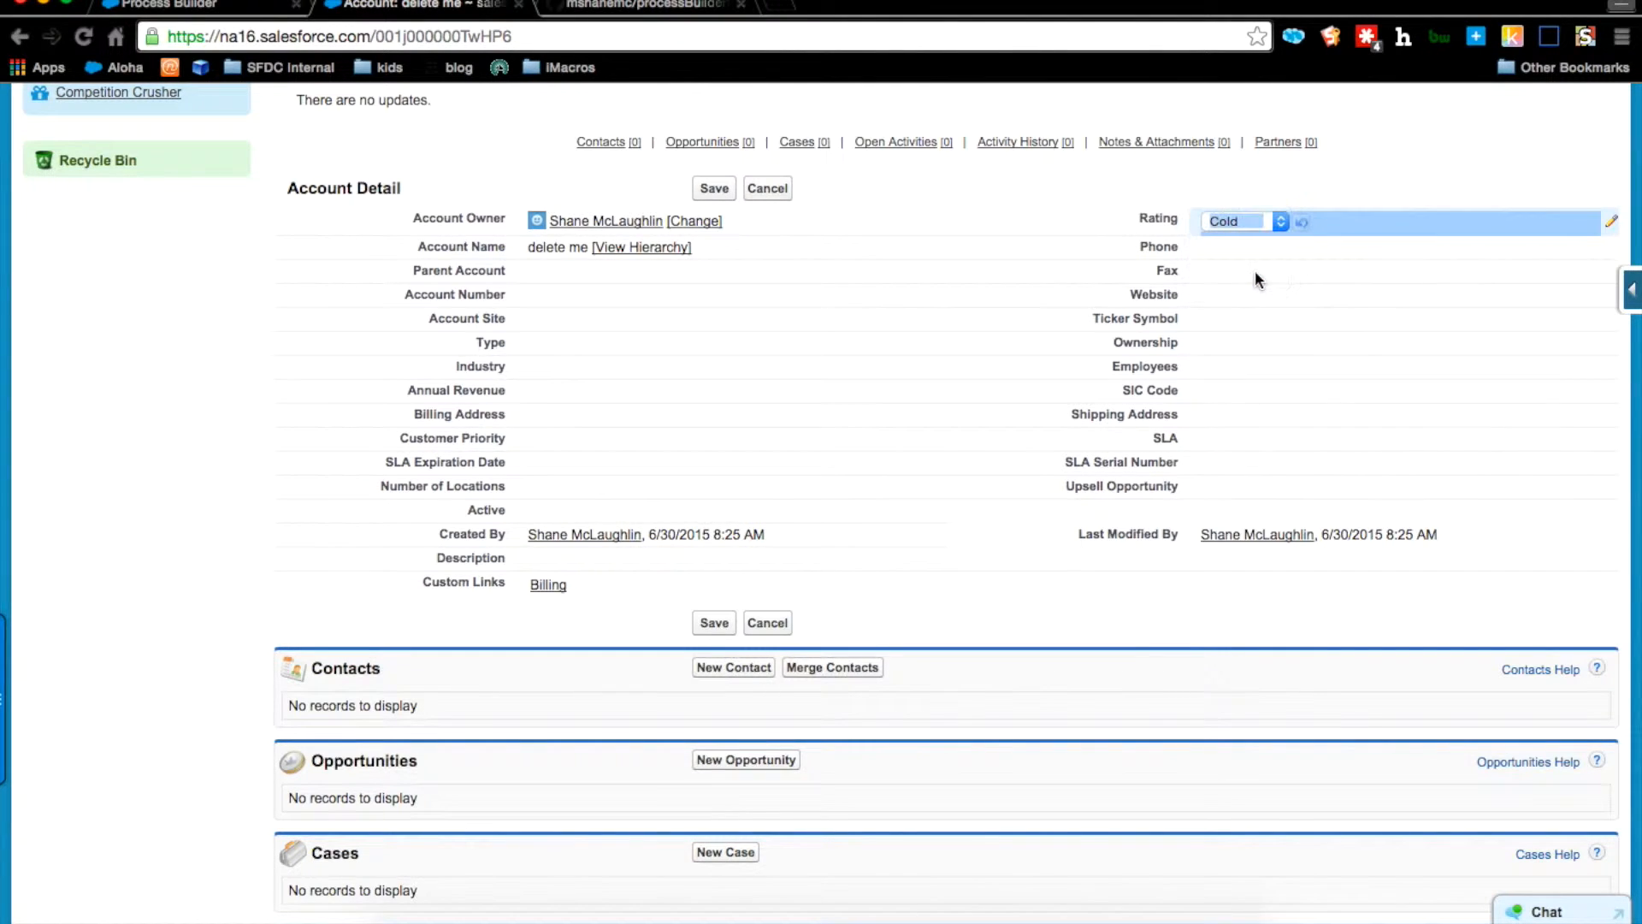
left_click(729, 195)
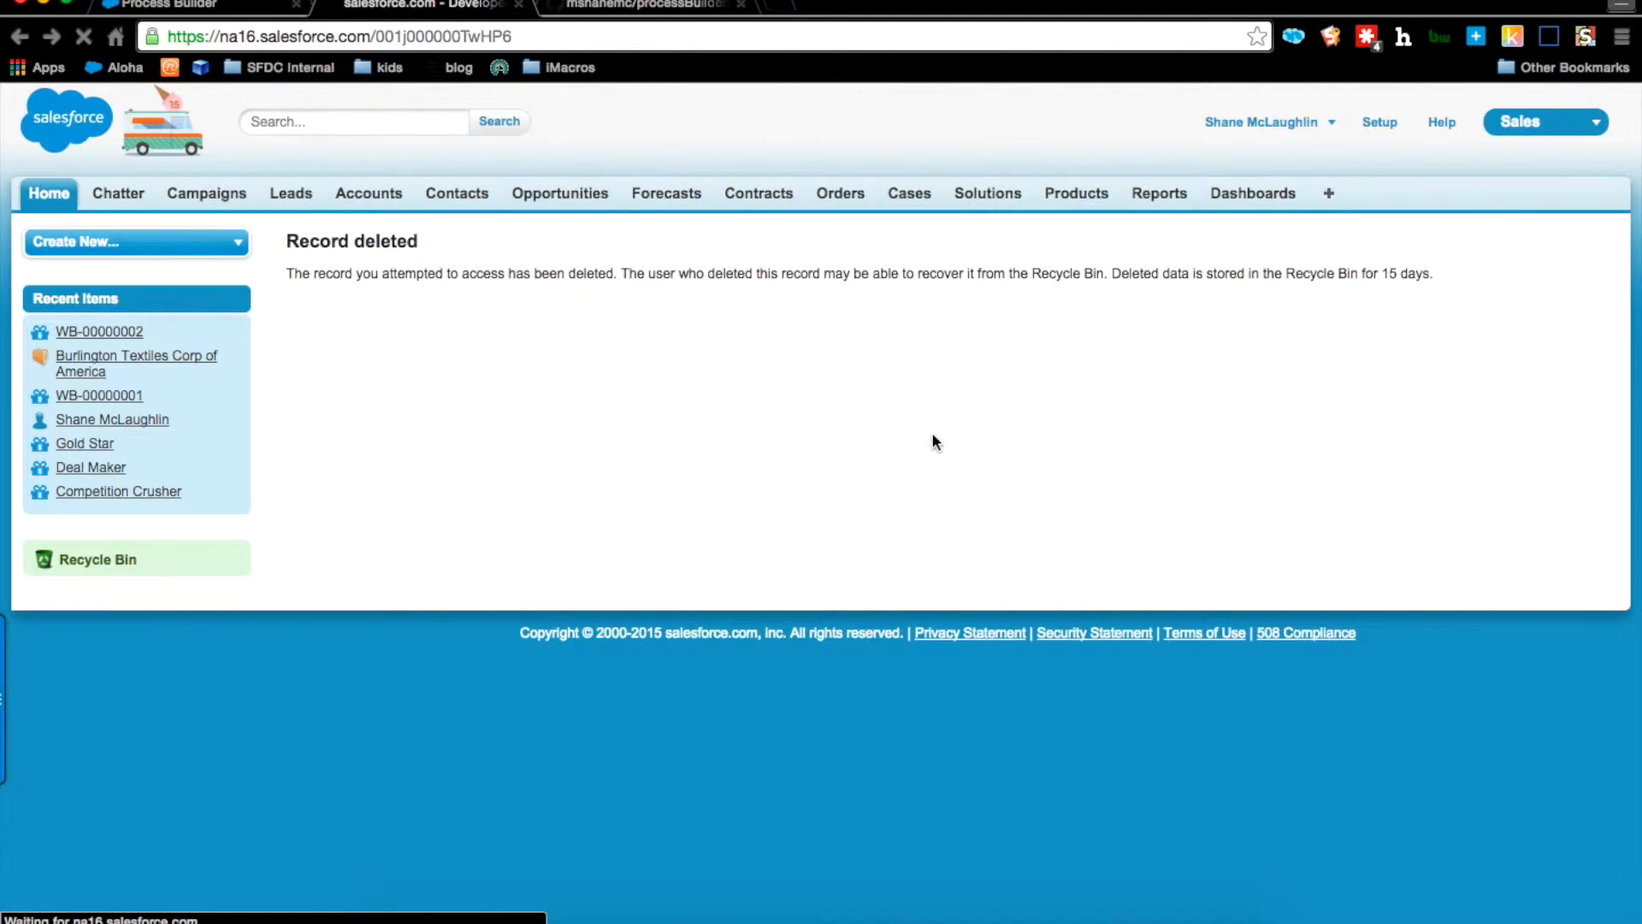
Step: Check the Recycle Bin for the delete me account, and view the README's "Manually" share records (PBBSharing) section
left_click(86, 561)
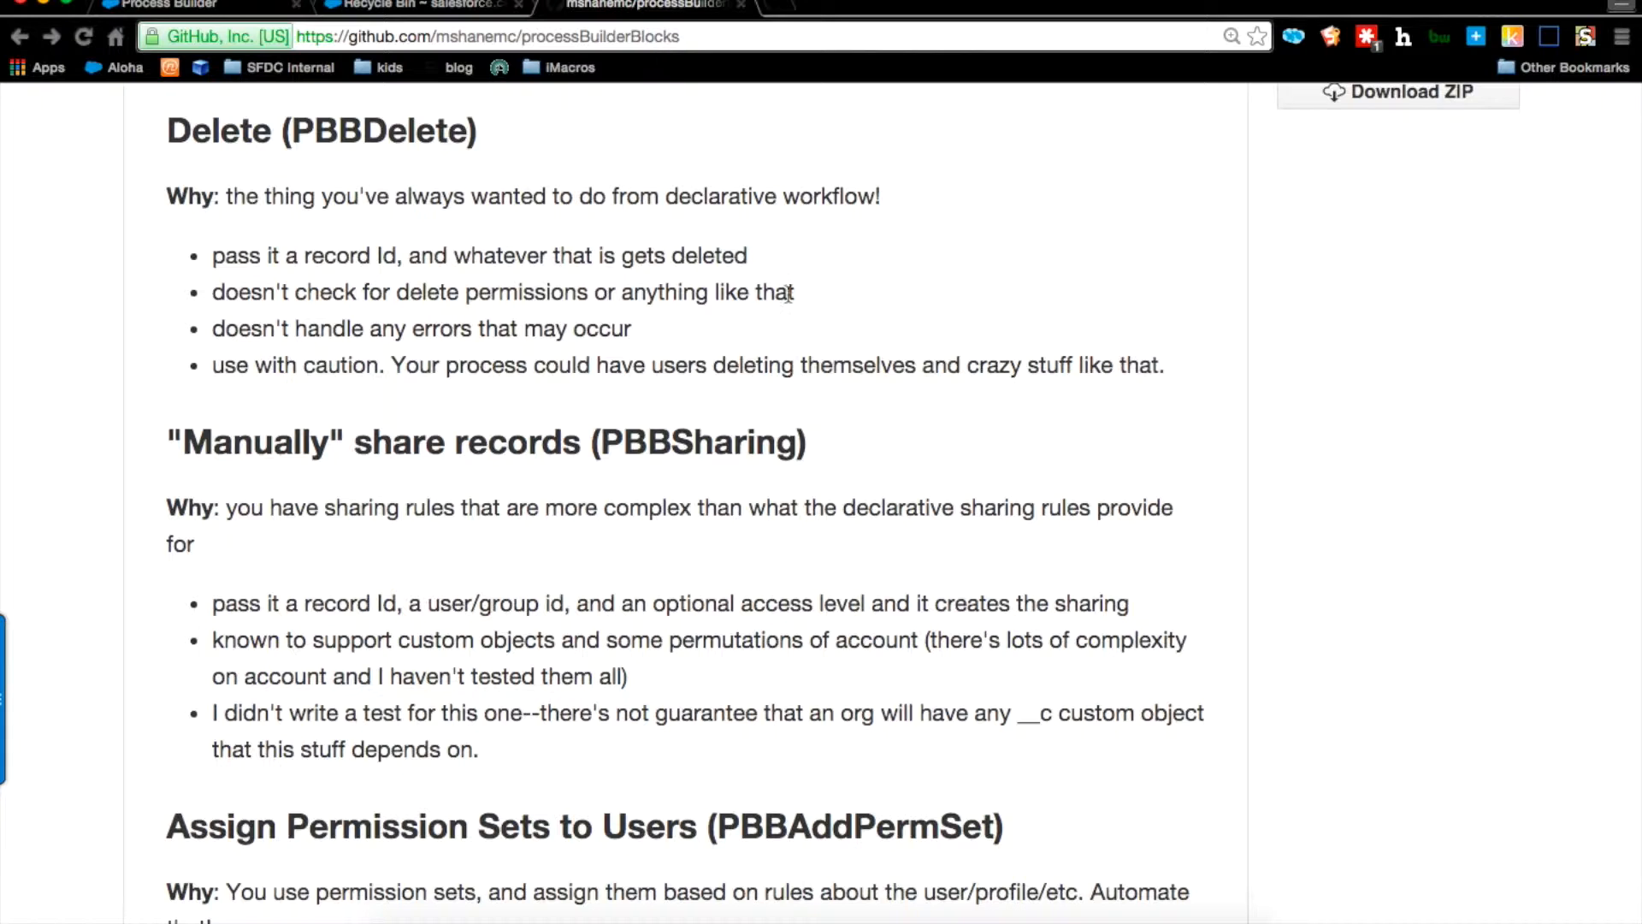
scroll(844, 359, "down", 4)
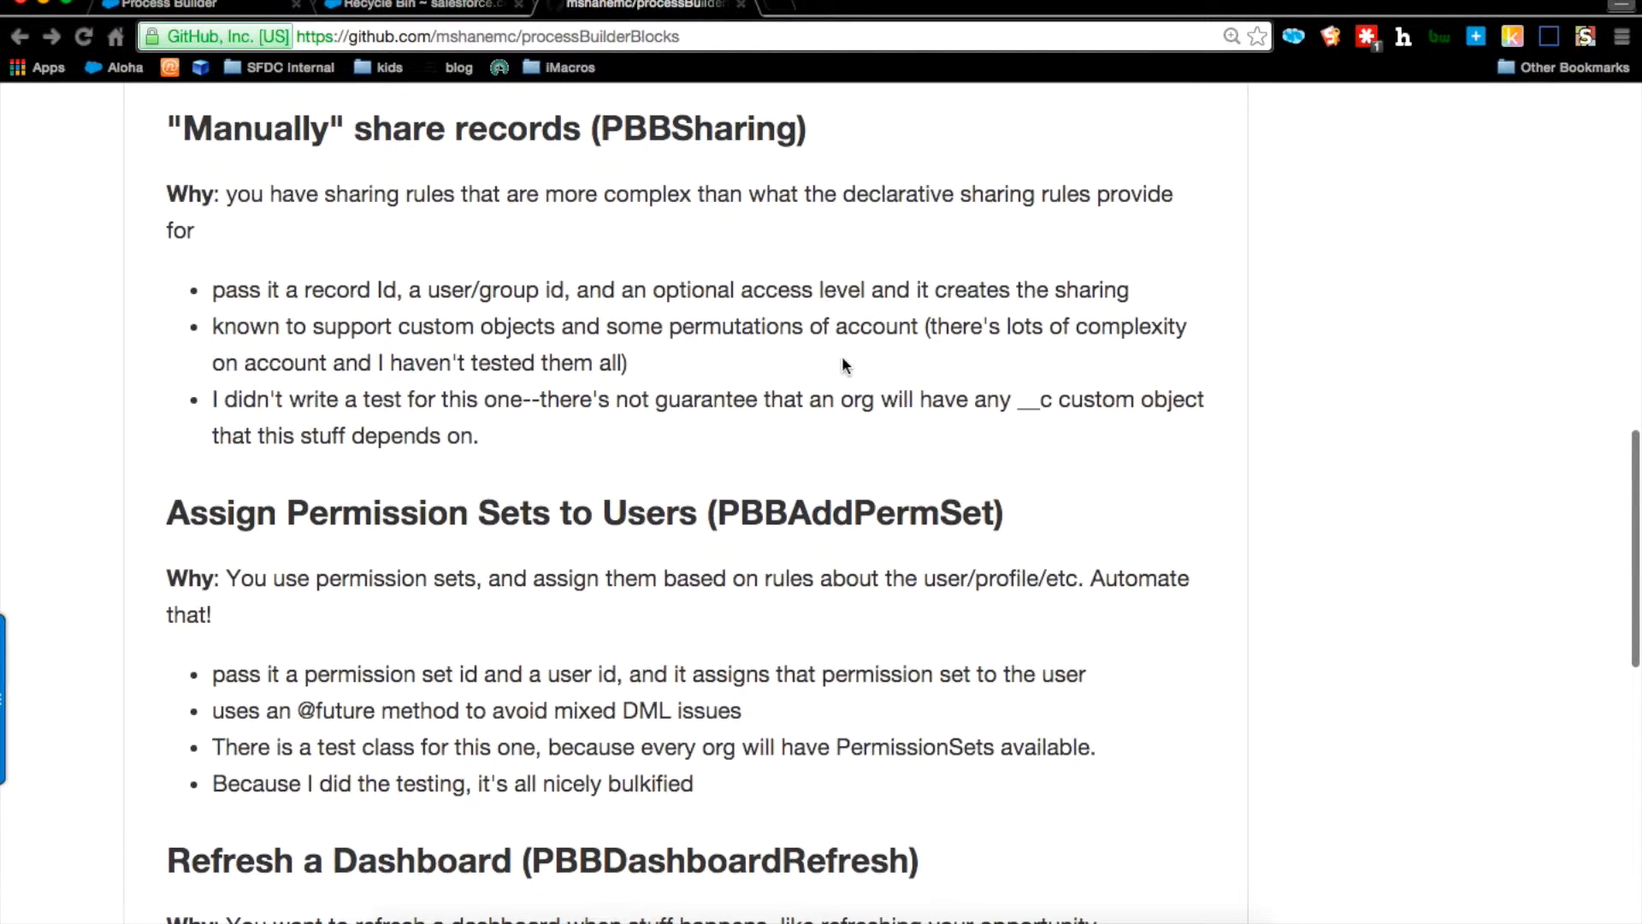
Step: Return to Salesforce and open the sharing details of the Burlington Textiles Corp of America account
key("ctrl+shift+Tab")
left_click(695, 266)
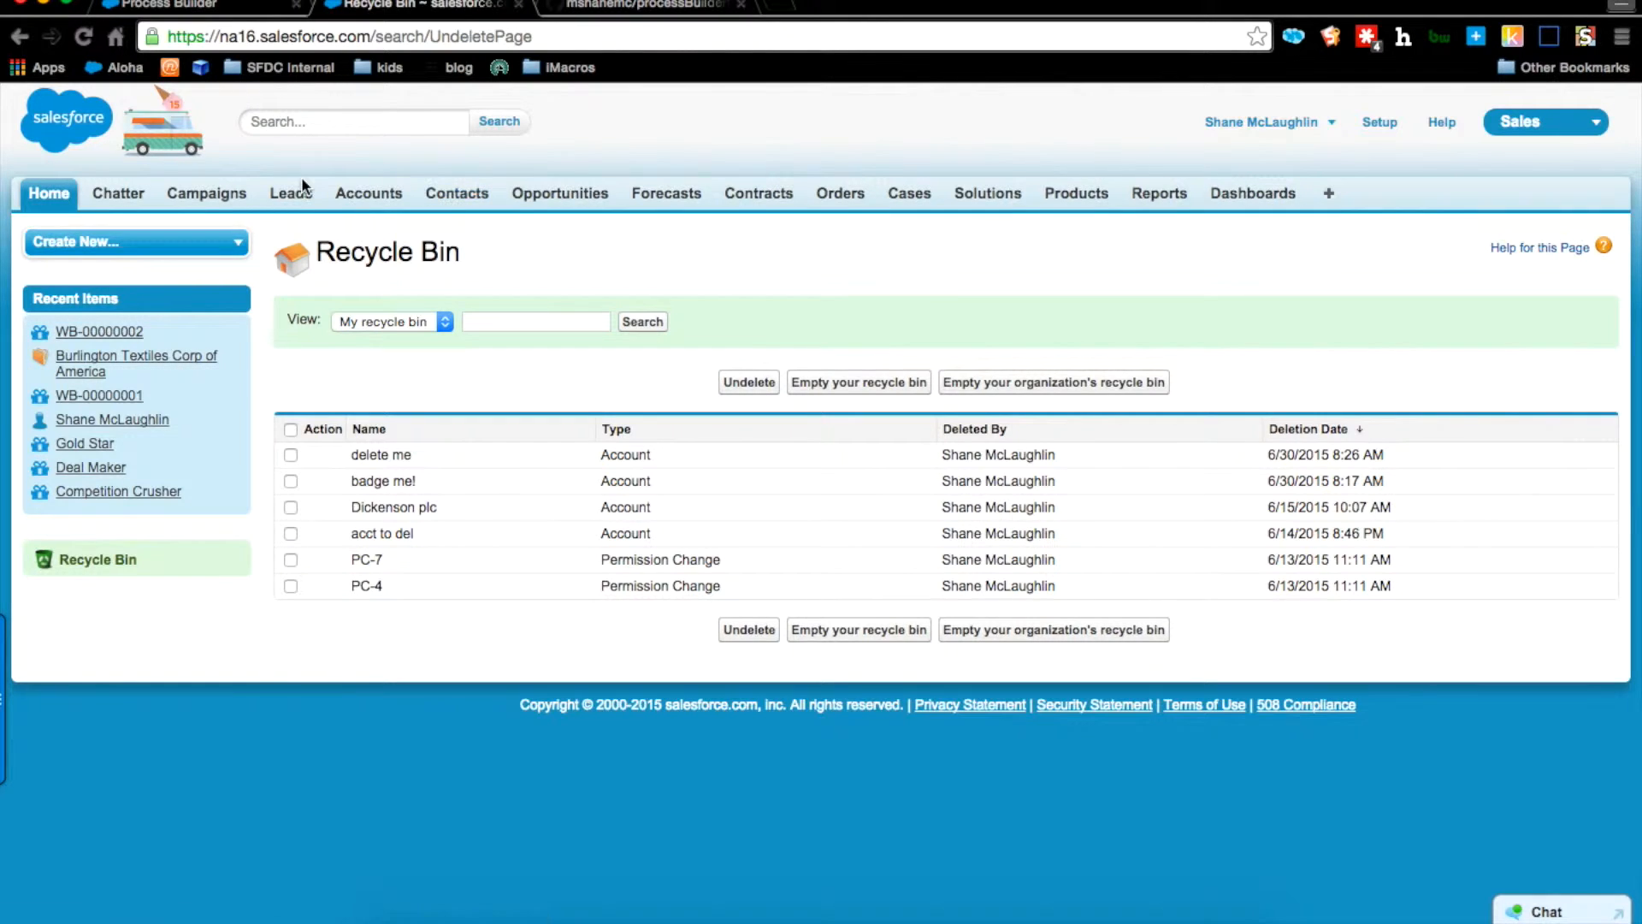
left_click(343, 197)
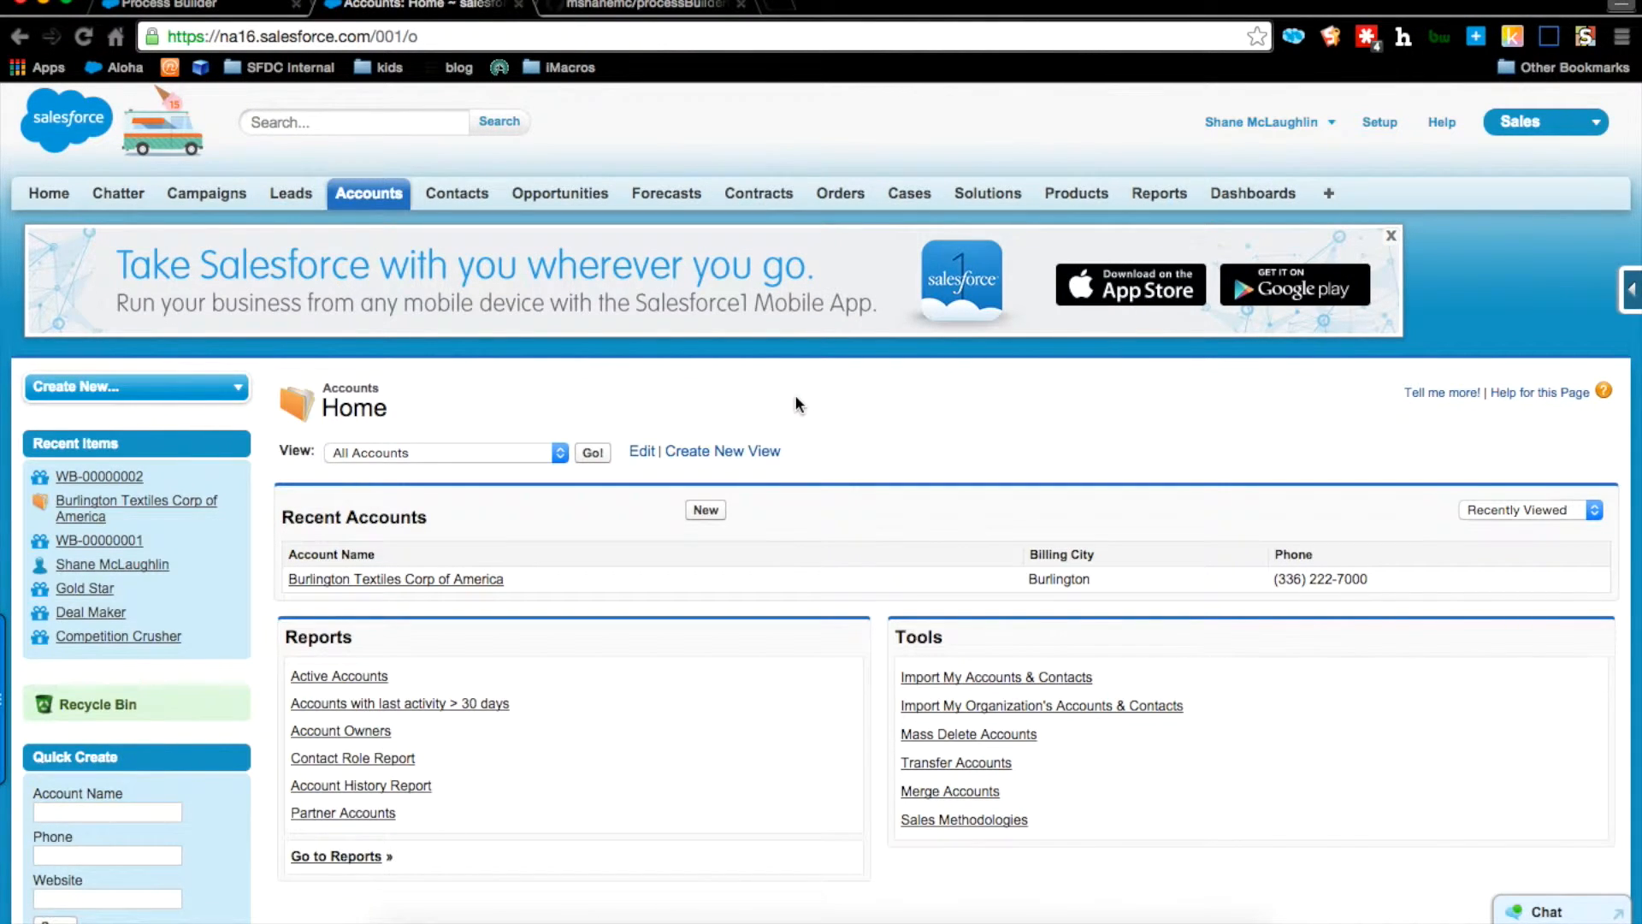
left_click(484, 581)
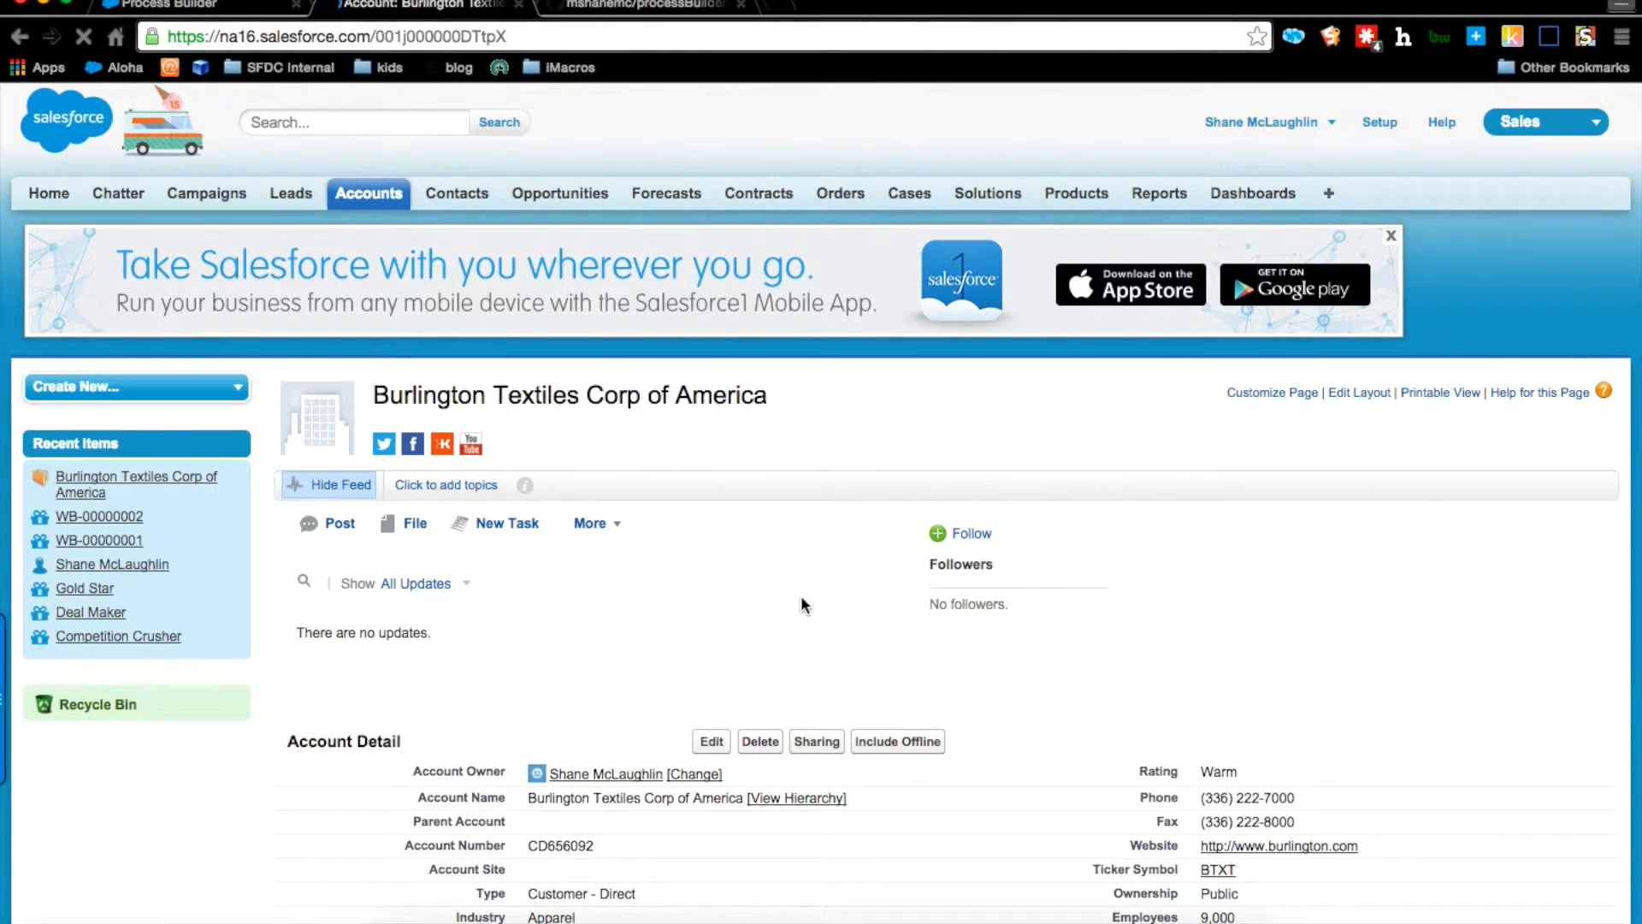
scroll(802, 598, "down", 4)
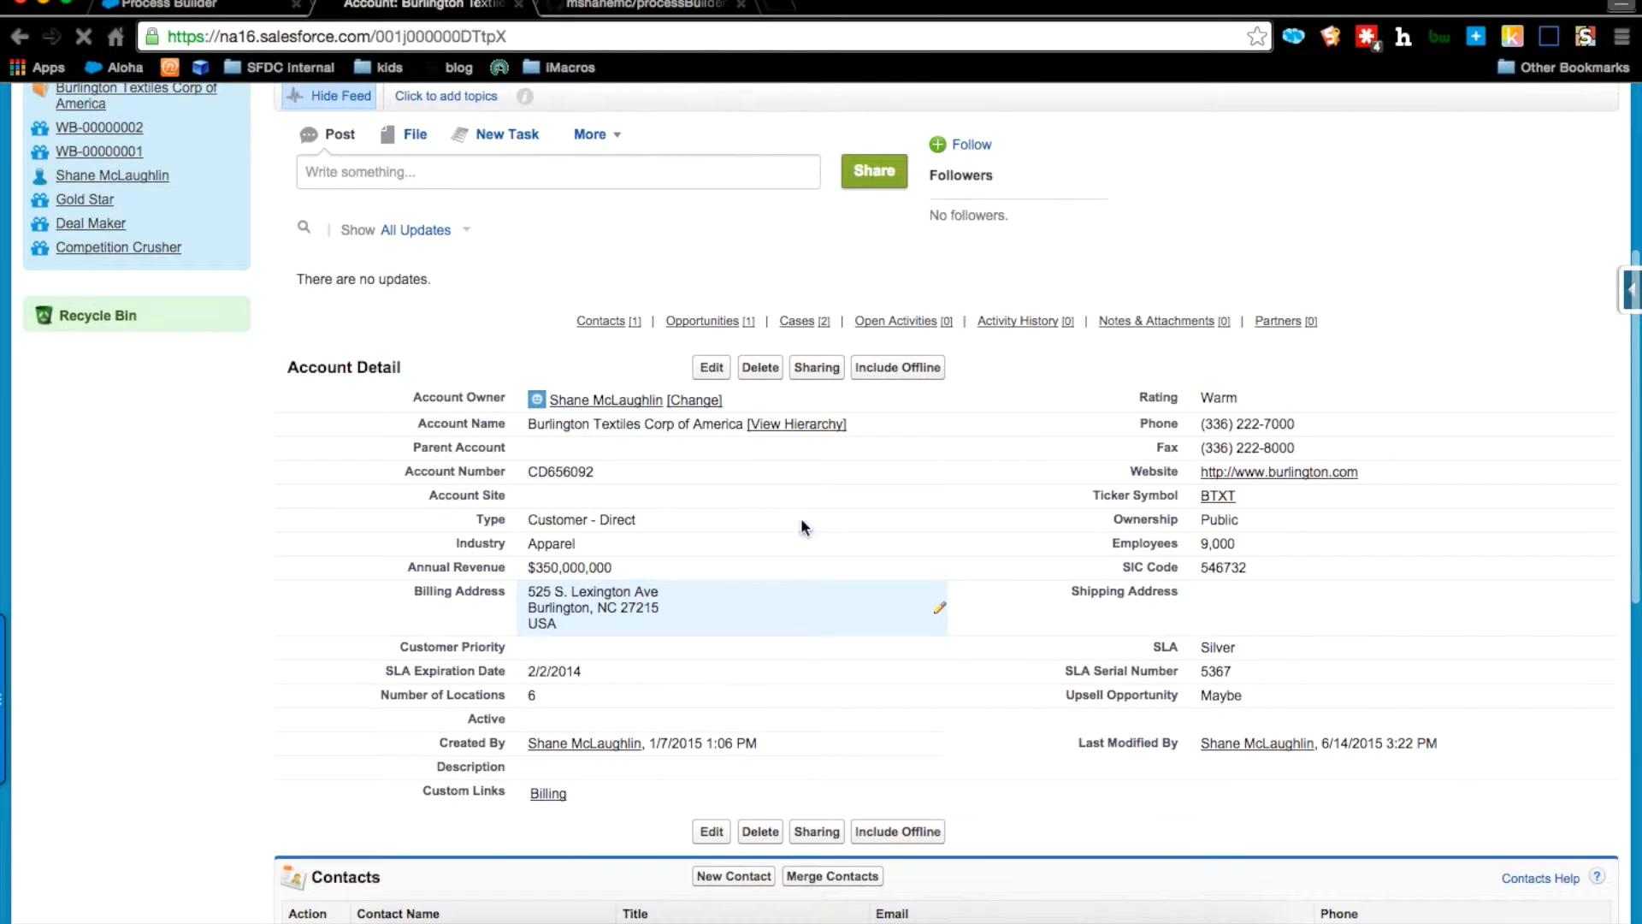
left_click(812, 367)
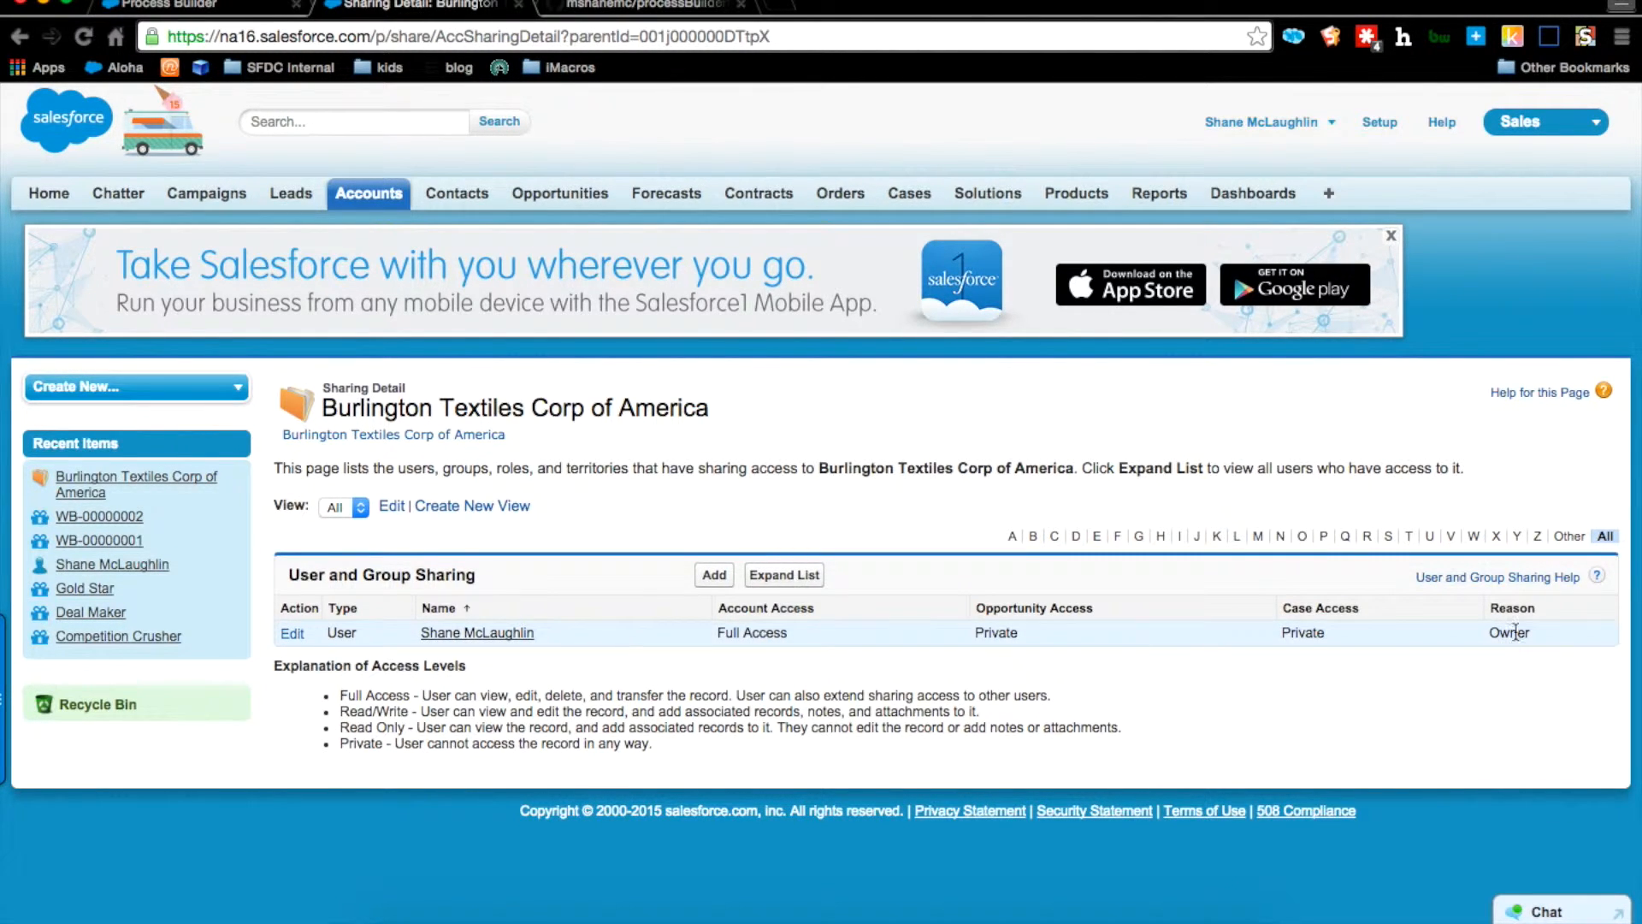
Step: Manually share the Burlington Textiles Corp of America account with the share 2me user, with Read Only account access, and save
left_click(713, 578)
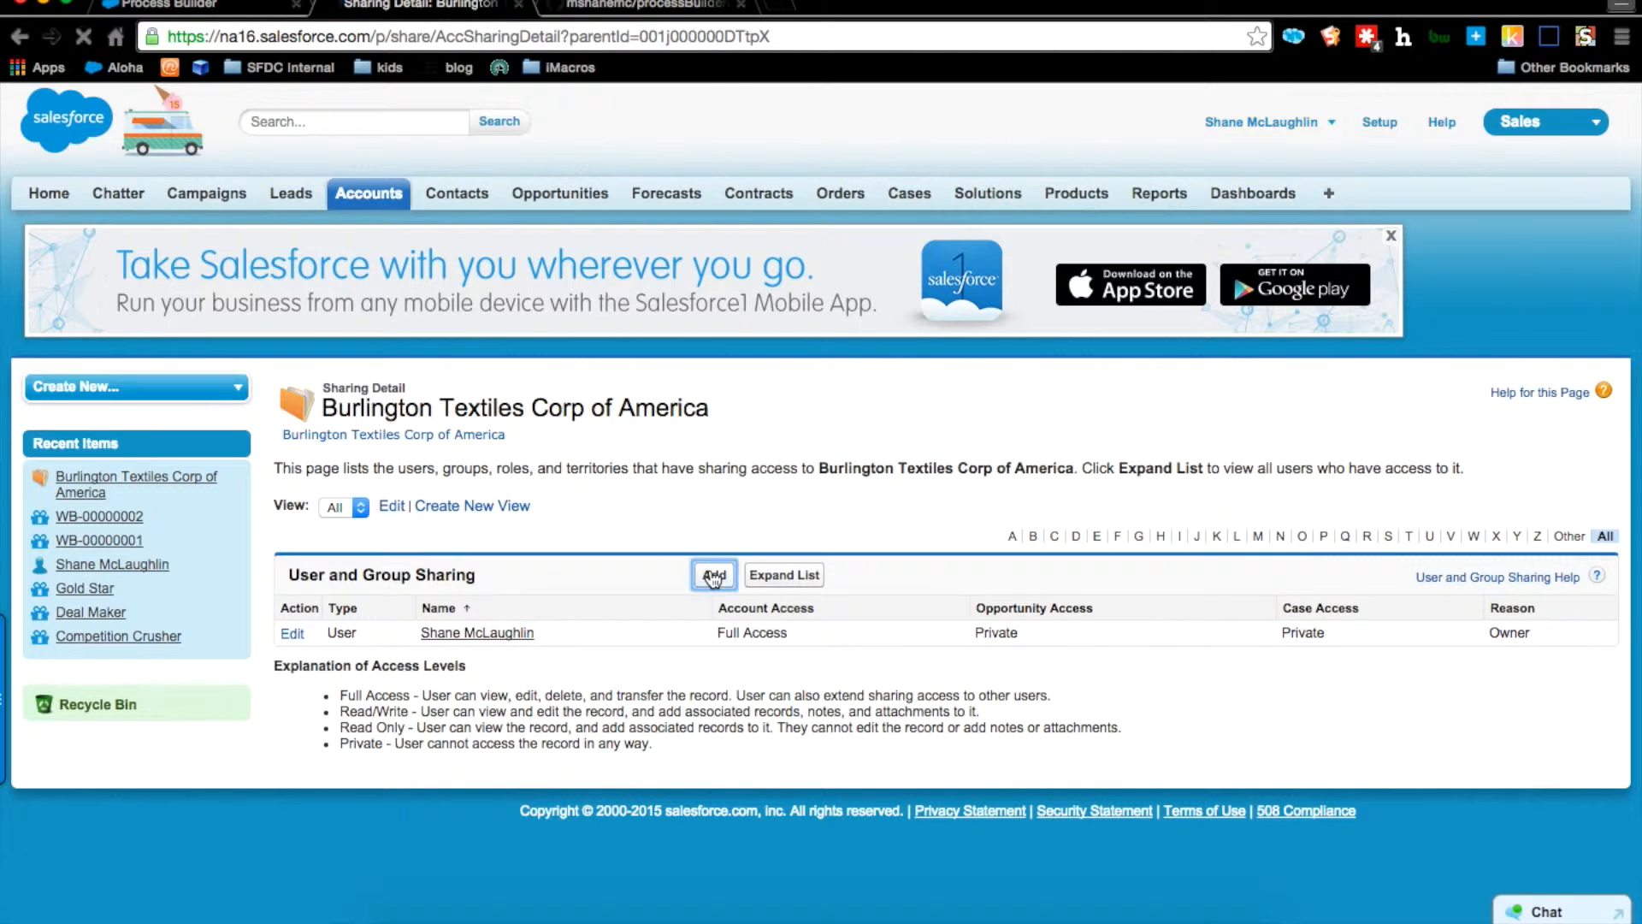
scroll(592, 654, "down", 3)
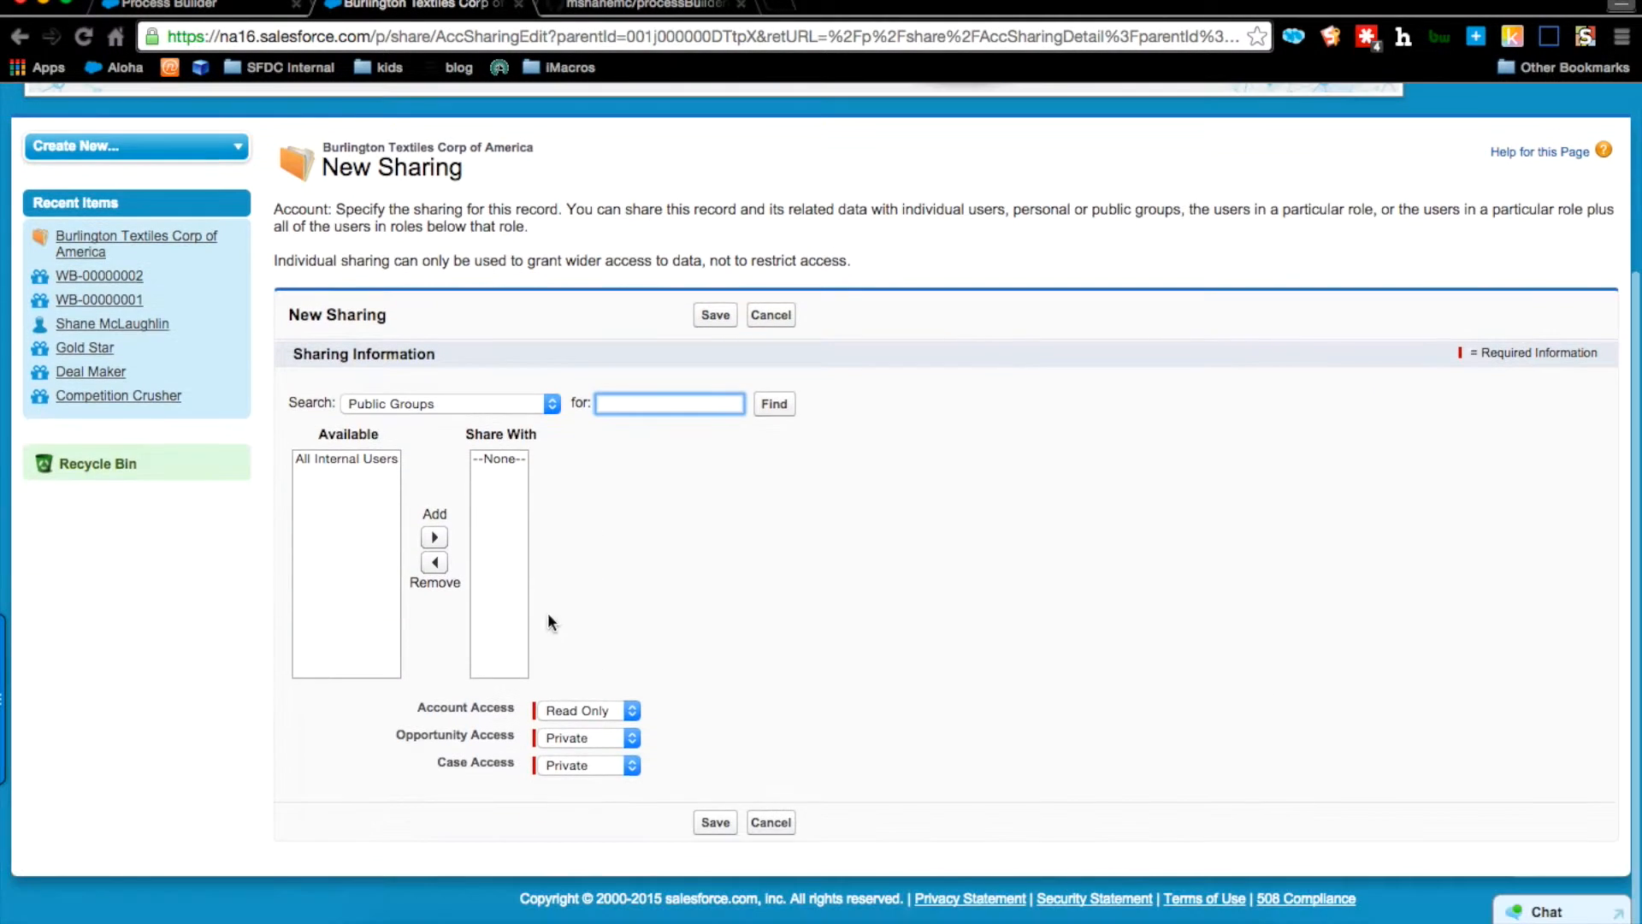
left_click(462, 409)
left_click(470, 458)
left_click(383, 471)
left_click(479, 537)
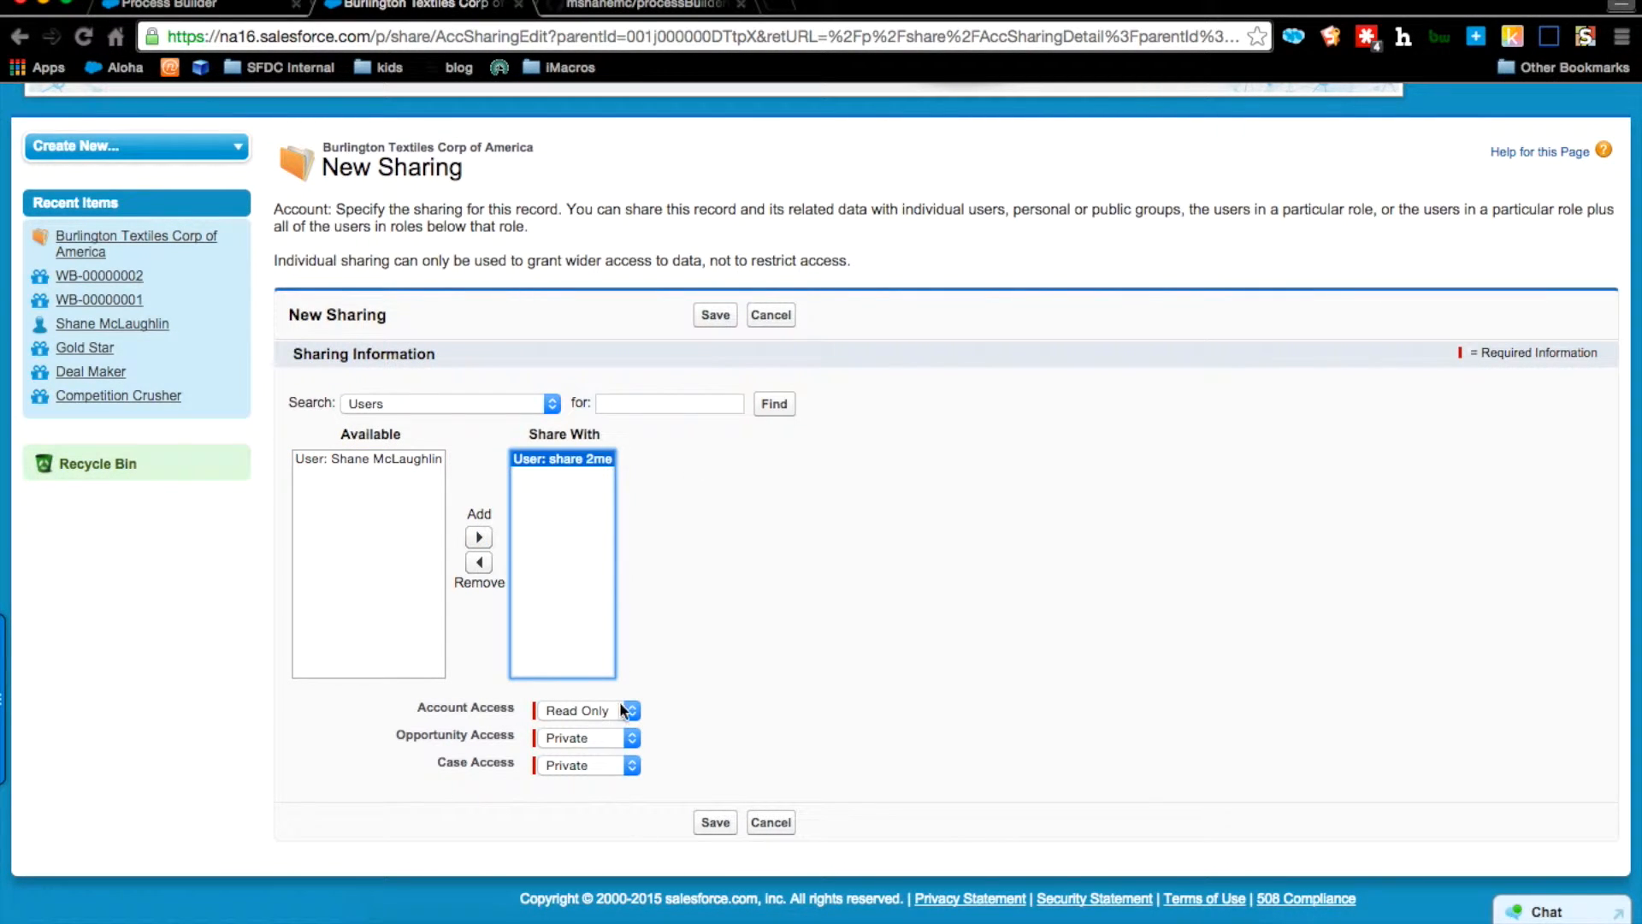
left_click(715, 316)
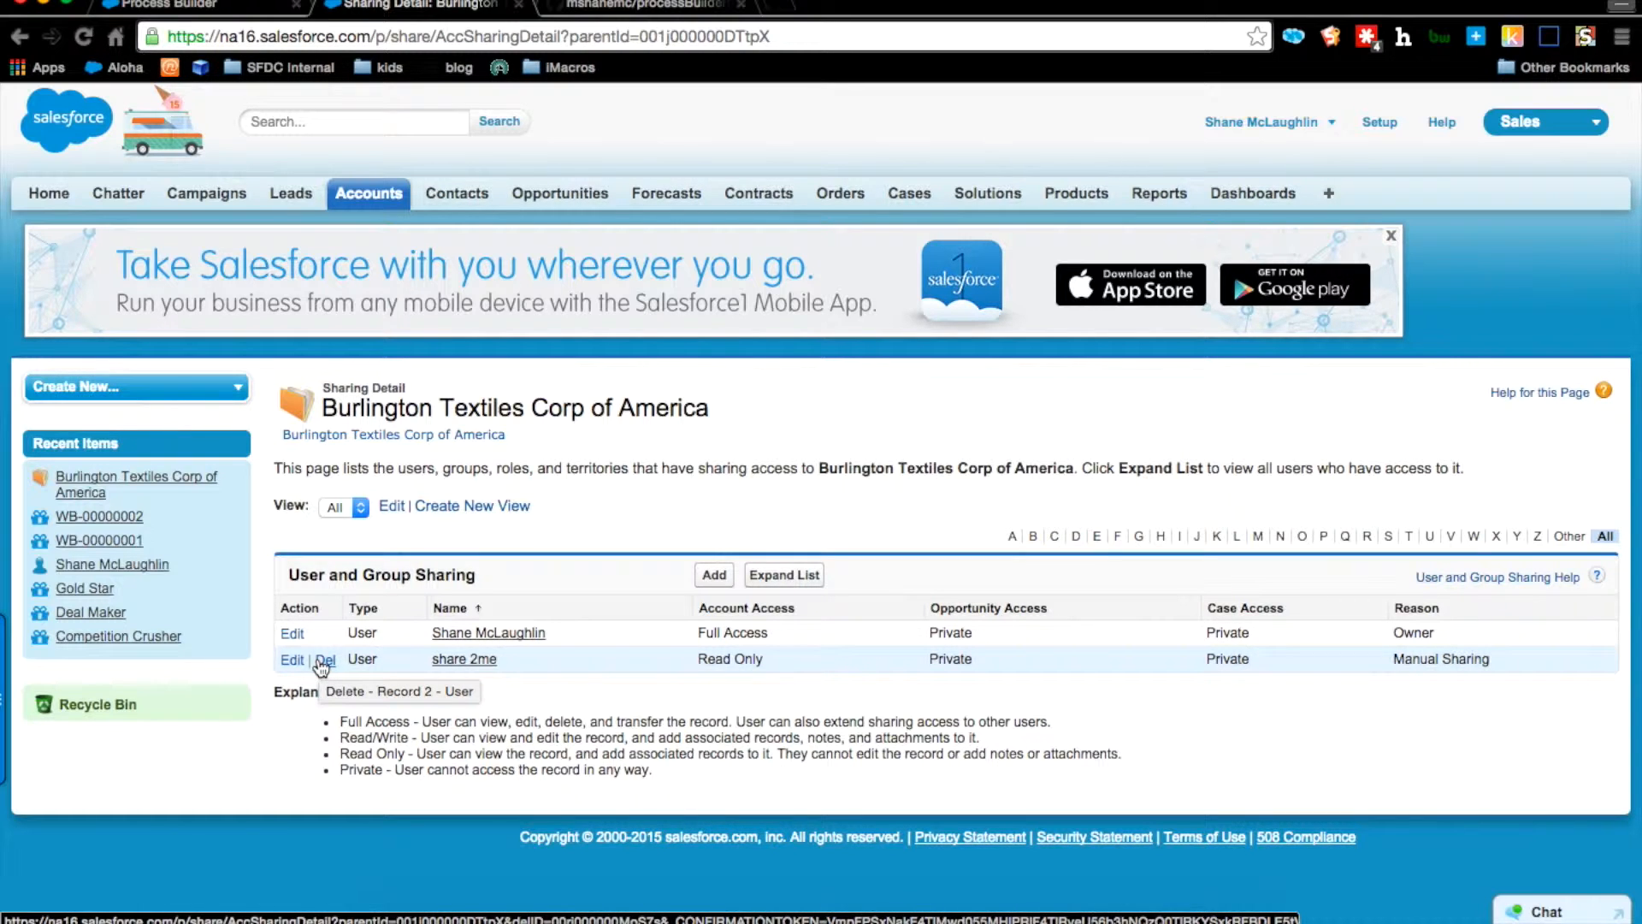
Step: Go to the organization's Sharing Settings and start a new account sharing rule
key("super+shift+space")
type("sharing se")
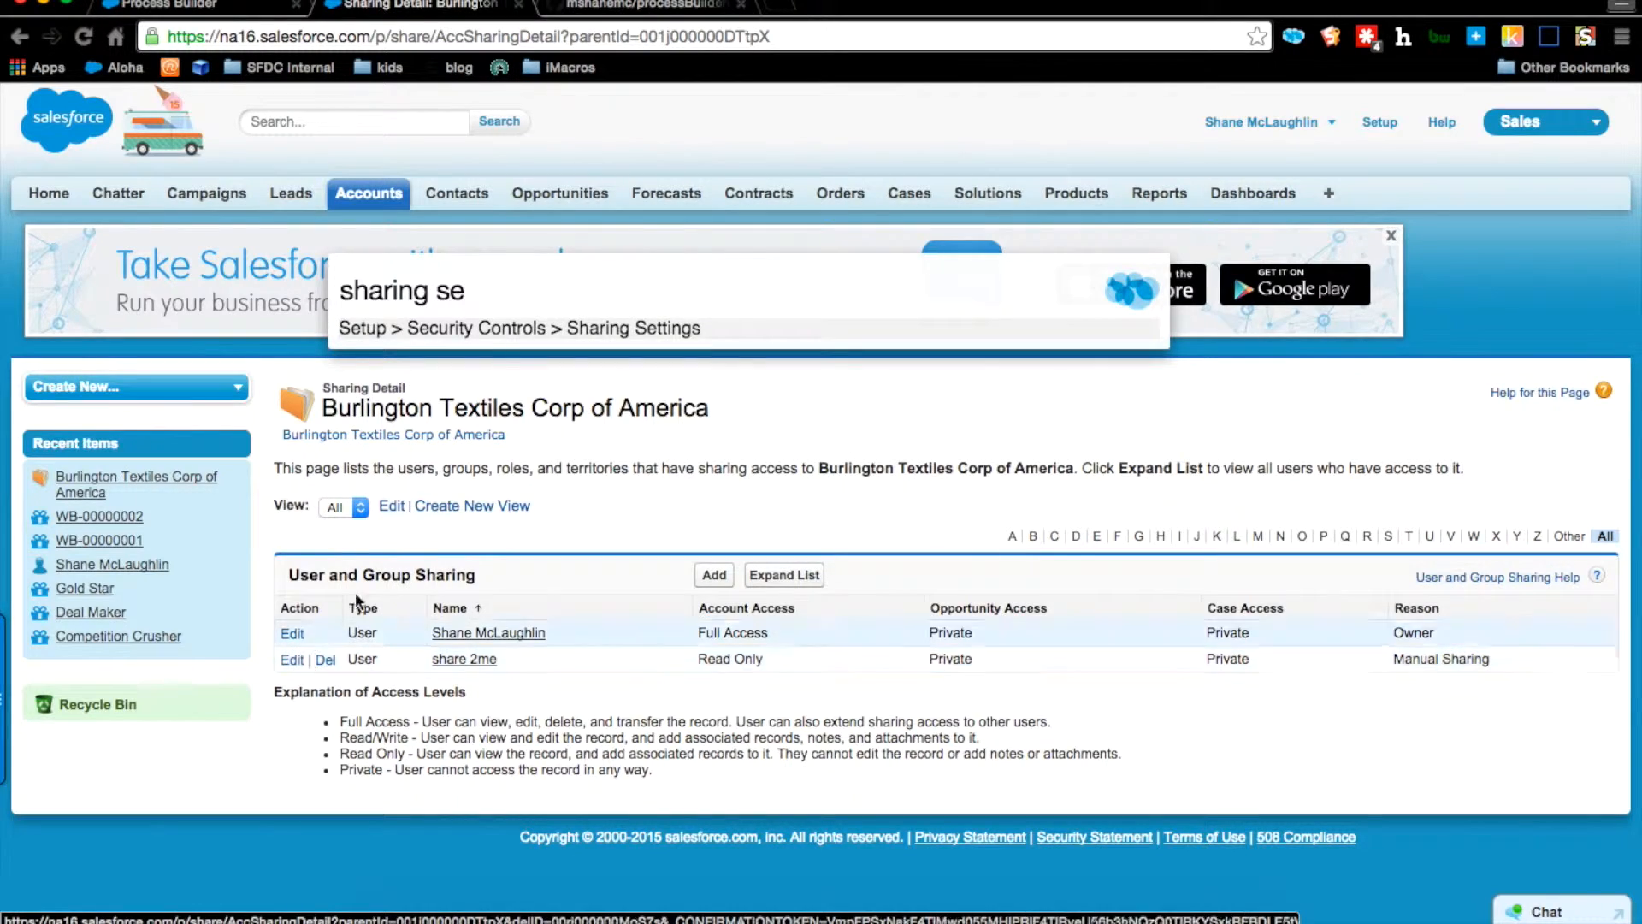
left_click(531, 332)
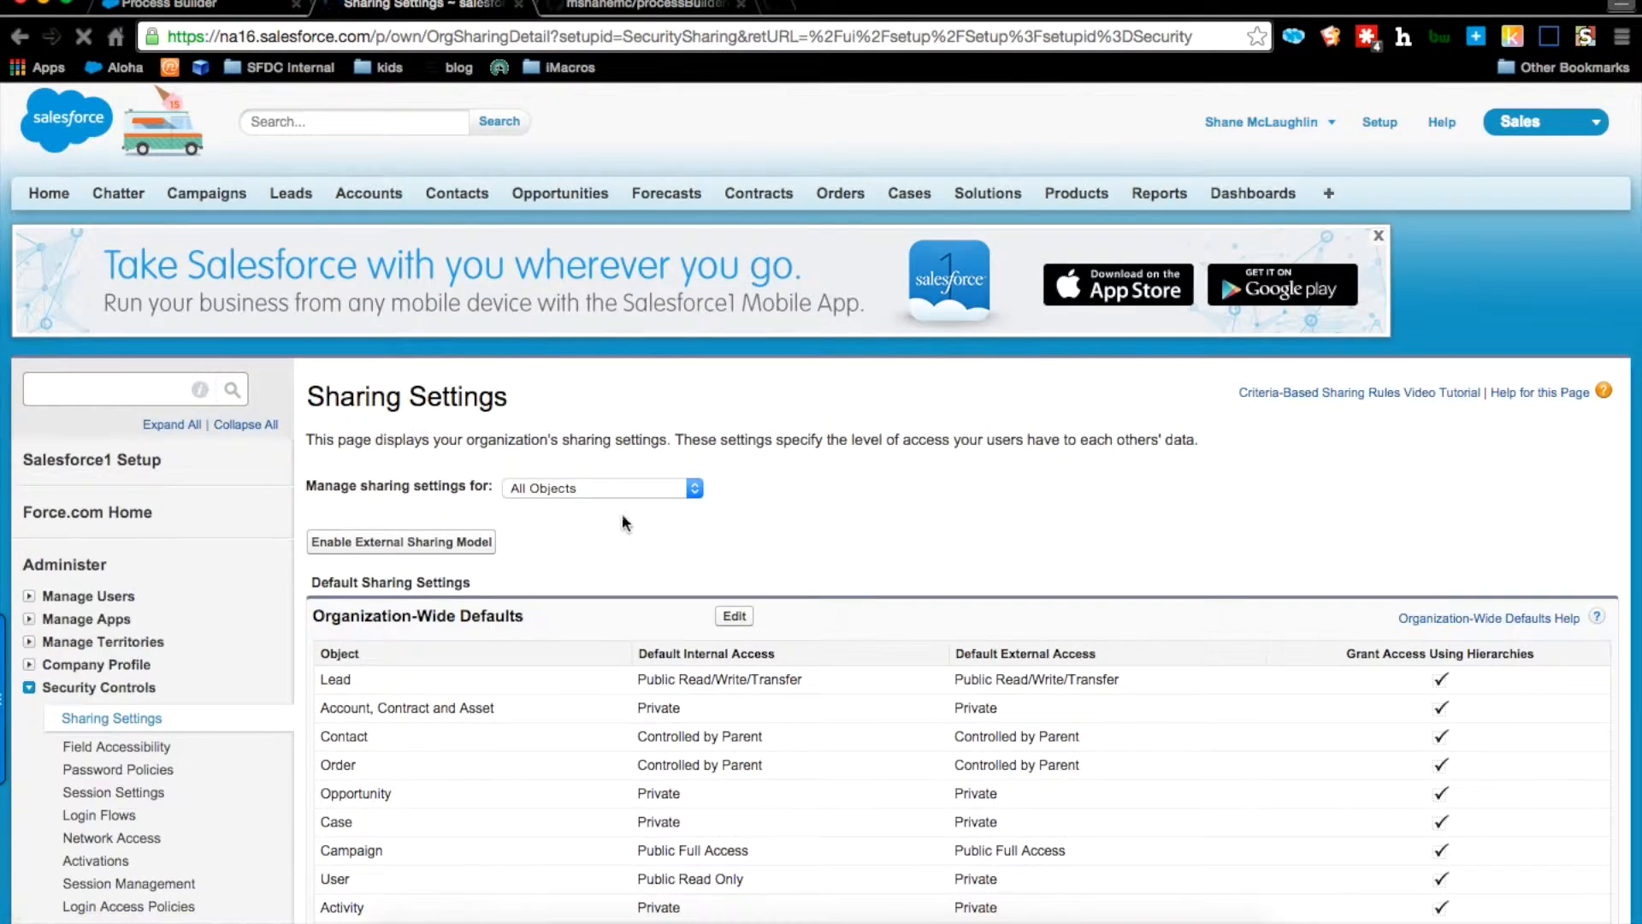
scroll(659, 564, "down", 10)
scroll(661, 564, "down", 7)
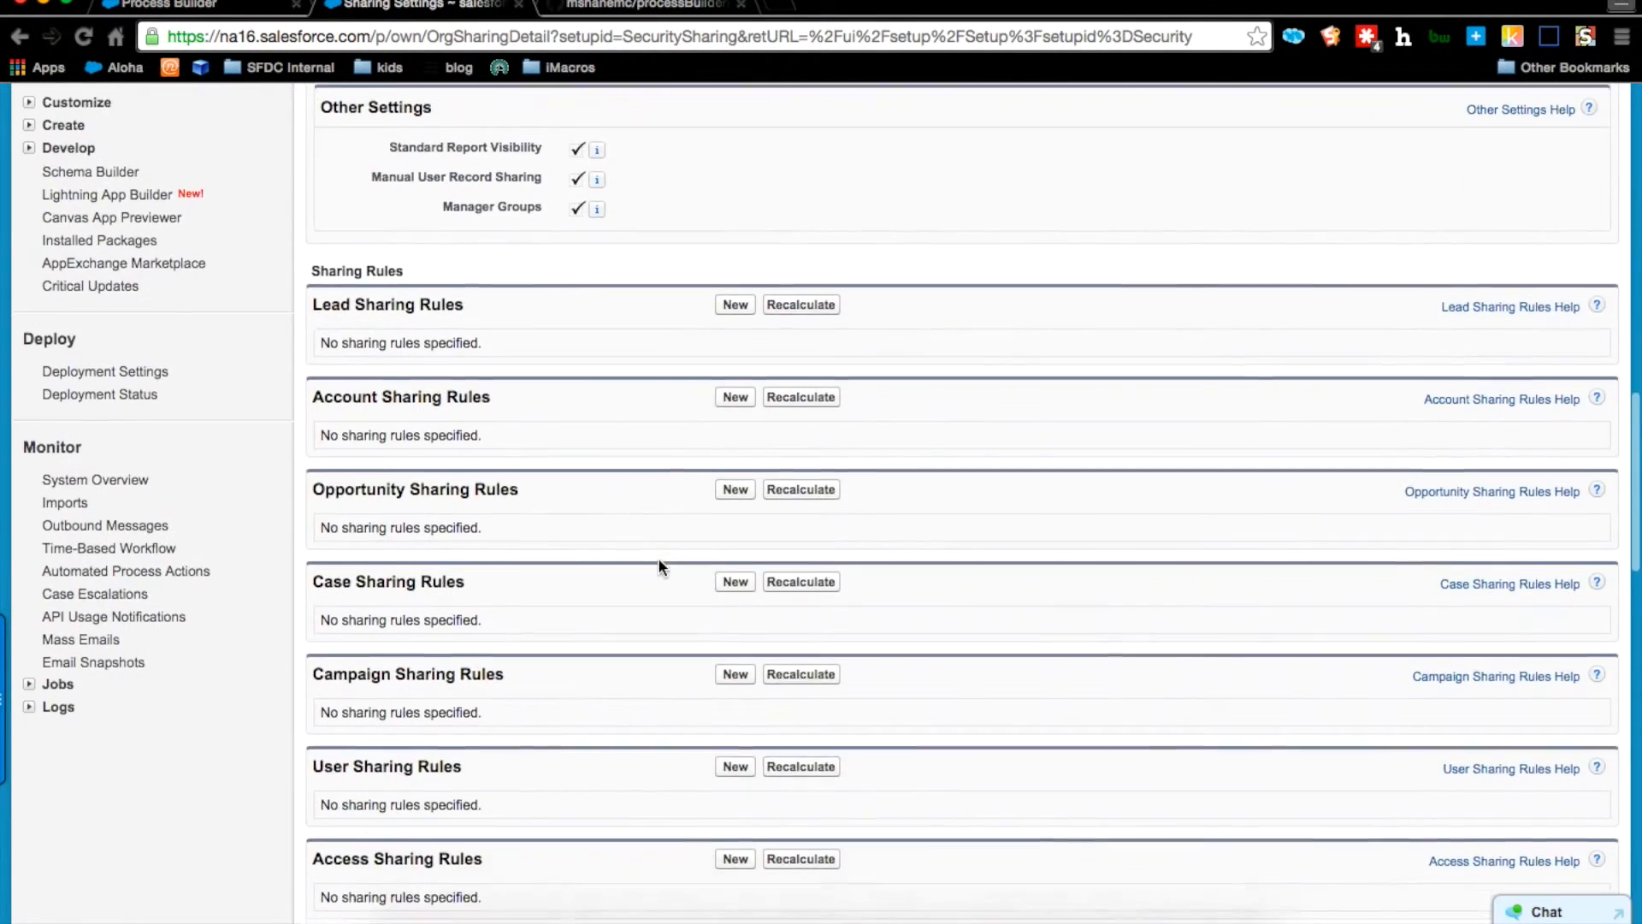
scroll(658, 557, "up", 4)
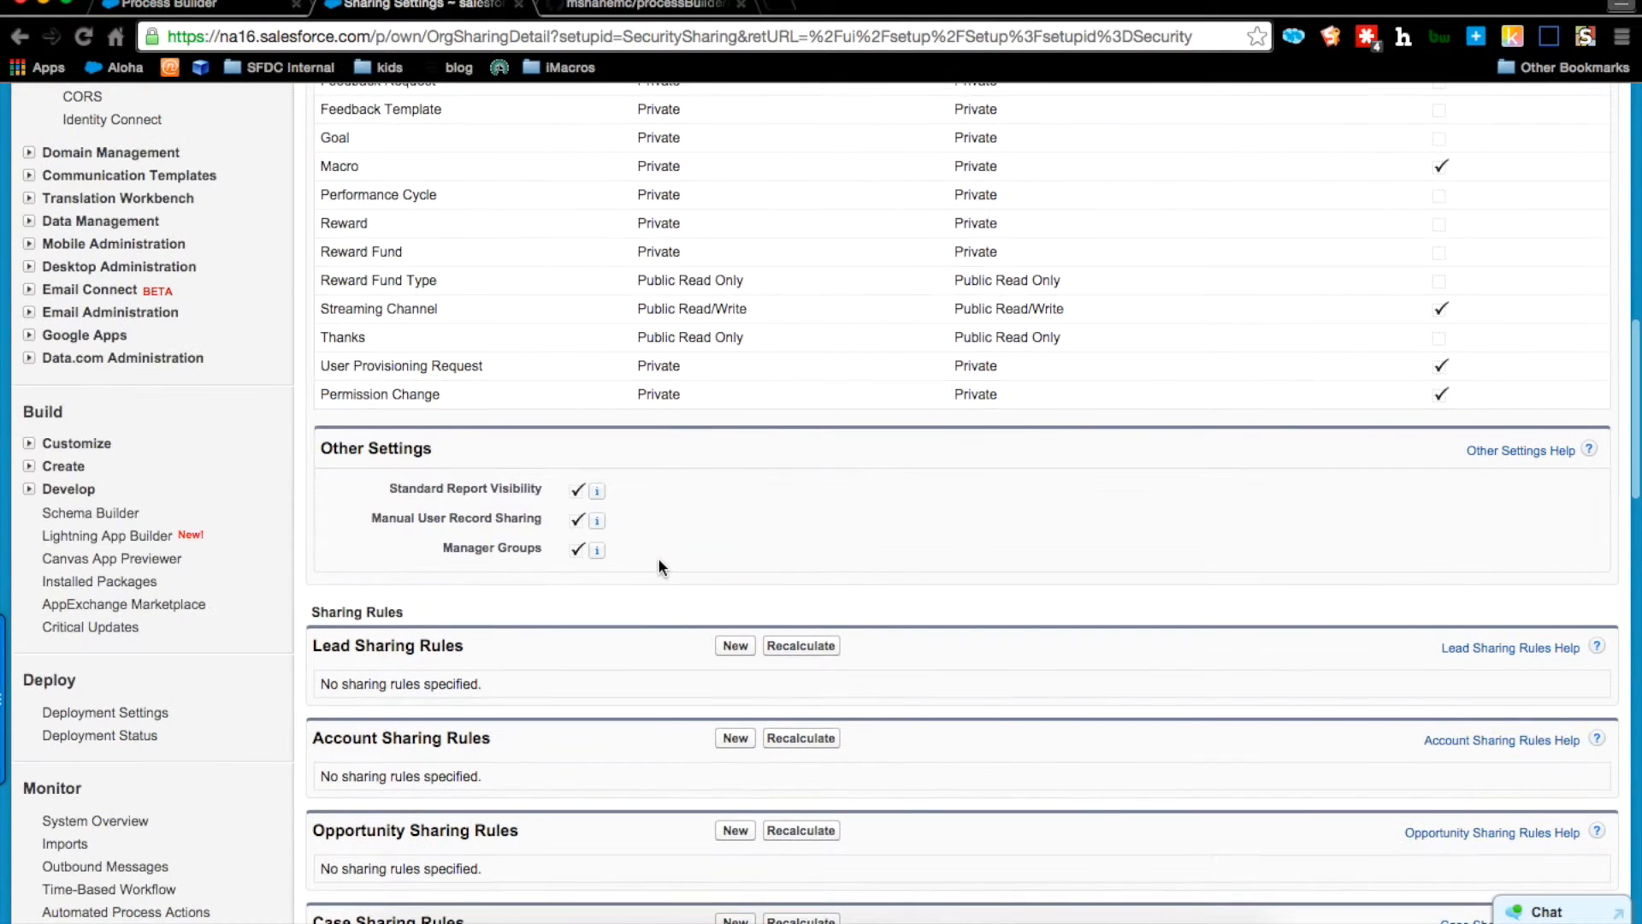
left_click(734, 741)
scroll(770, 701, "down", 6)
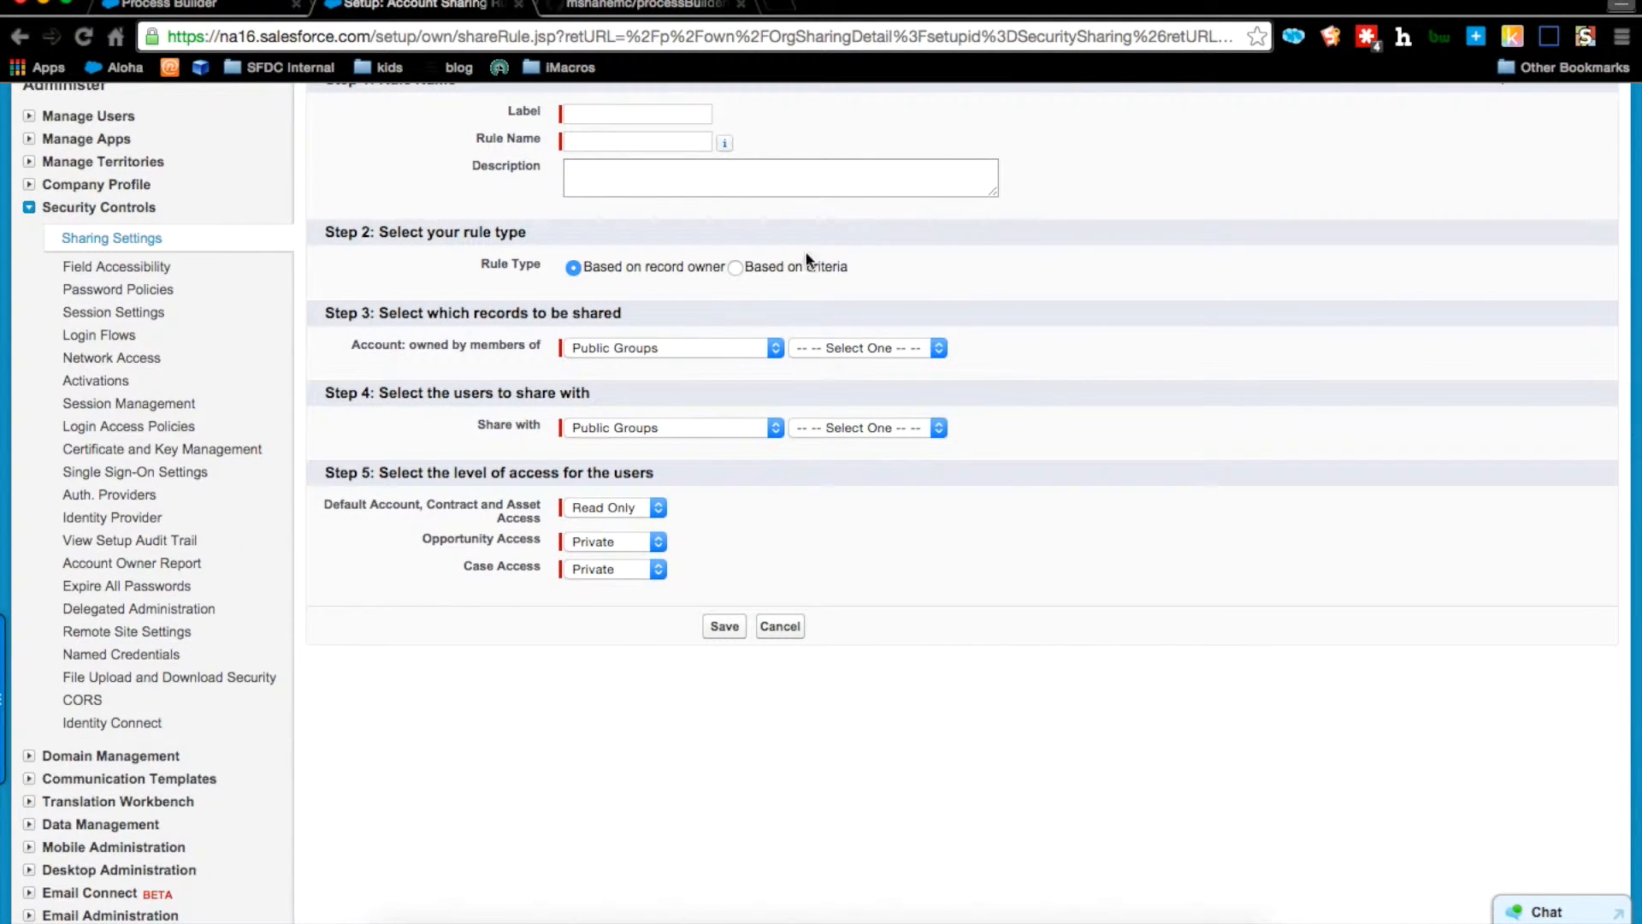
Step: Base the sharing rule on the criterion Billing Country equals Canada, and view the available Share with categories, keeping Public Groups
left_click(737, 267)
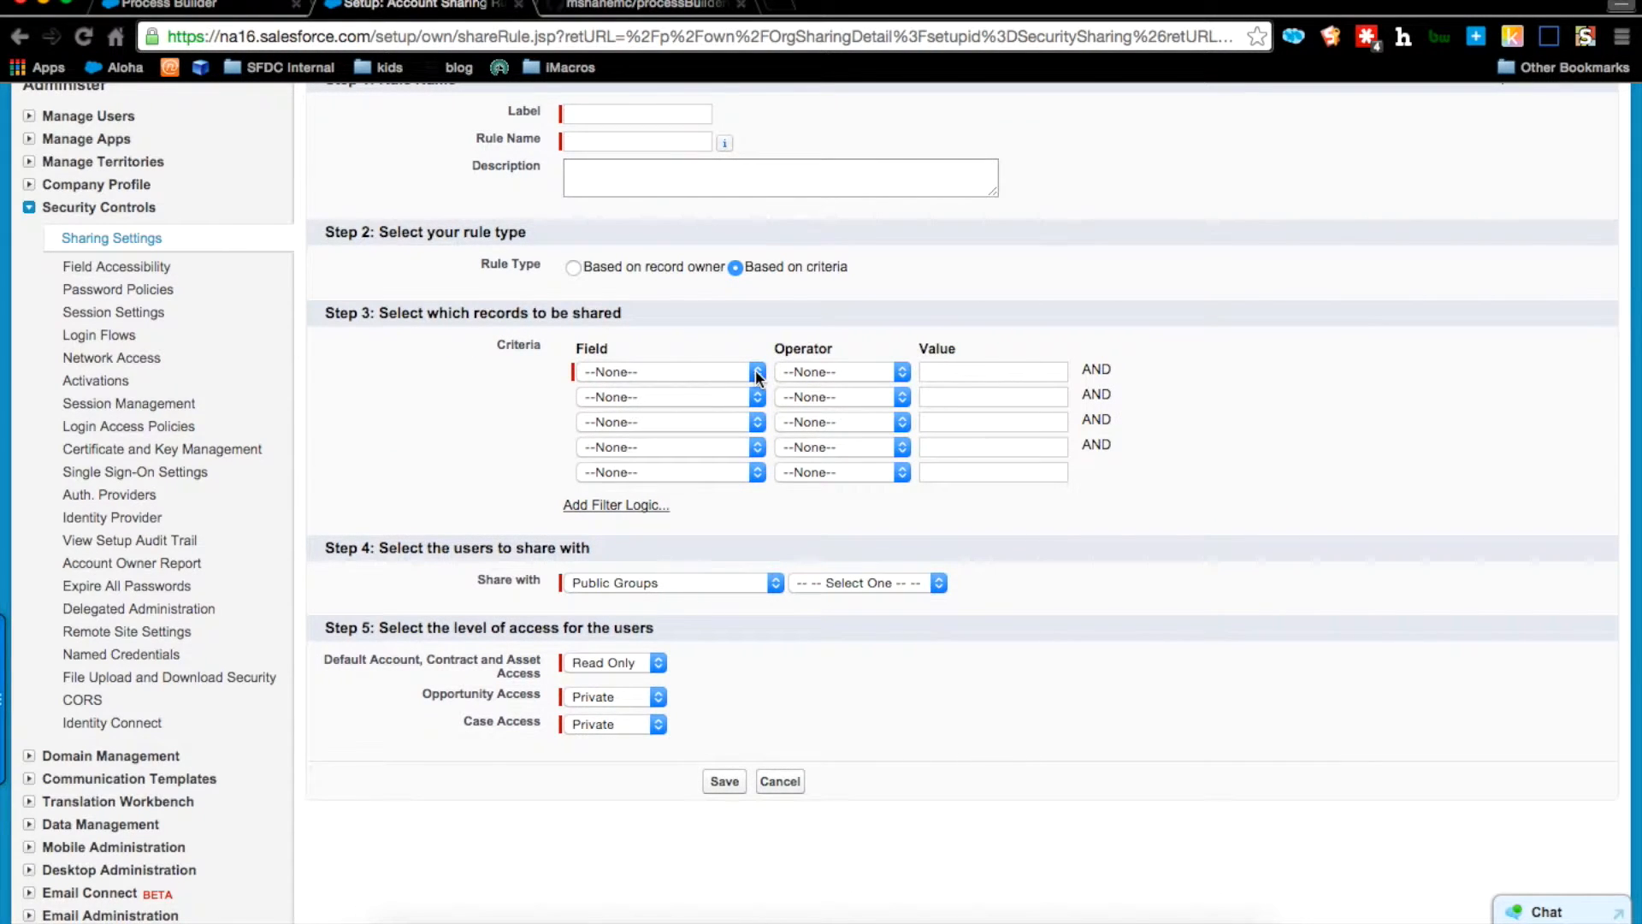
left_click(707, 376)
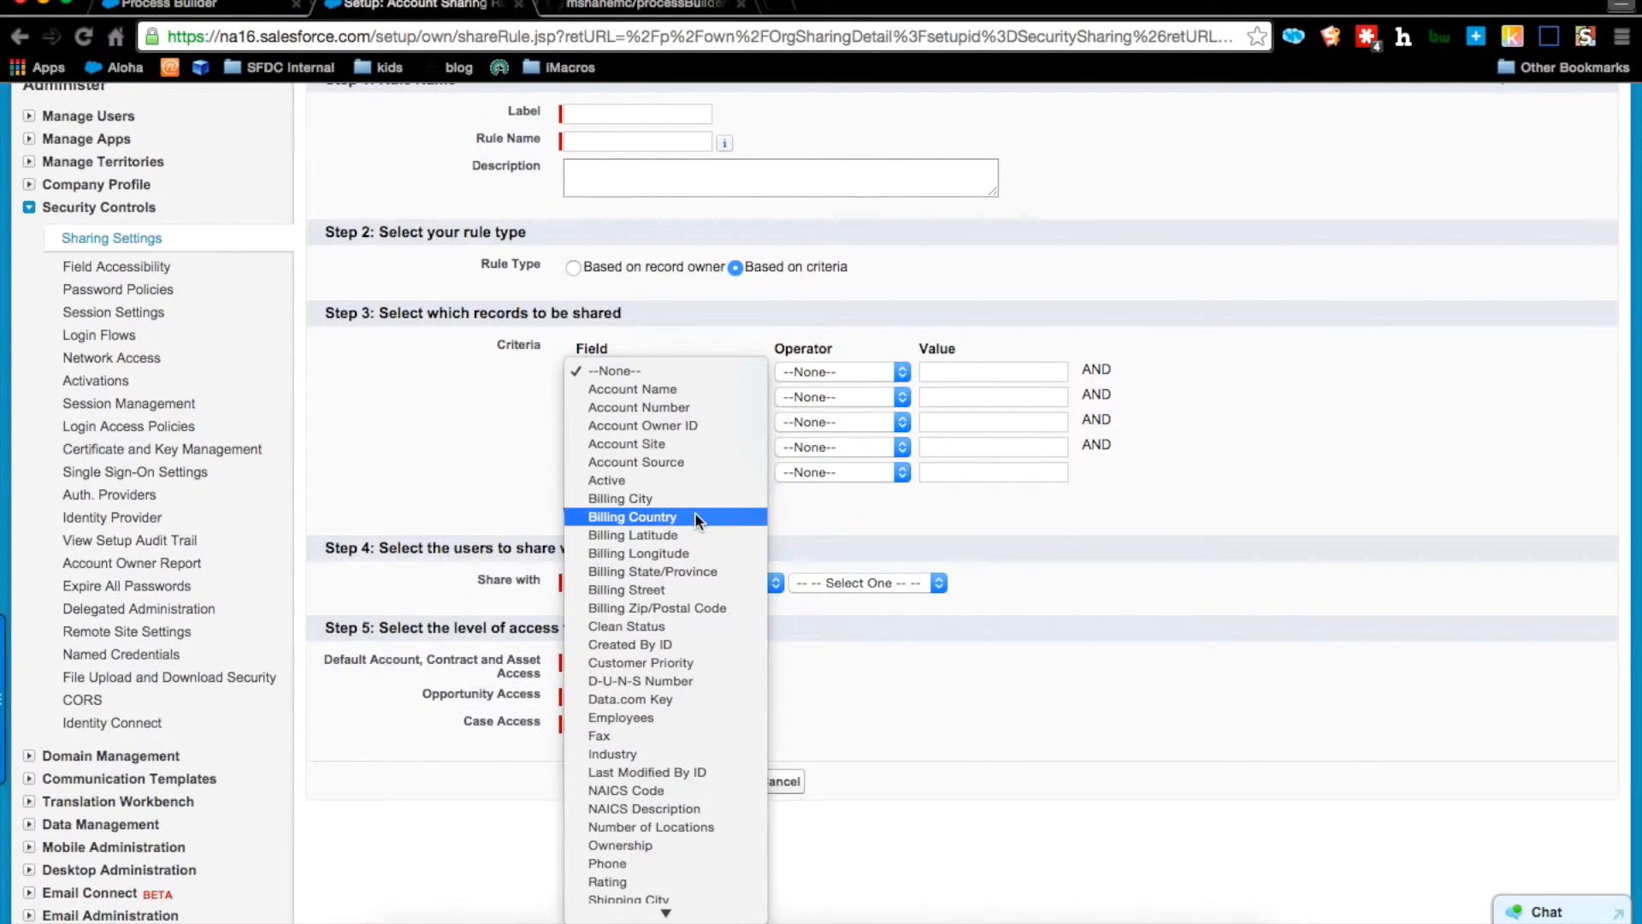
left_click(874, 368)
left_click(907, 373)
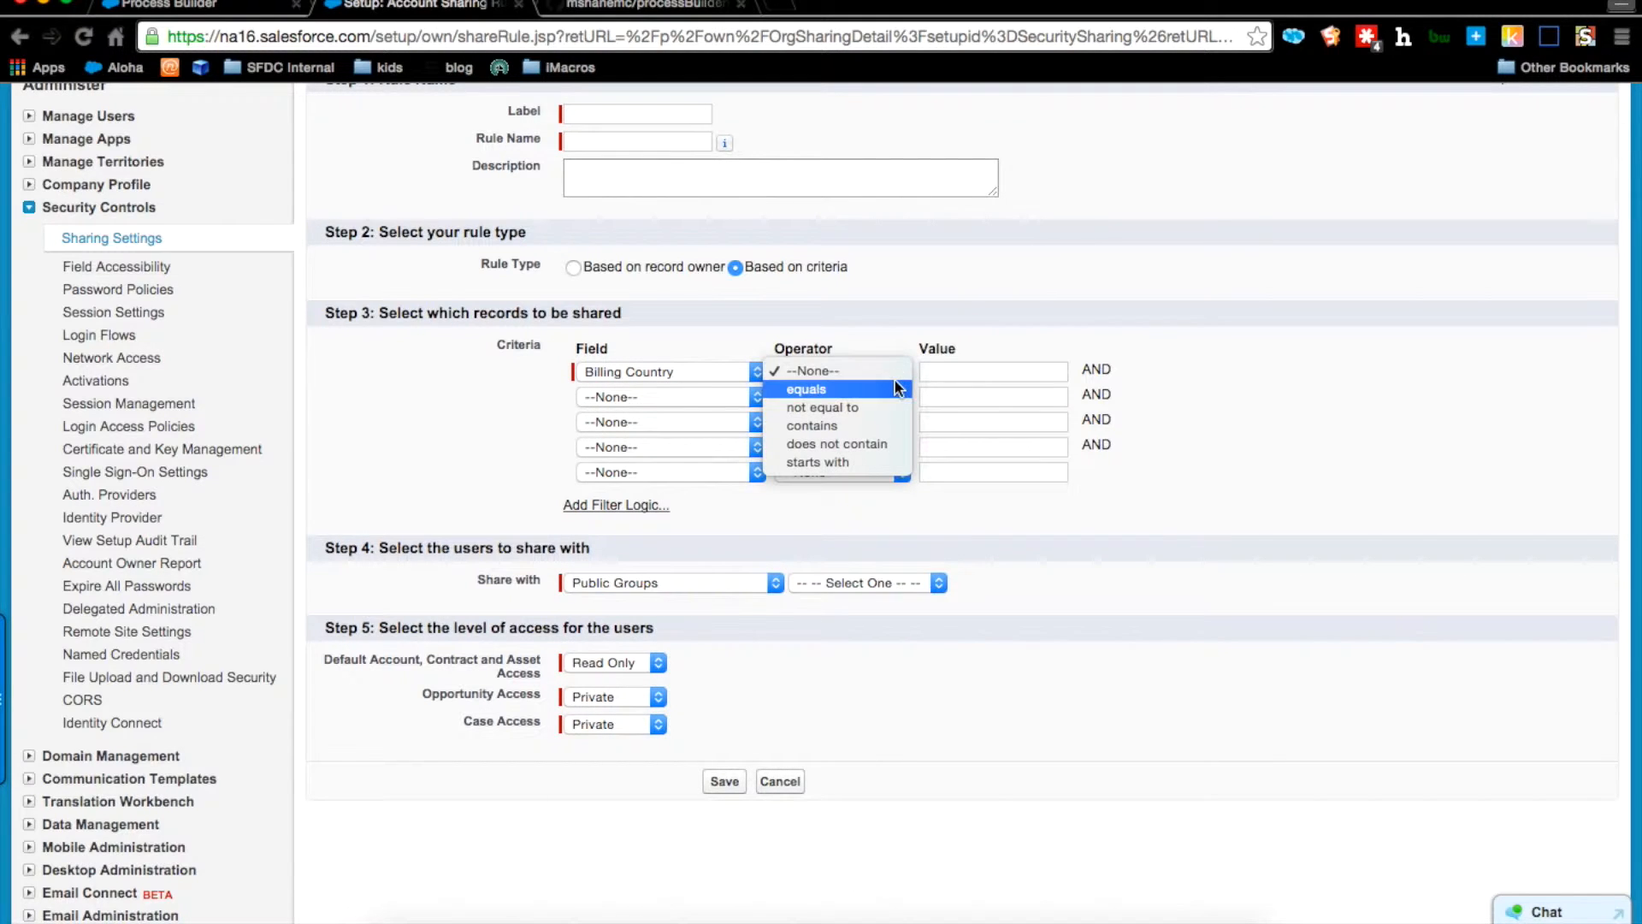
left_click(895, 382)
left_click(977, 370)
type("Canada")
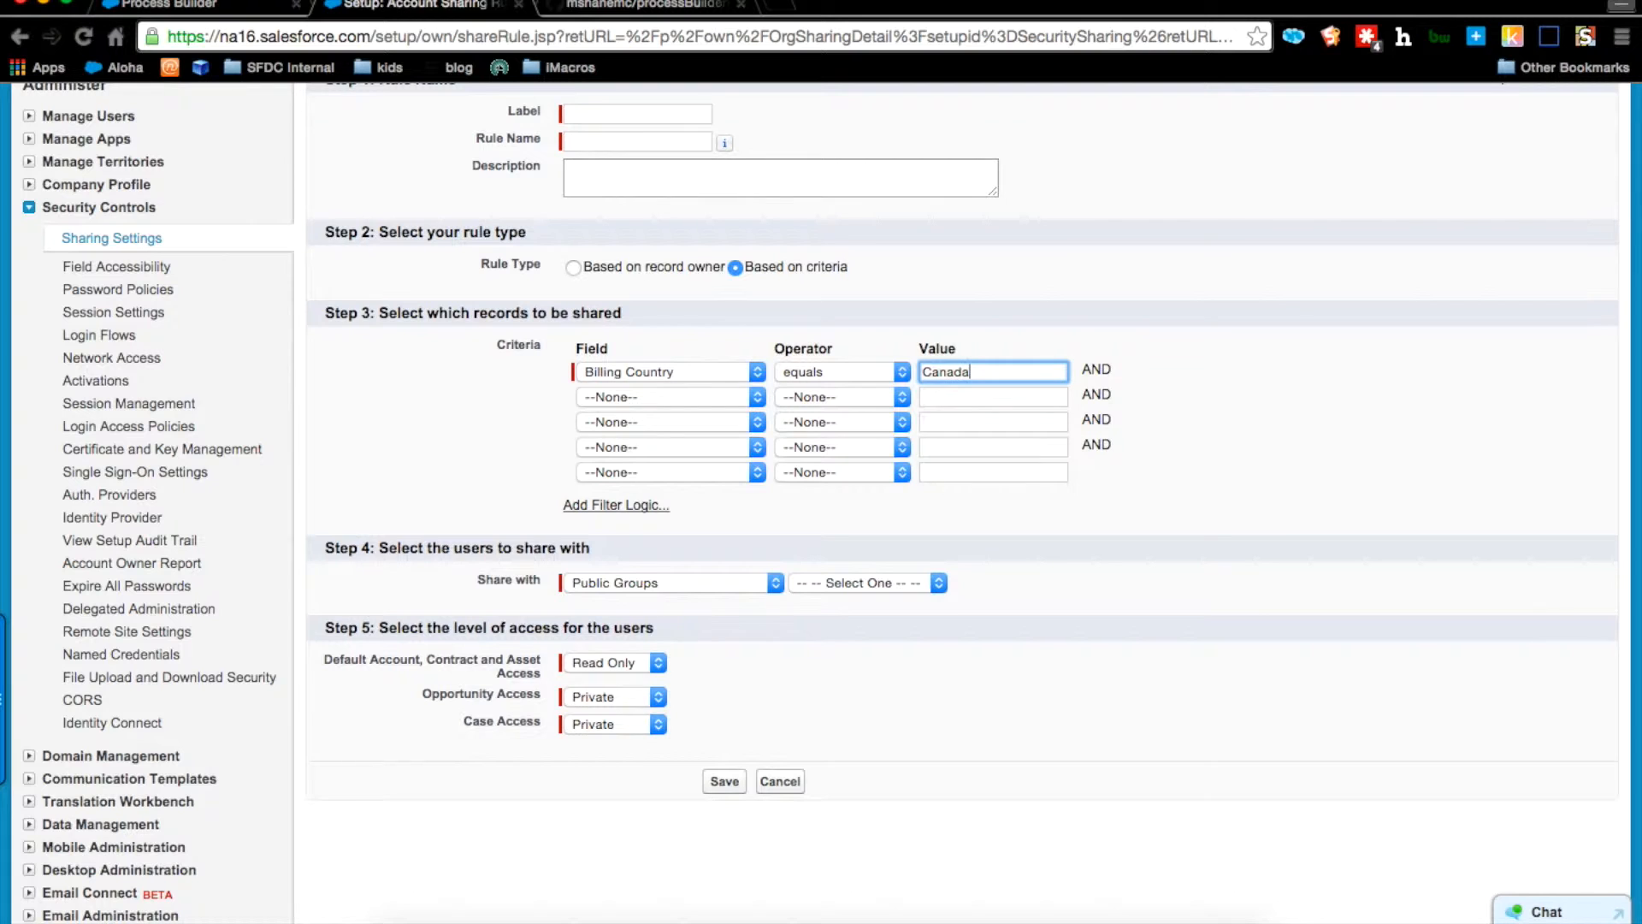
left_click(774, 581)
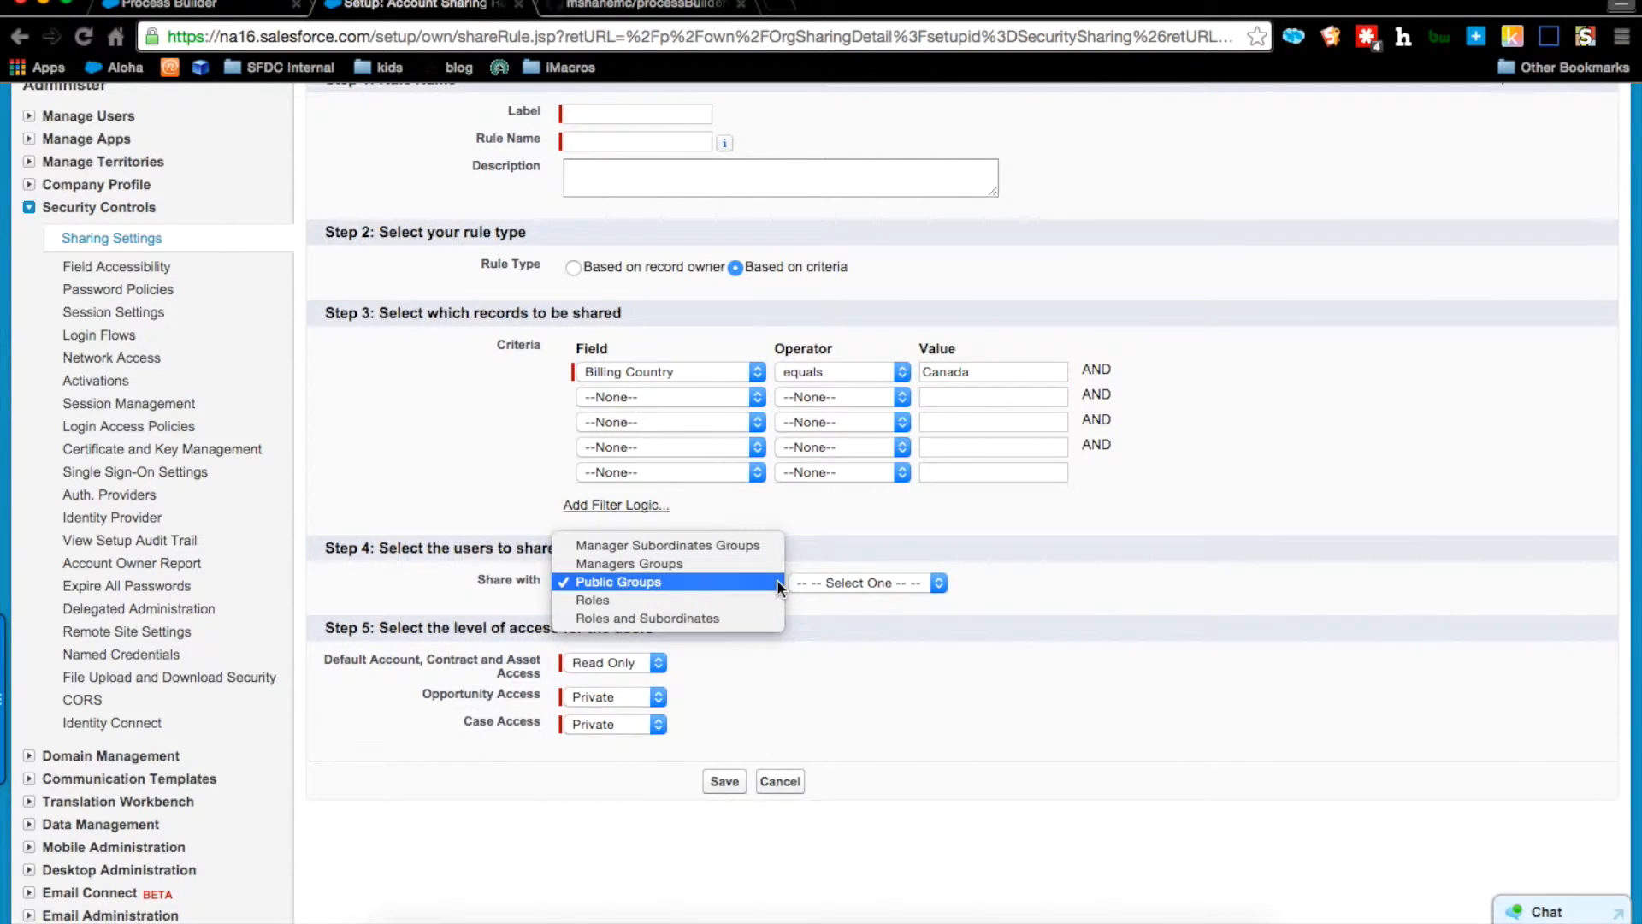
left_click(1044, 570)
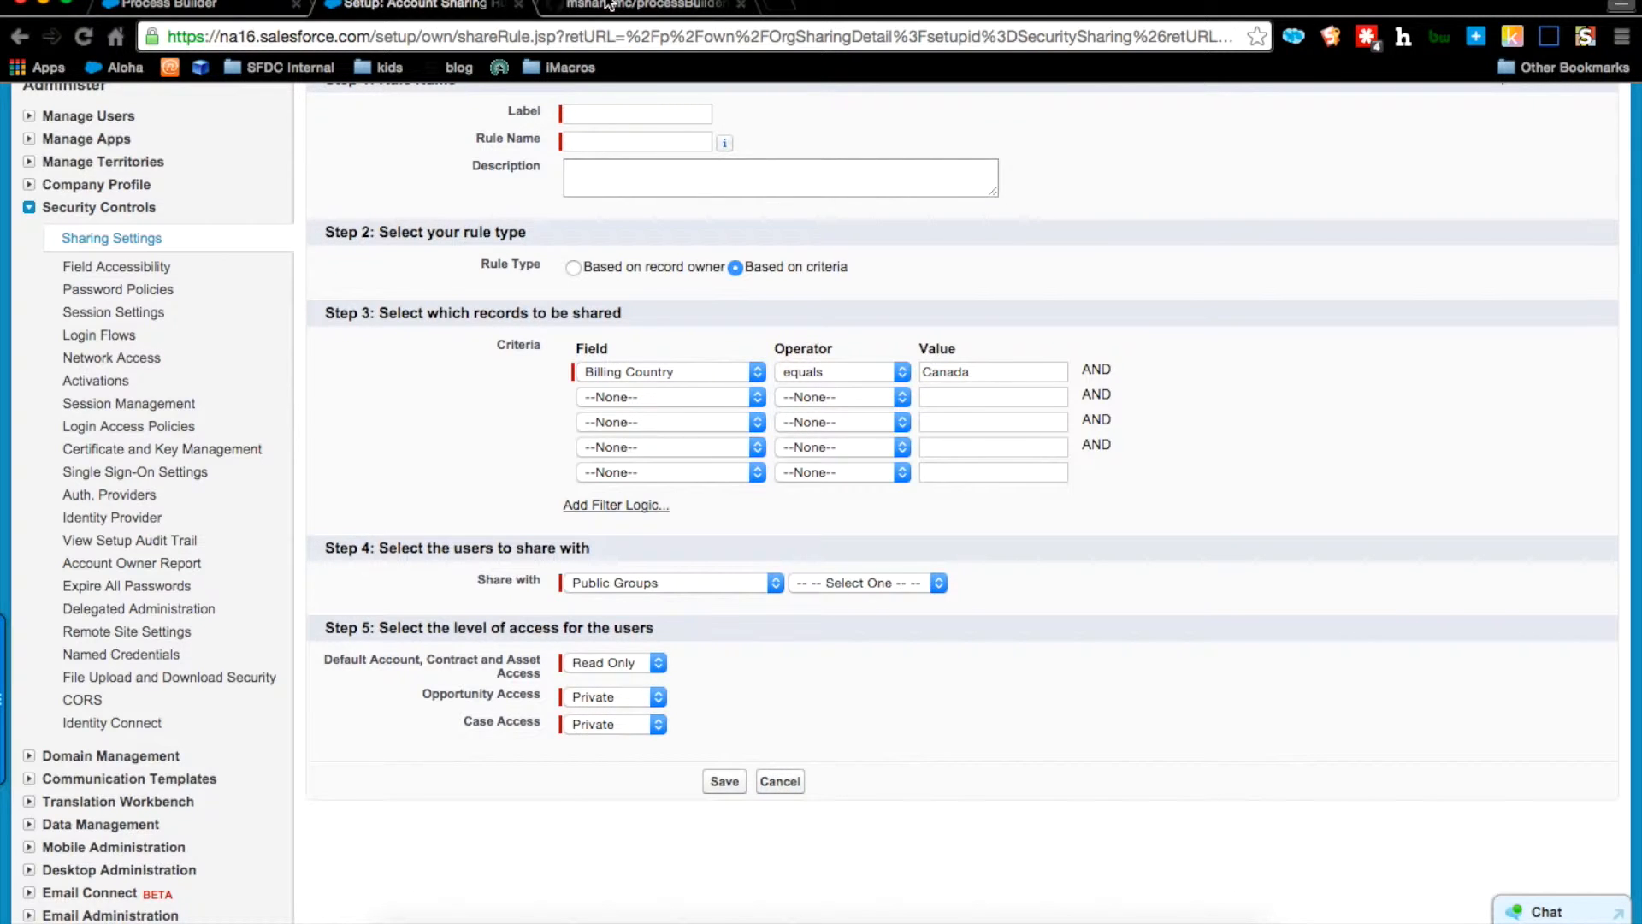
Step: Open the Sharingwith DBrefresh process in Process Builder and review its Account trigger, All criteria and Share record action
left_click(251, 11)
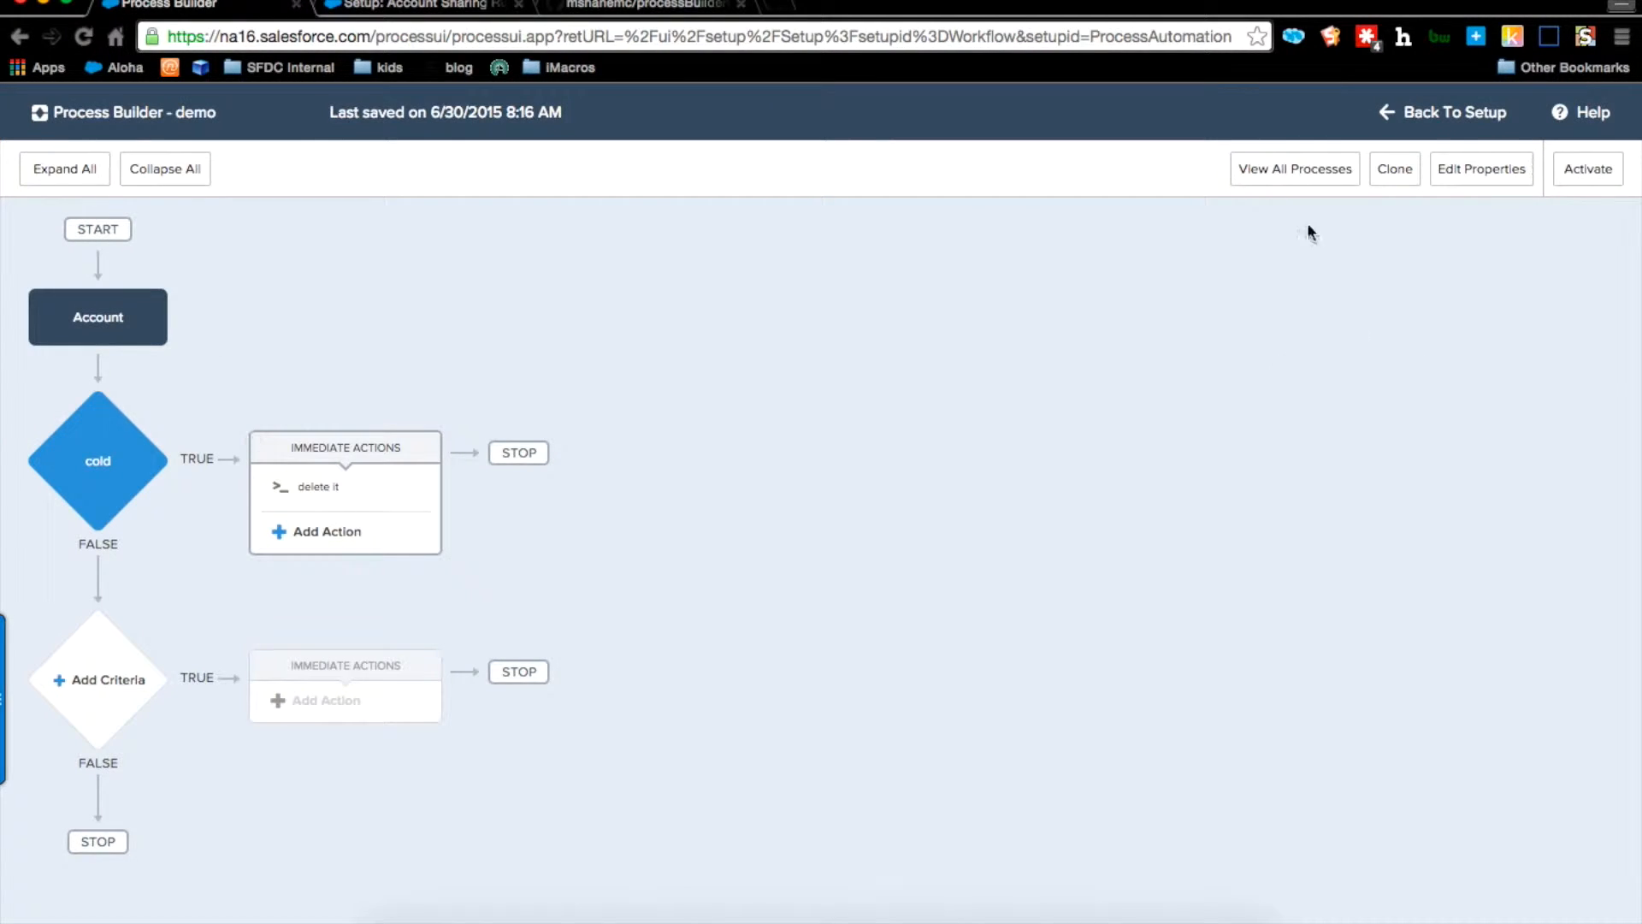
left_click(1280, 171)
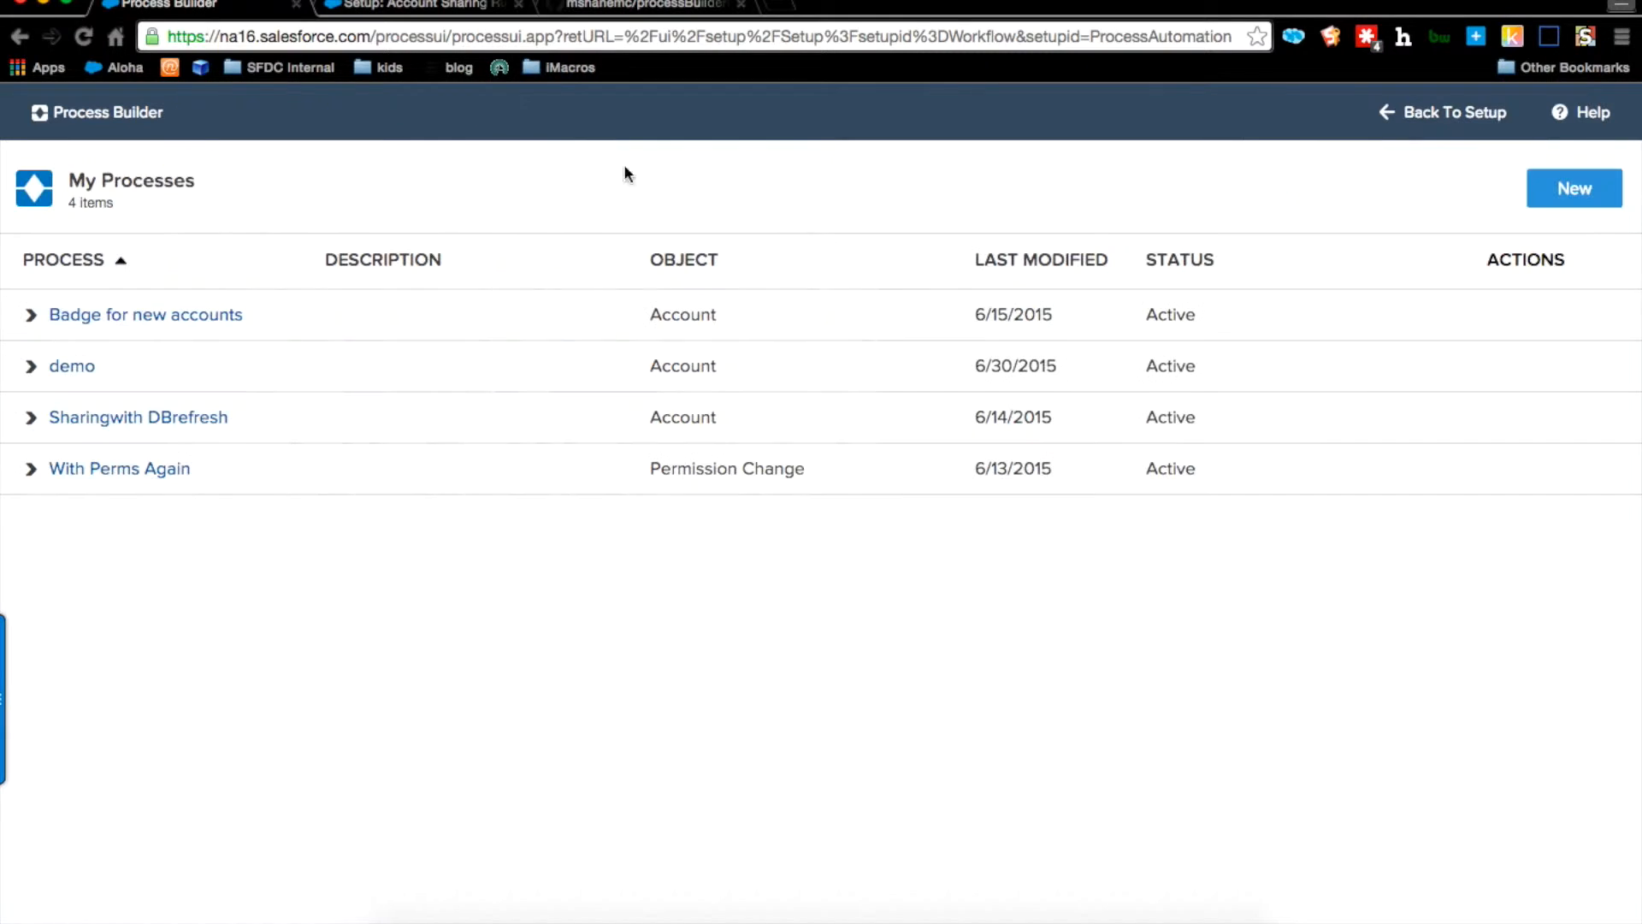
left_click(91, 419)
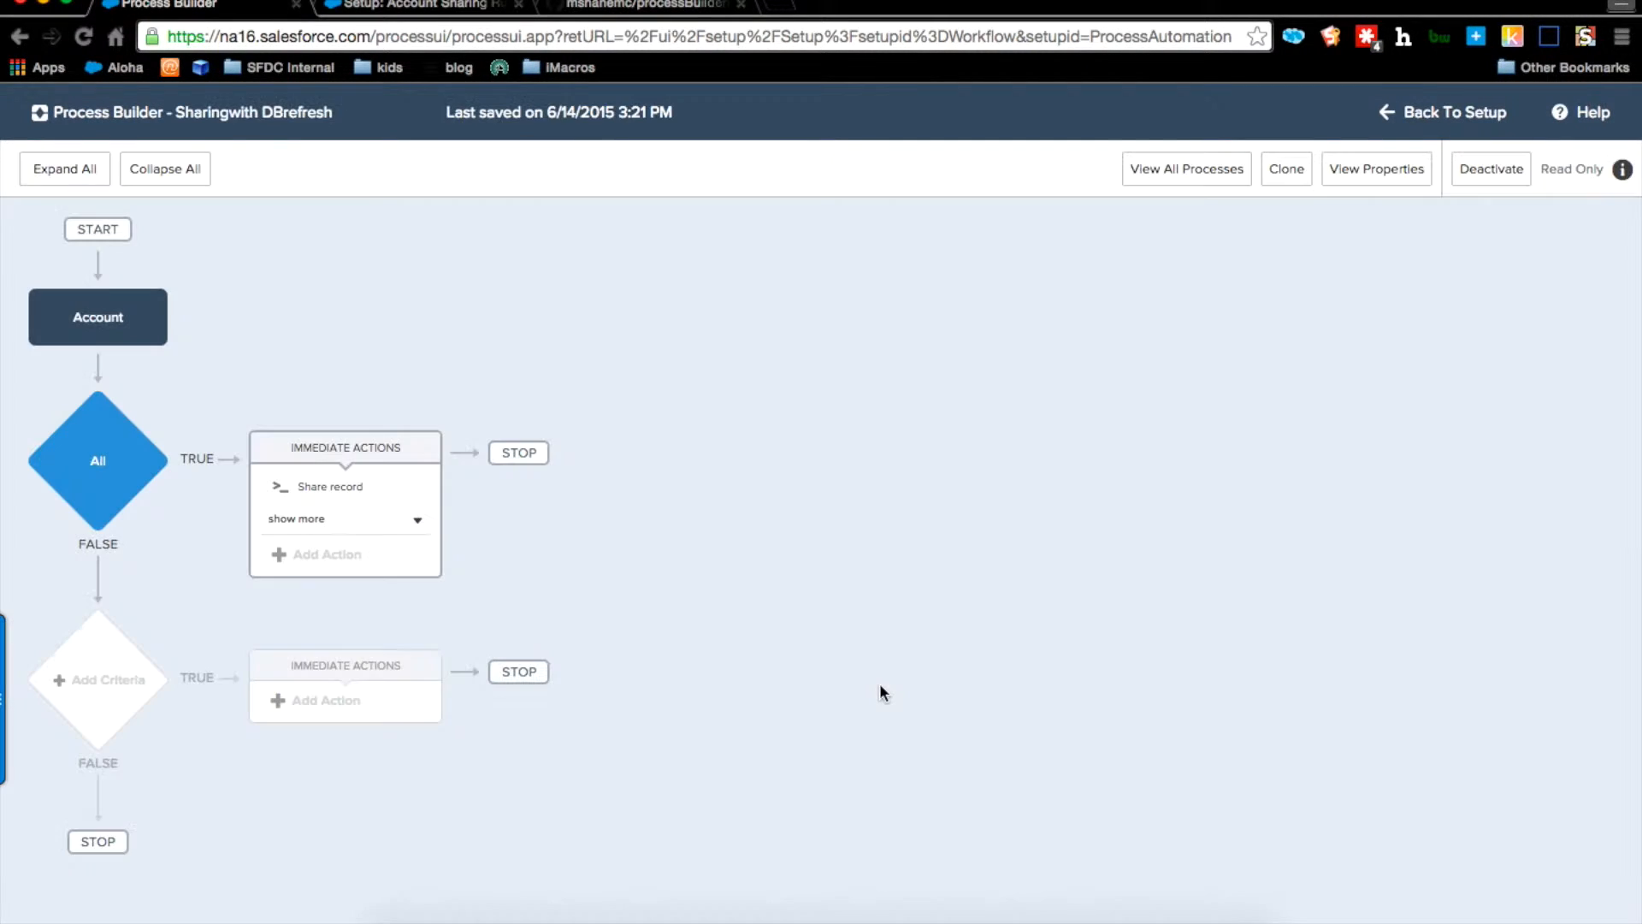
left_click(118, 320)
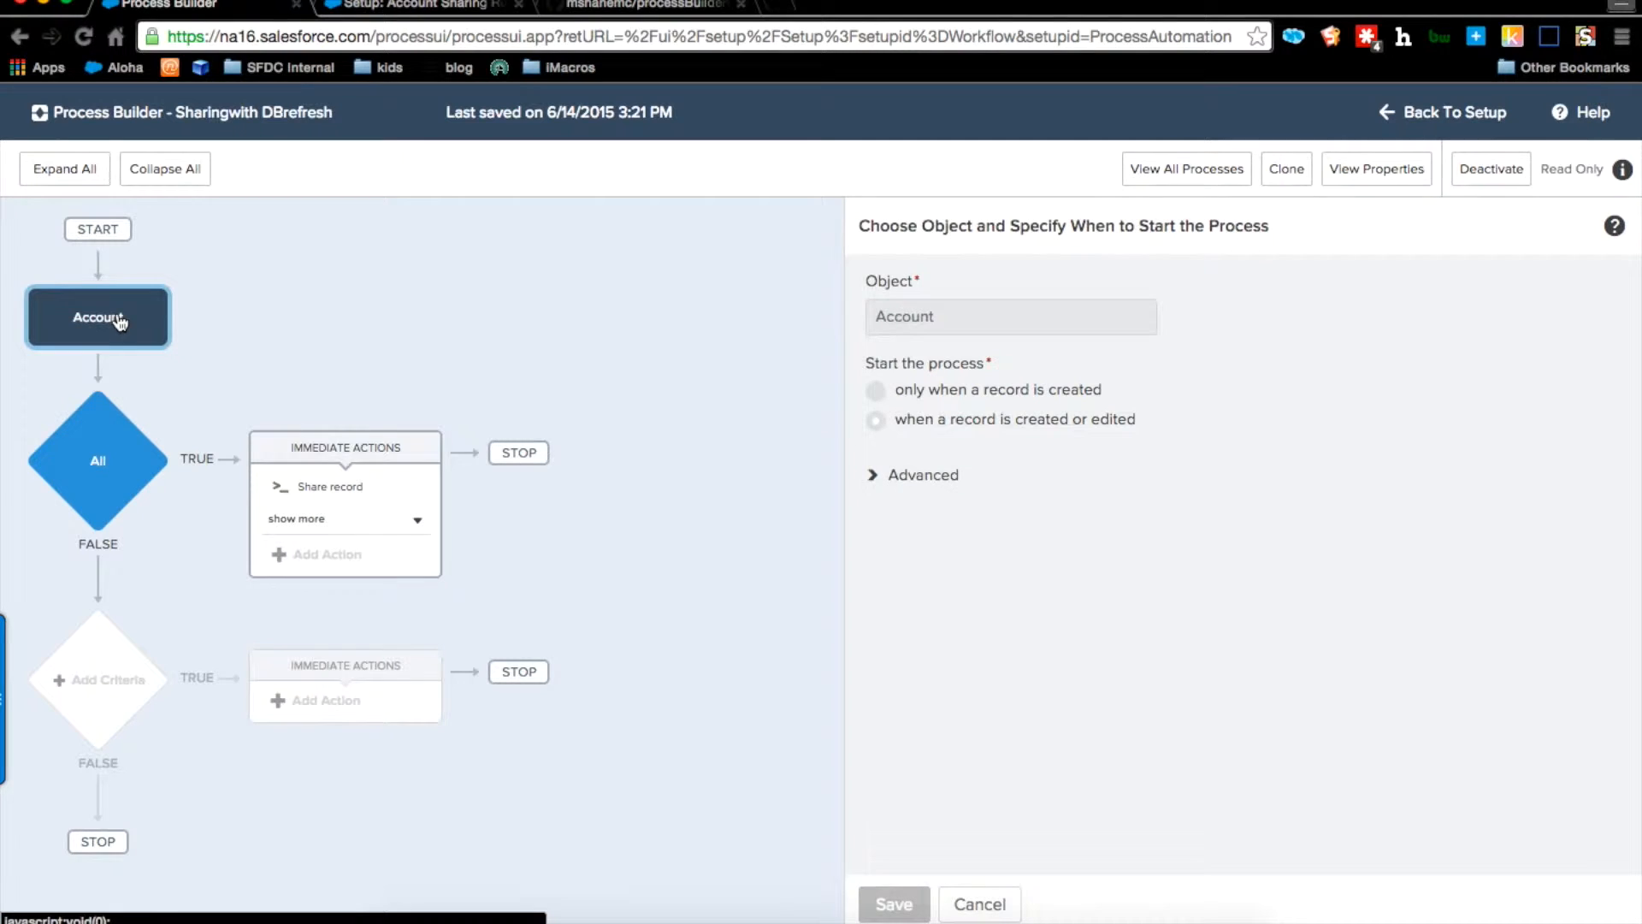
left_click(96, 467)
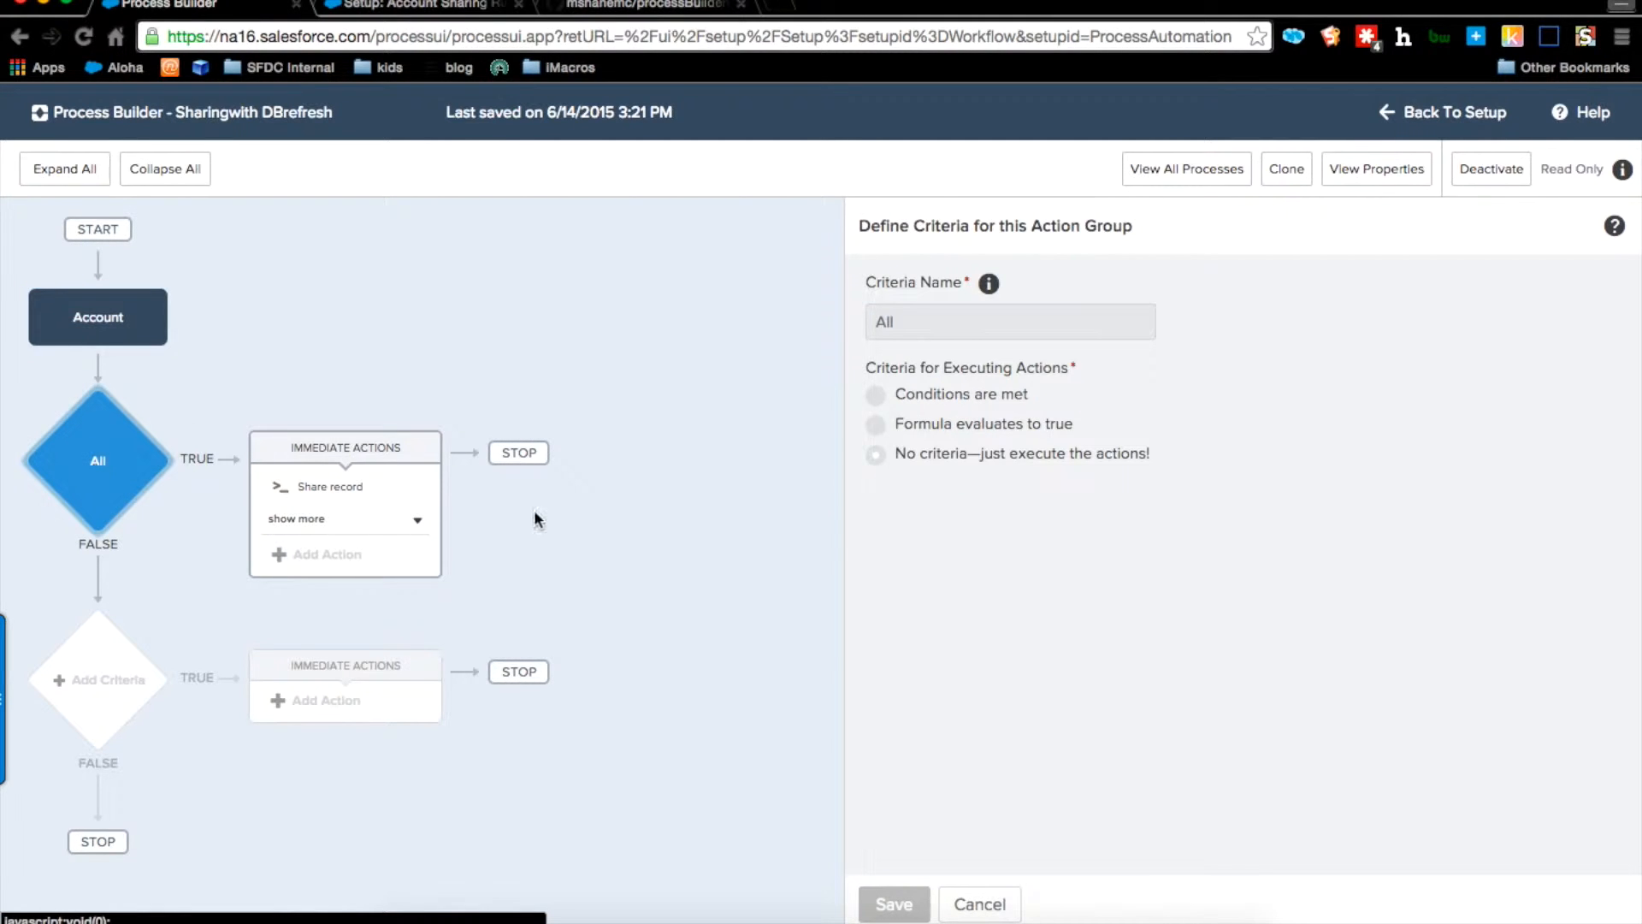
left_click(371, 491)
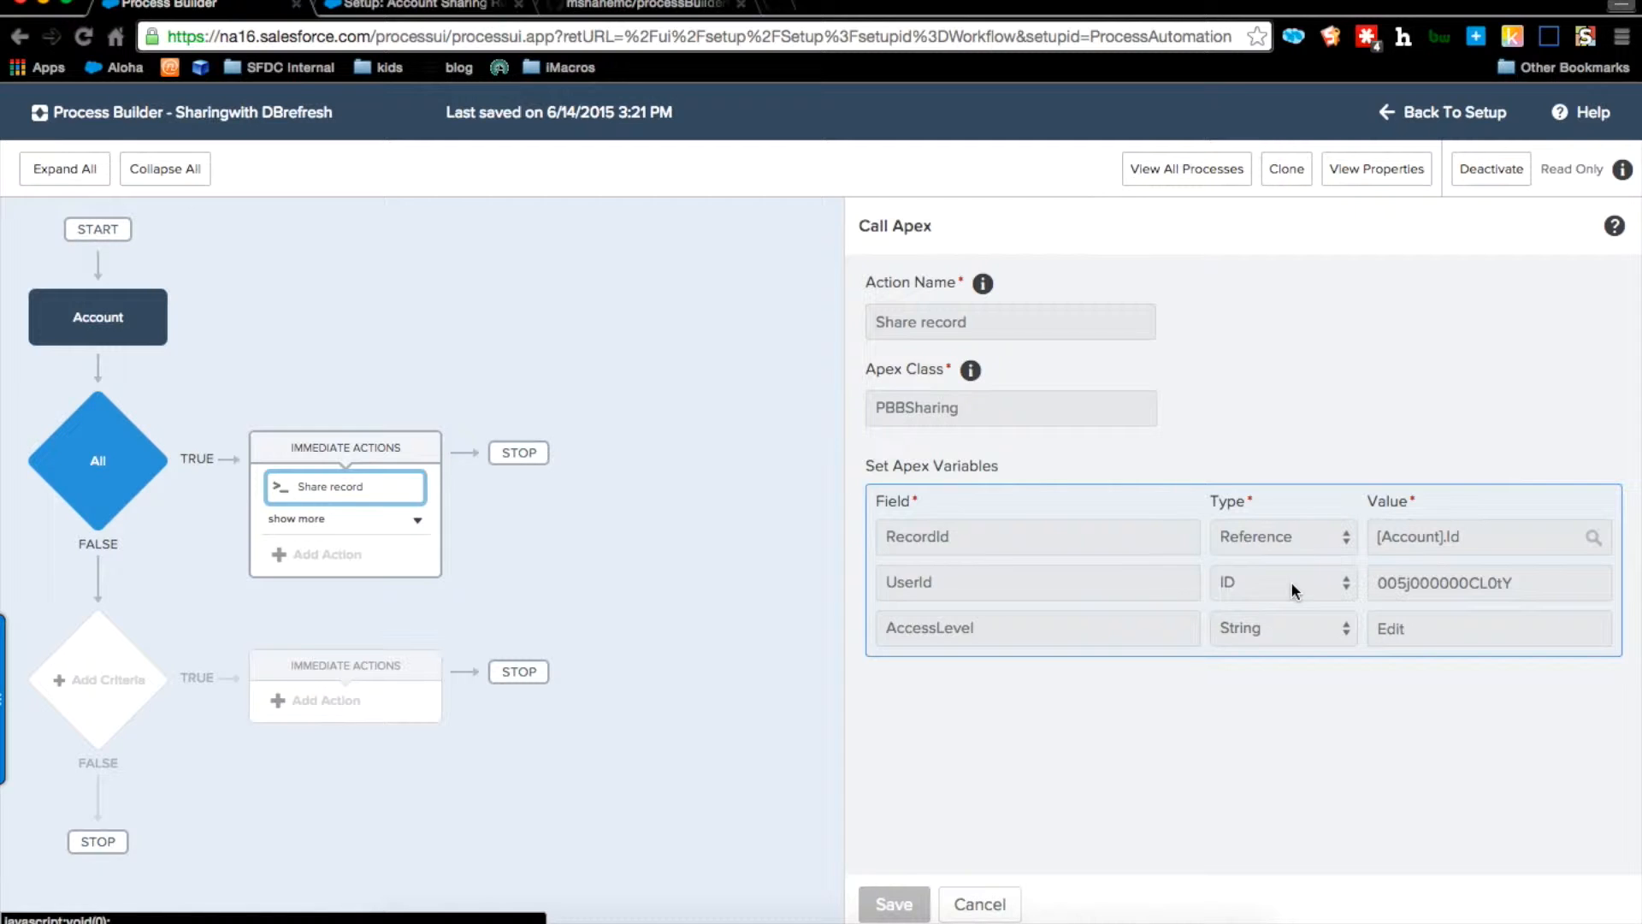
Step: Clone the process as a version of the current process named account sharing
left_click(1287, 169)
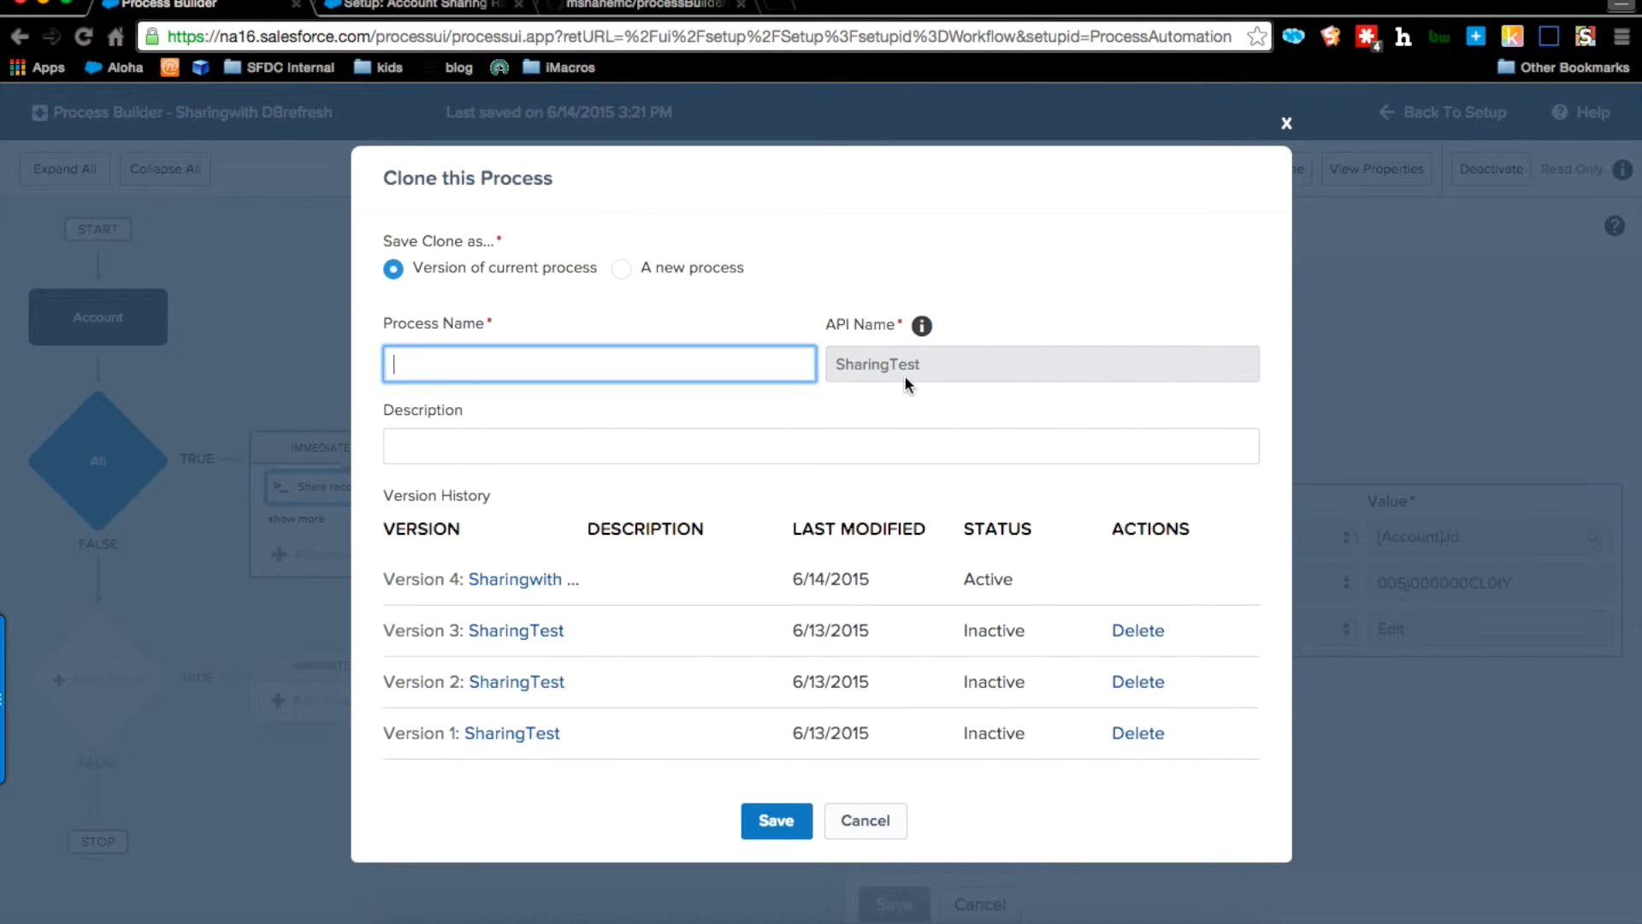
type("account sharing")
left_click(778, 828)
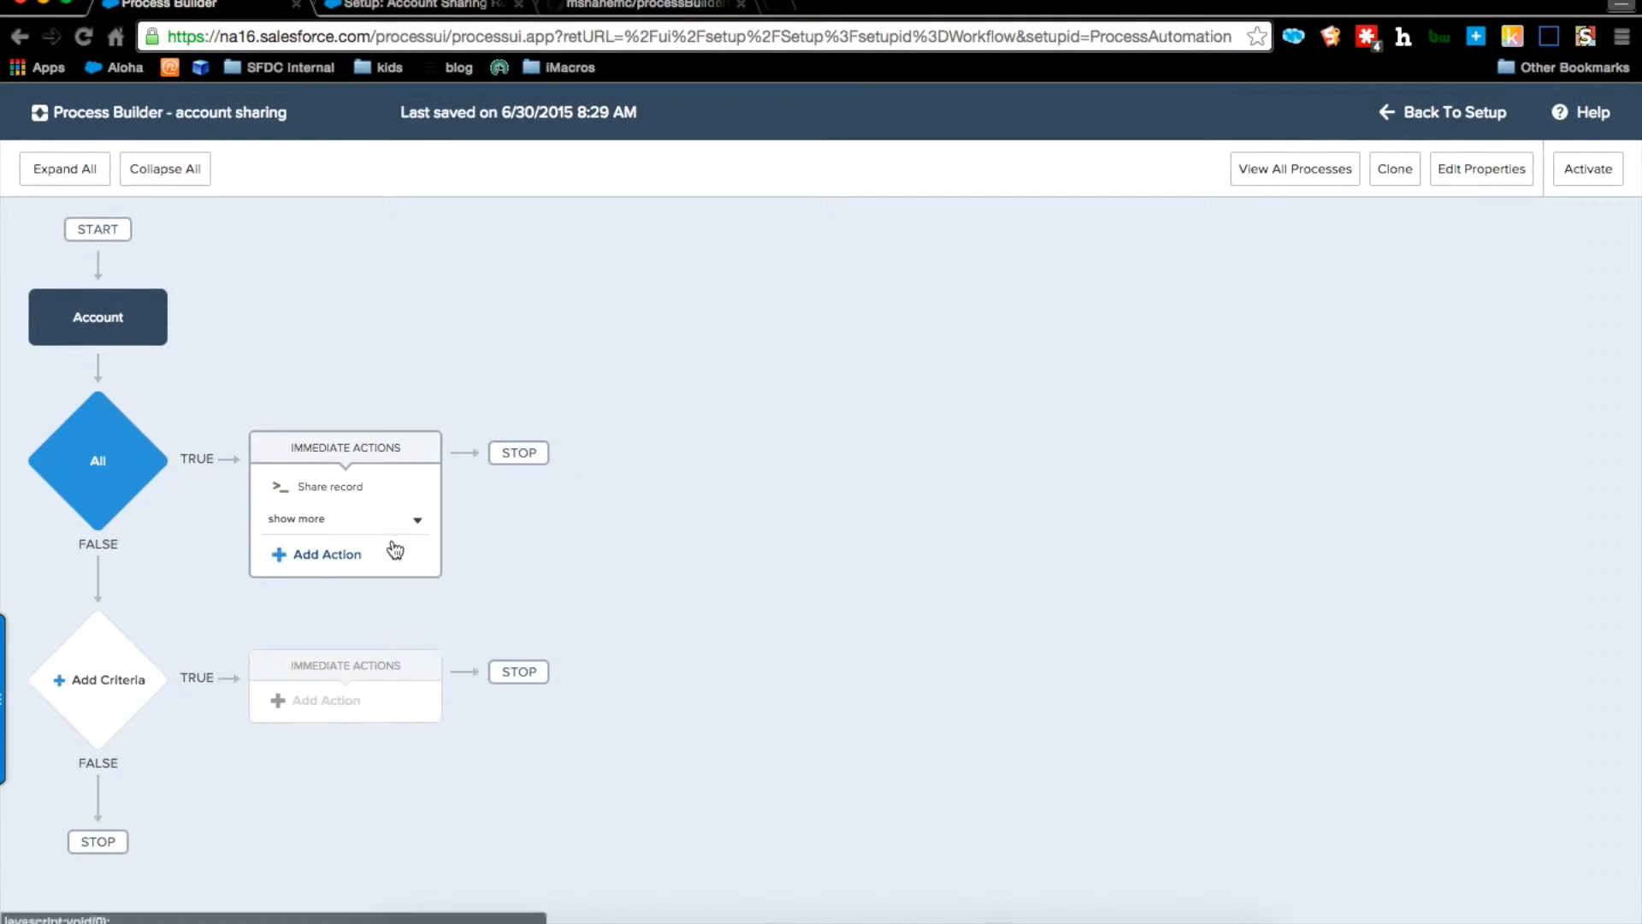
Step: Change the type of the UserId variable in the Share record action to Reference
left_click(321, 490)
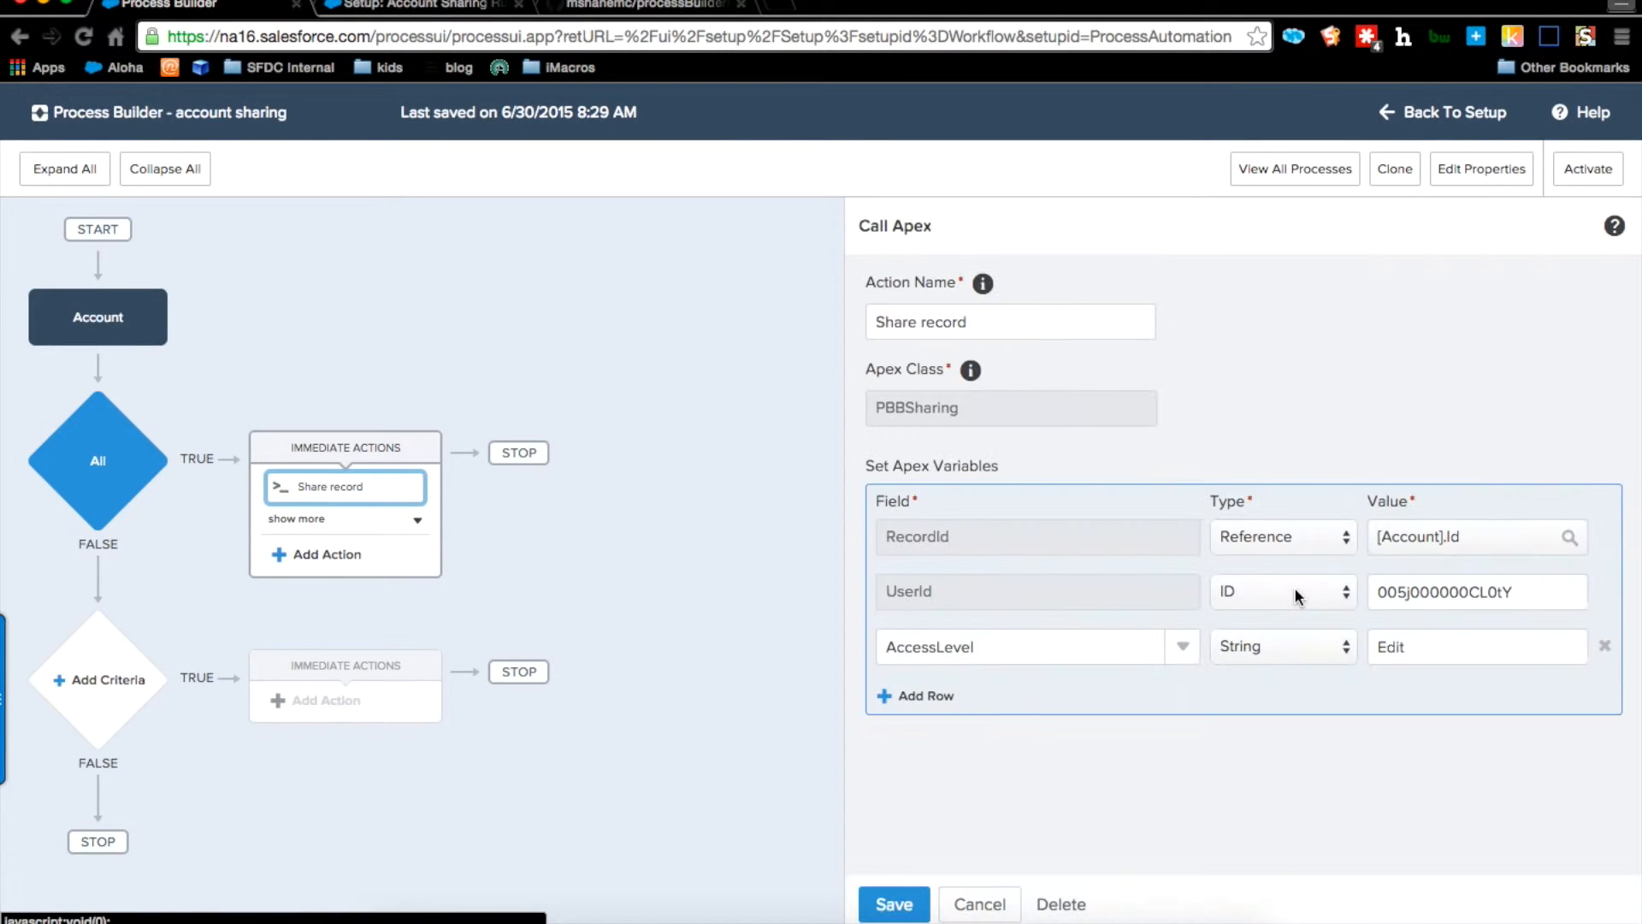
left_click(1308, 591)
left_click(1328, 613)
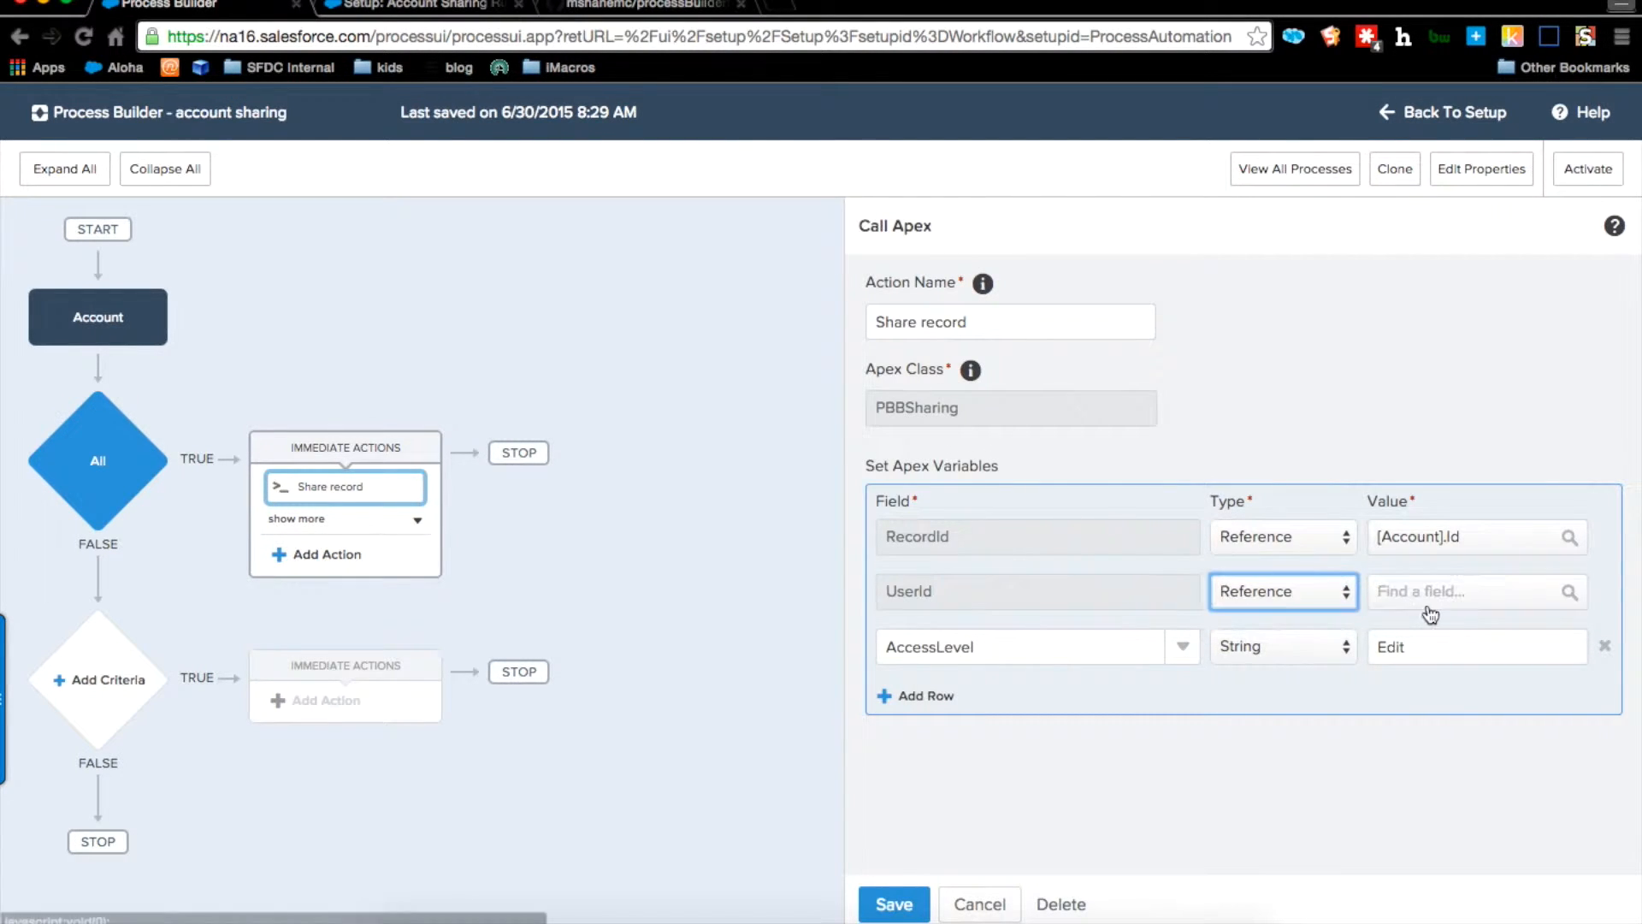
Step: Examine the Account fields available as a reference for the UserId variable, and close the field picker without choosing one
left_click(1568, 594)
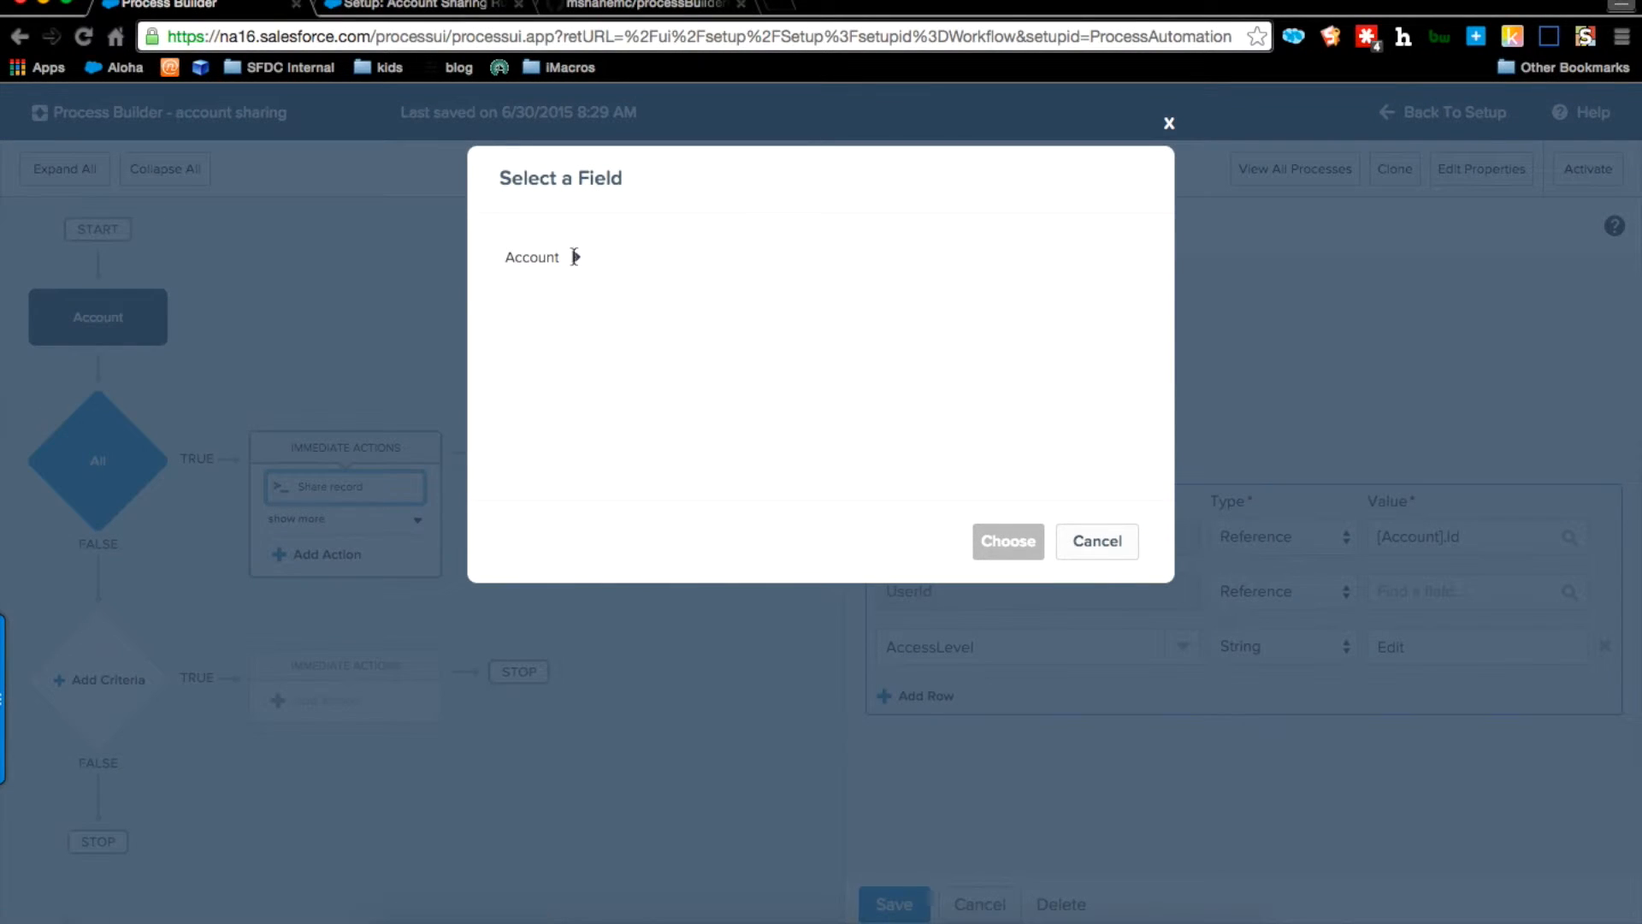
left_click(575, 257)
left_click(806, 258)
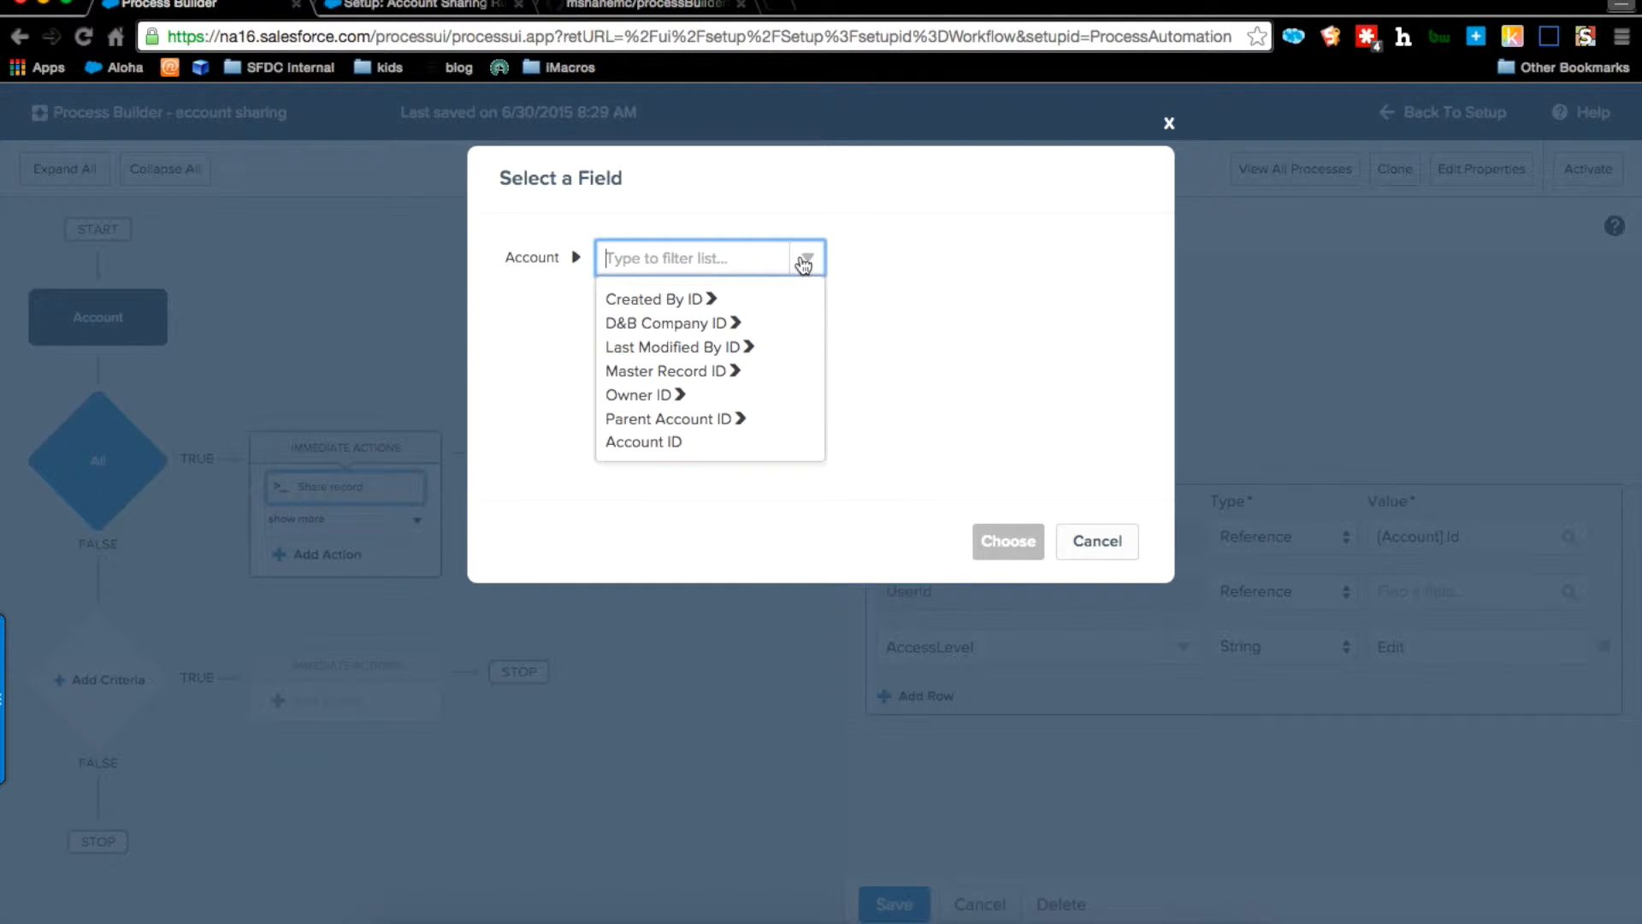
scroll(790, 366, "down", 1)
scroll(790, 366, "down", 1)
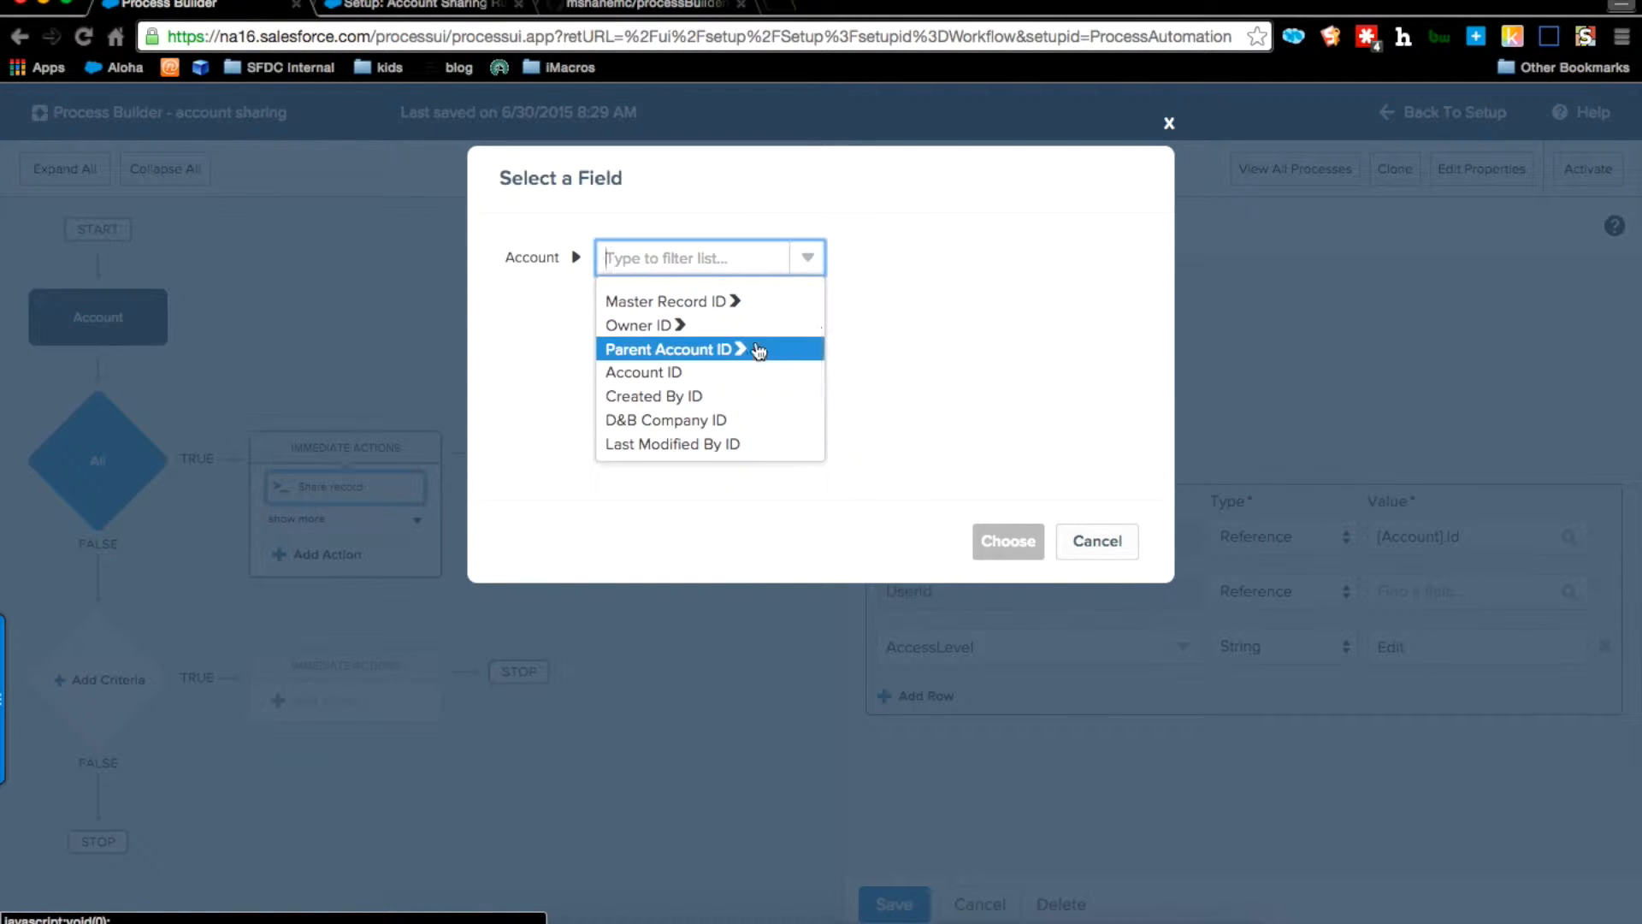
scroll(759, 385, "down", 3)
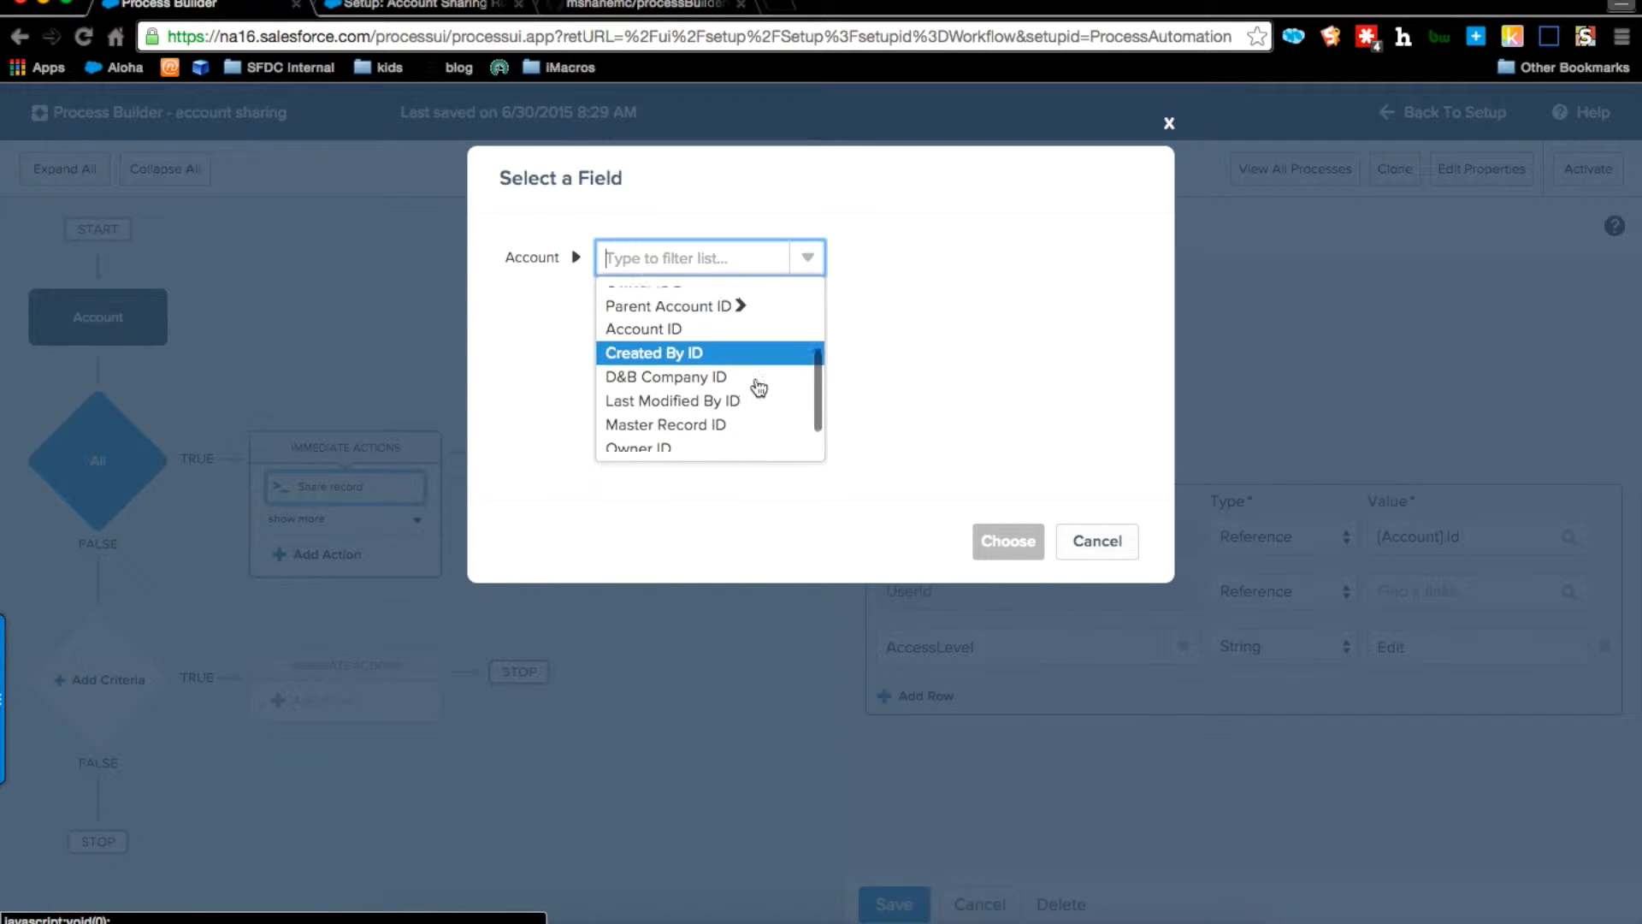
scroll(758, 384, "up", 1)
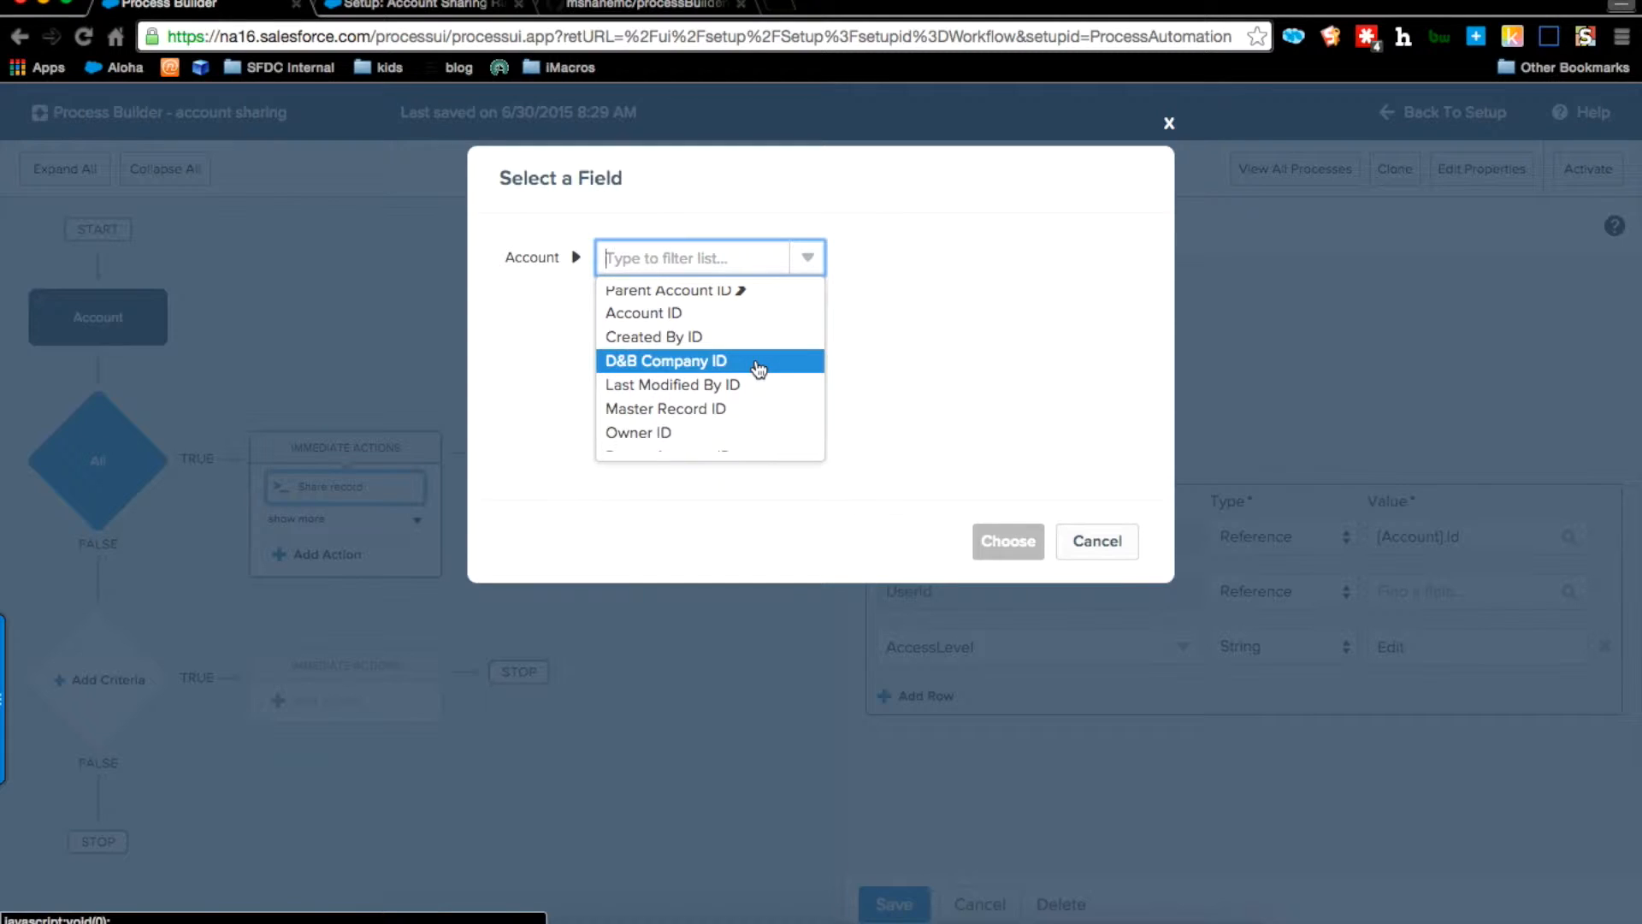
scroll(759, 366, "up", 2)
scroll(758, 364, "up", 4)
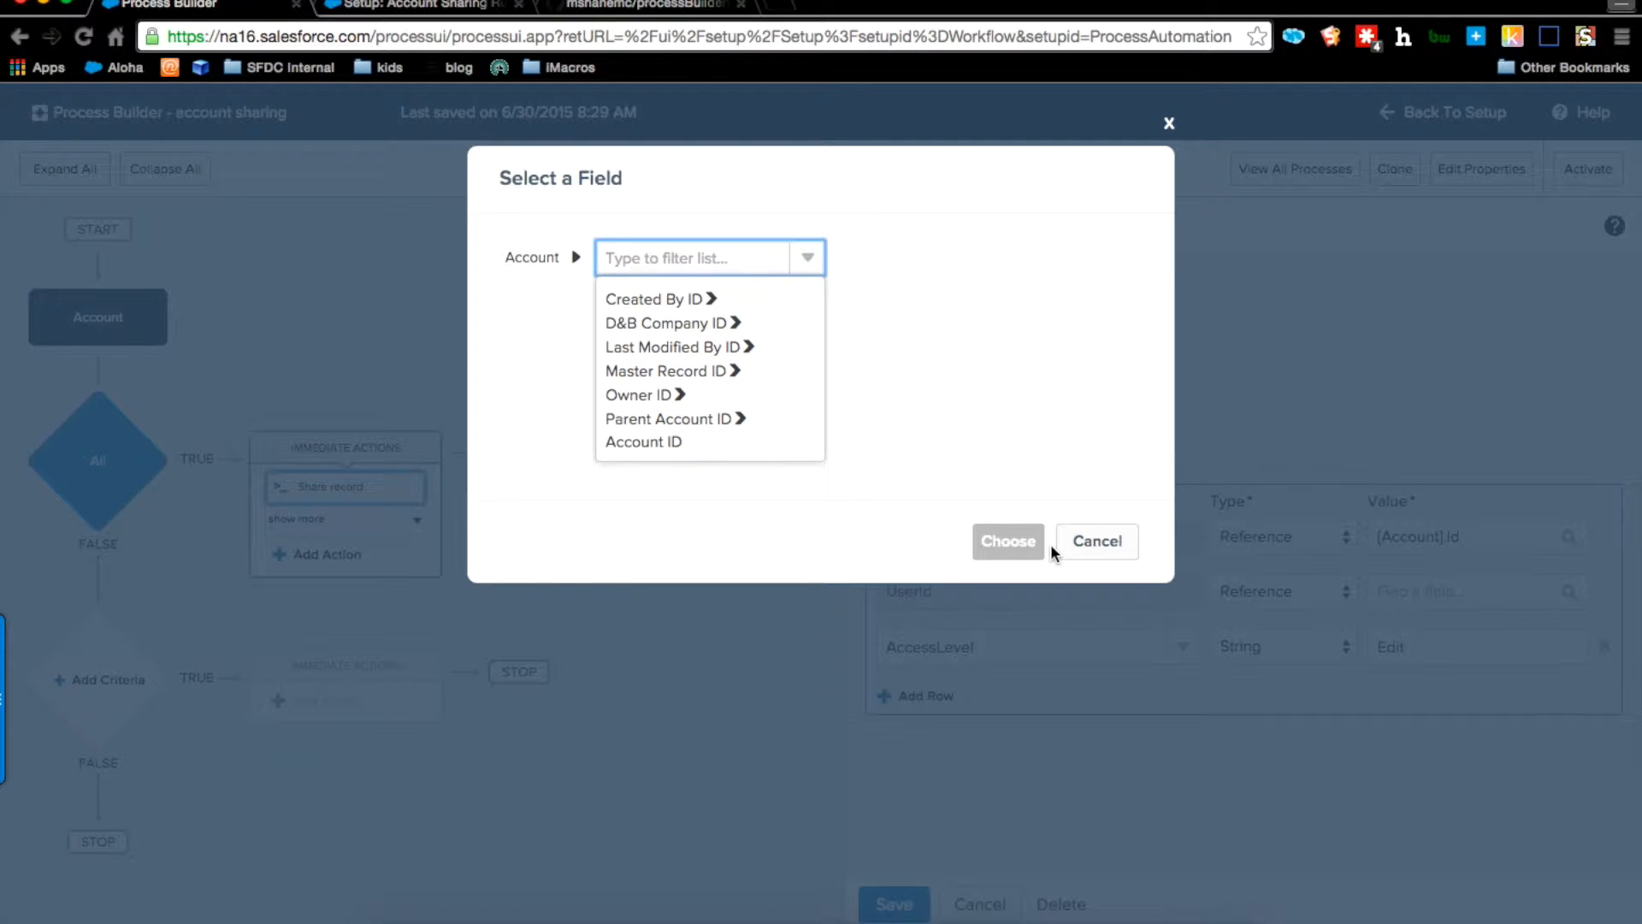
scroll(678, 396, "down", 3)
scroll(678, 396, "down", 2)
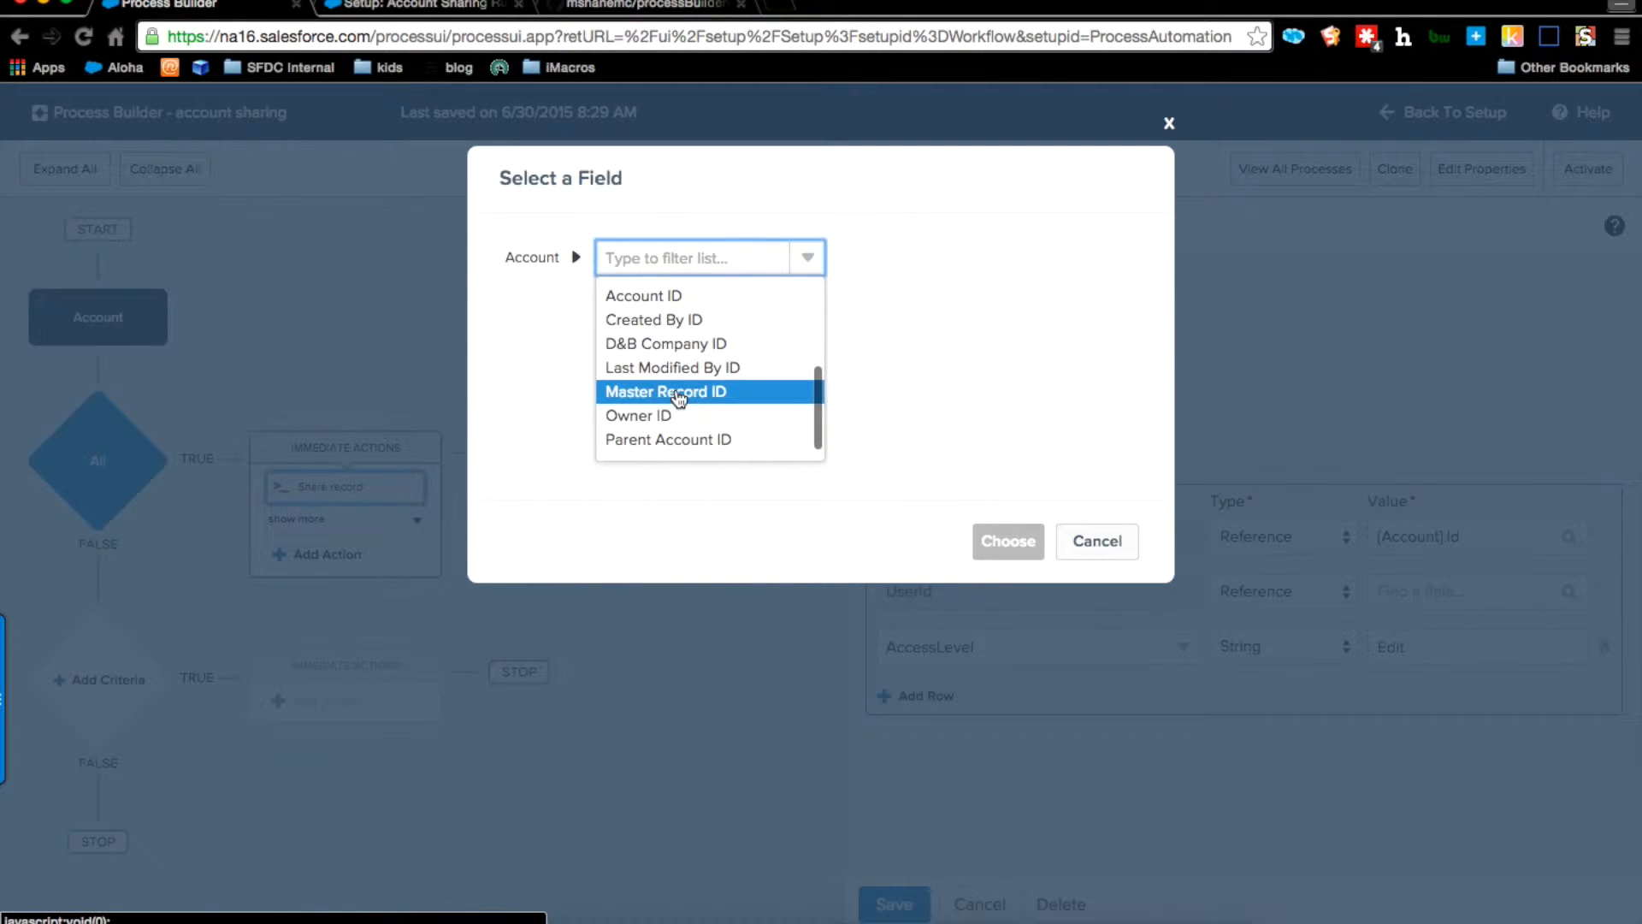
left_click(1076, 541)
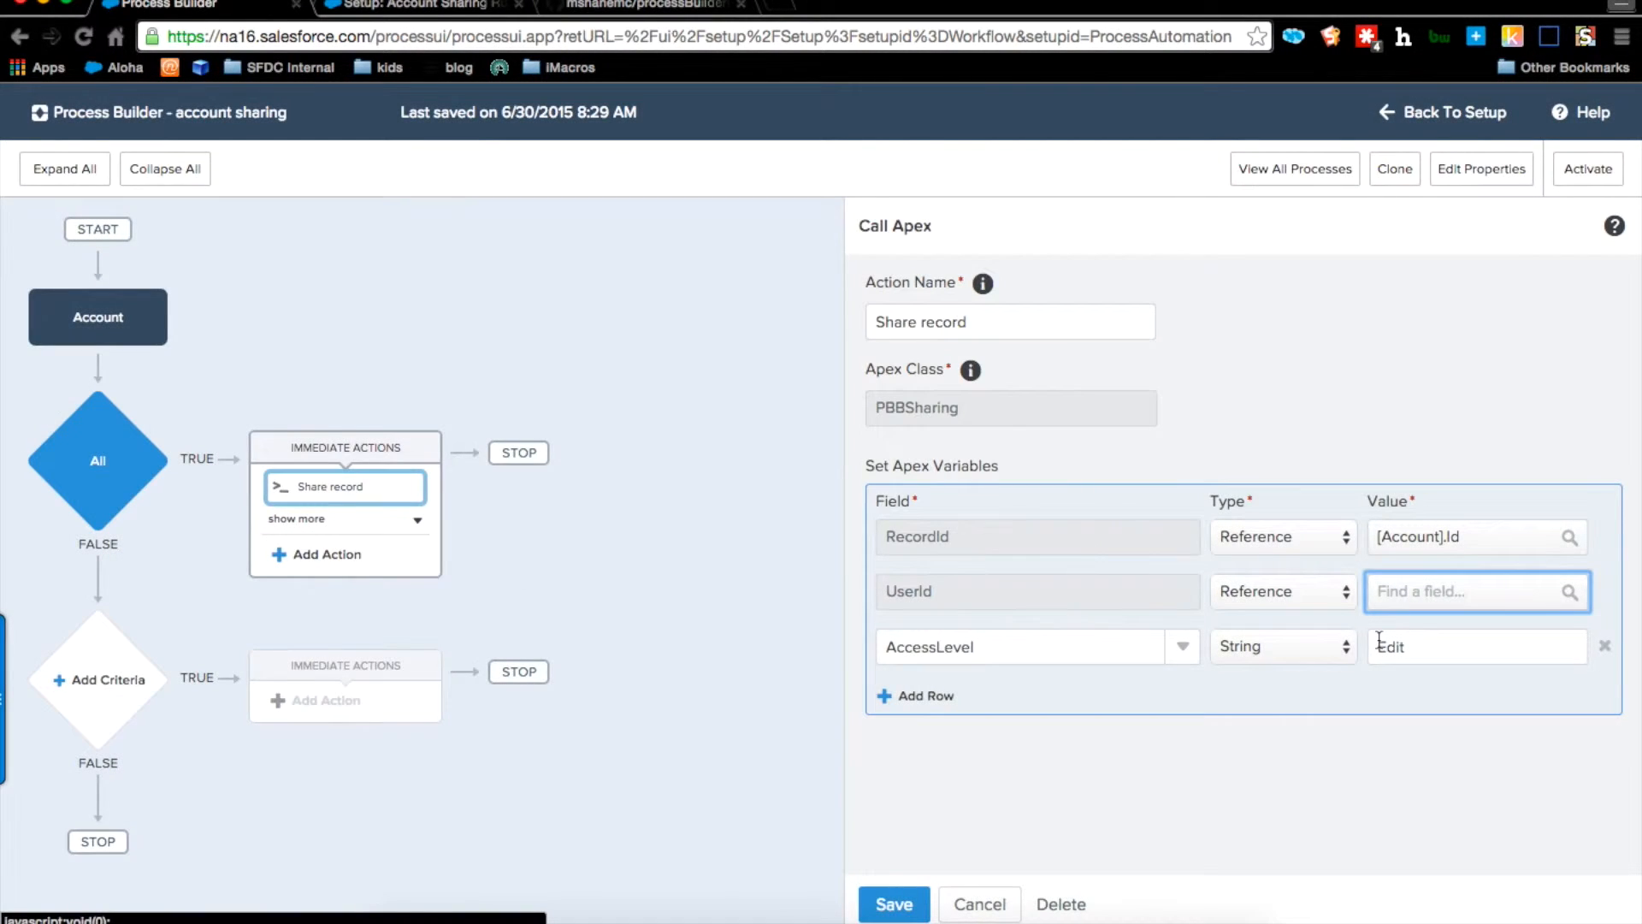
Step: View the type options for UserId and the AccessLevel field options, and cancel the edits to the Share record action
left_click(1353, 591)
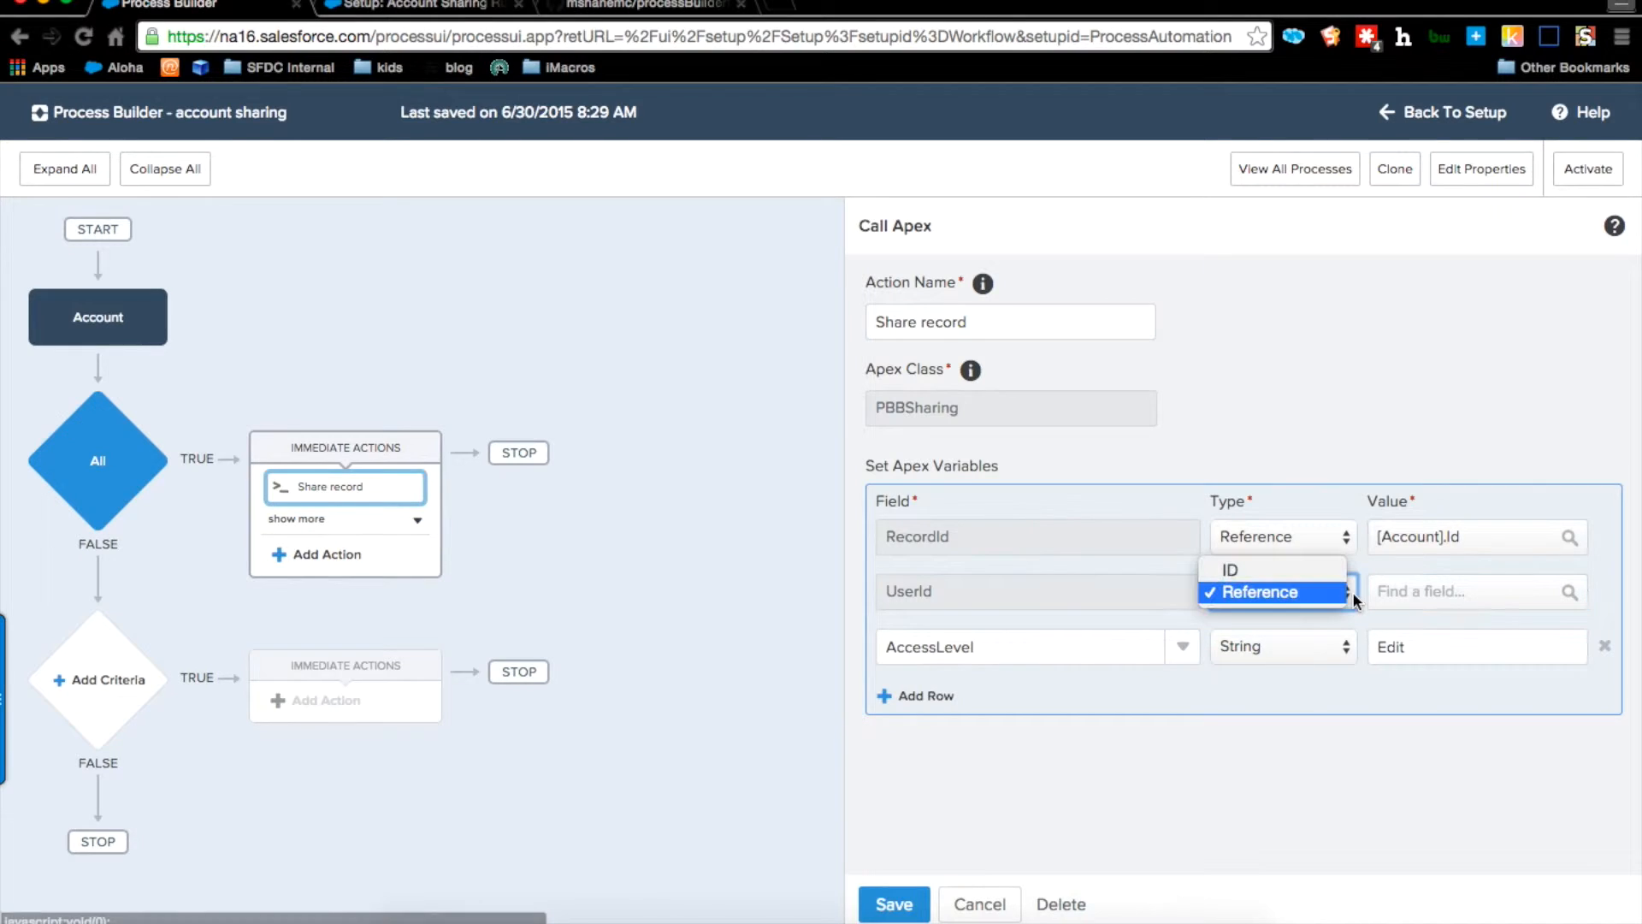
left_click(1430, 417)
left_click(1181, 651)
left_click(1178, 652)
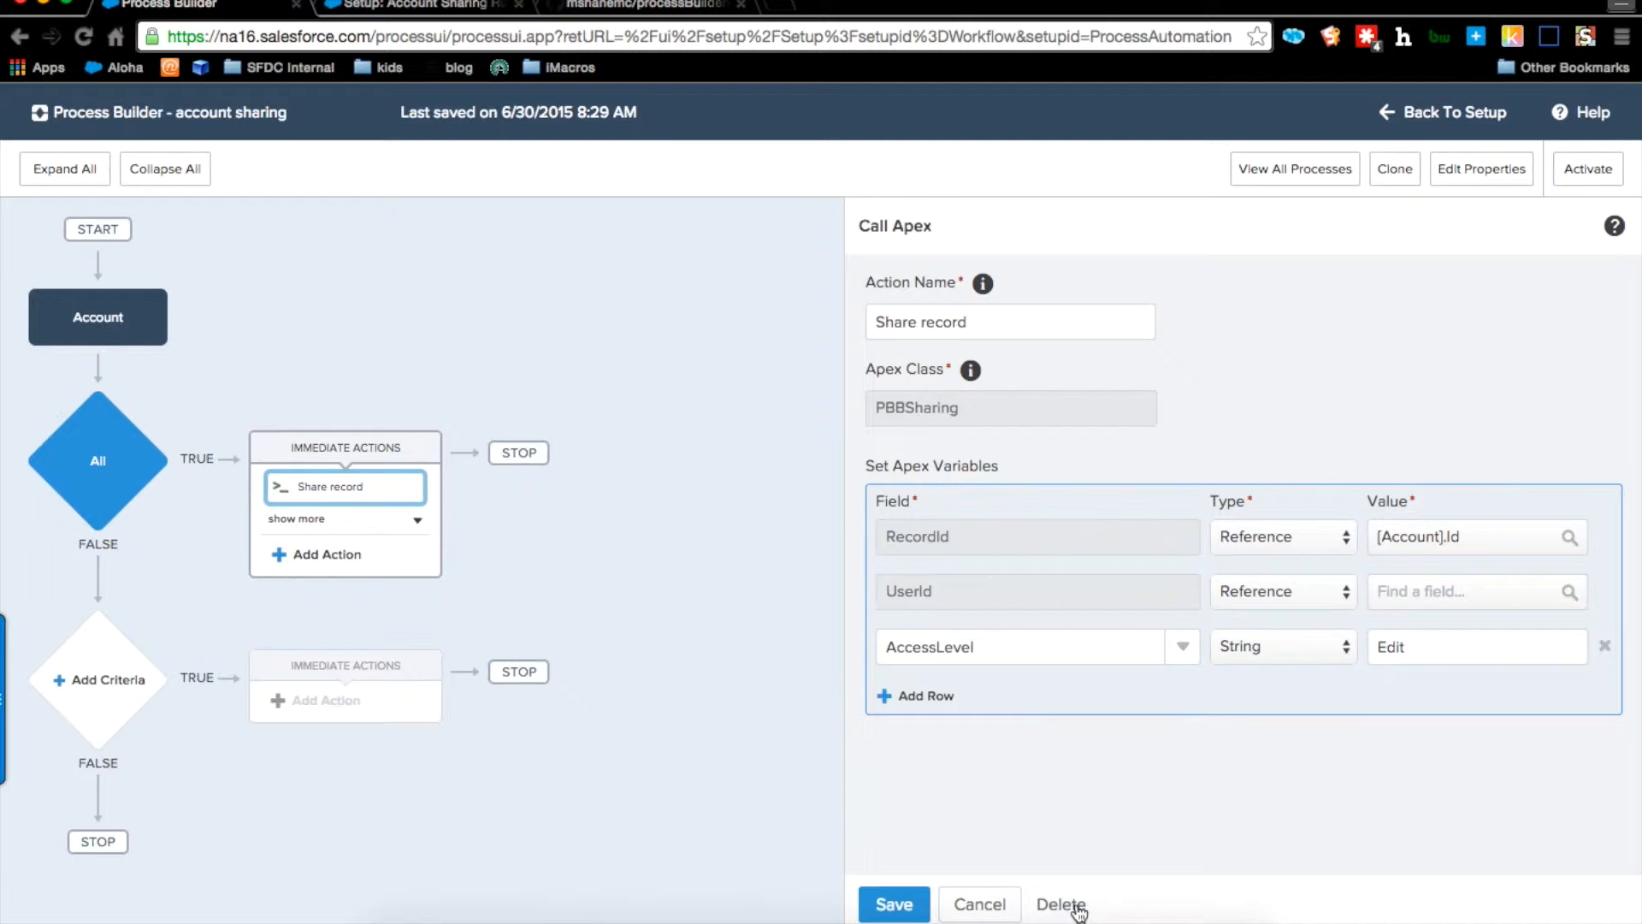
left_click(997, 903)
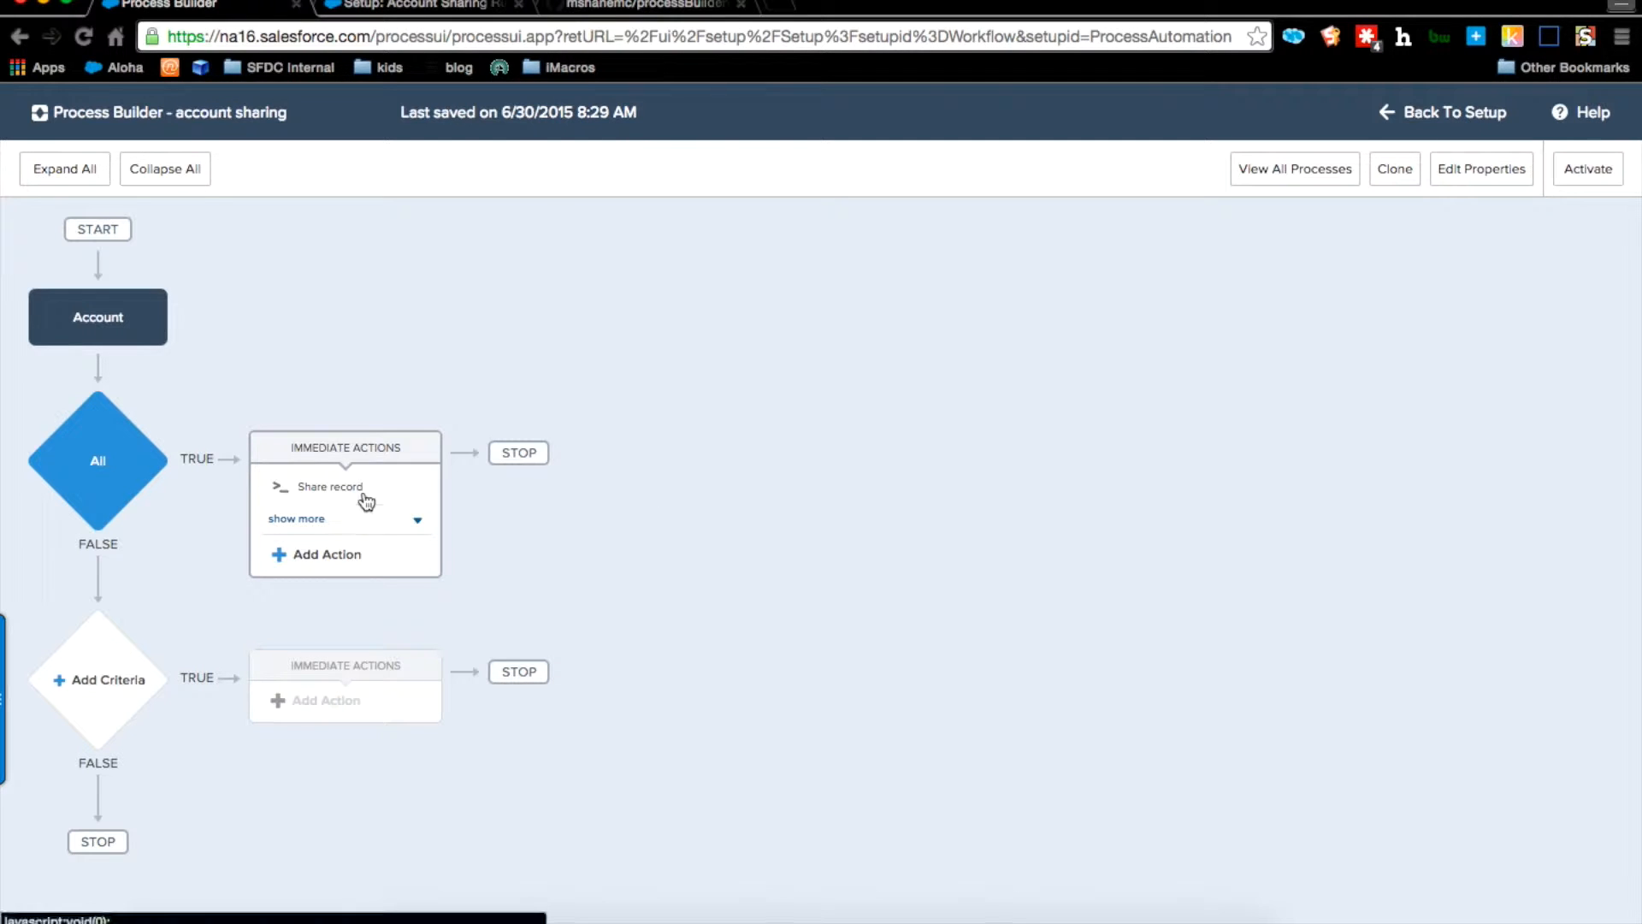
Step: Delete the manual share from the sharing details of the Burlington Textiles Corp of America account
left_click(453, 7)
scroll(700, 260, "up", 10)
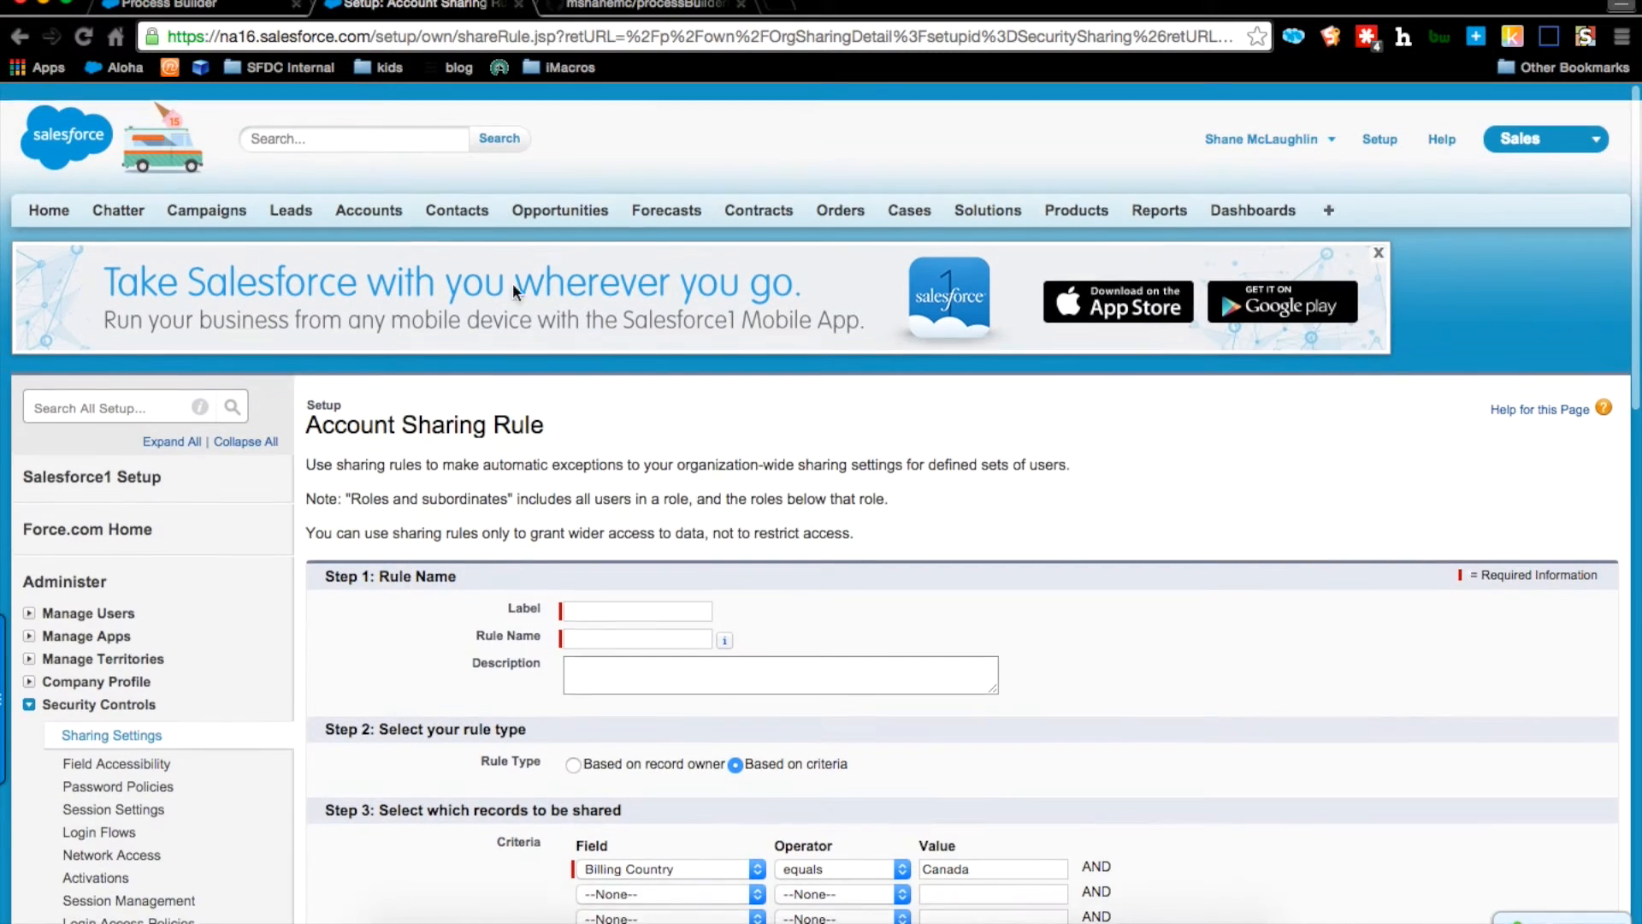
left_click(368, 193)
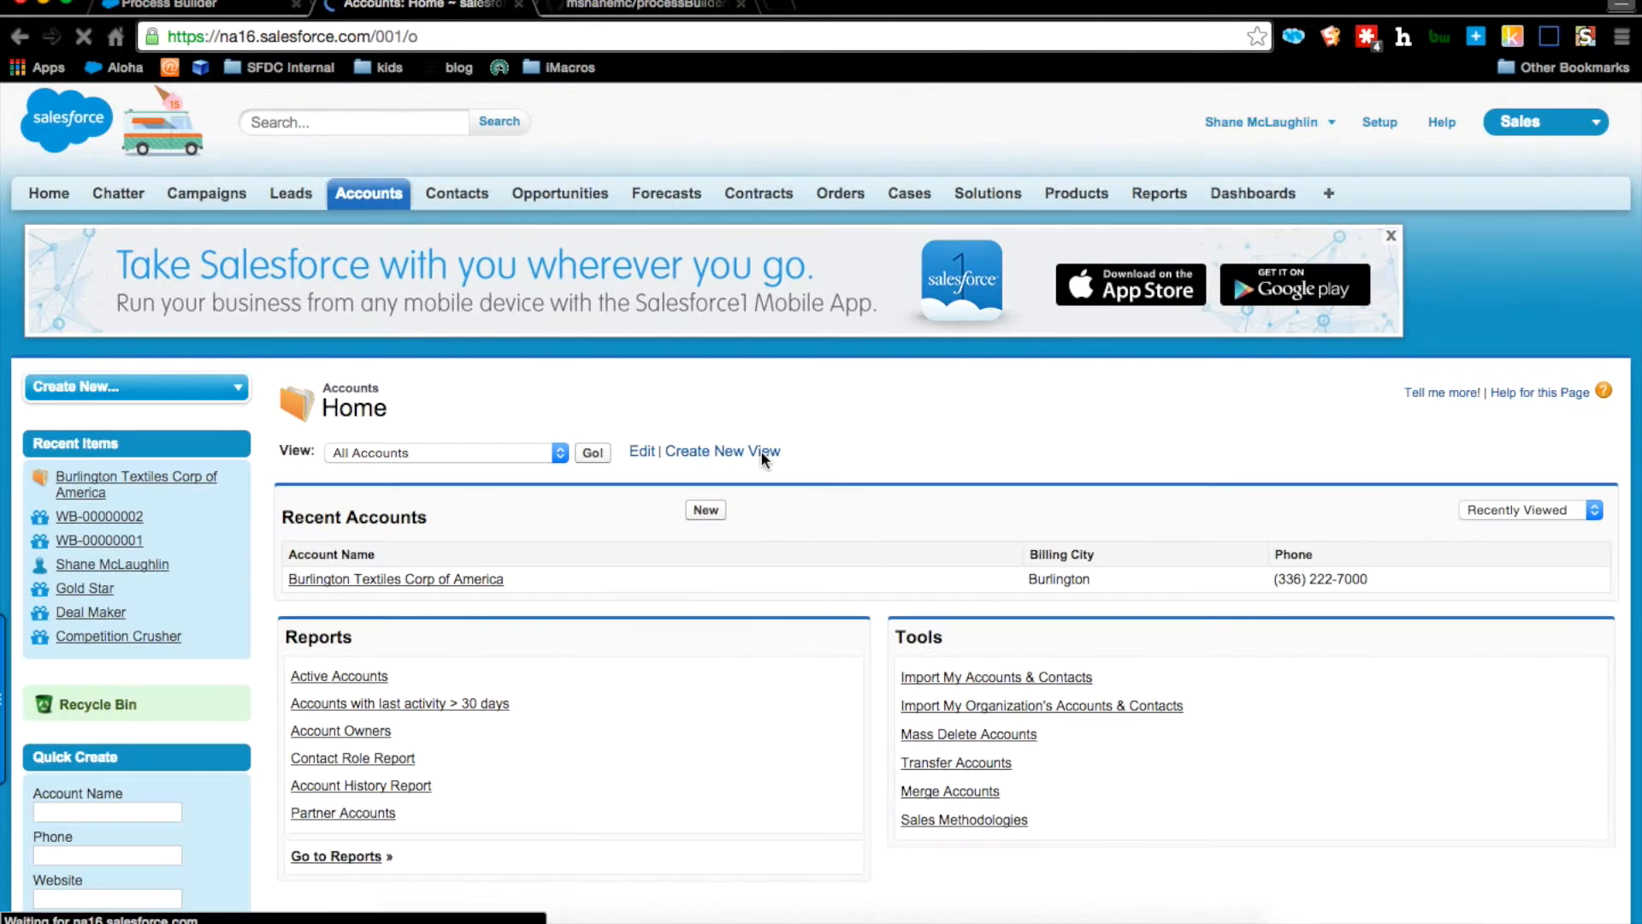
left_click(483, 579)
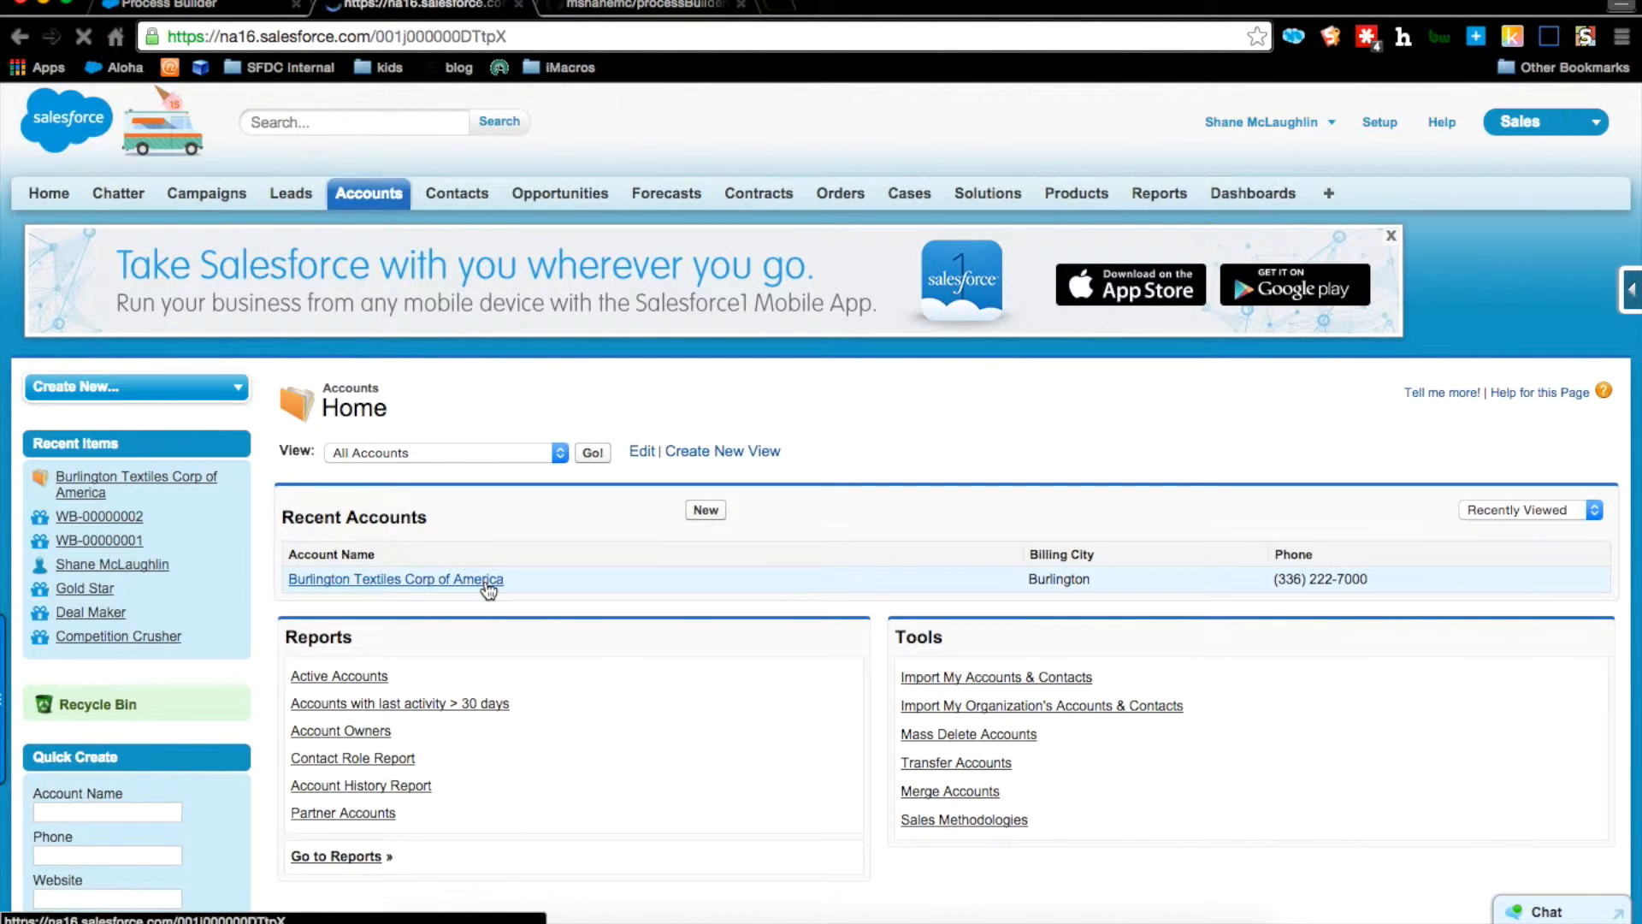
scroll(765, 702, "down", 6)
scroll(767, 703, "down", 2)
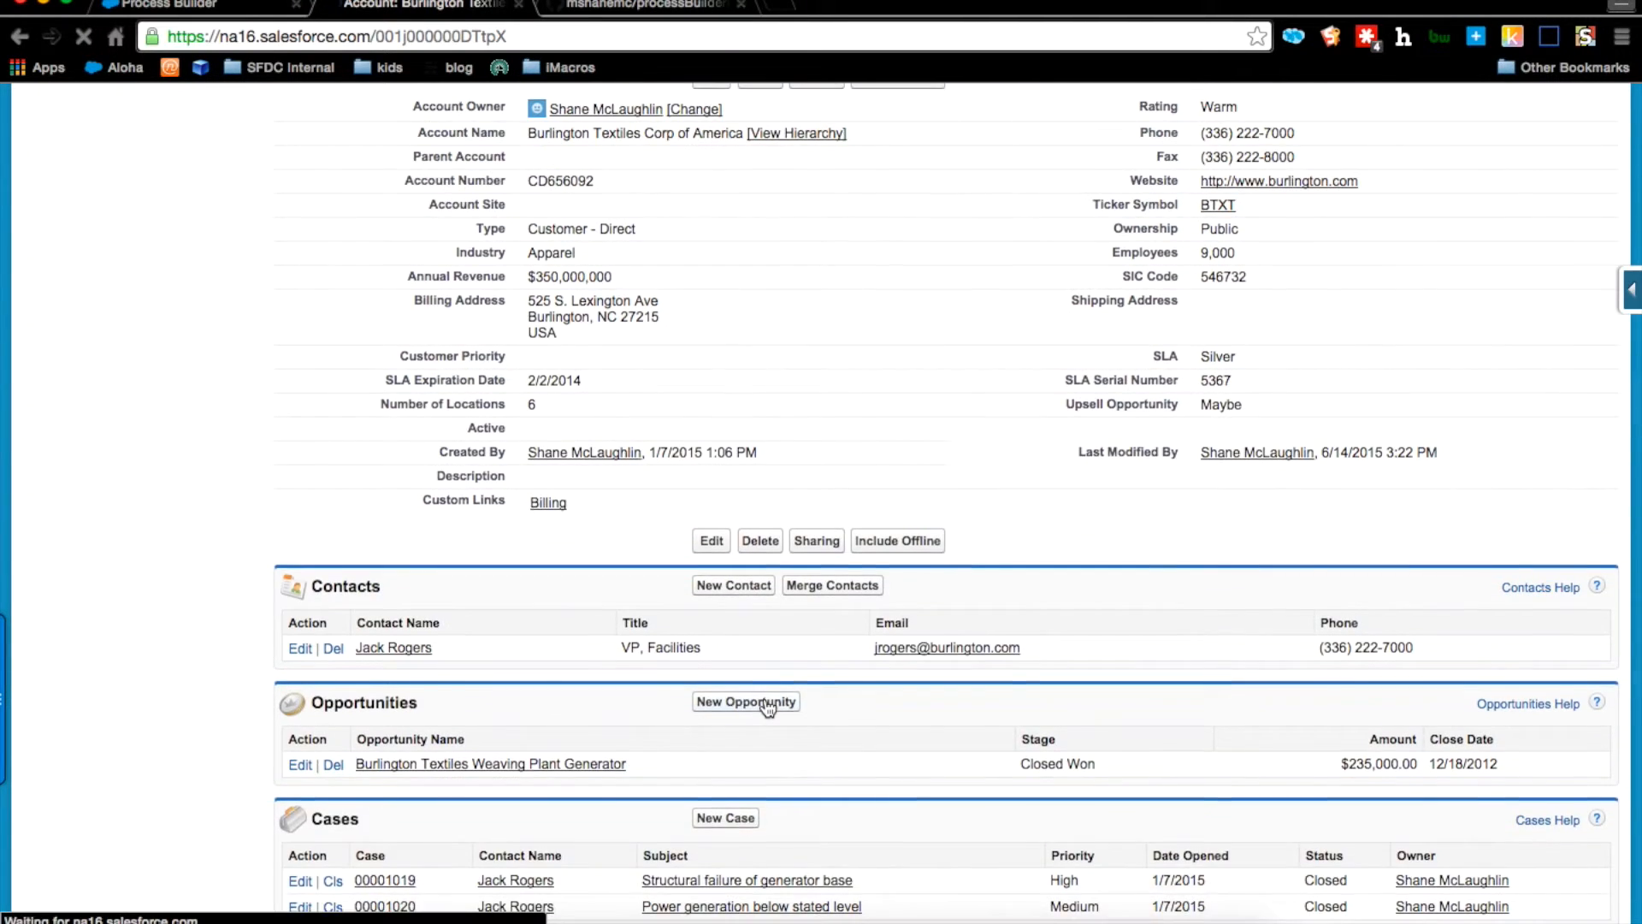
scroll(766, 620, "up", 5)
left_click(819, 410)
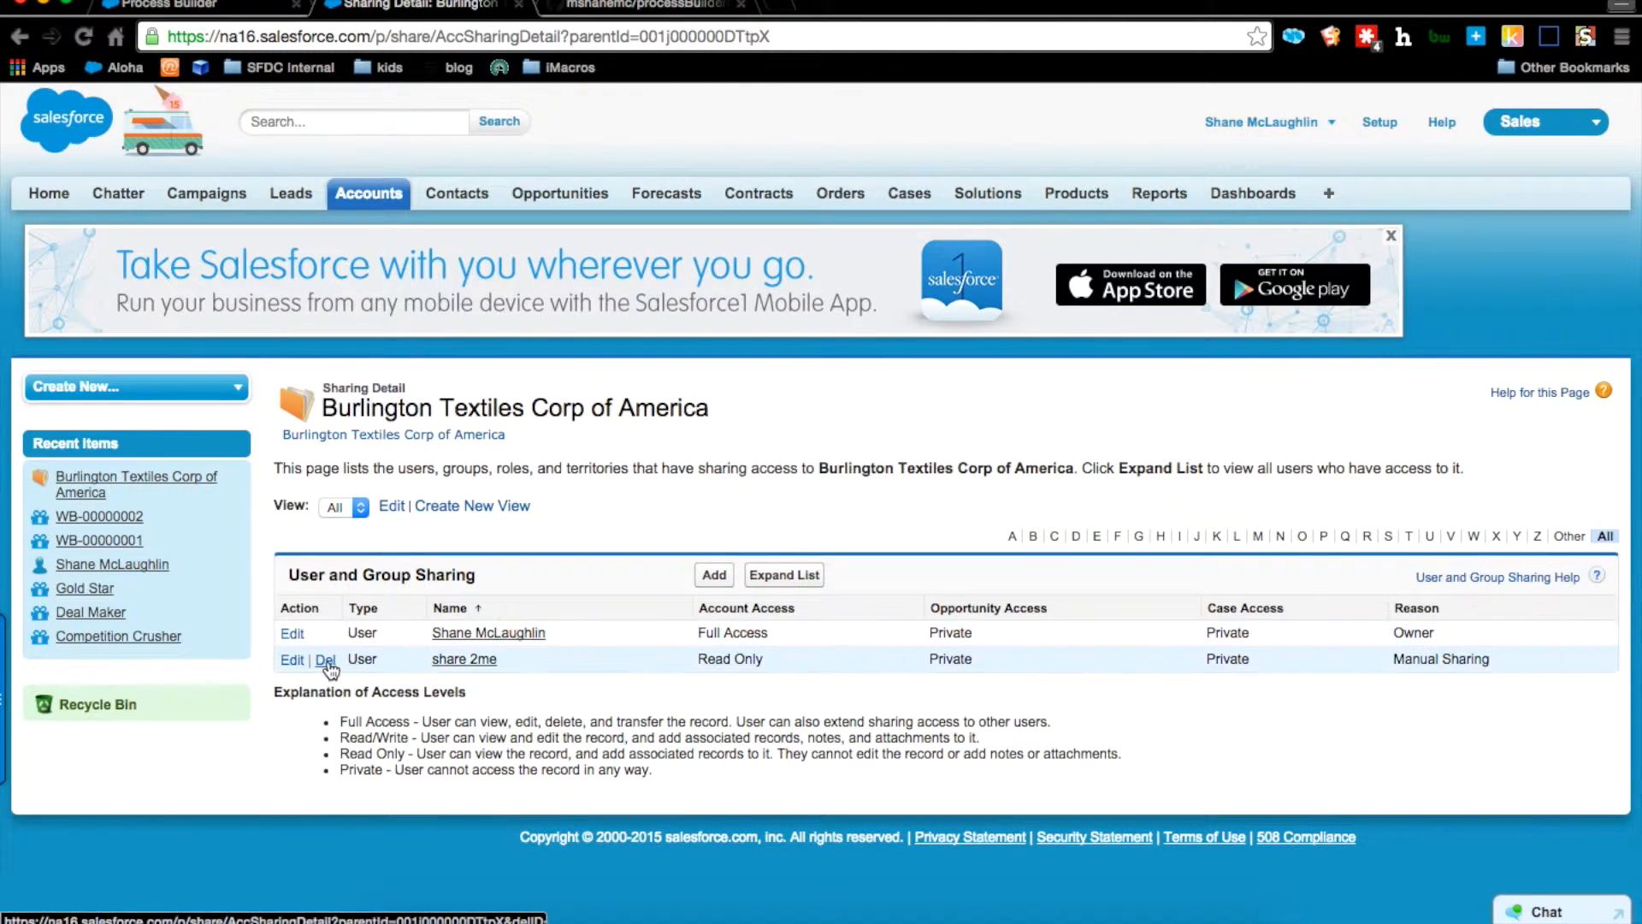
left_click(325, 659)
left_click(992, 315)
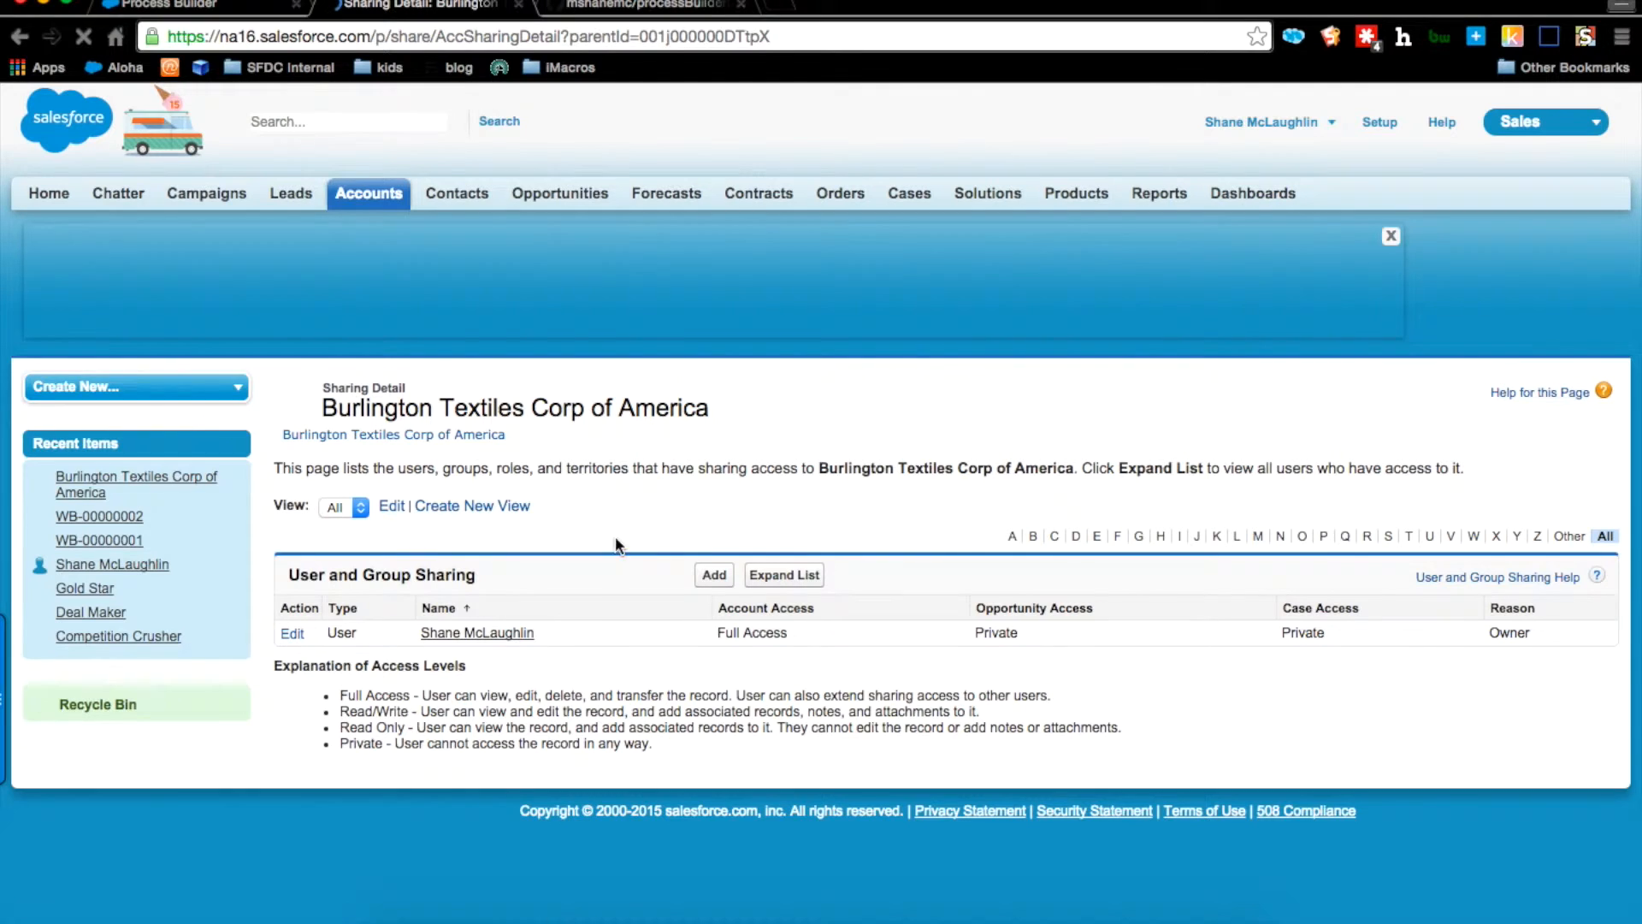
Step: Set the Rating of the Burlington Textiles Corp of America account to Hot and save the record
left_click(445, 436)
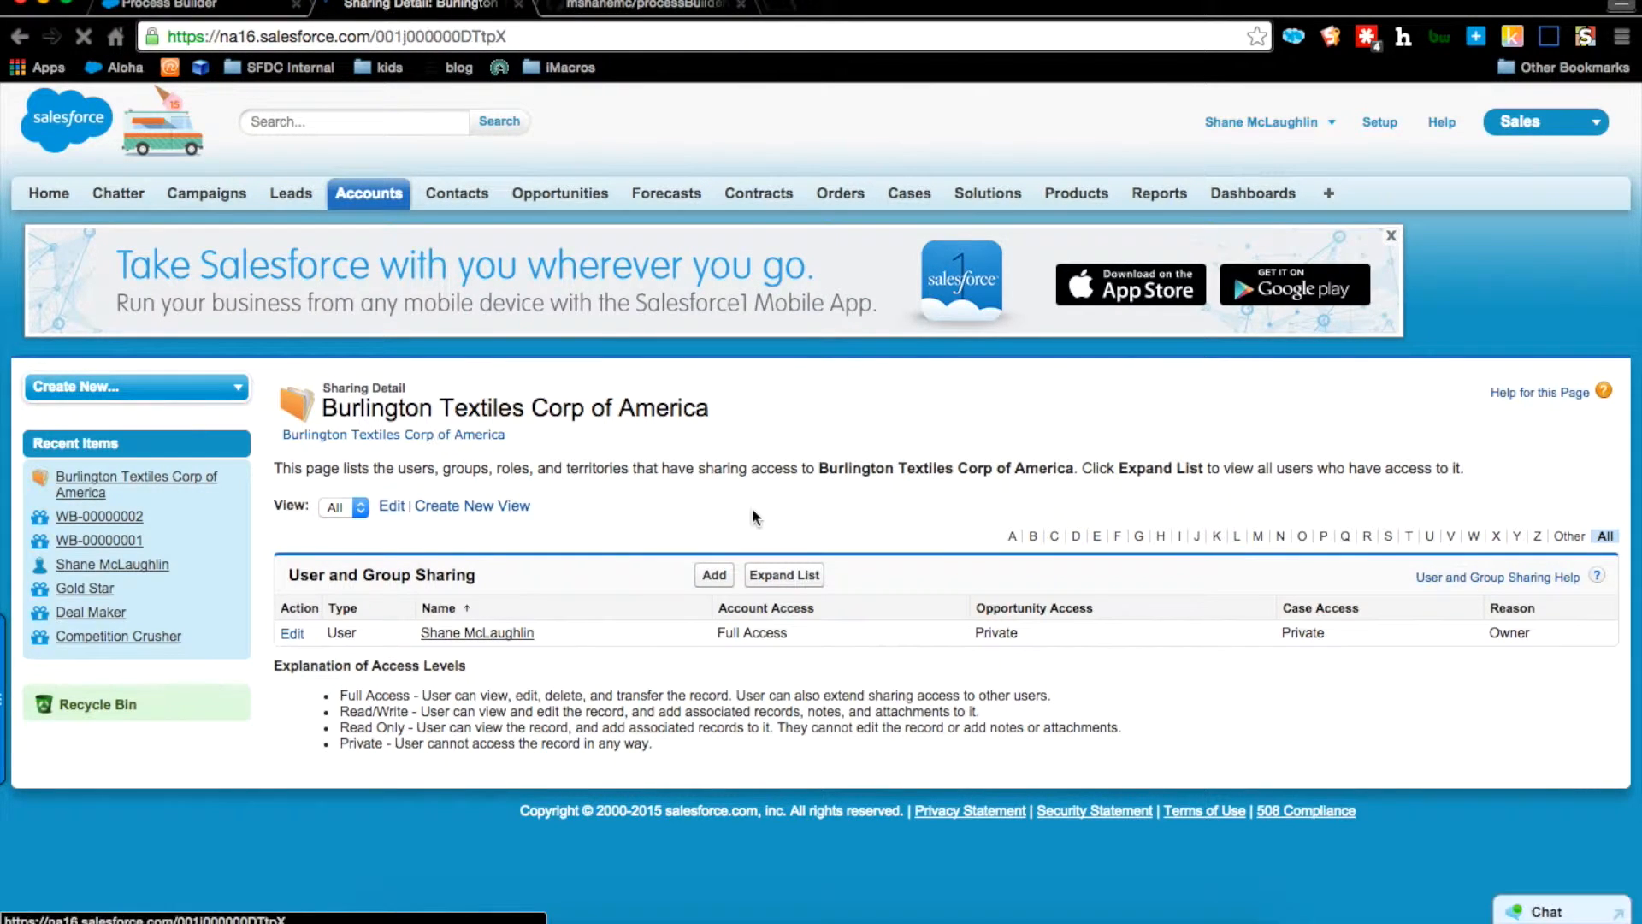
scroll(1094, 684, "down", 3)
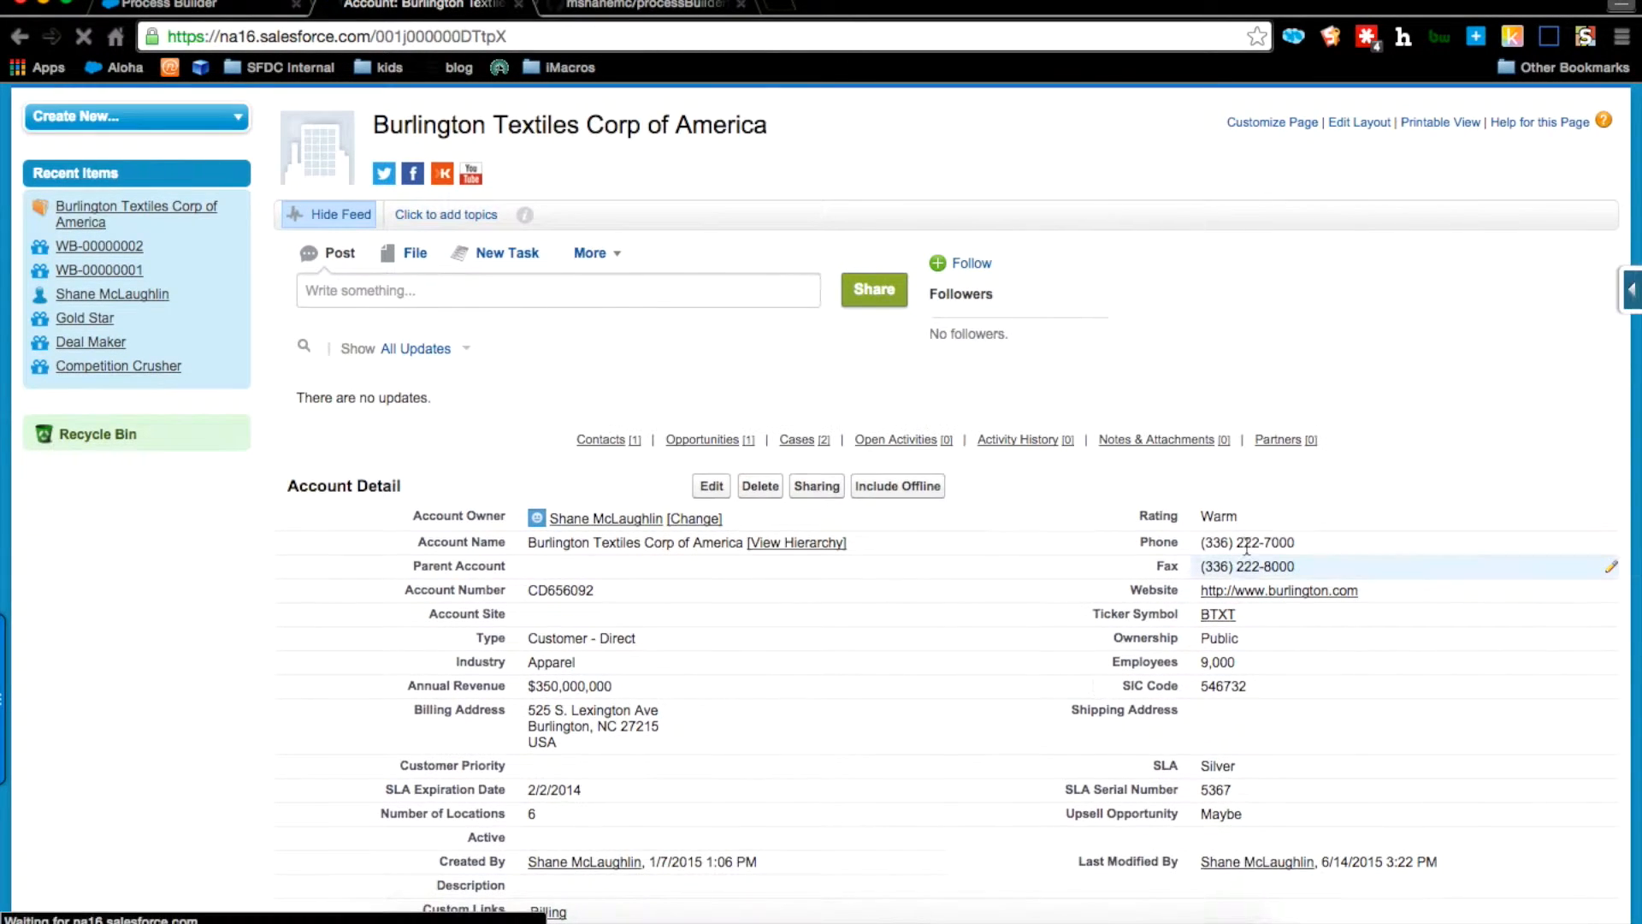
double_click(1279, 513)
left_click(1279, 513)
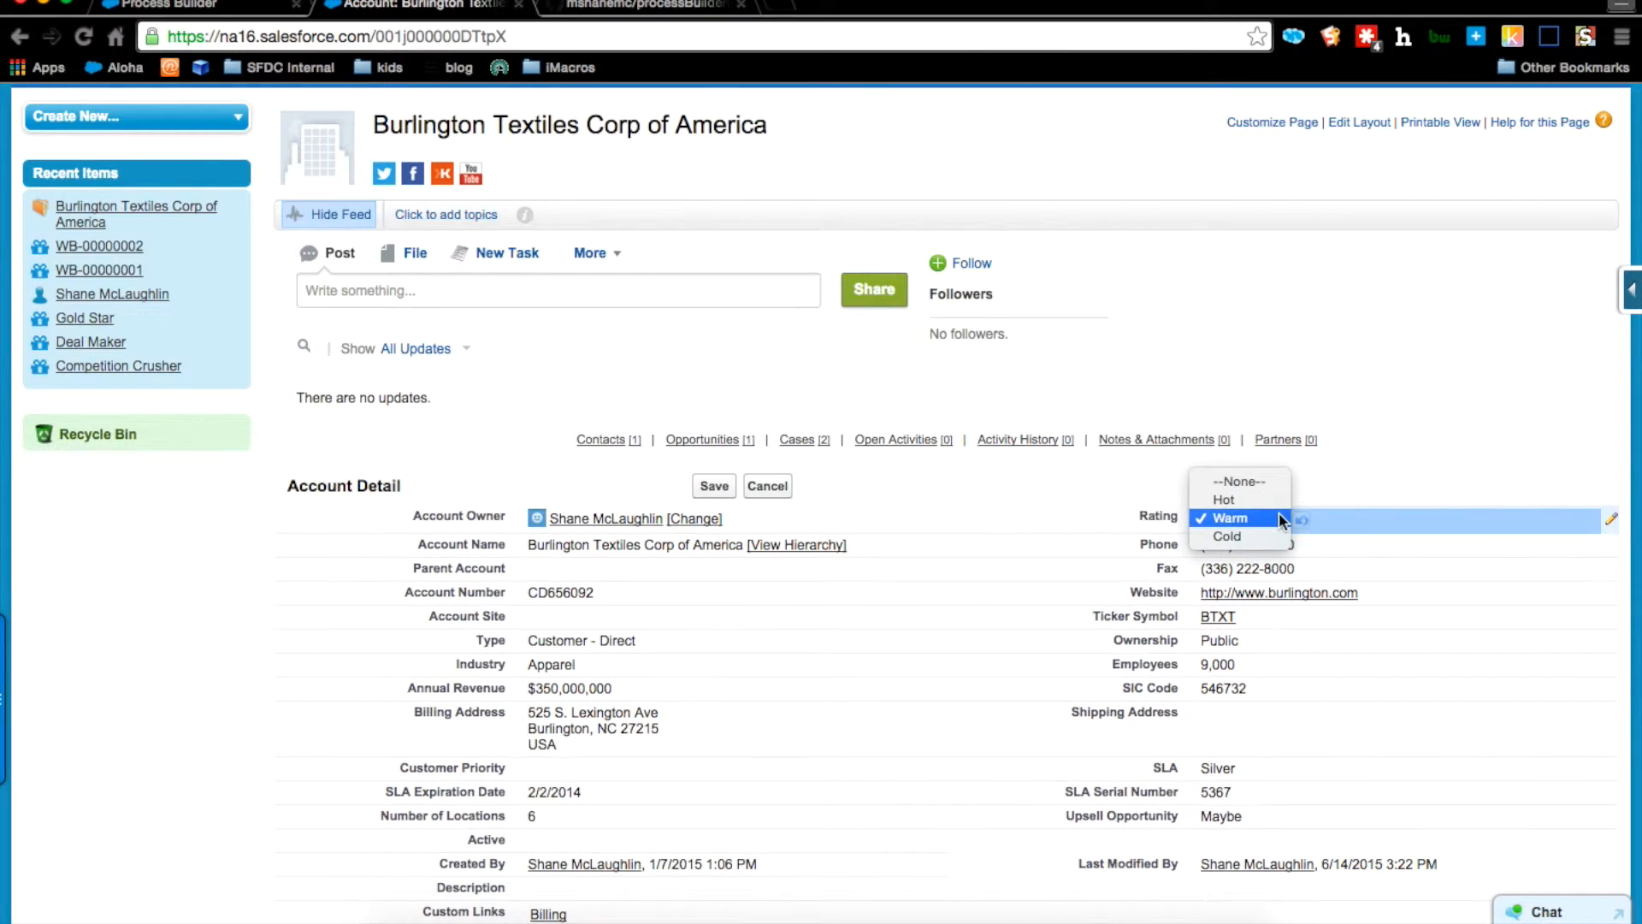
left_click(1271, 501)
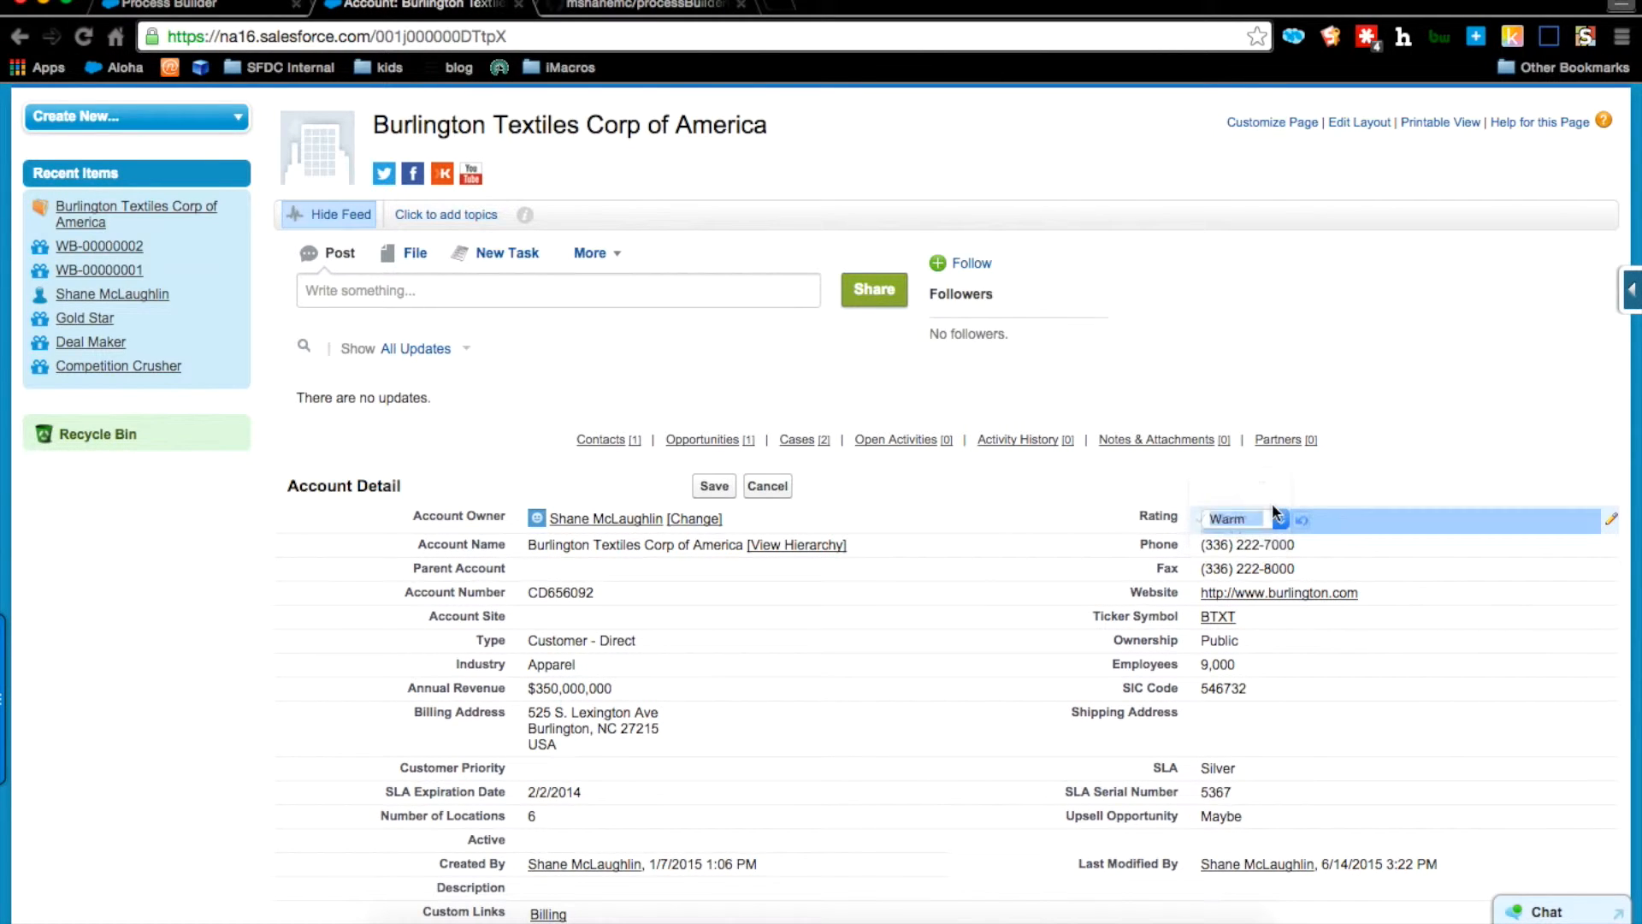
left_click(715, 486)
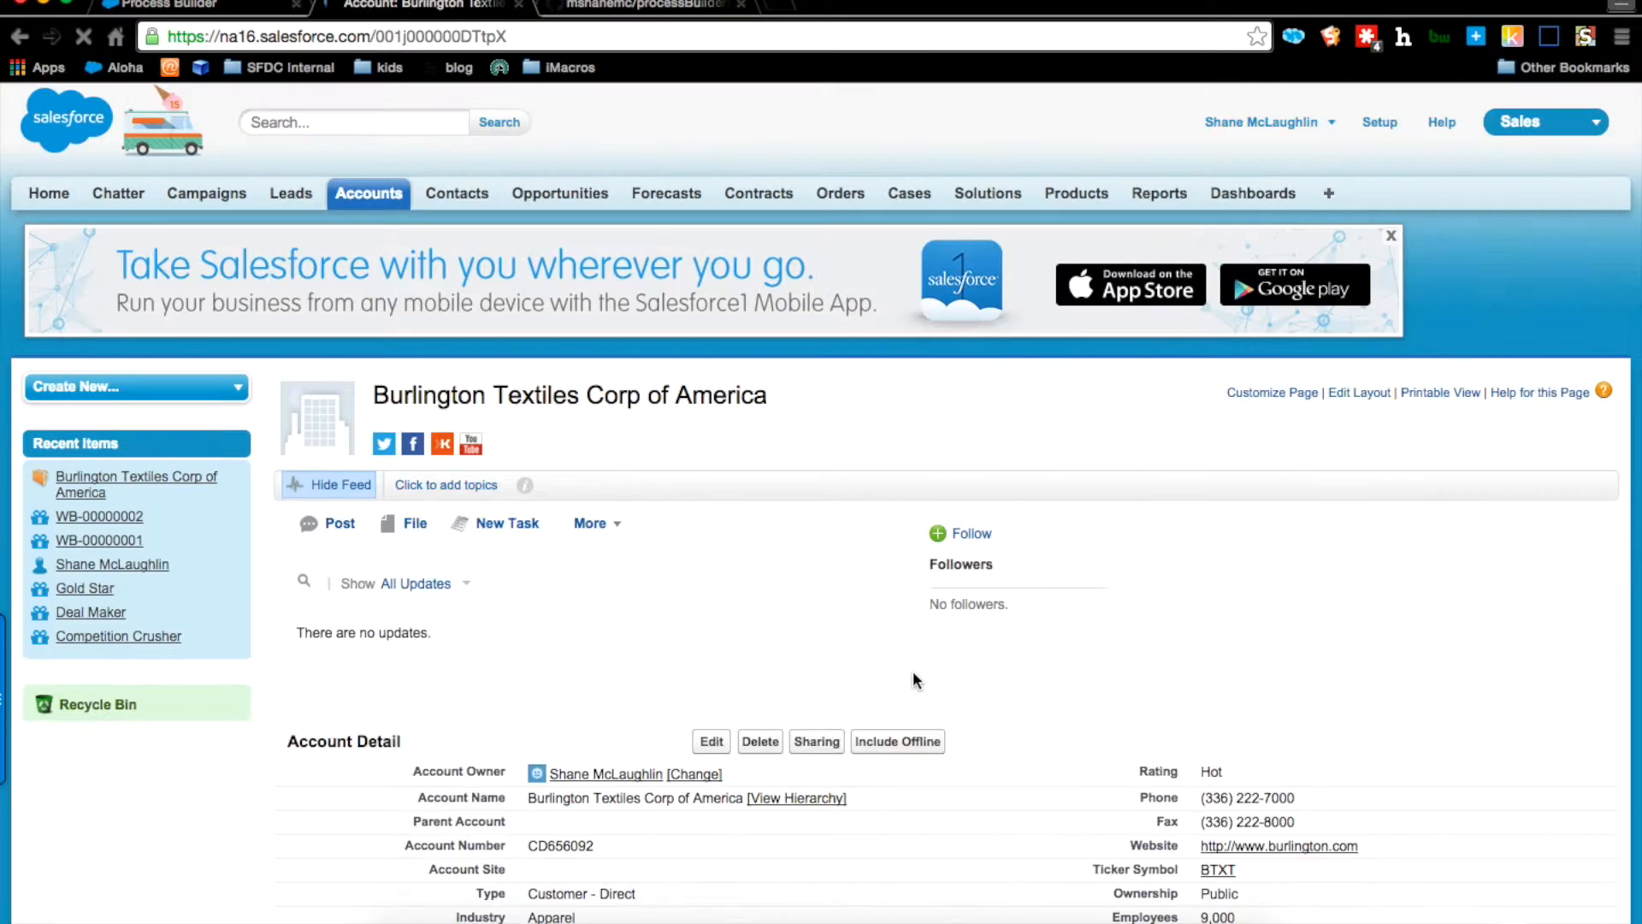
Step: Check the account's sharing details and review the PBBSharing notes in the processBuilderBlocks GitHub README
left_click(826, 757)
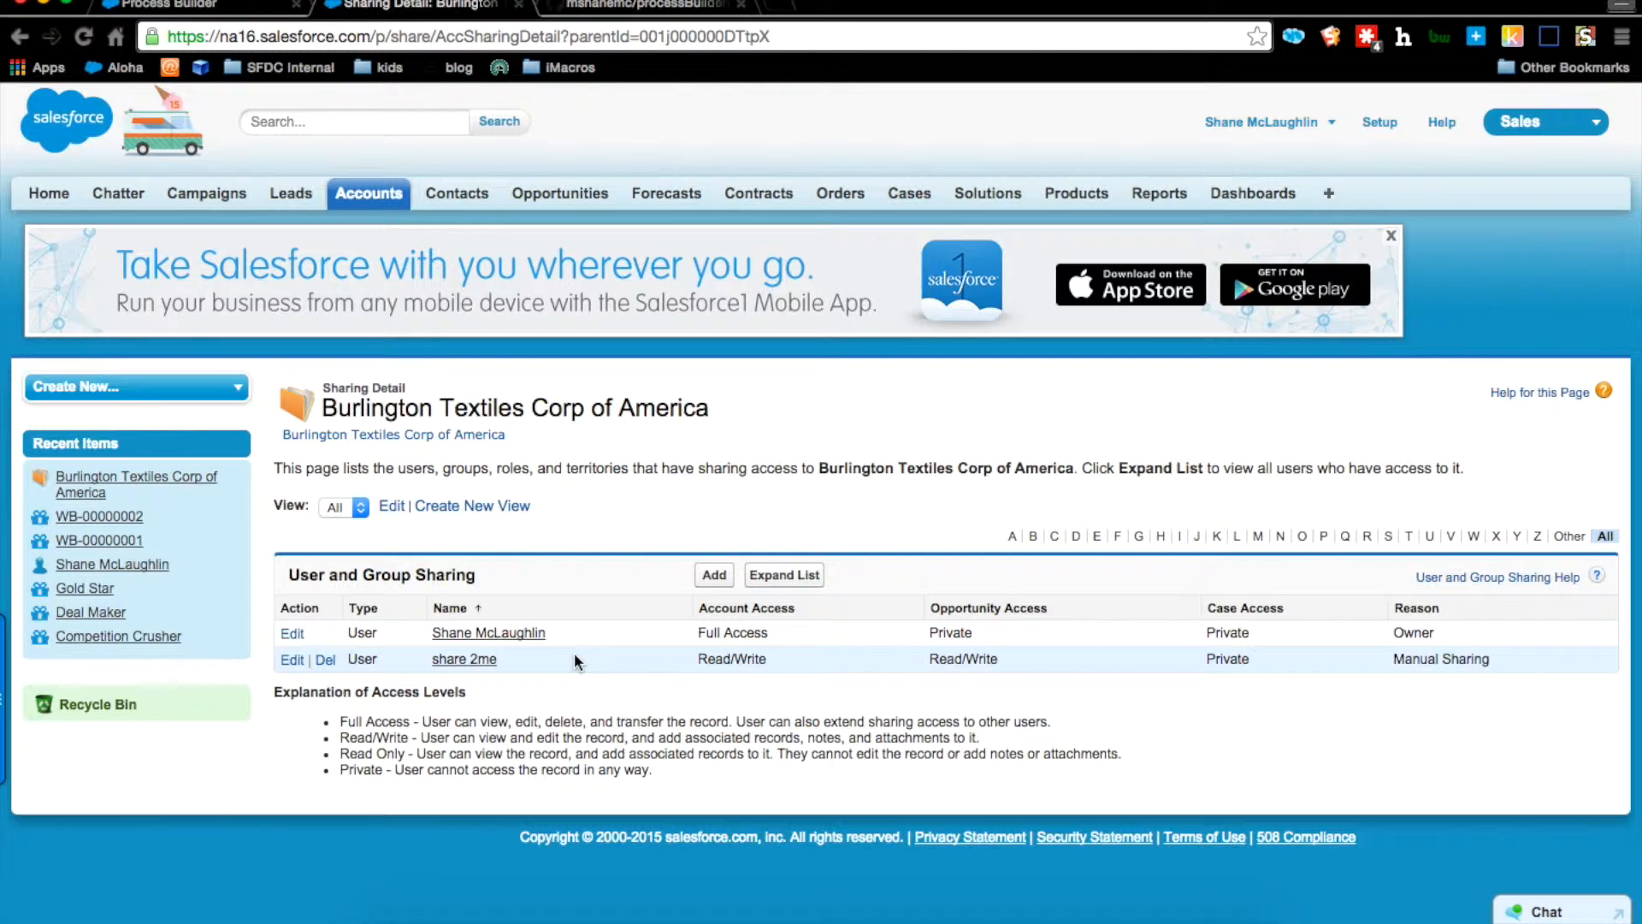
left_click(600, 8)
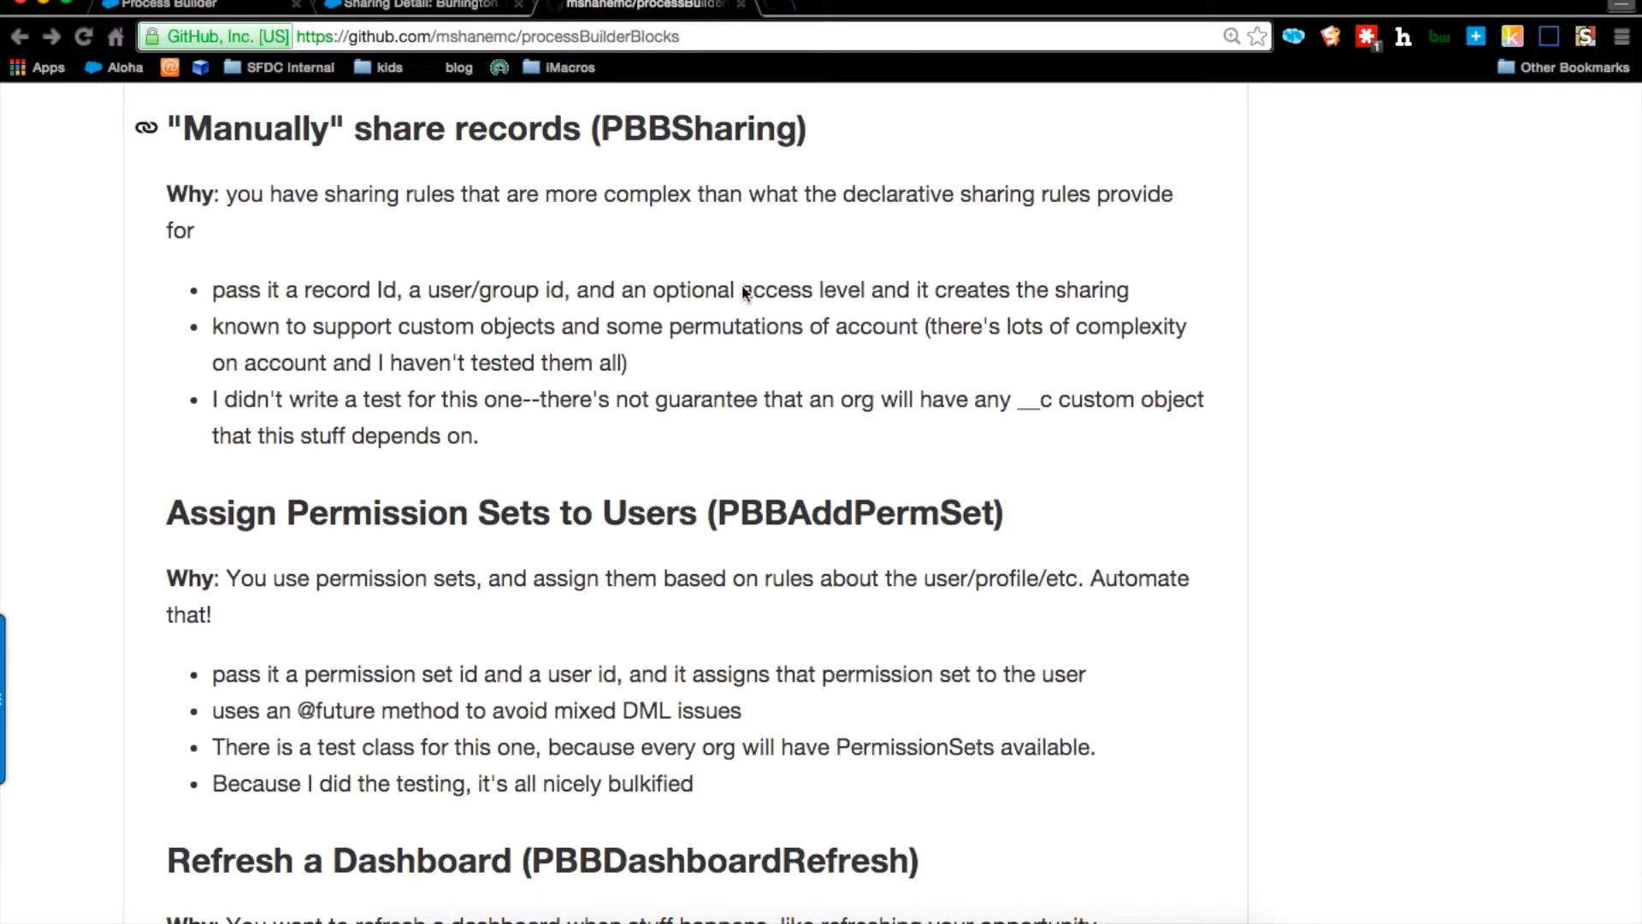
left_click(415, 9)
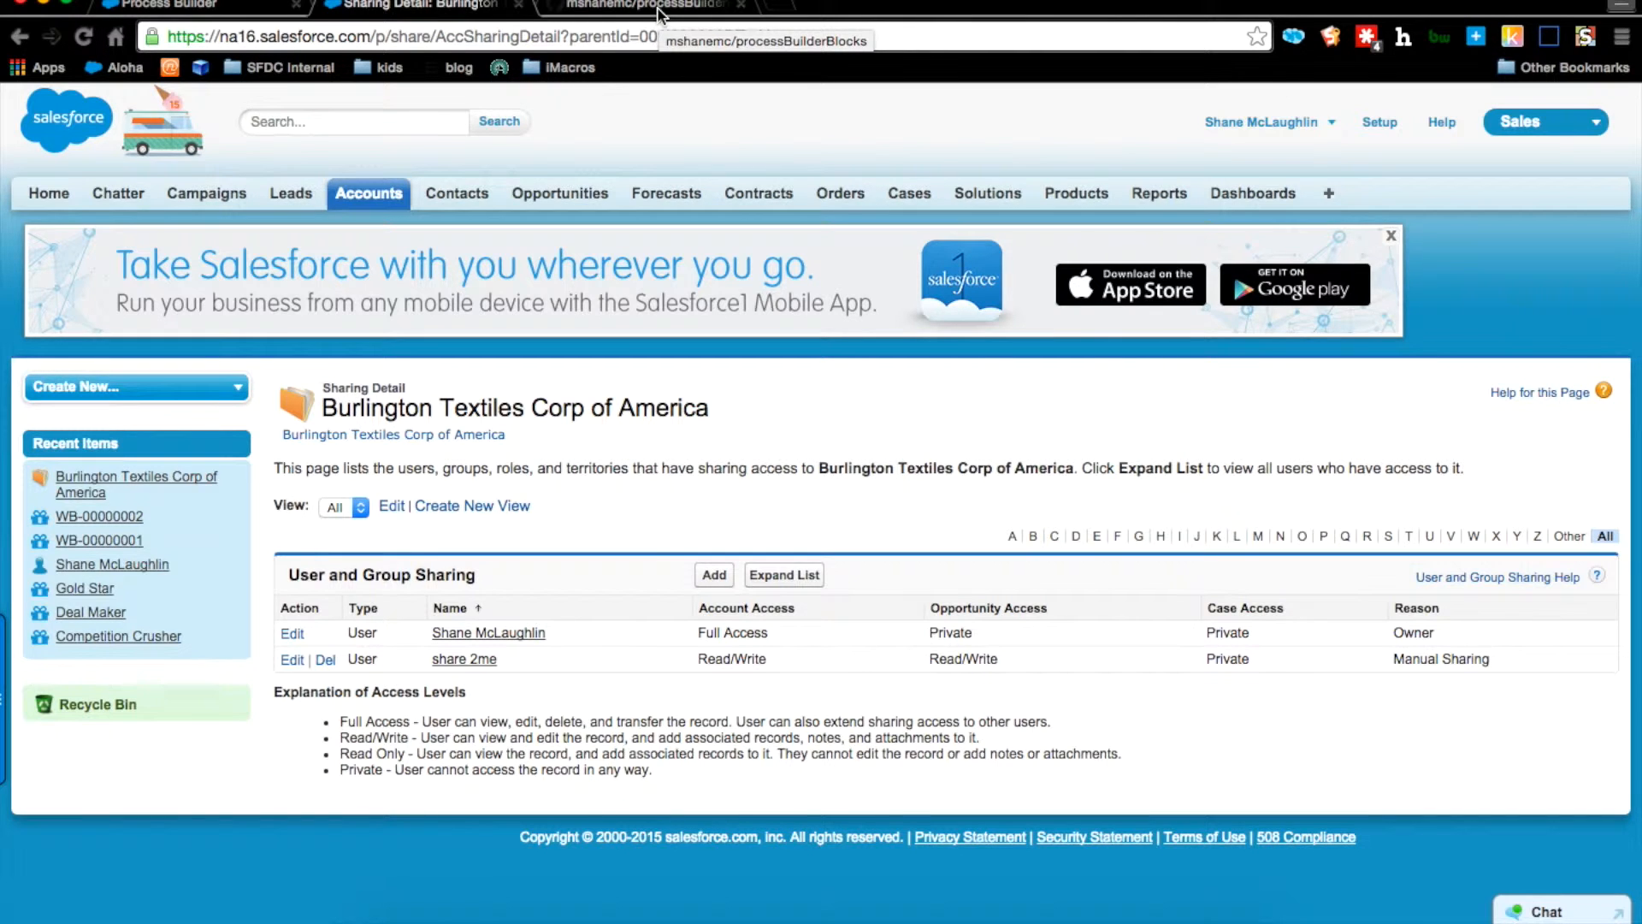
Step: Review the PBBAddPermSet notes in the GitHub README and select the Be Awesome permission set's ID in its web address
left_click(658, 12)
key("super+minus")
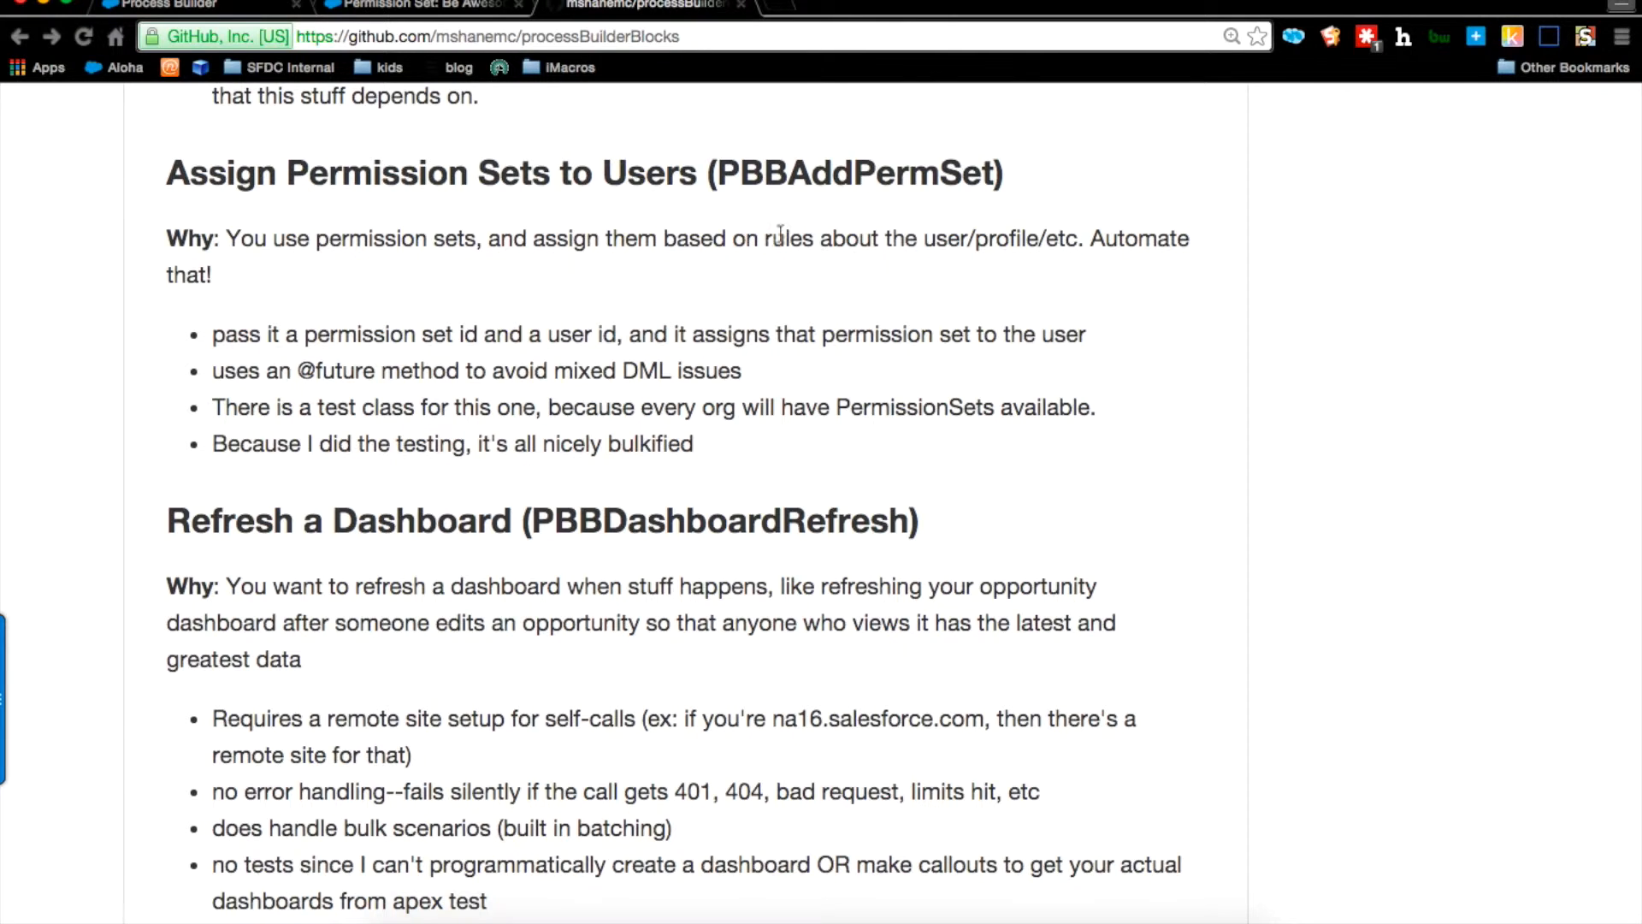
left_click(419, 5)
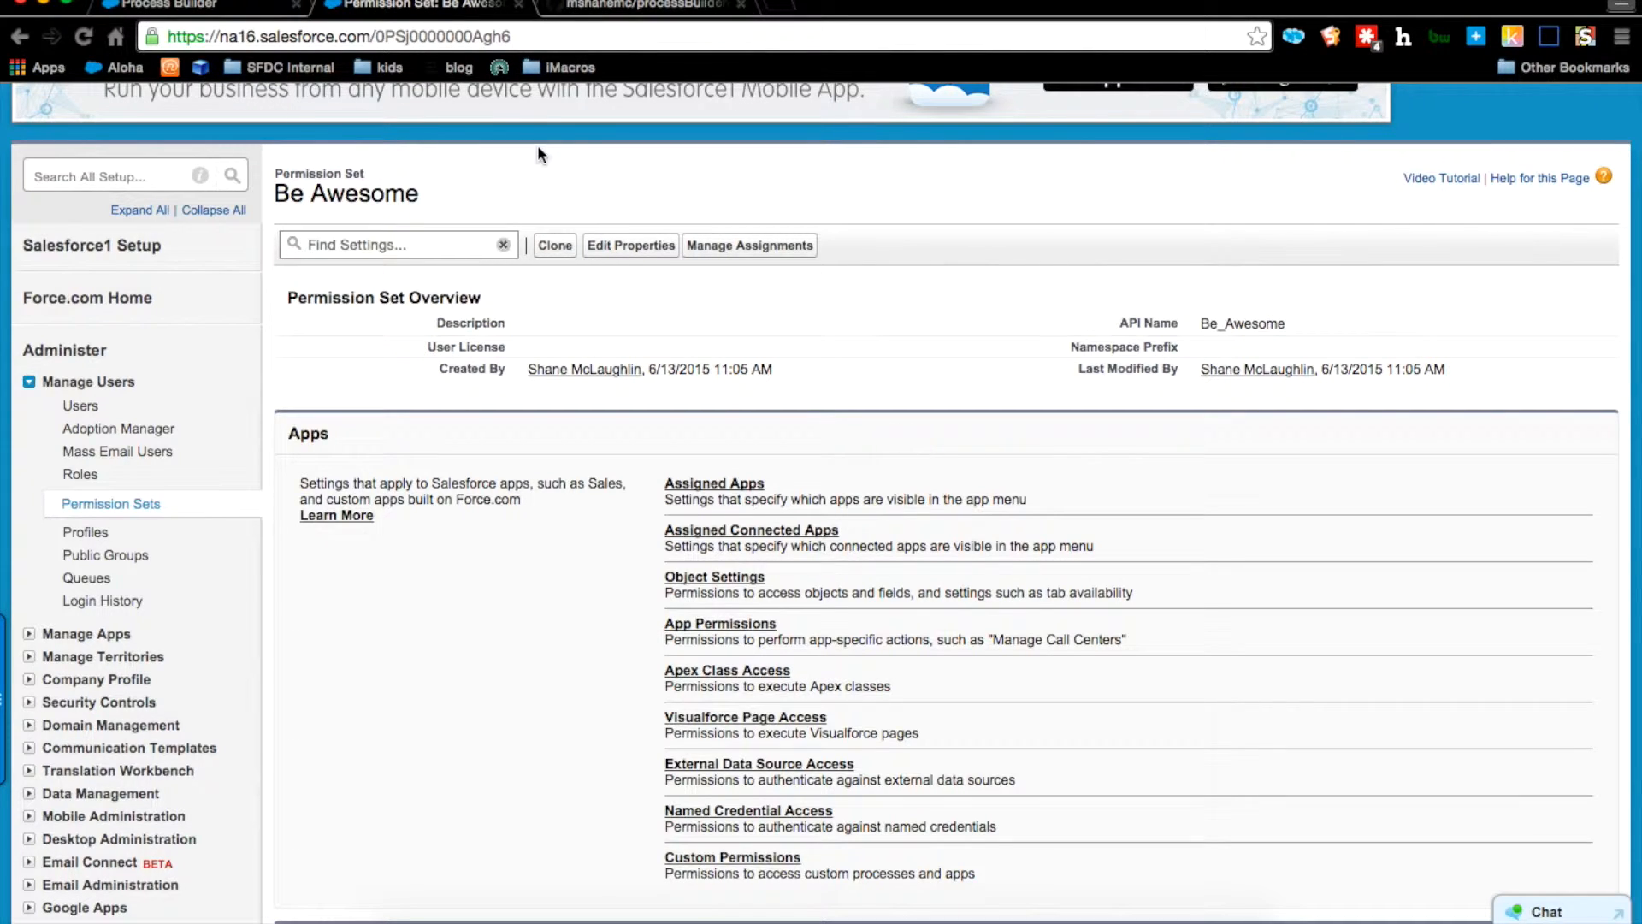
double_click(477, 38)
left_click(785, 232)
Step: Review the User trigger and the all criteria of the add permissions process in Process Builder
left_click(154, 5)
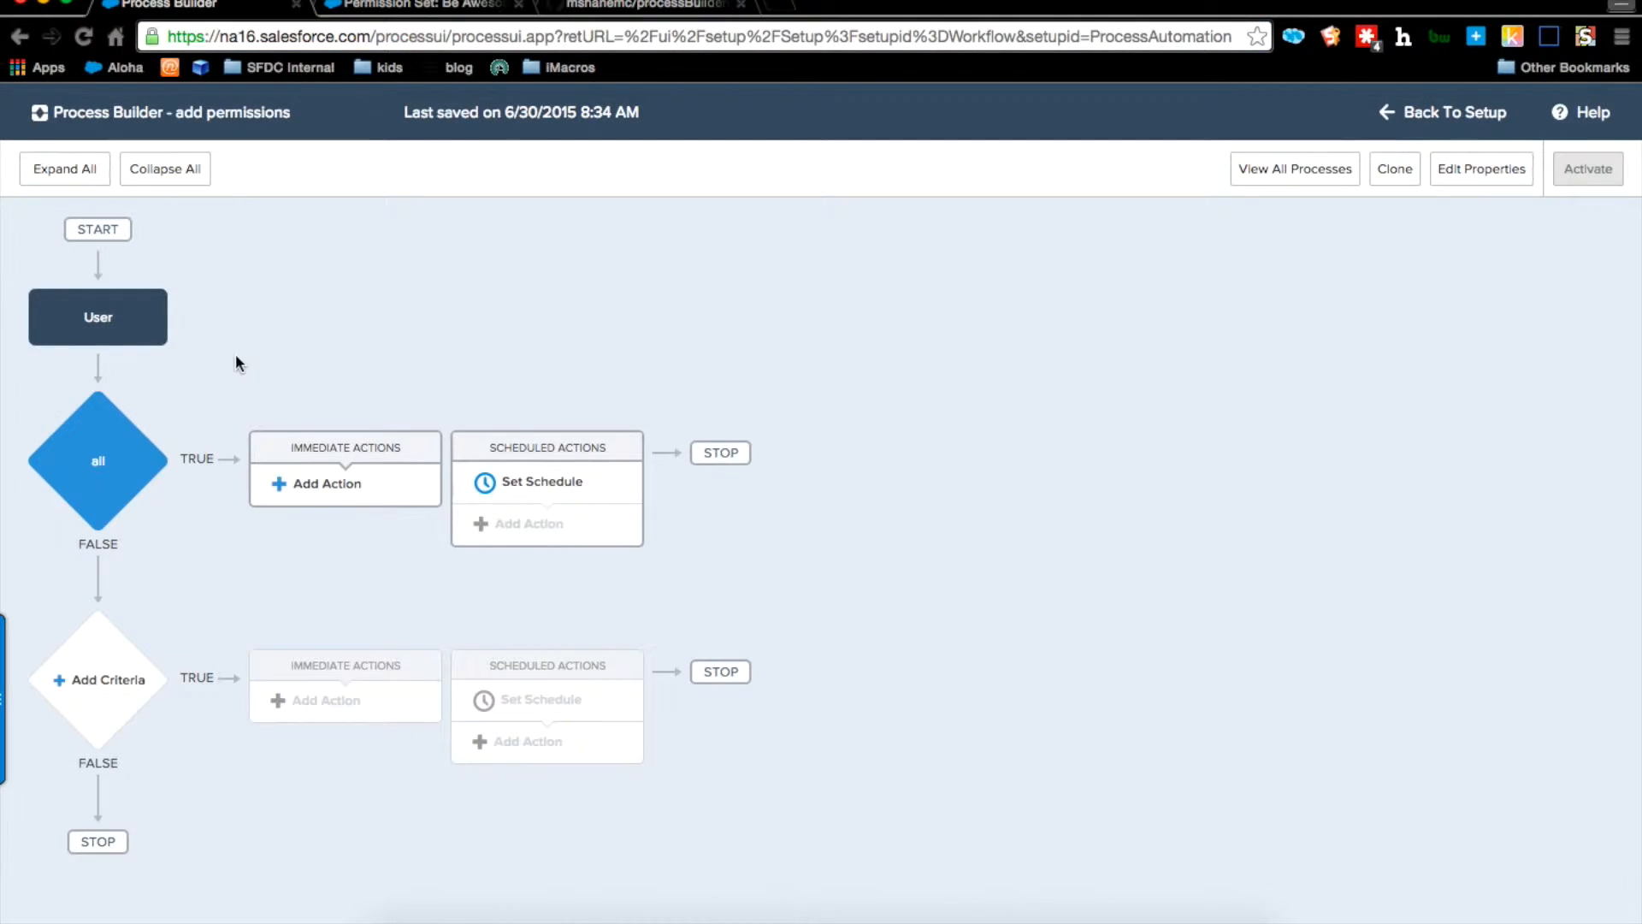
left_click(43, 295)
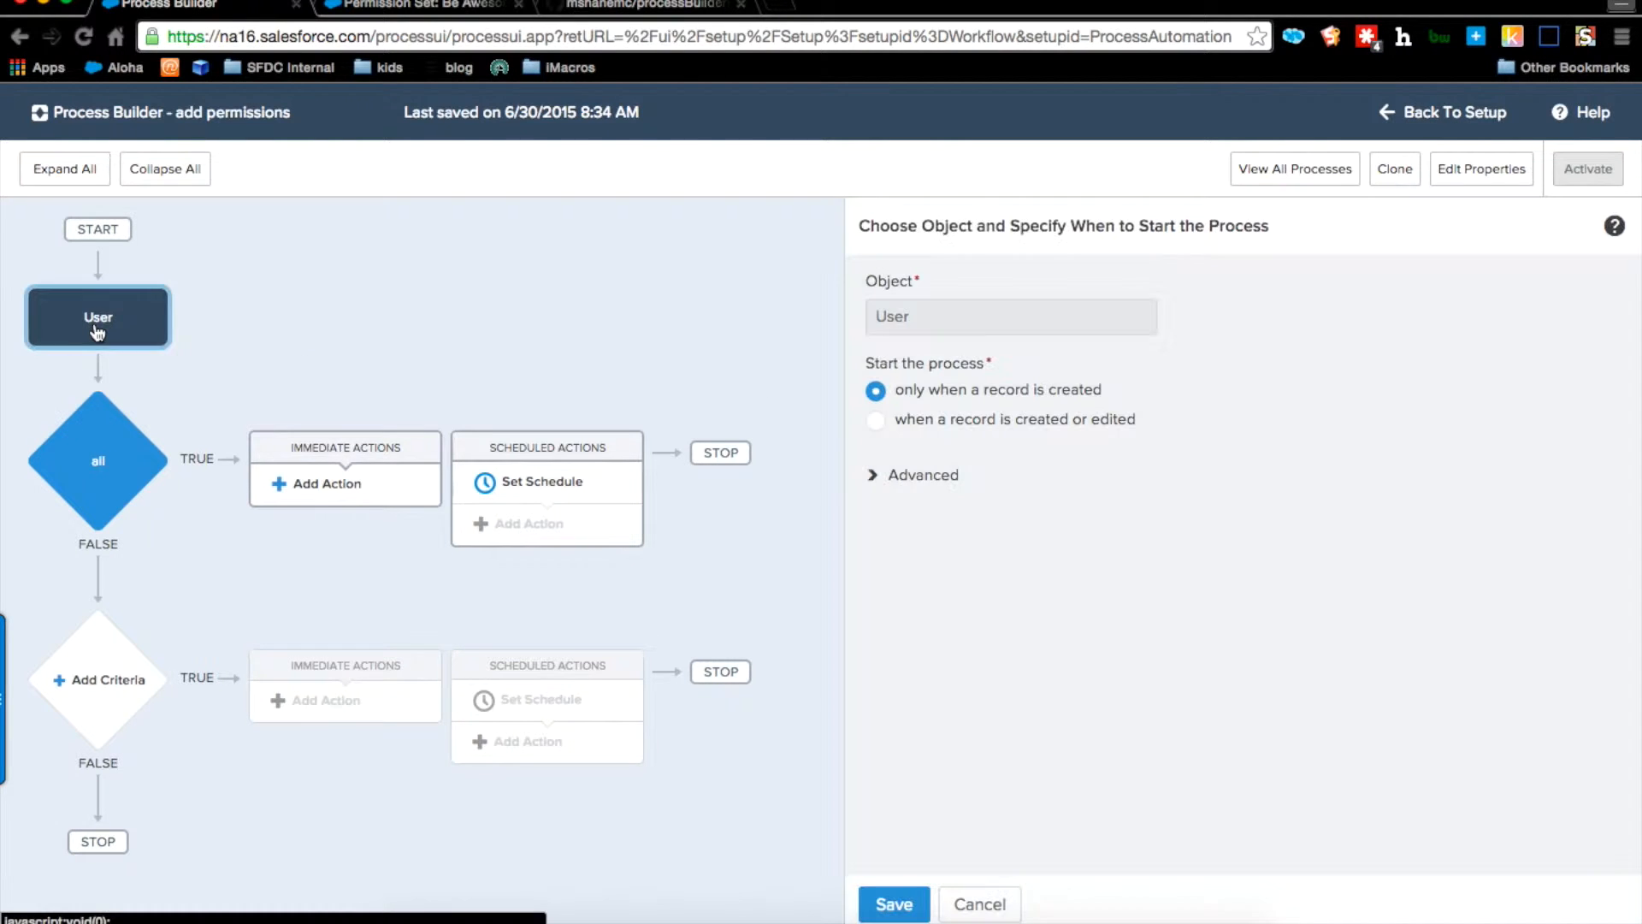
left_click(106, 475)
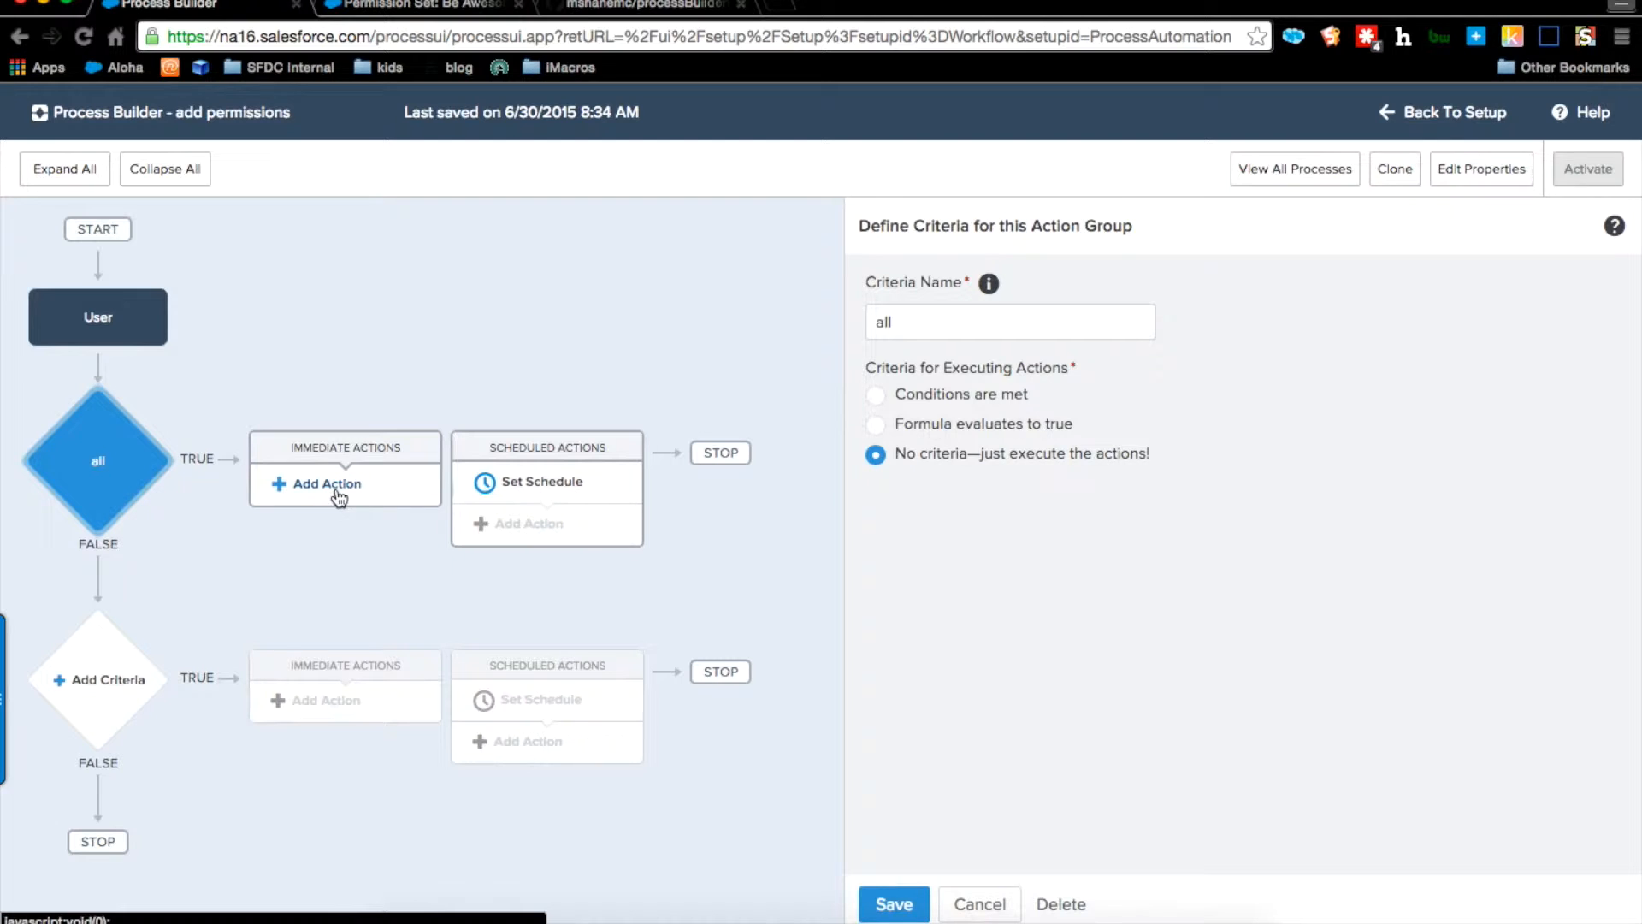
Step: Add an immediate Apex action named add be awesome to the all criteria, using the PBBAddPermSet class
left_click(352, 488)
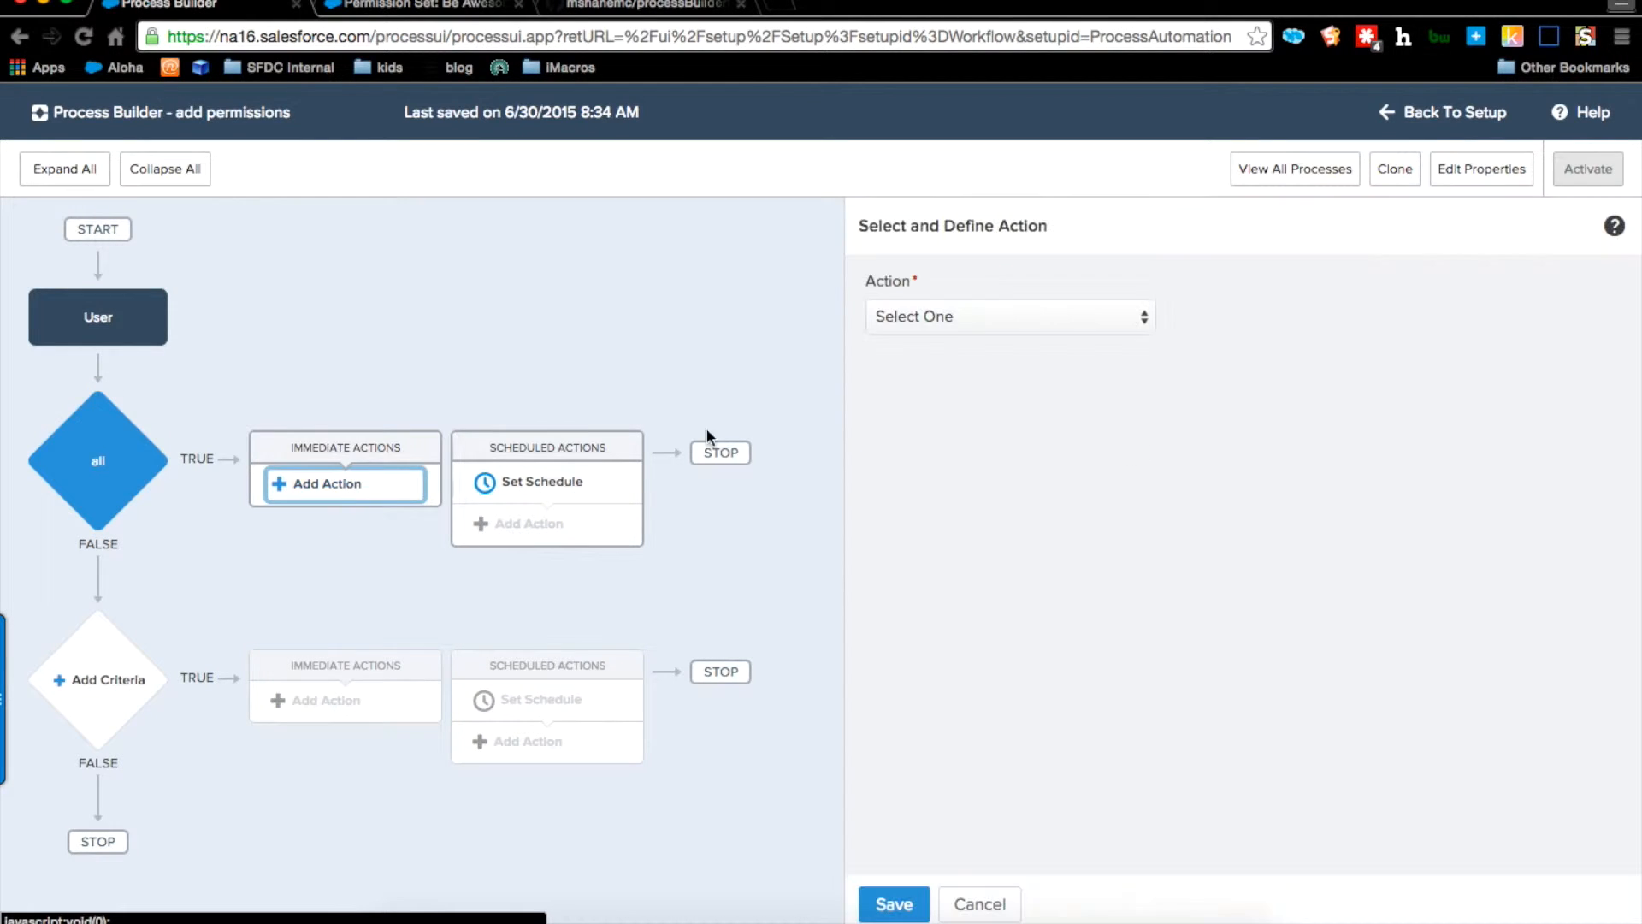
left_click(1057, 317)
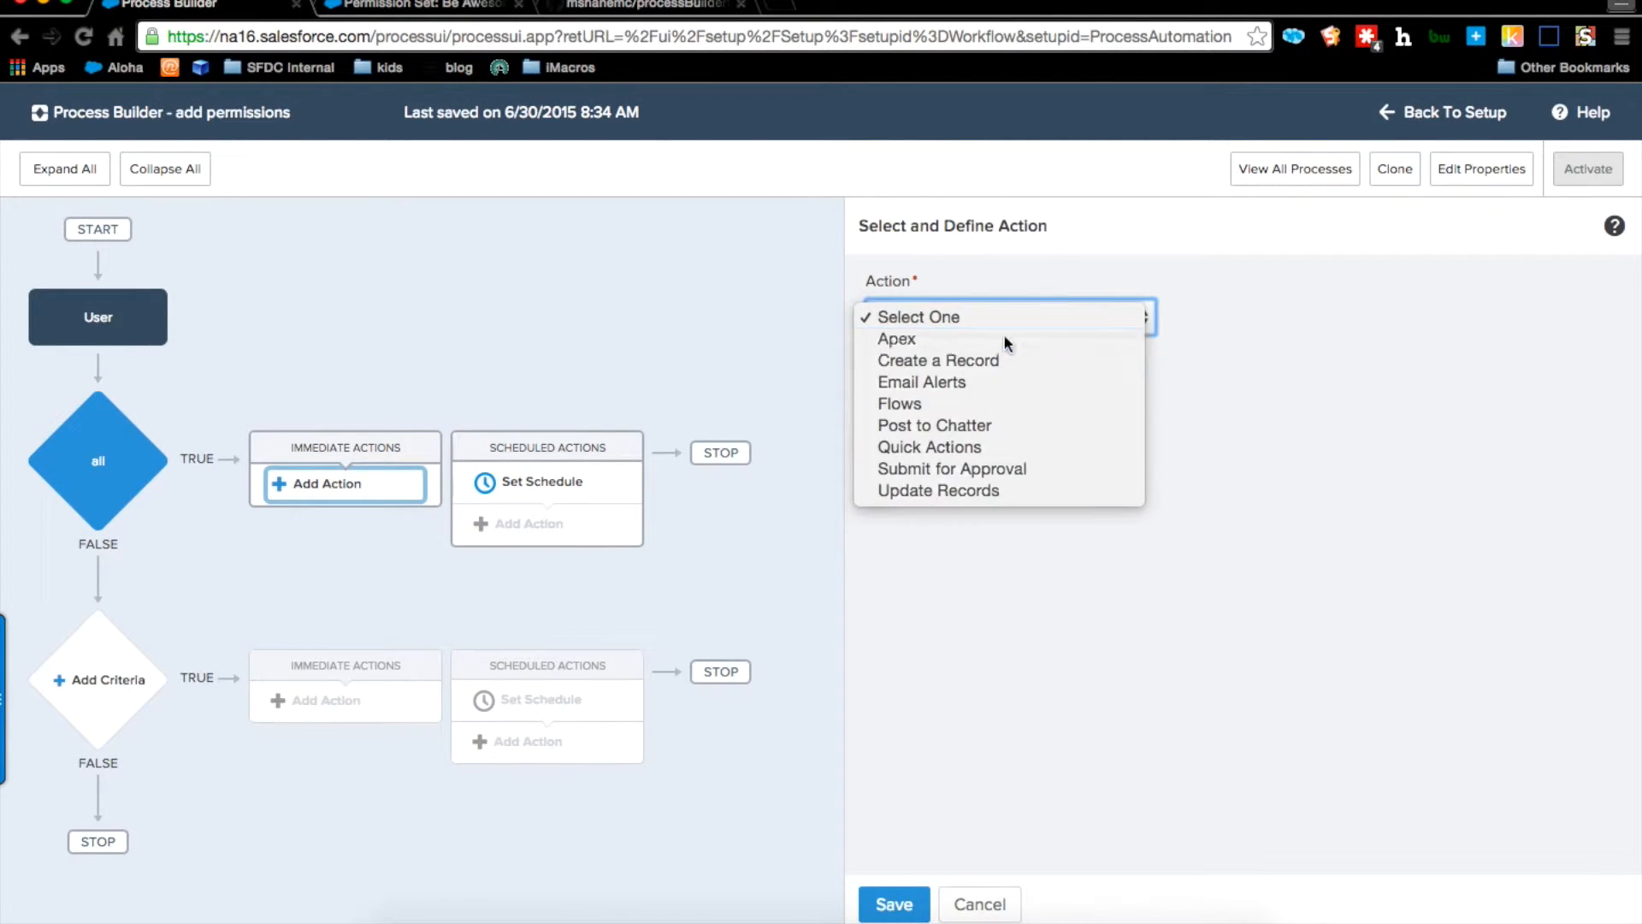
left_click(1005, 338)
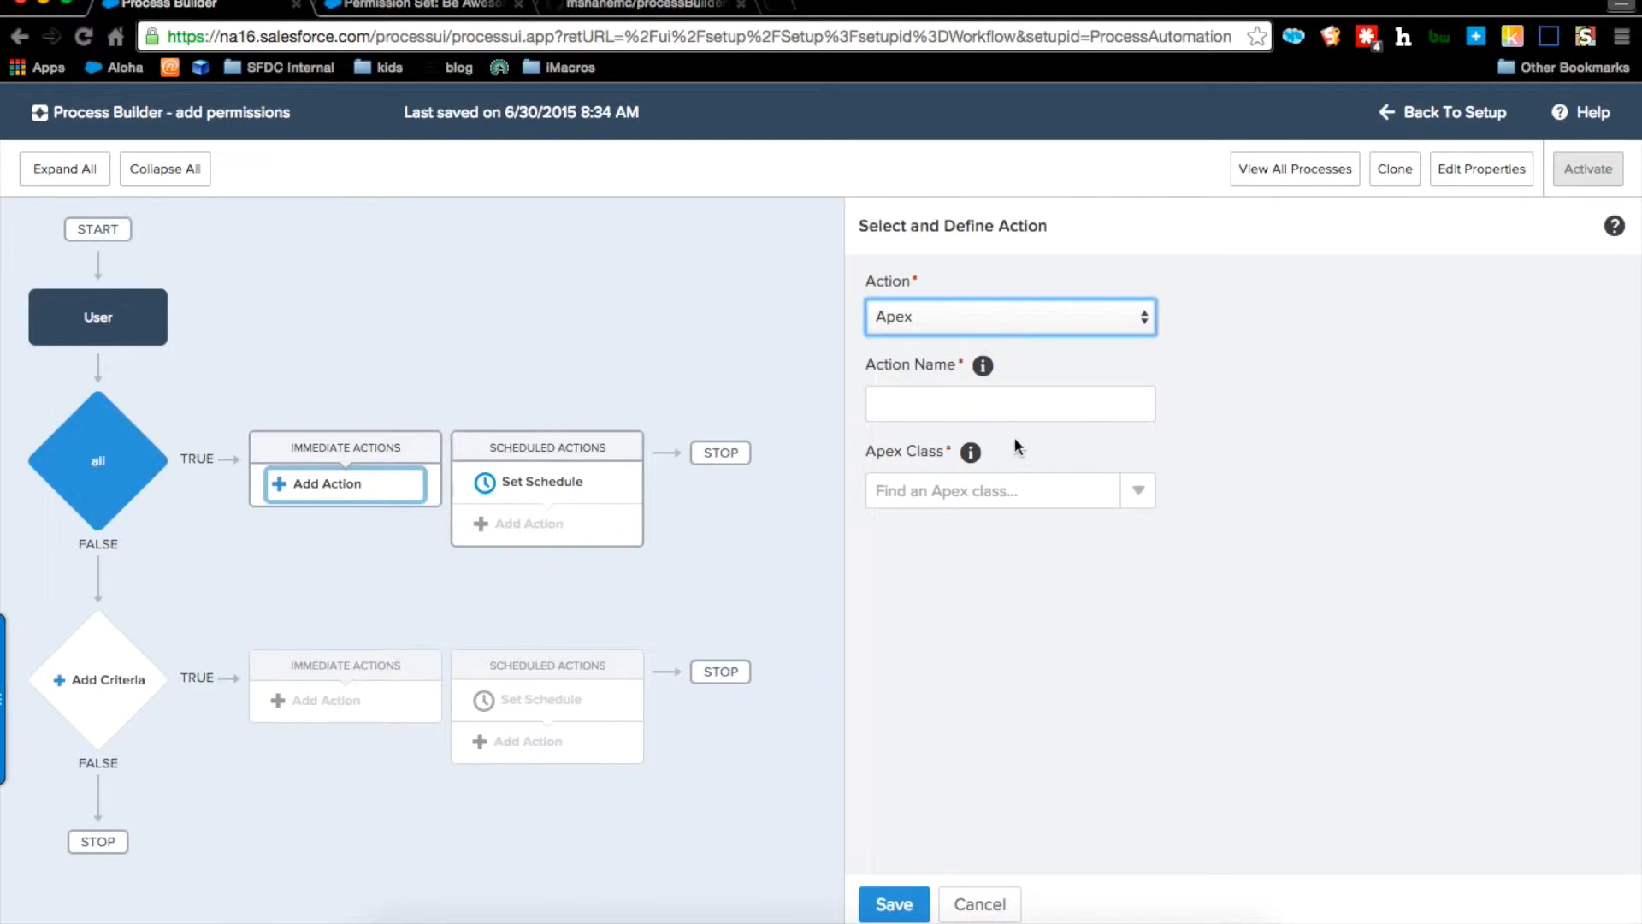
left_click(1035, 410)
type("add be awesome")
key("Tab")
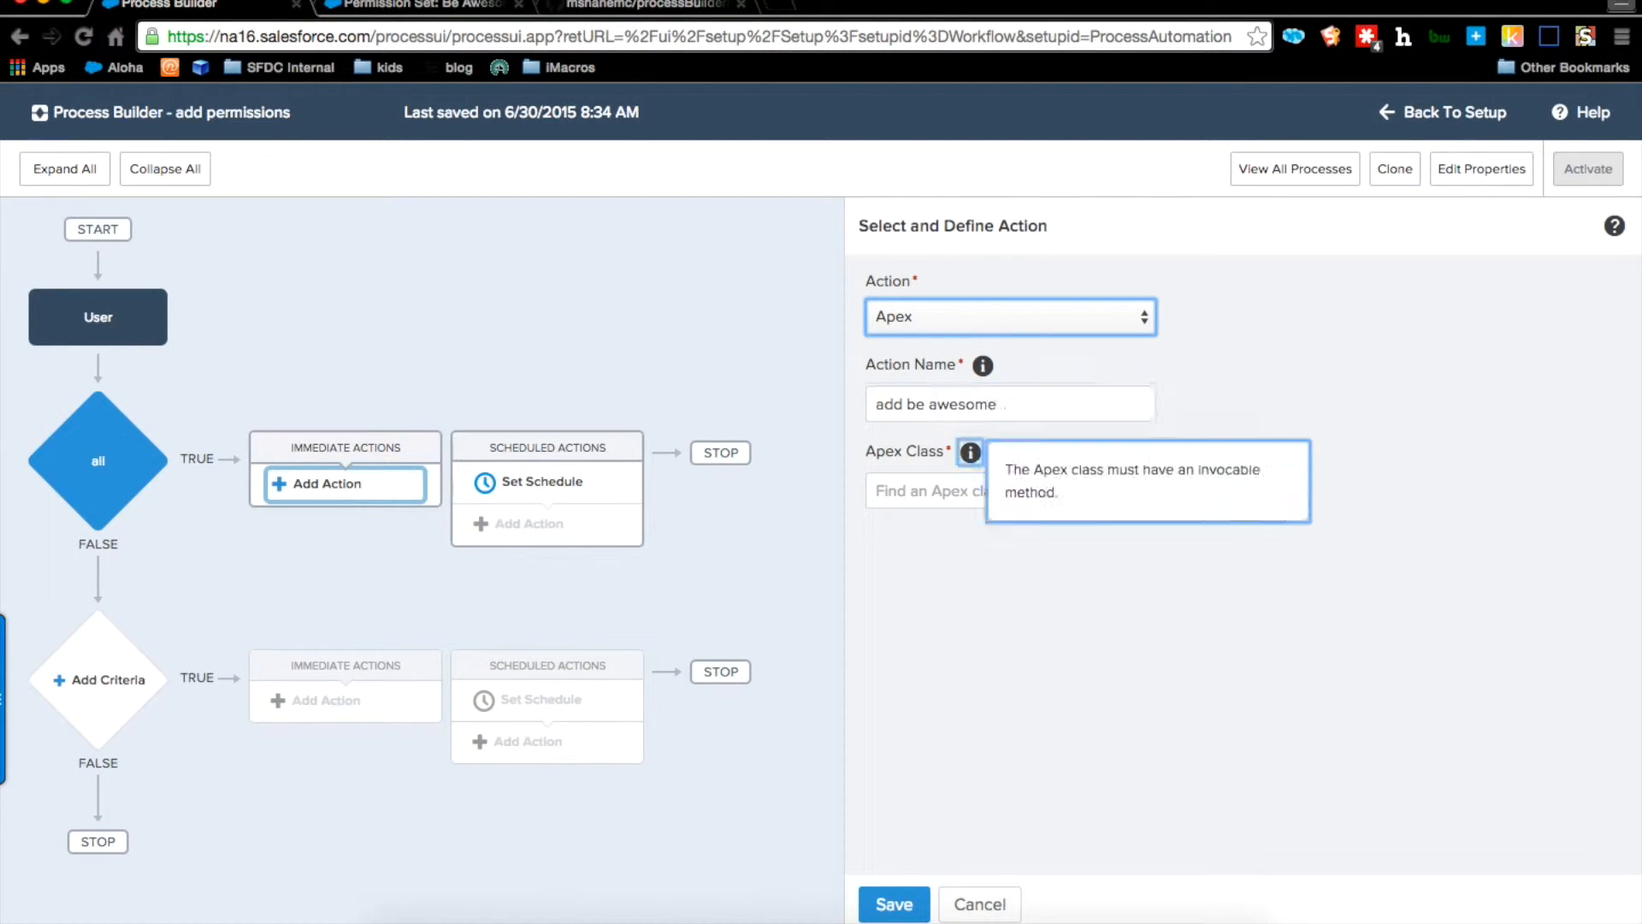
left_click(972, 487)
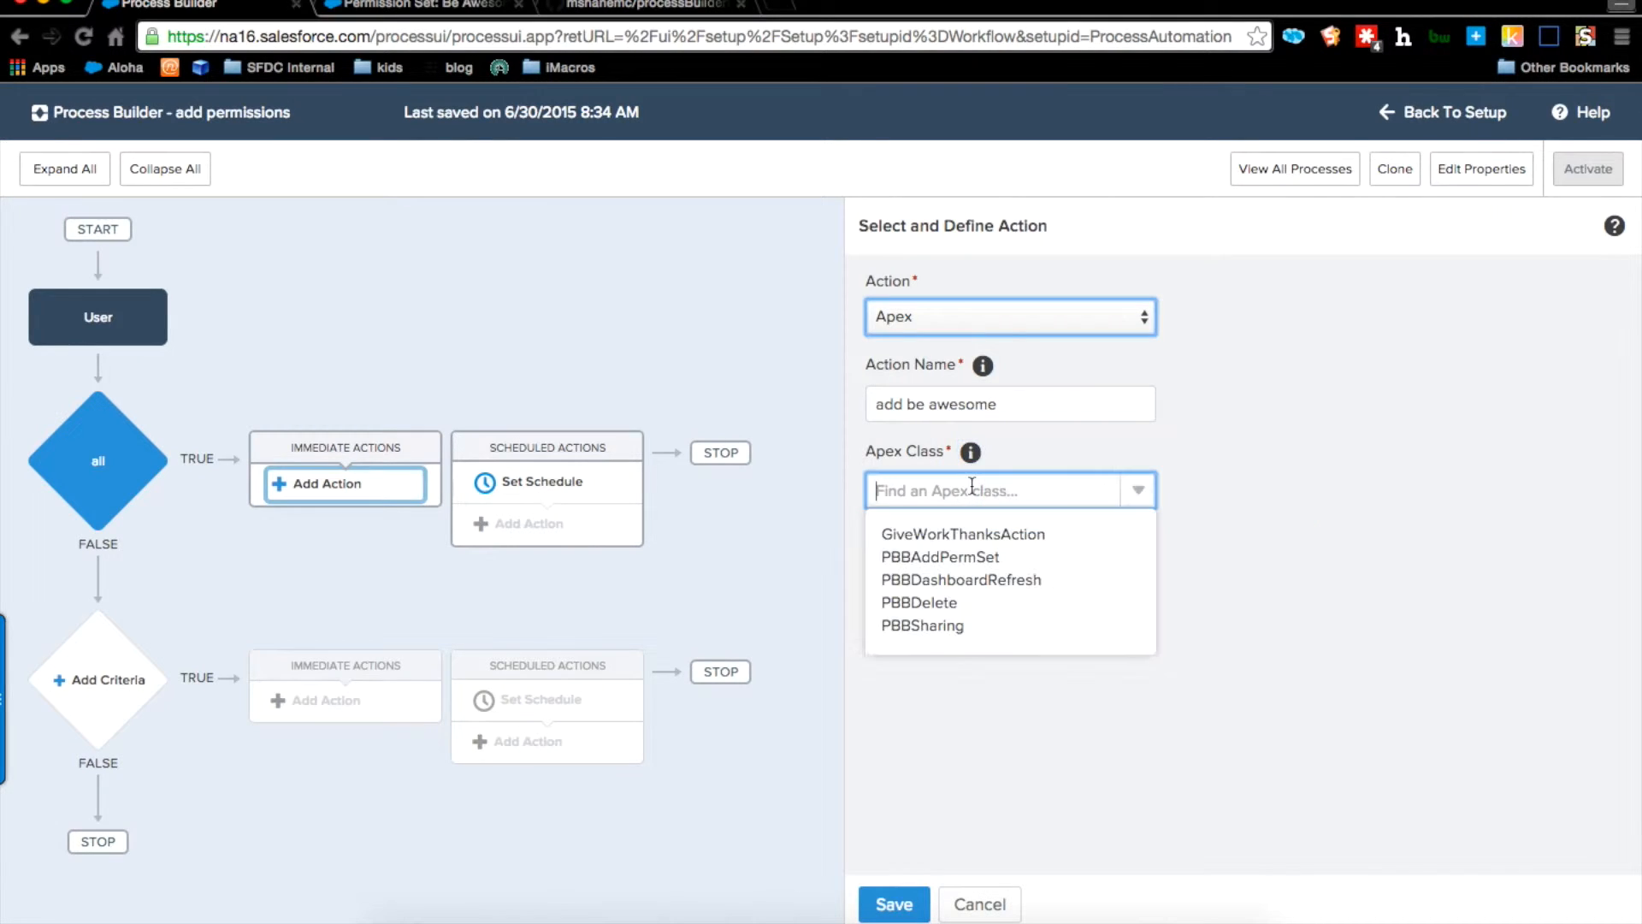
left_click(990, 557)
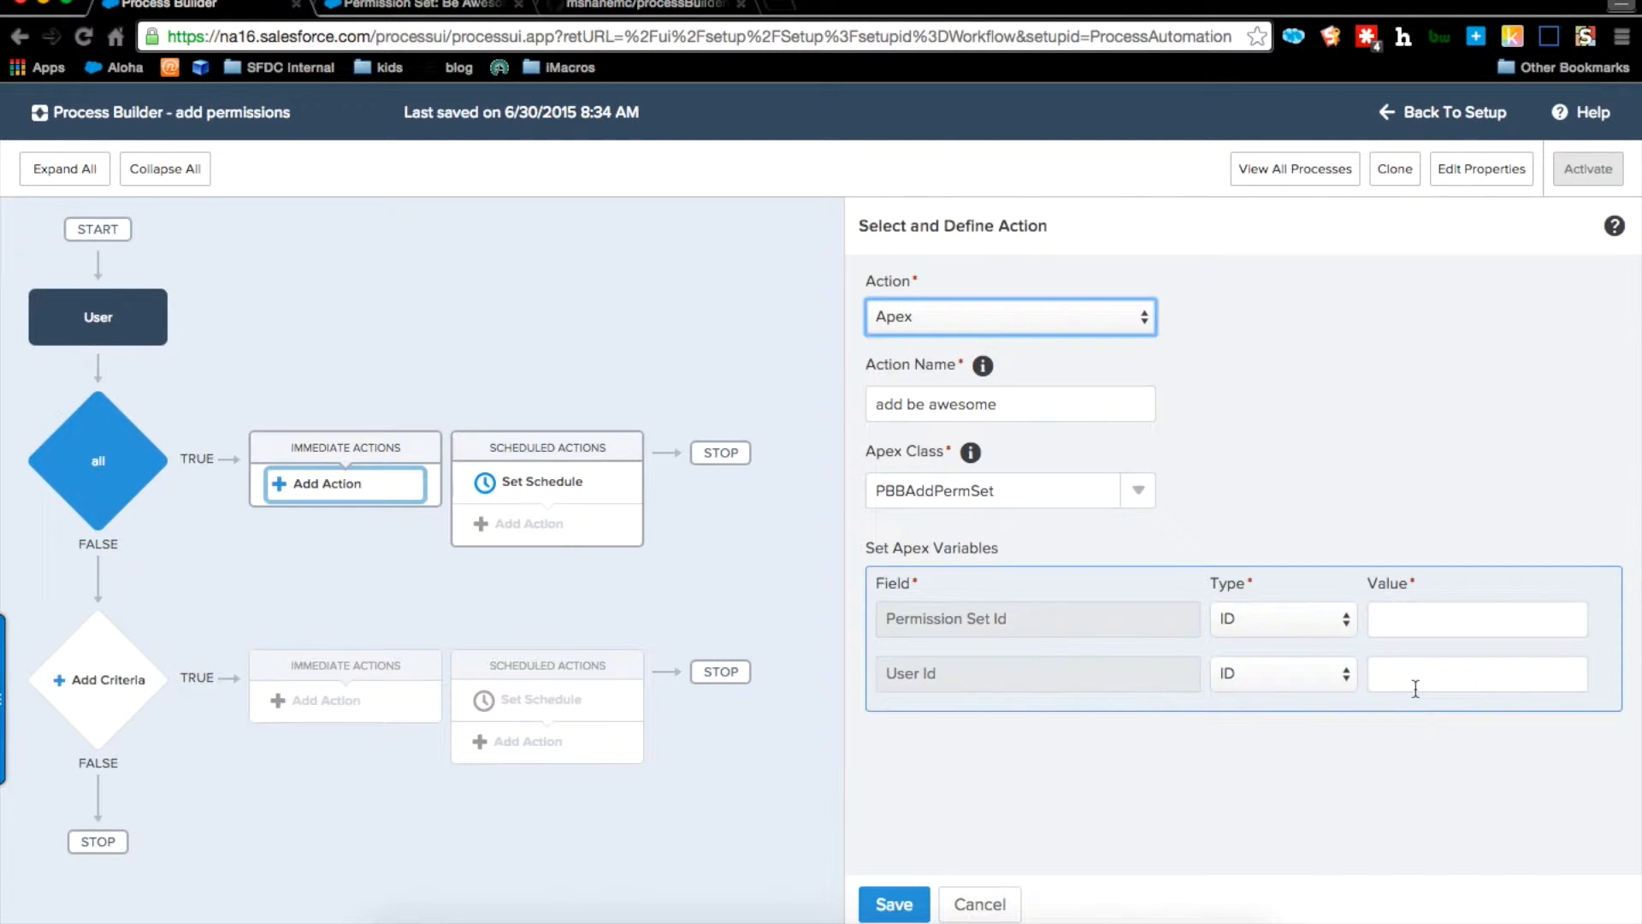
Step: Set the action's User Id variable to a reference to the triggering user's User ID field, [User].Id
left_click(1291, 674)
left_click(1293, 691)
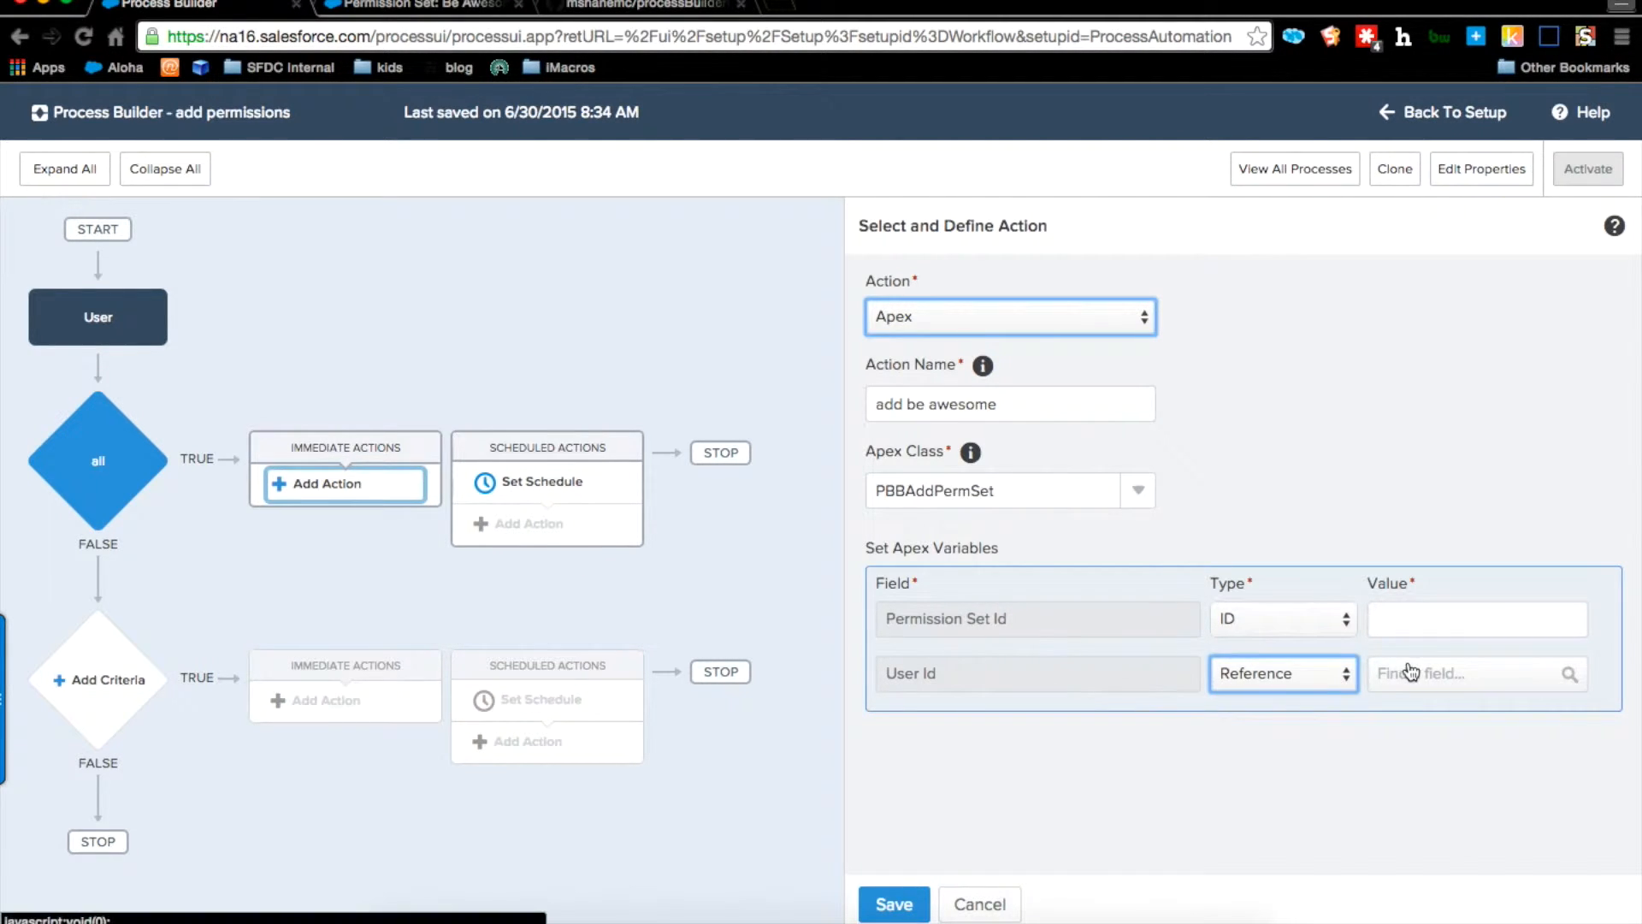
left_click(1411, 672)
left_click(554, 258)
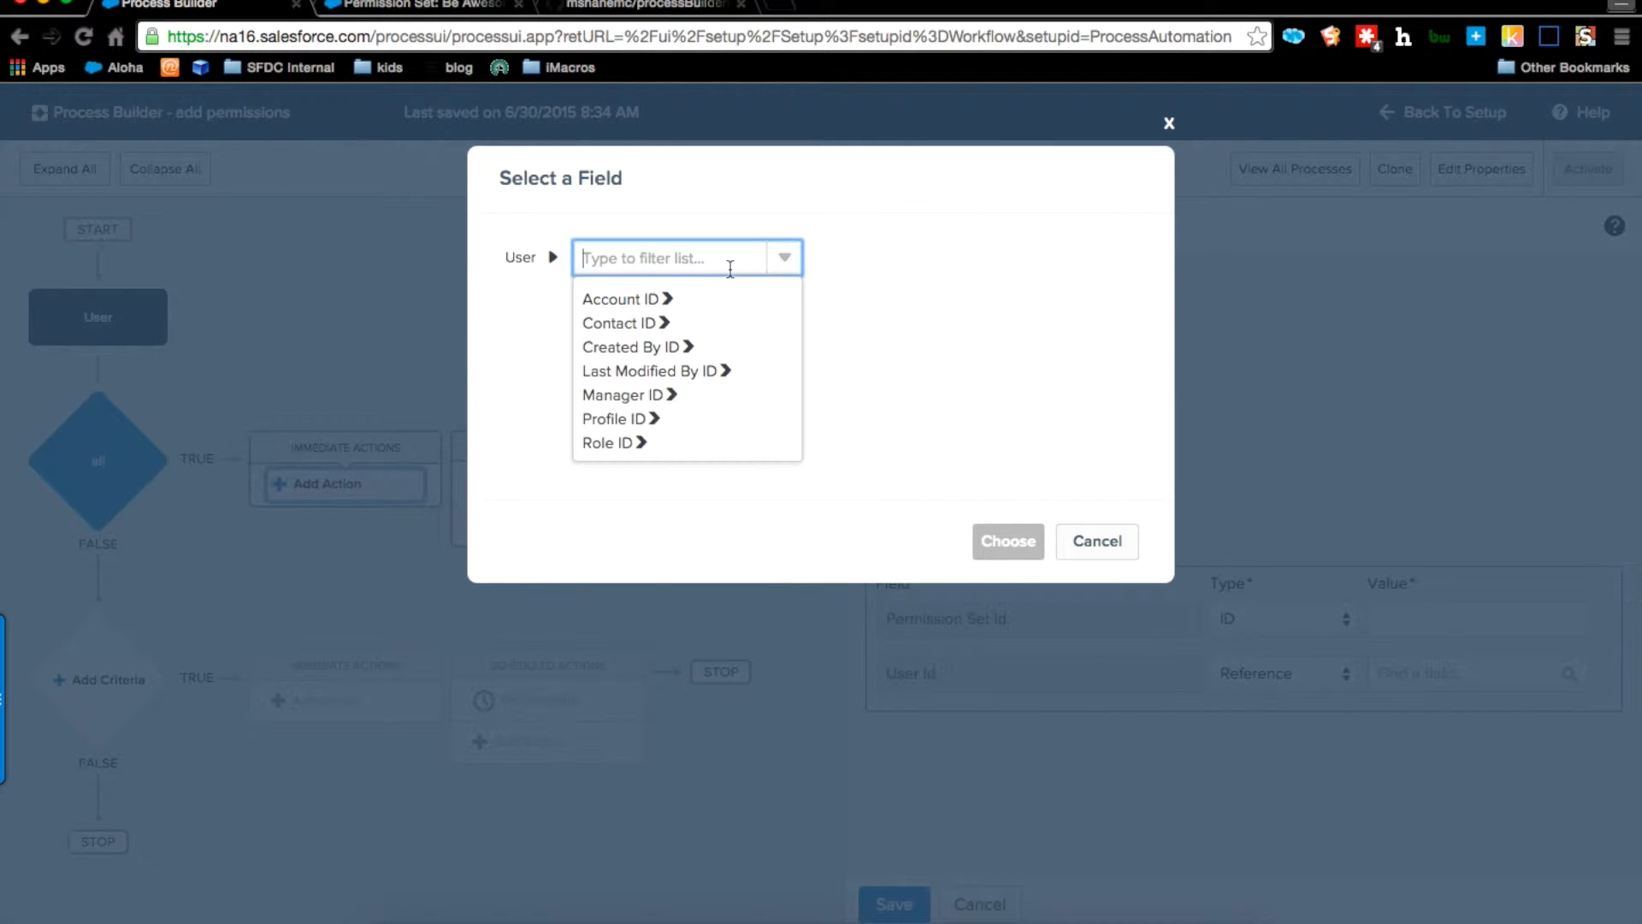
type("id")
scroll(669, 394, "down", 5)
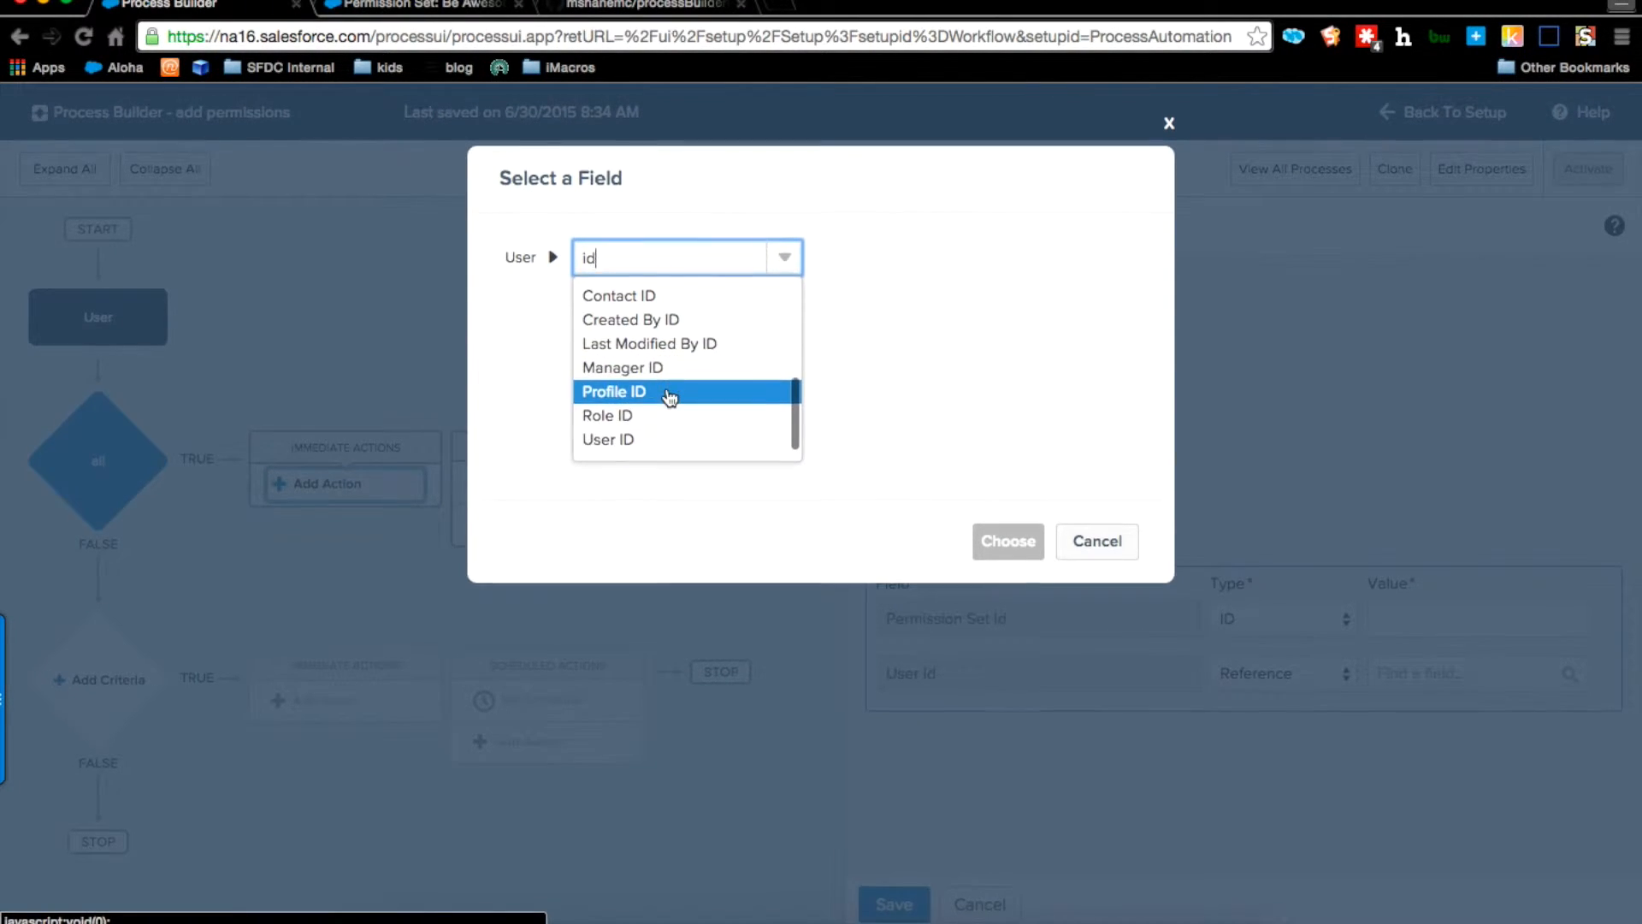
left_click(665, 442)
left_click(992, 540)
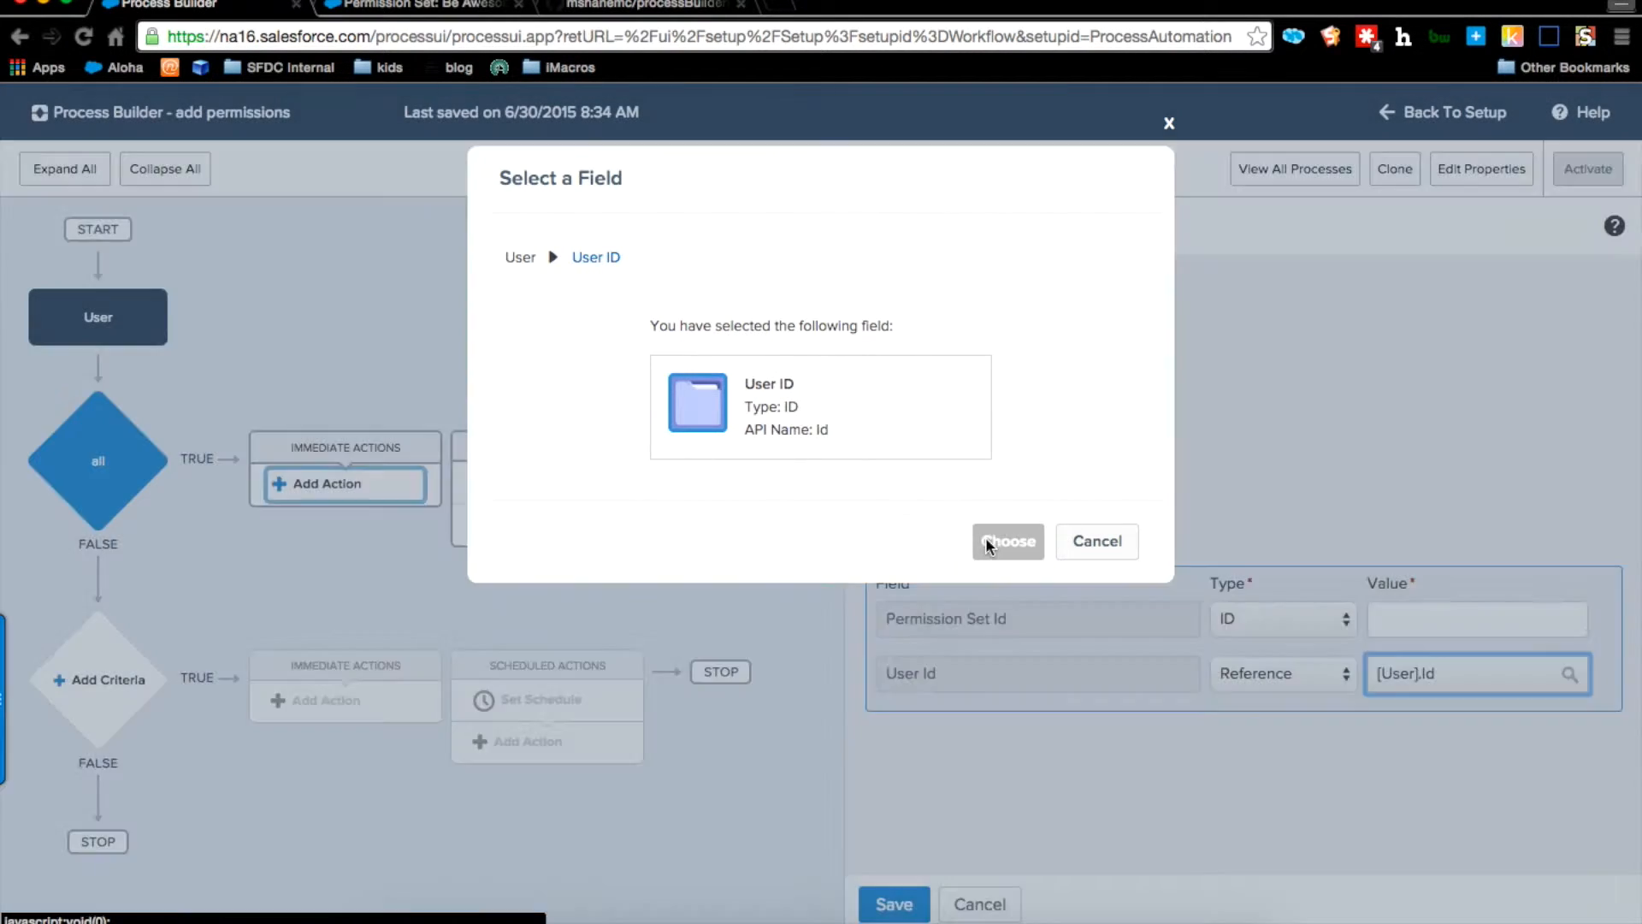
Step: Set the Permission Set Id variable to 0PSj0000000Agh6 and save the Apex action
left_click(1425, 621)
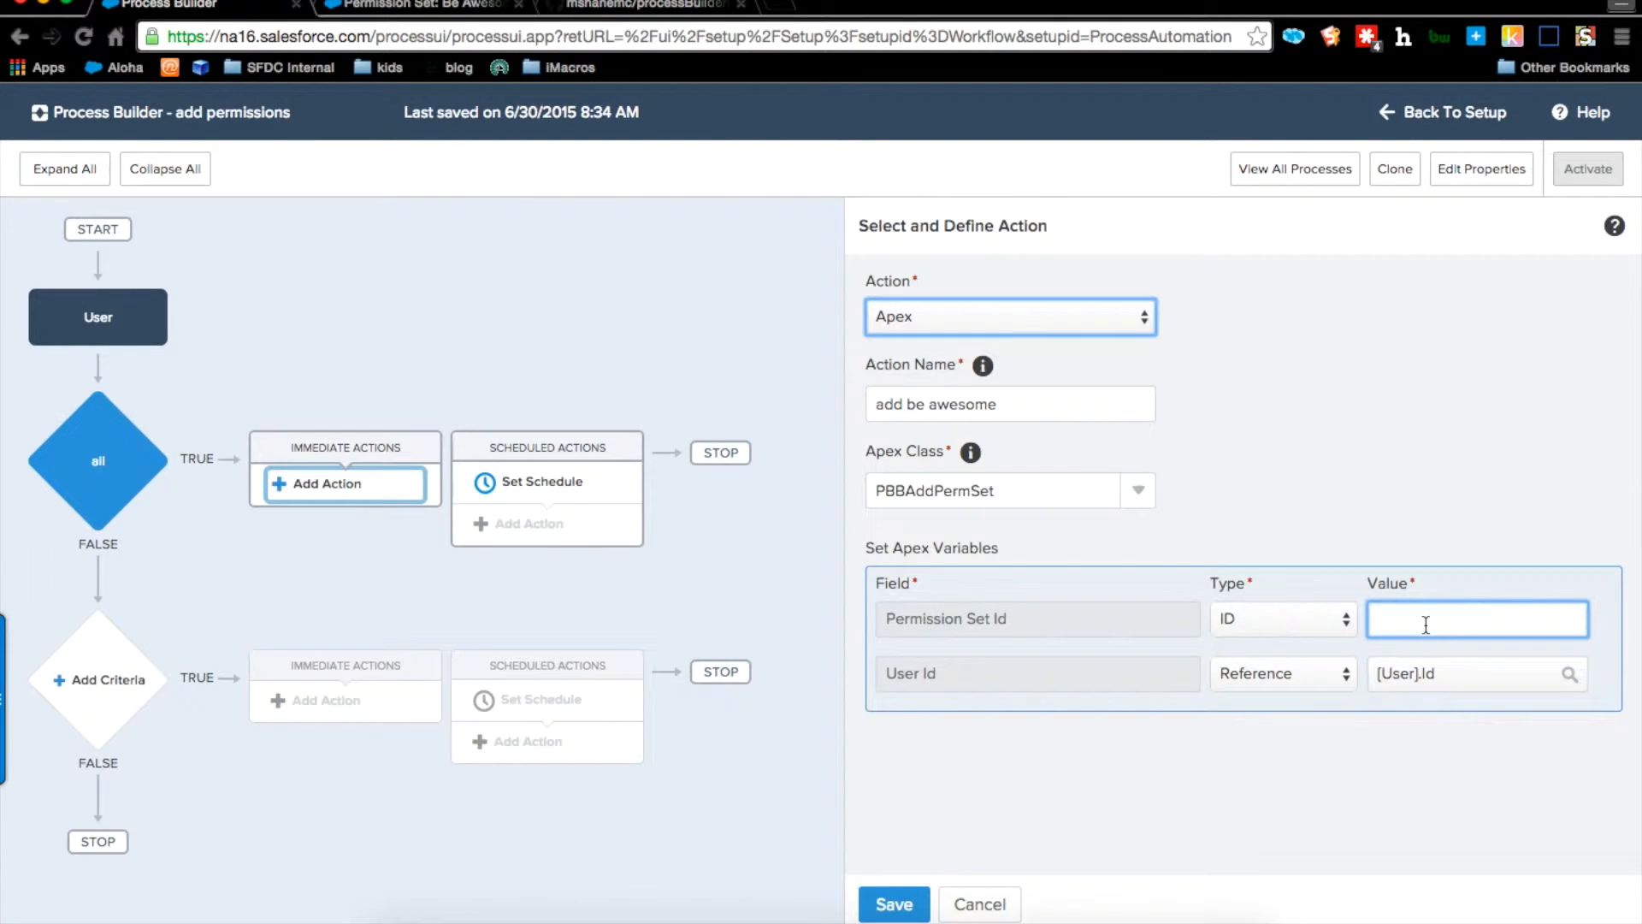
type("0PSj0000000Agh6")
left_click(1379, 480)
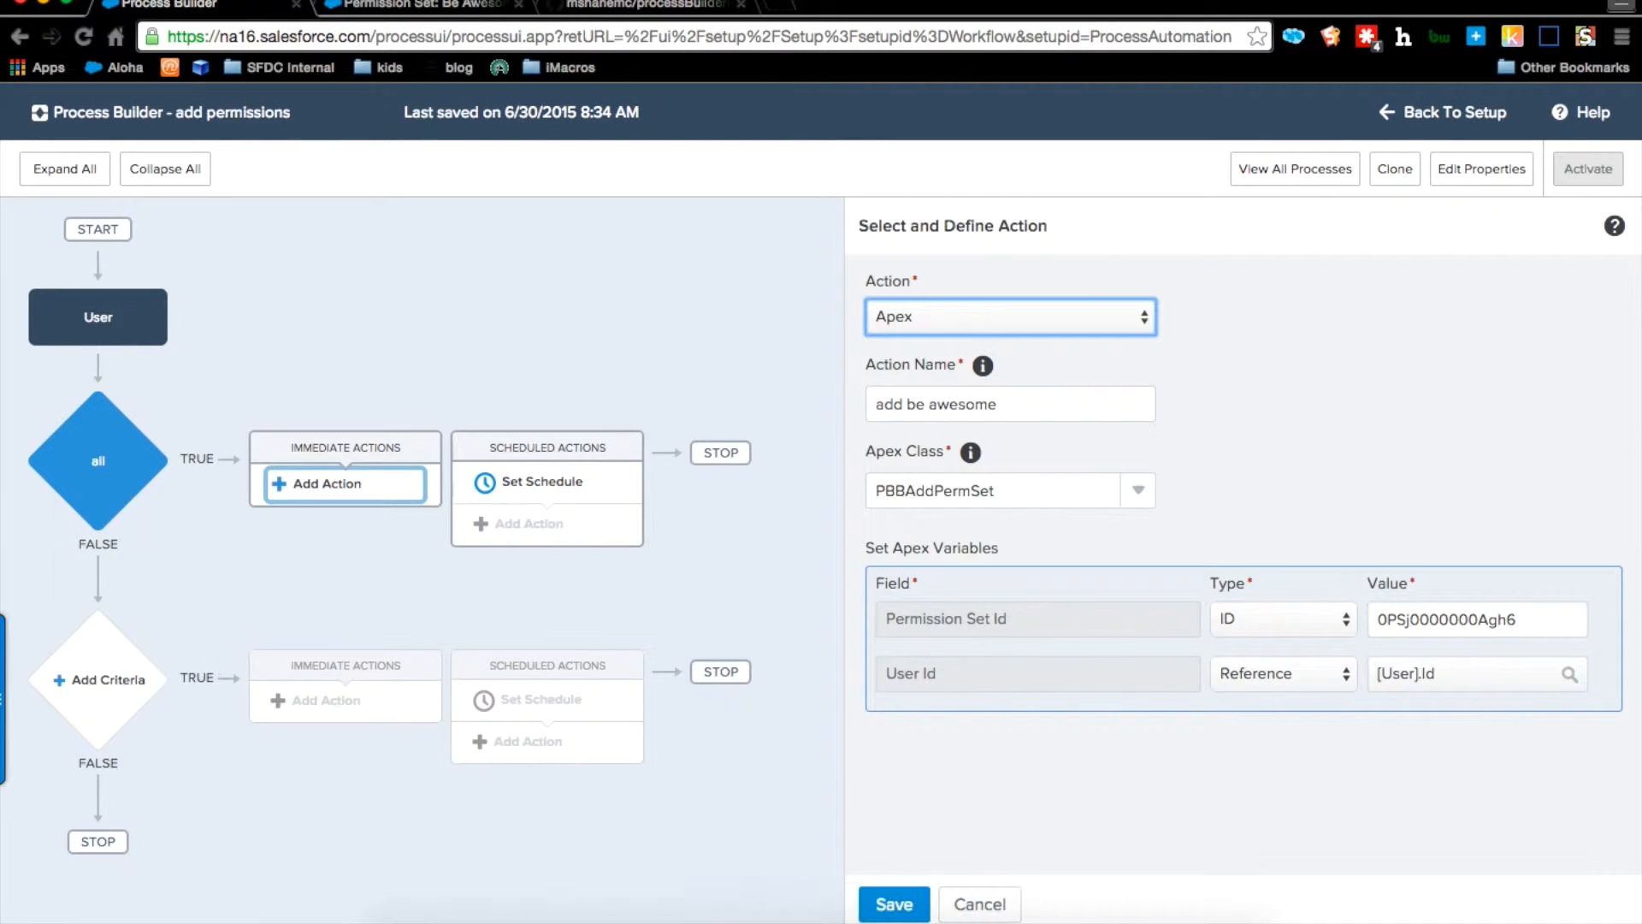
left_click(391, 6)
left_click(255, 15)
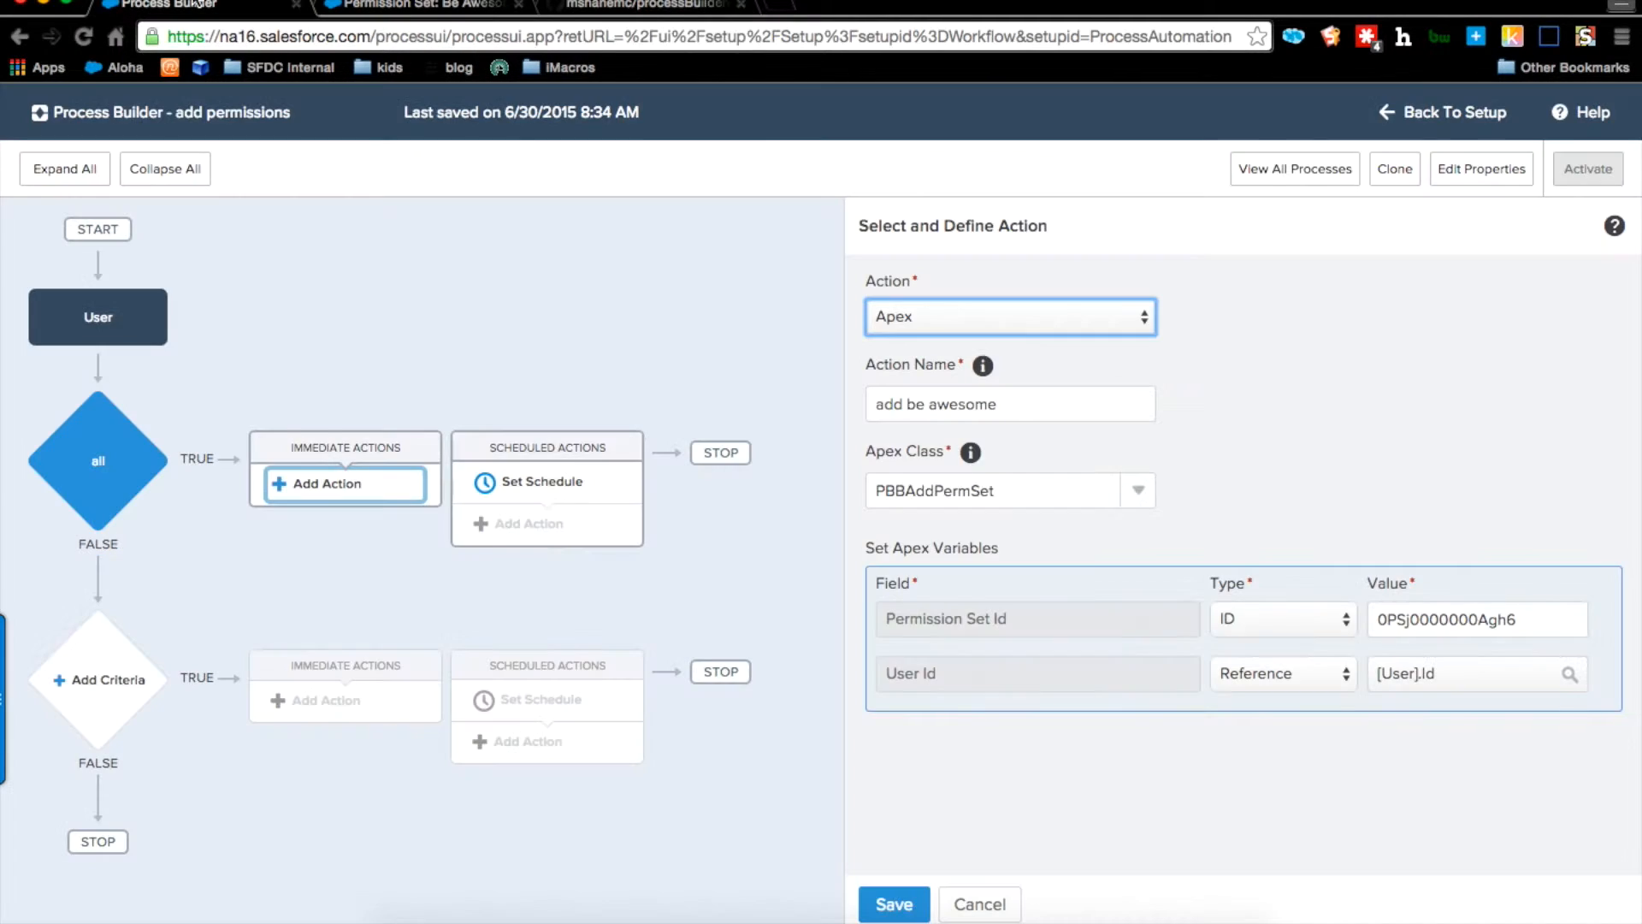
left_click(896, 905)
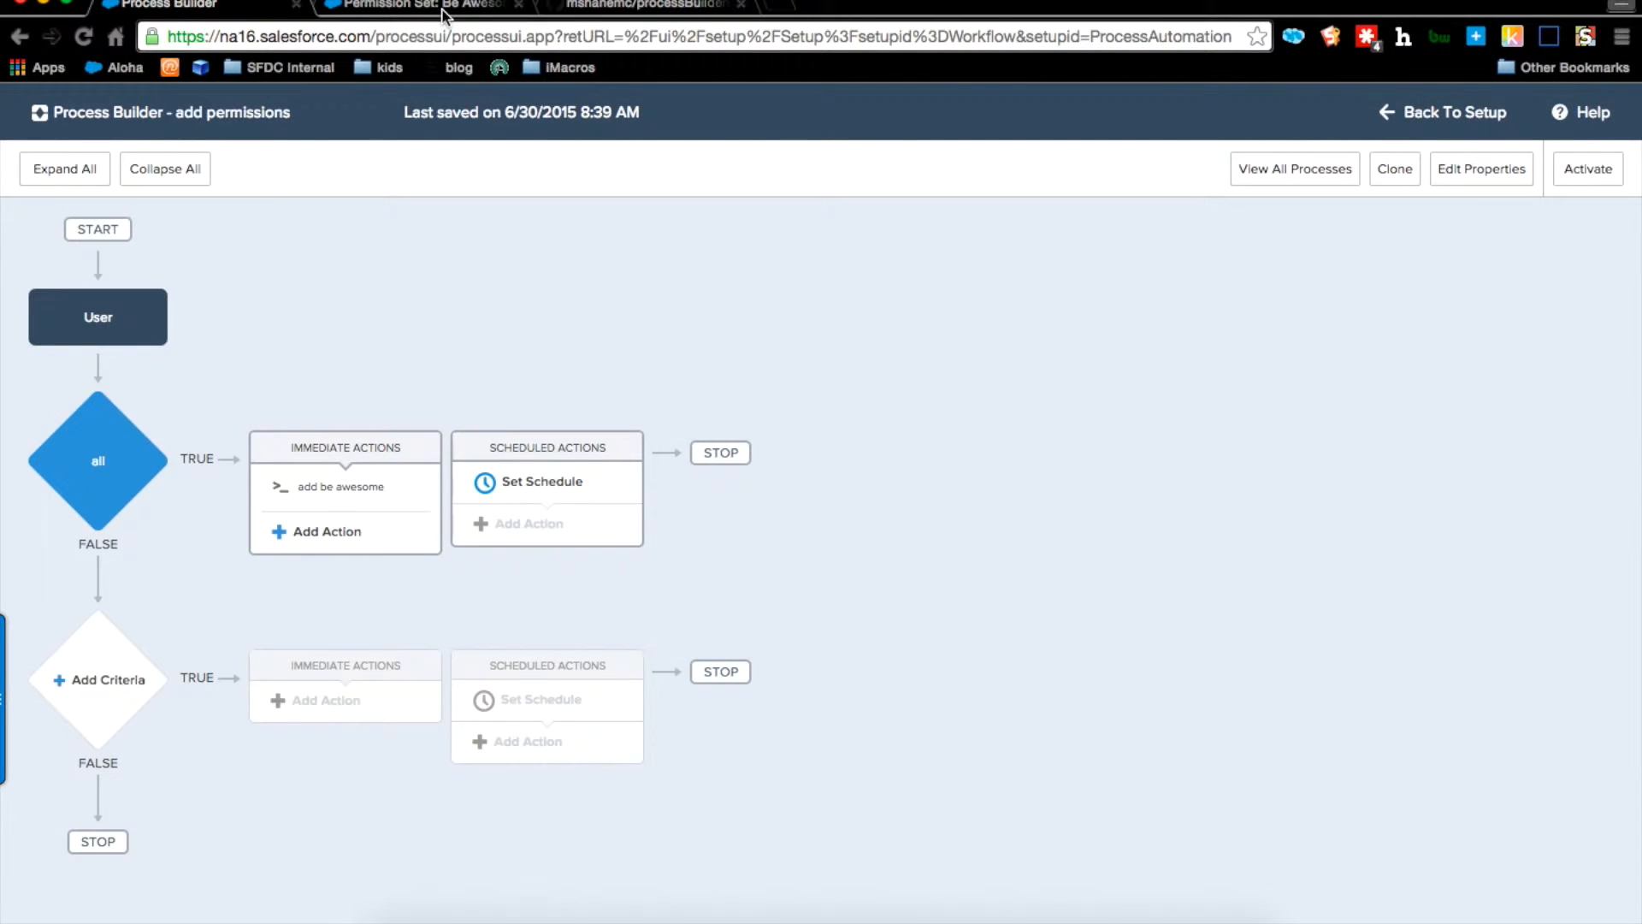
Step: Open the All Users list in the Setup page and activate the add permissions process
left_click(412, 9)
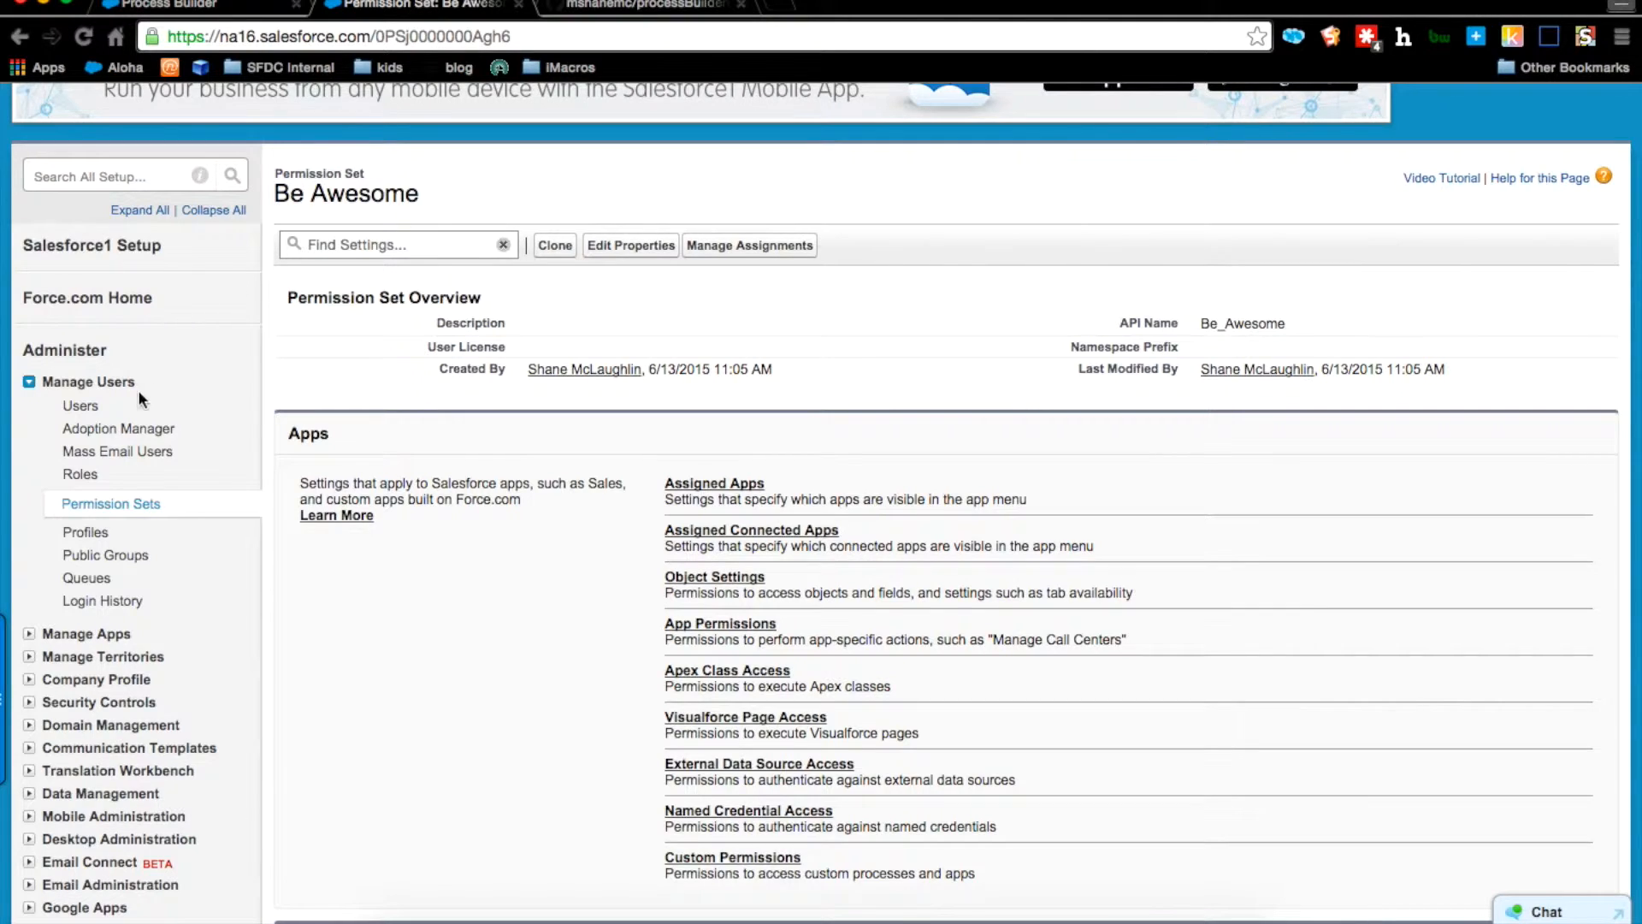
left_click(80, 407)
key("ctrl+shift+Tab")
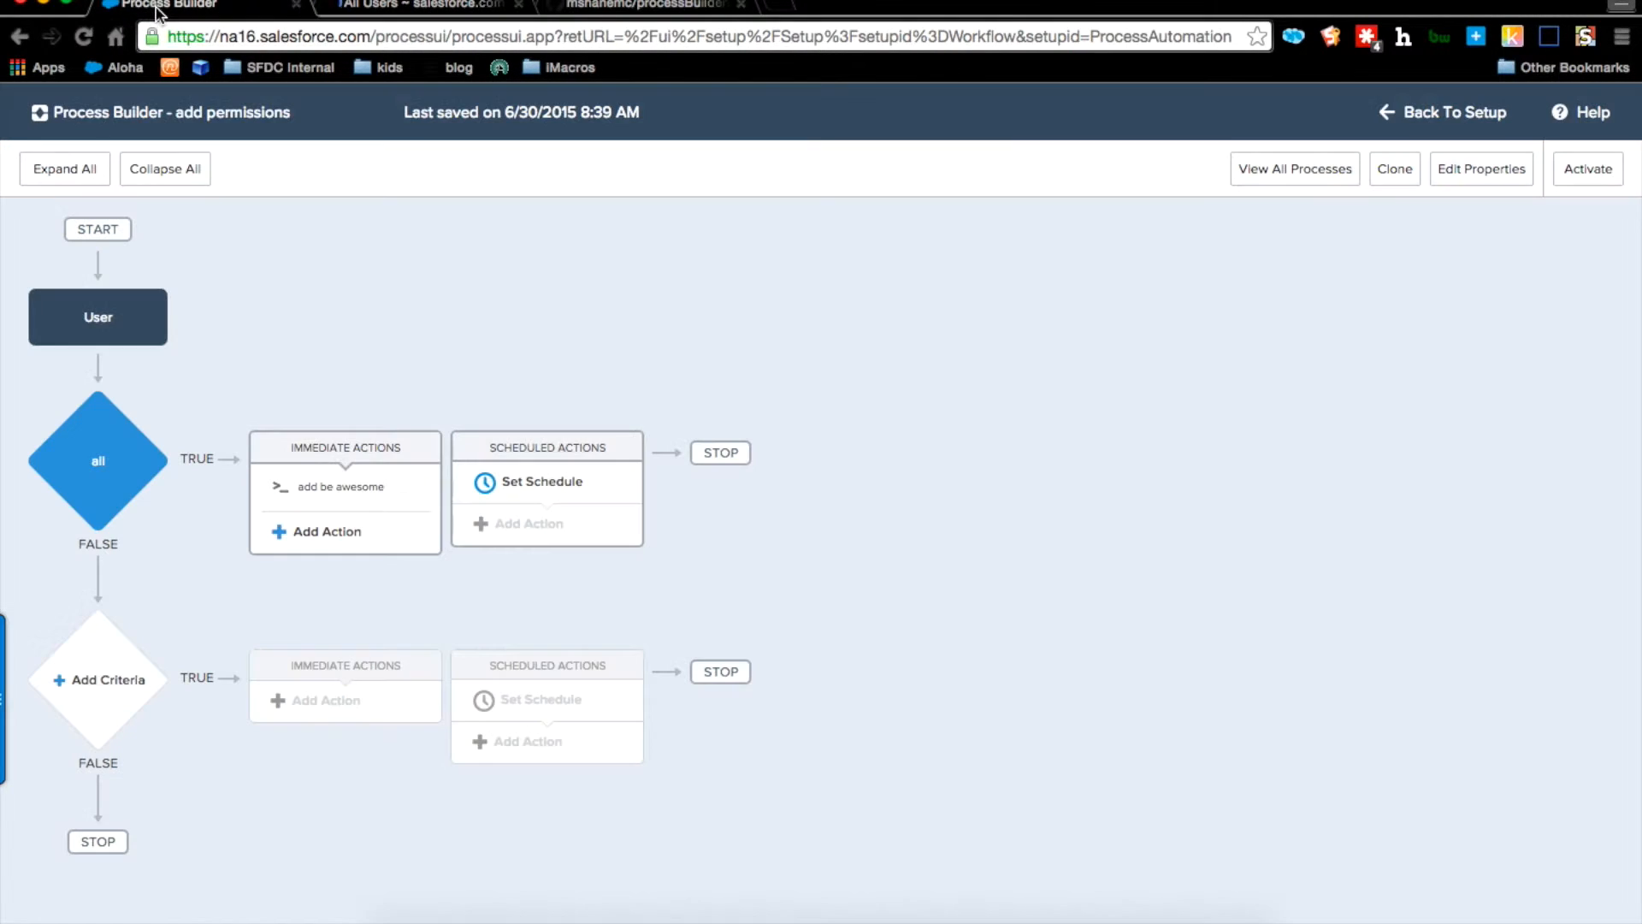
left_click(1589, 190)
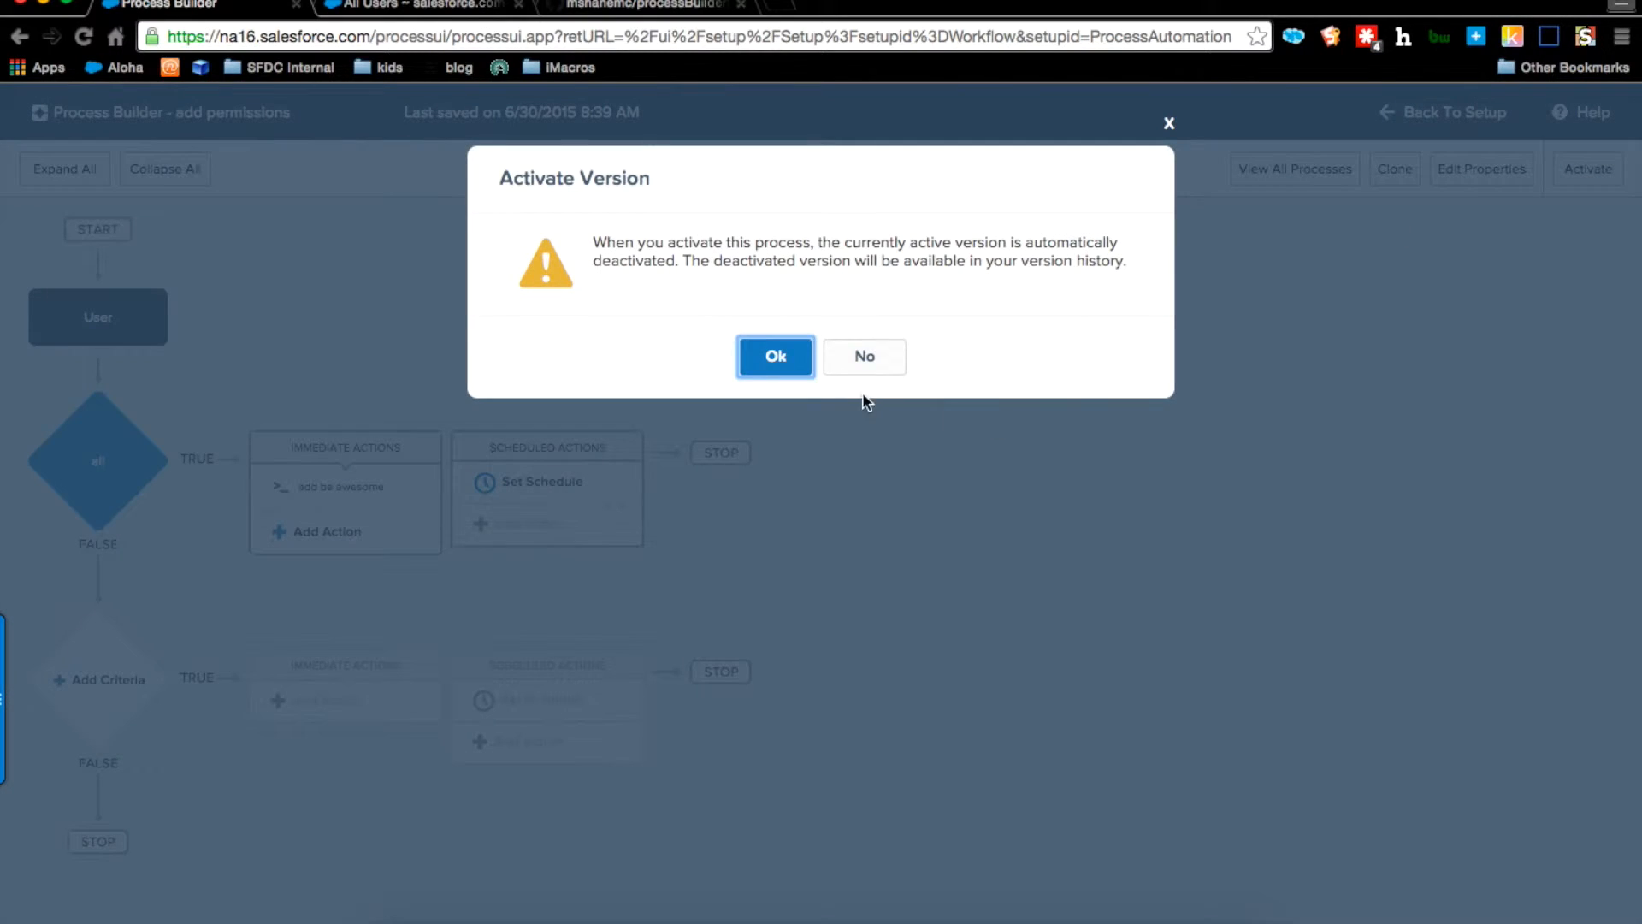
left_click(789, 368)
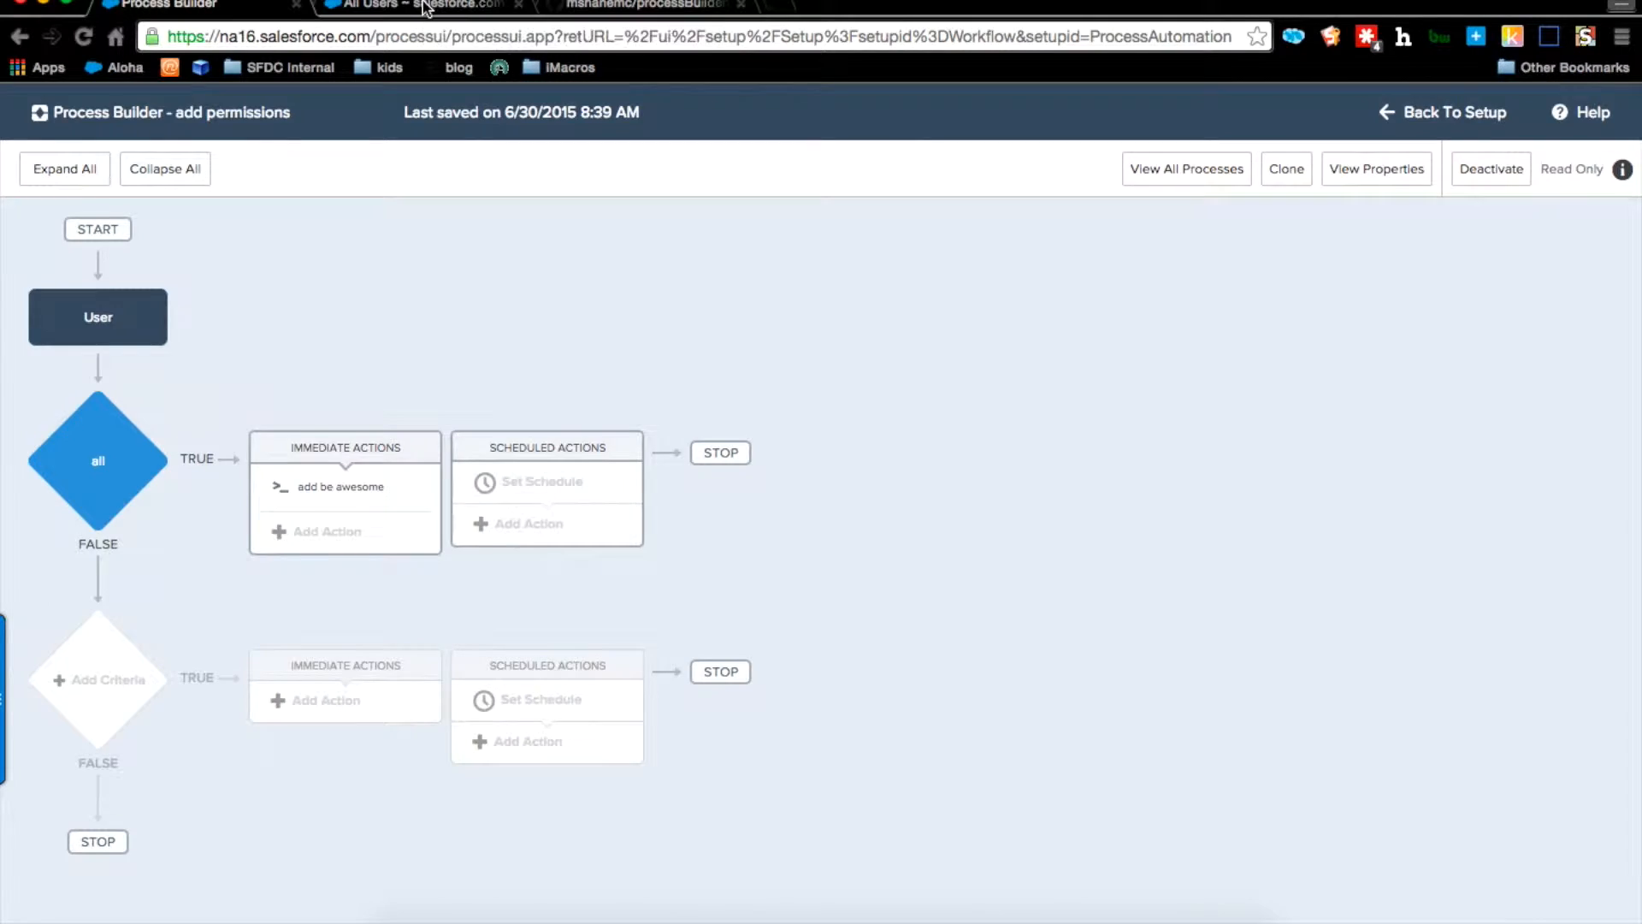
Step: Create and save a new test user with the Force.com - App Subscription User profile, and check its permission set assignments
left_click(402, 6)
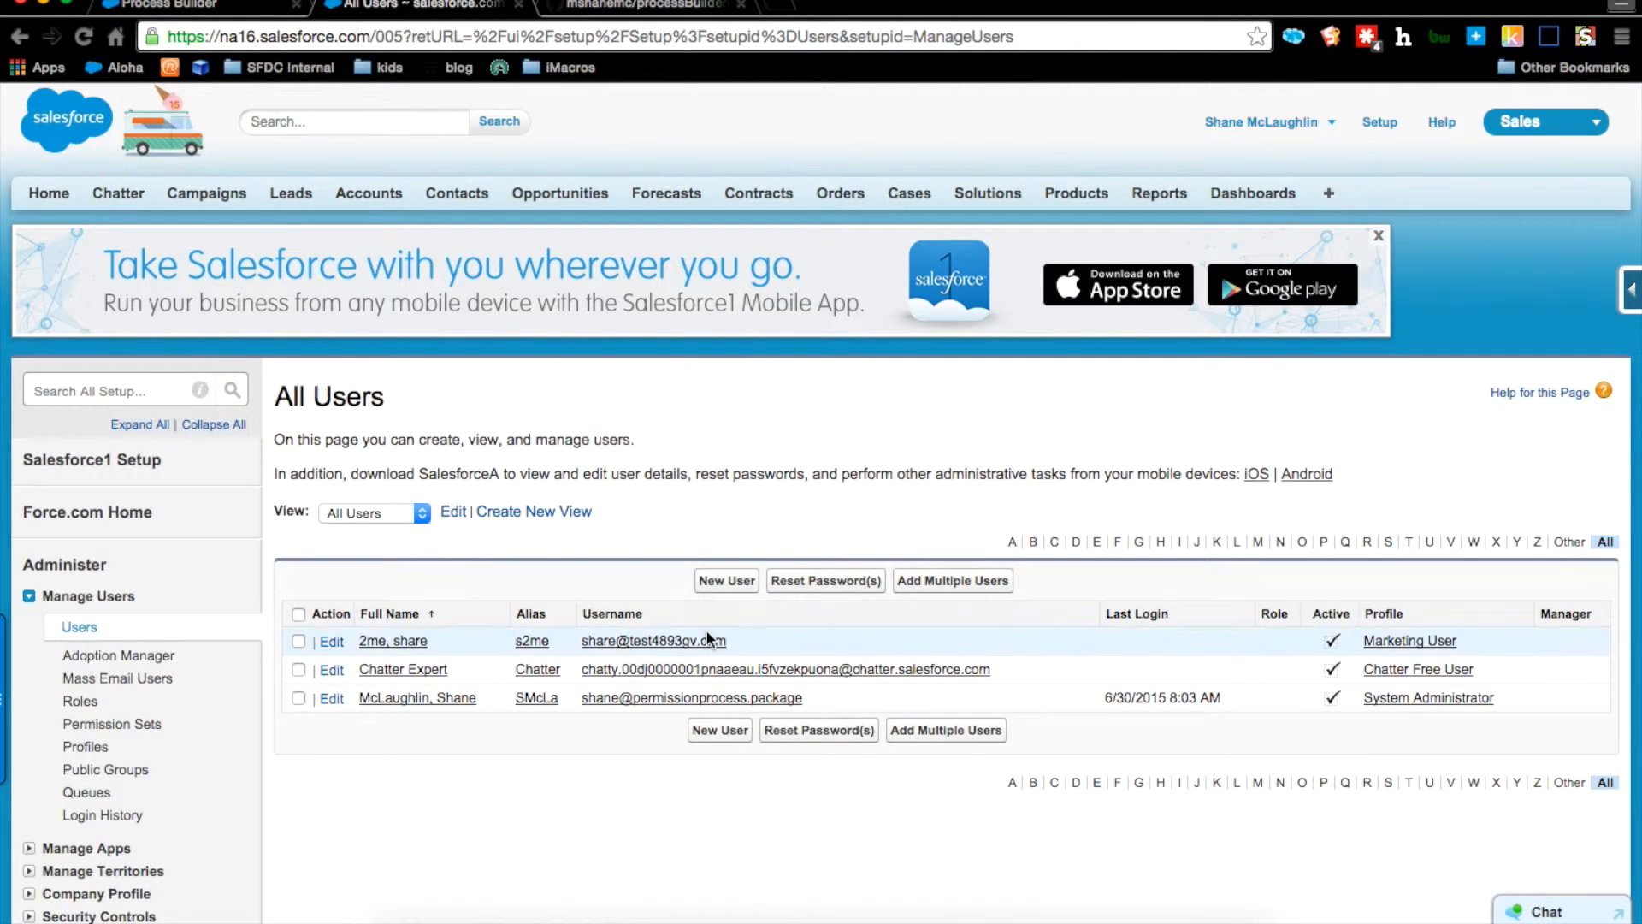
left_click(725, 581)
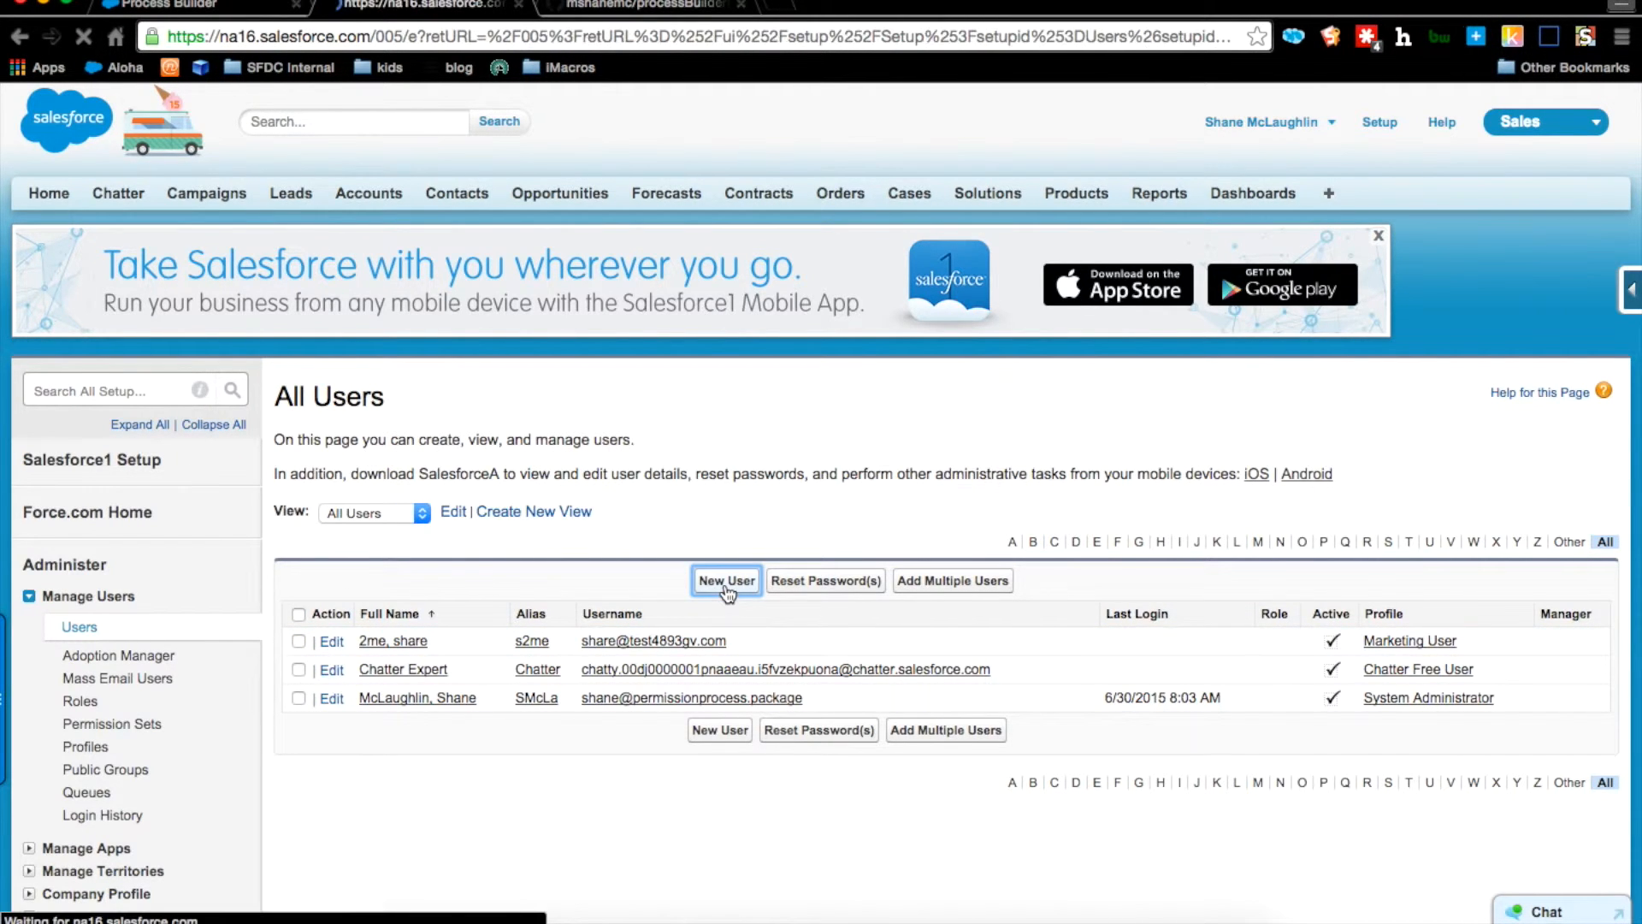
scroll(1305, 533, "down", 9)
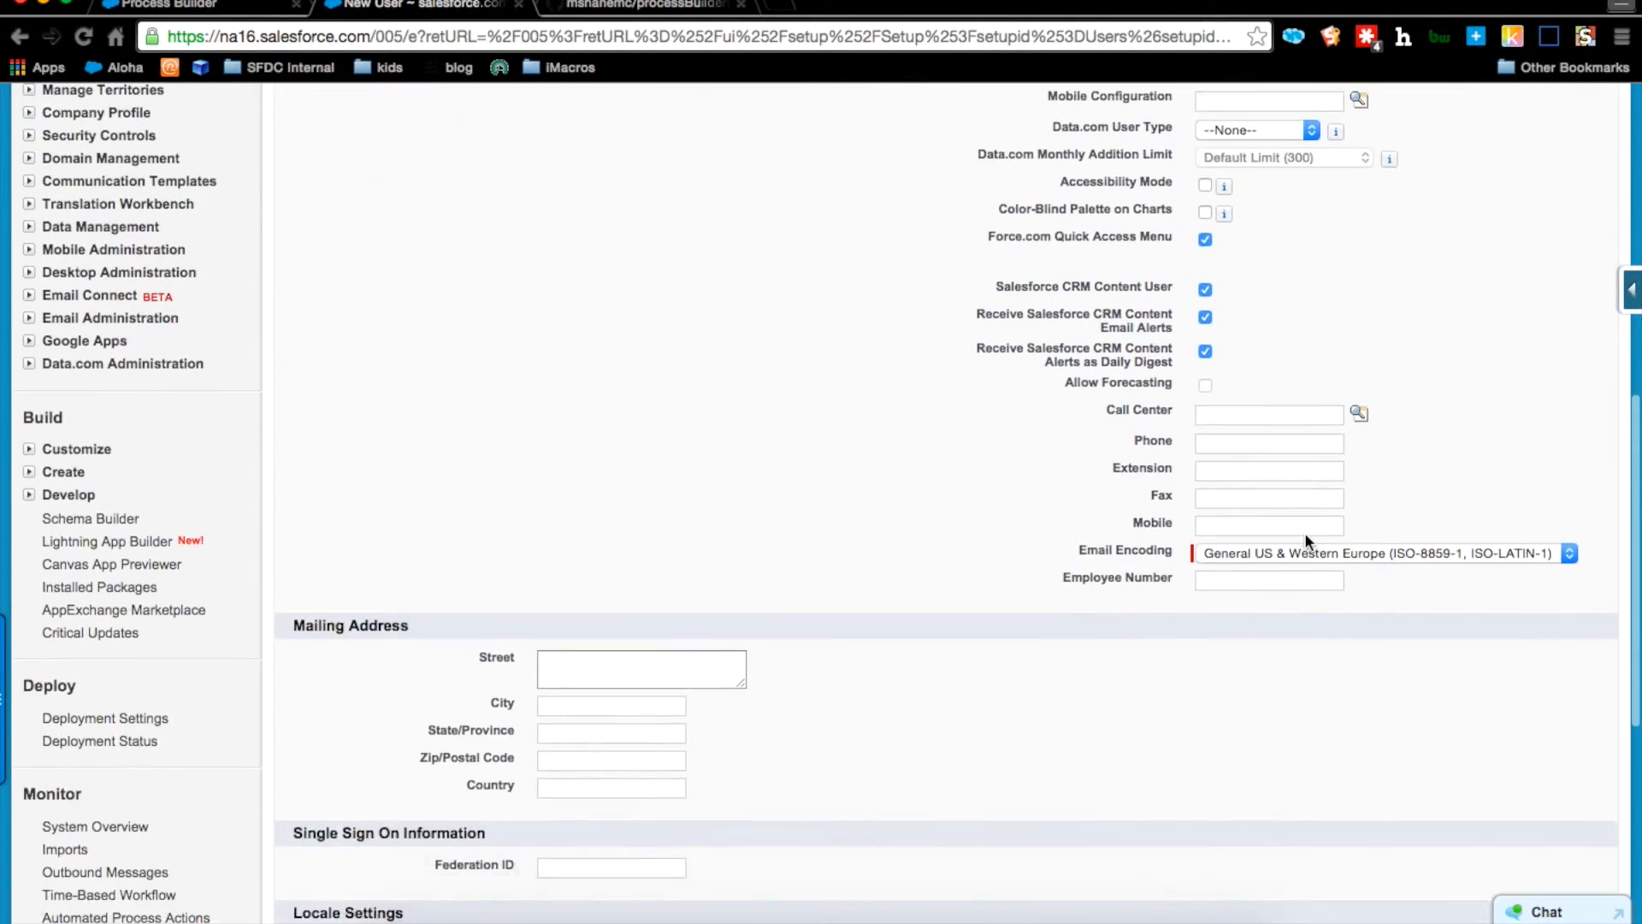
scroll(1305, 534, "down", 5)
left_click(691, 819)
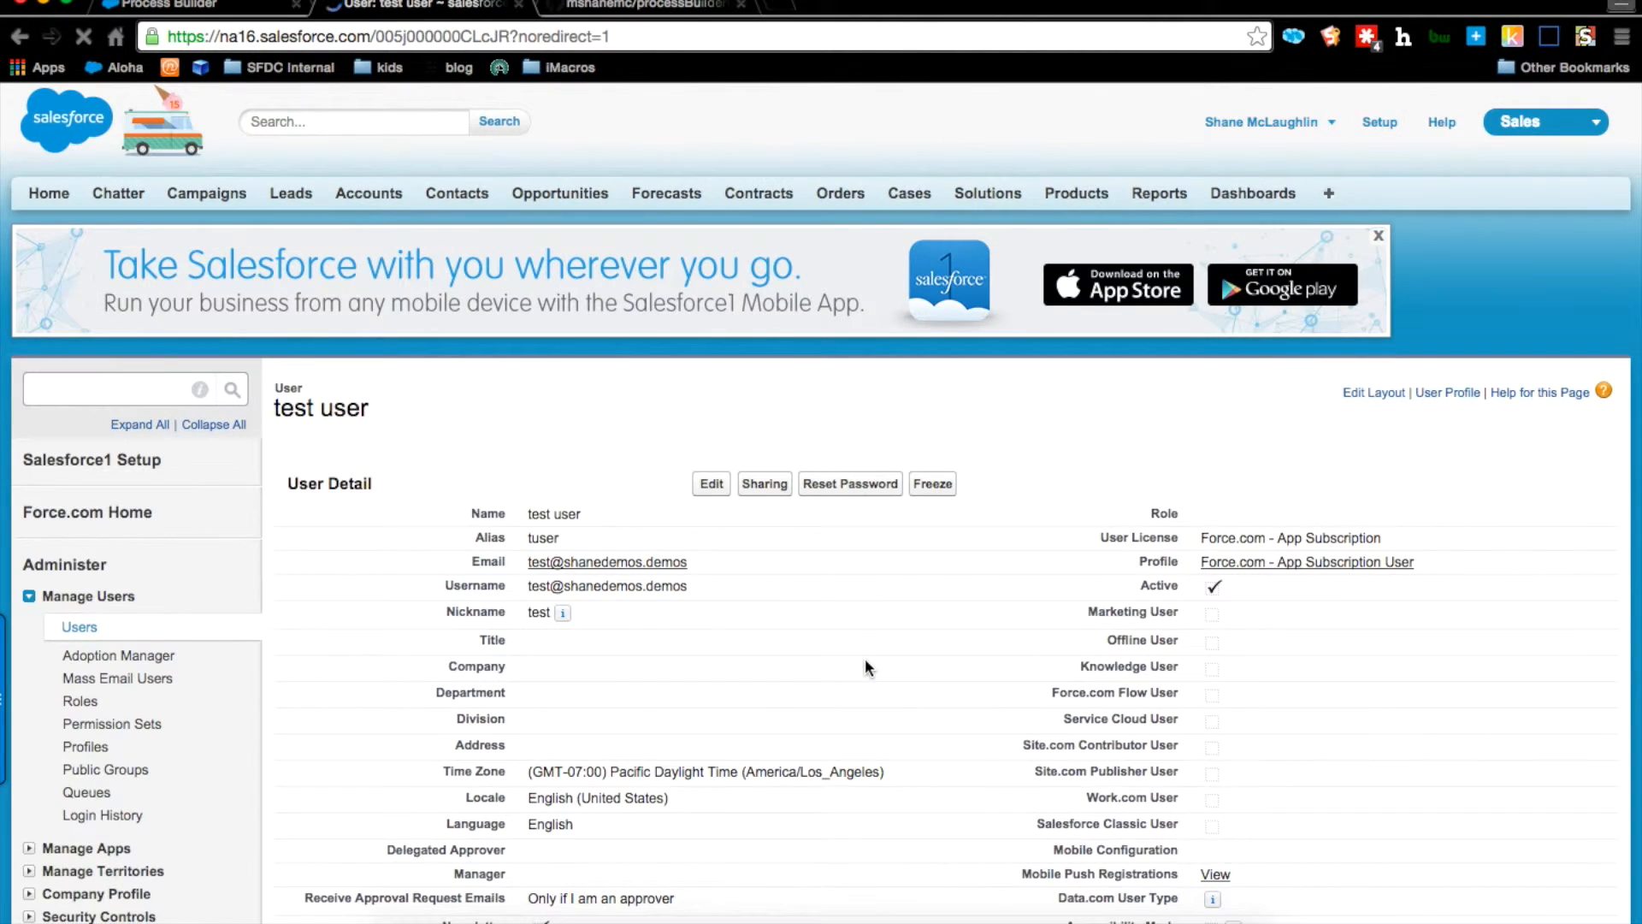
scroll(865, 658, "down", 15)
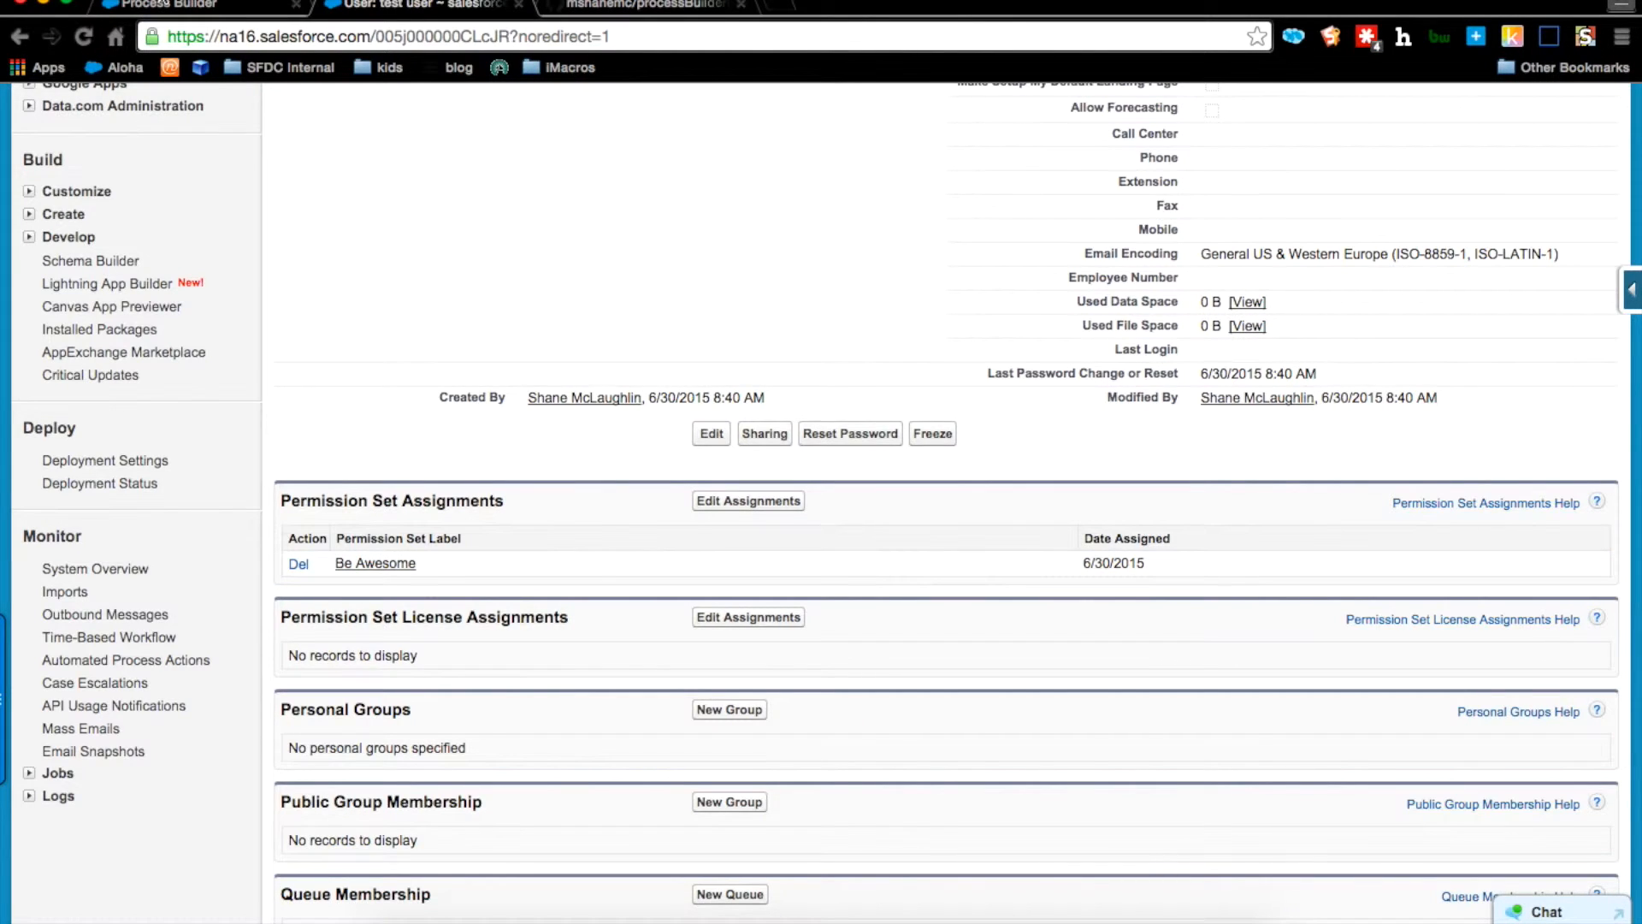
Step: Review the PBBDashboardRefresh notes in the GitHub README and open the test DB dashboard in Salesforce
left_click(215, 3)
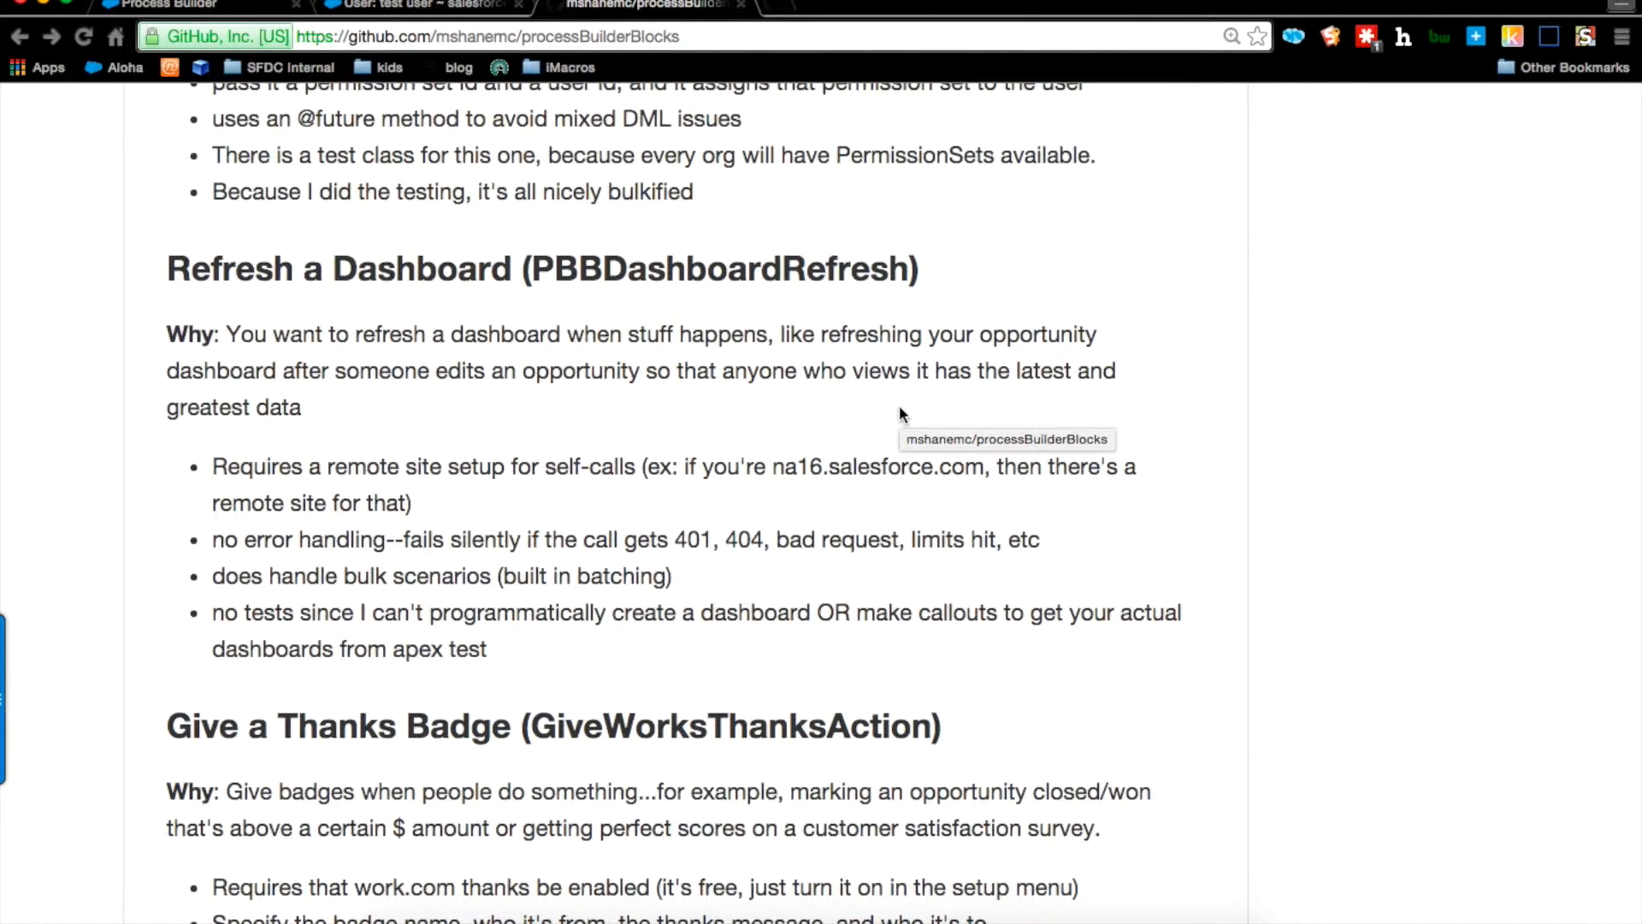
scroll(644, 350, "down", 3)
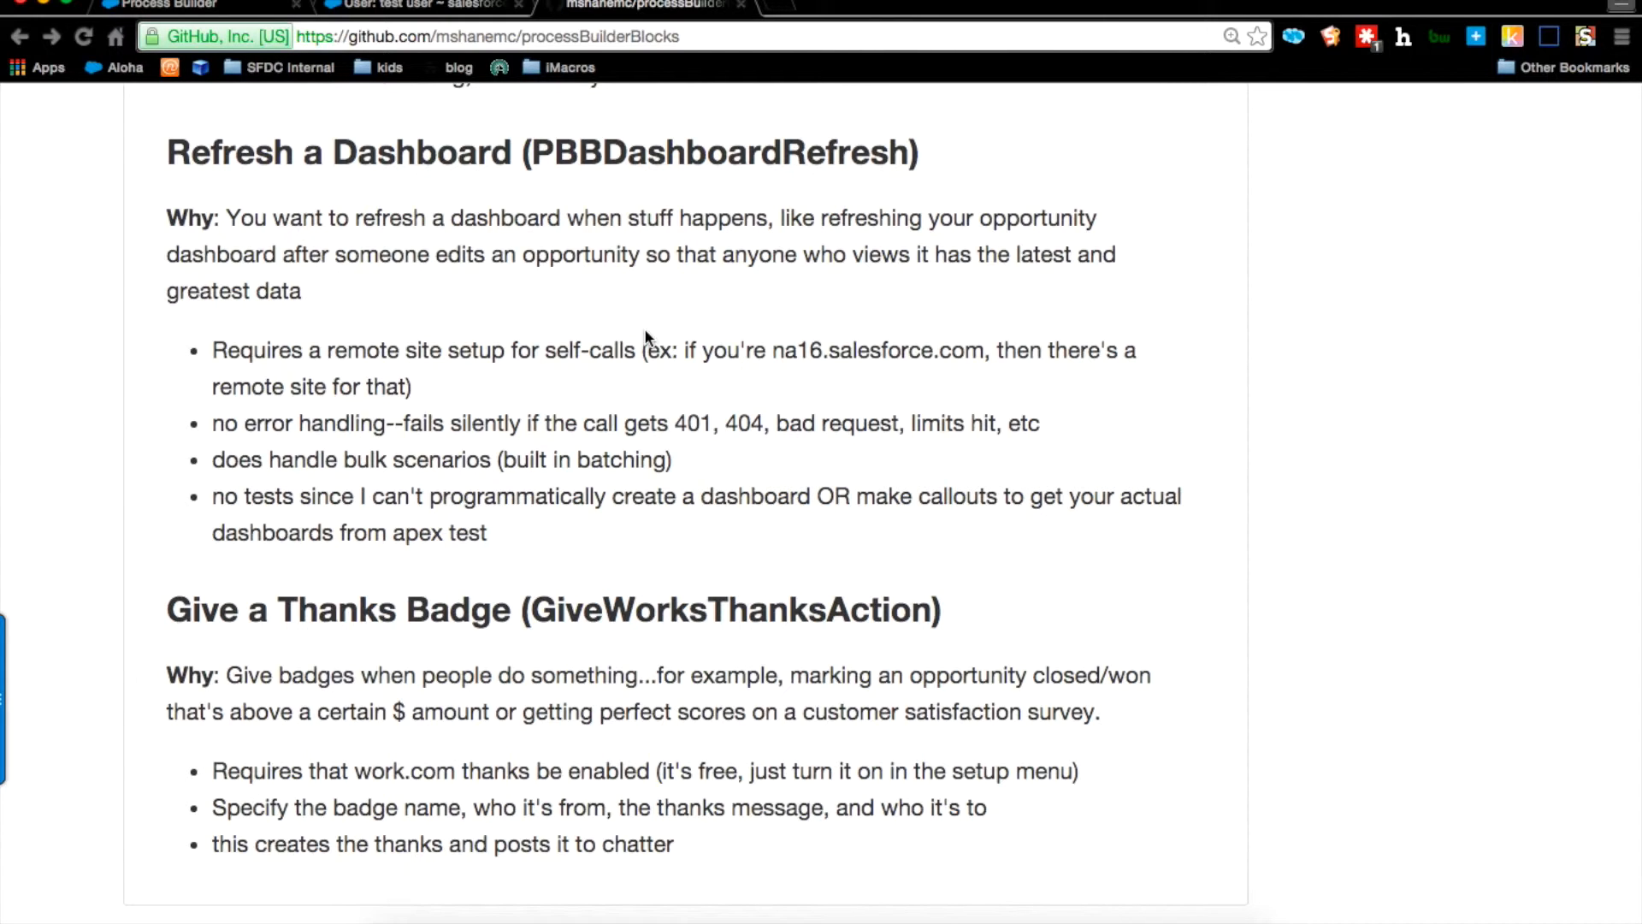
left_click(374, 8)
scroll(601, 283, "up", 4)
scroll(602, 282, "up", 6)
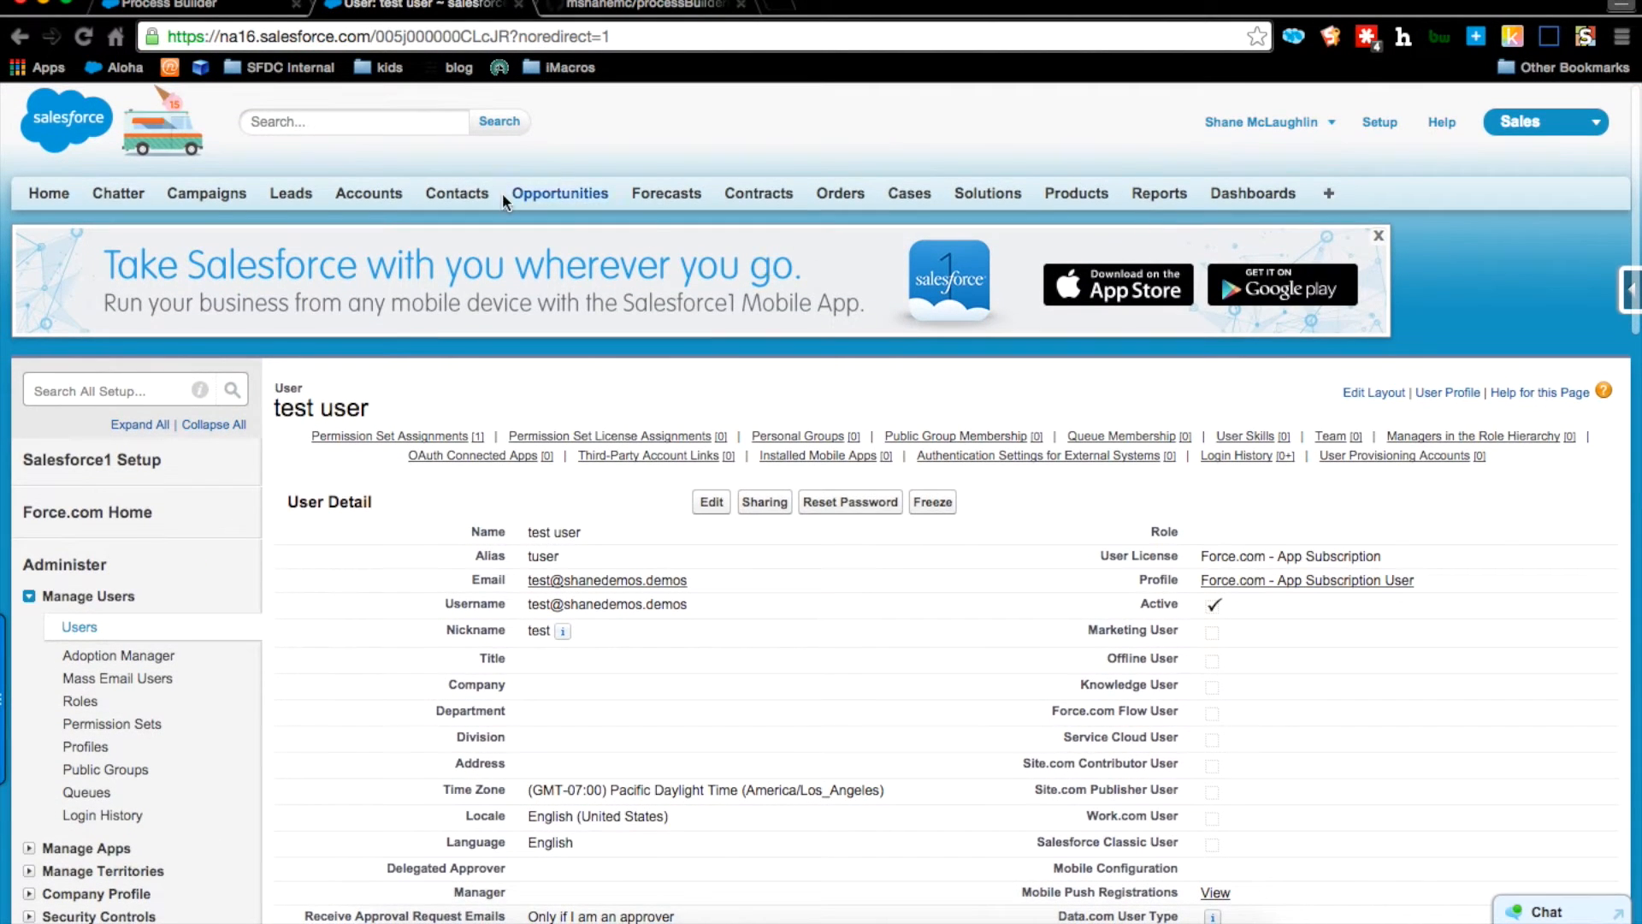
left_click(1272, 199)
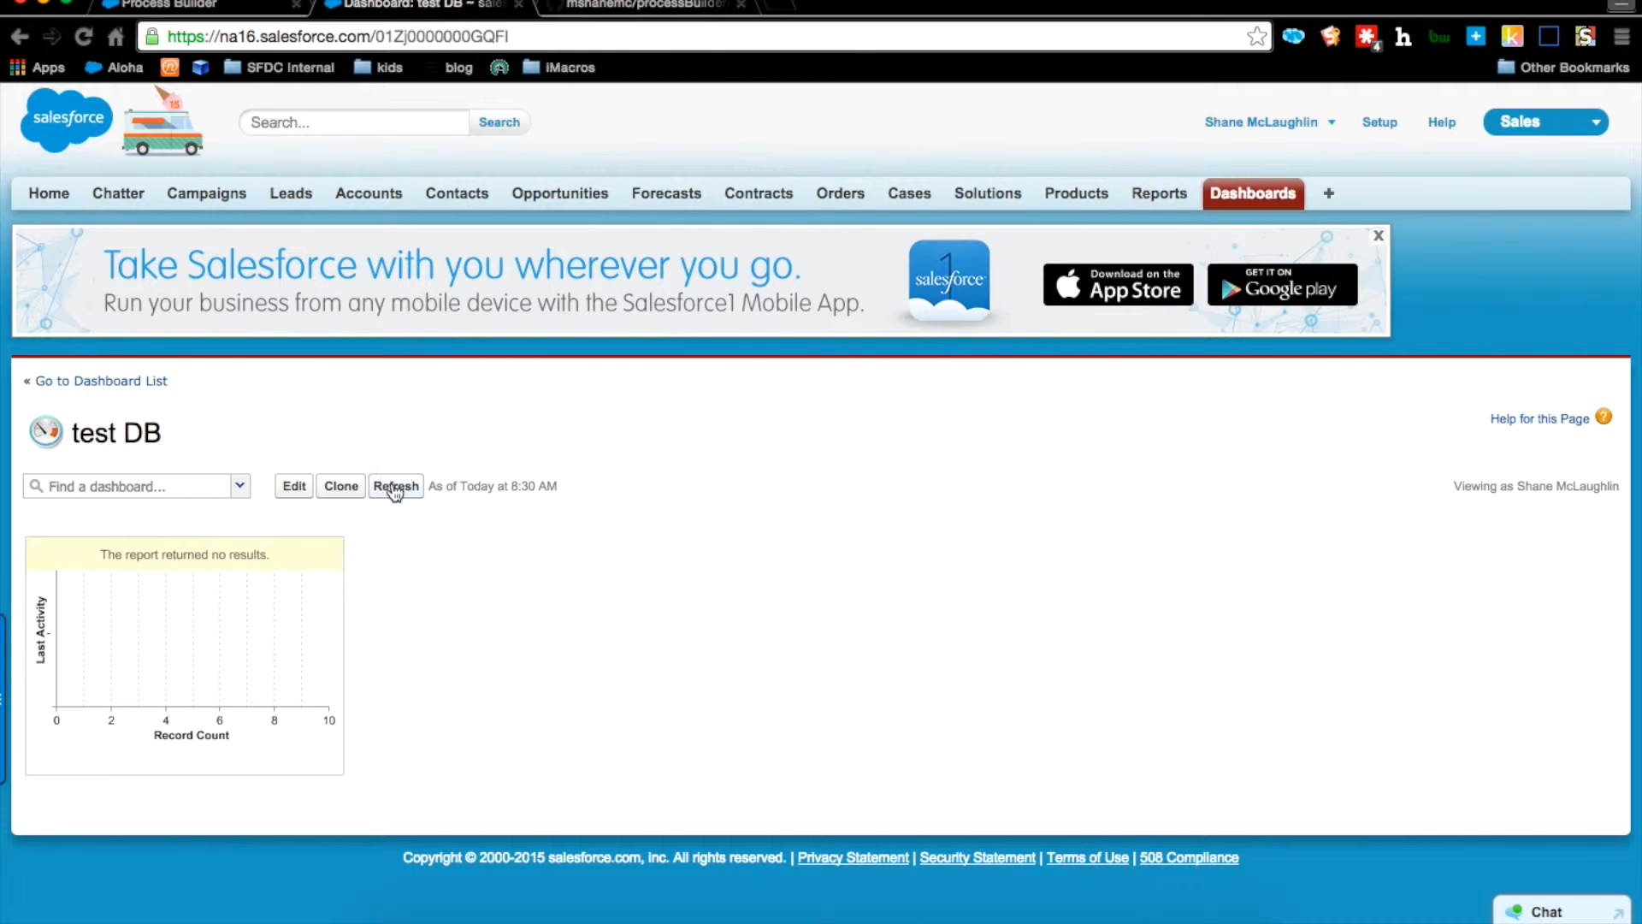
Step: Check the remote site requirement in the PBBDashboardRefresh notes and open the org's remote site settings
left_click(651, 5)
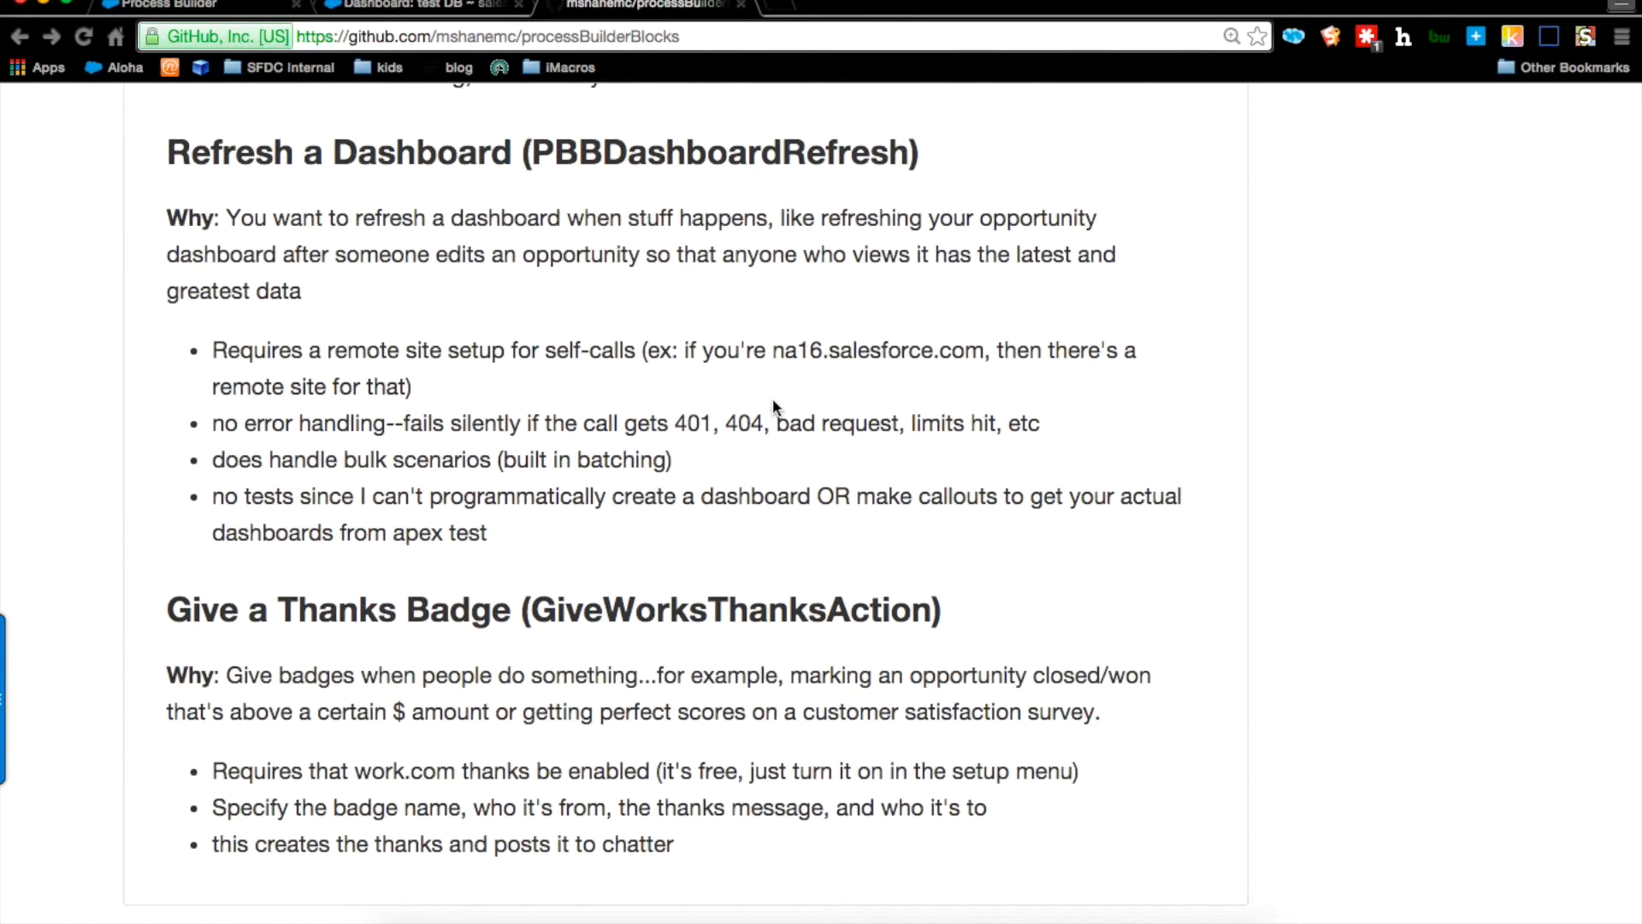
left_click(388, 8)
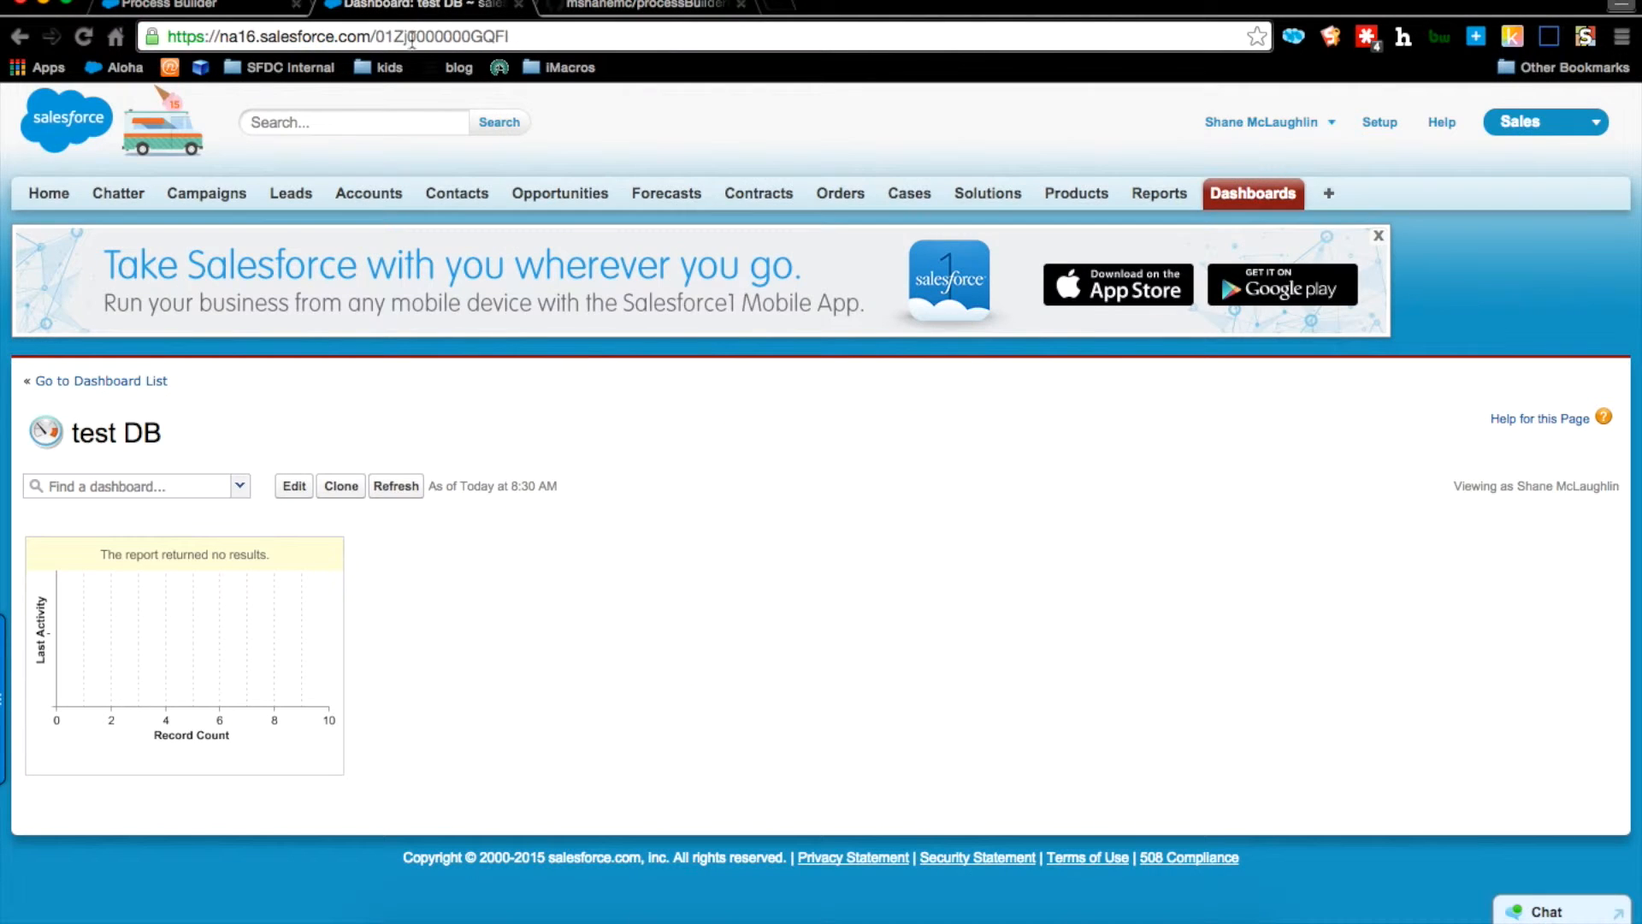
key("super+shift+space")
type("remote sit")
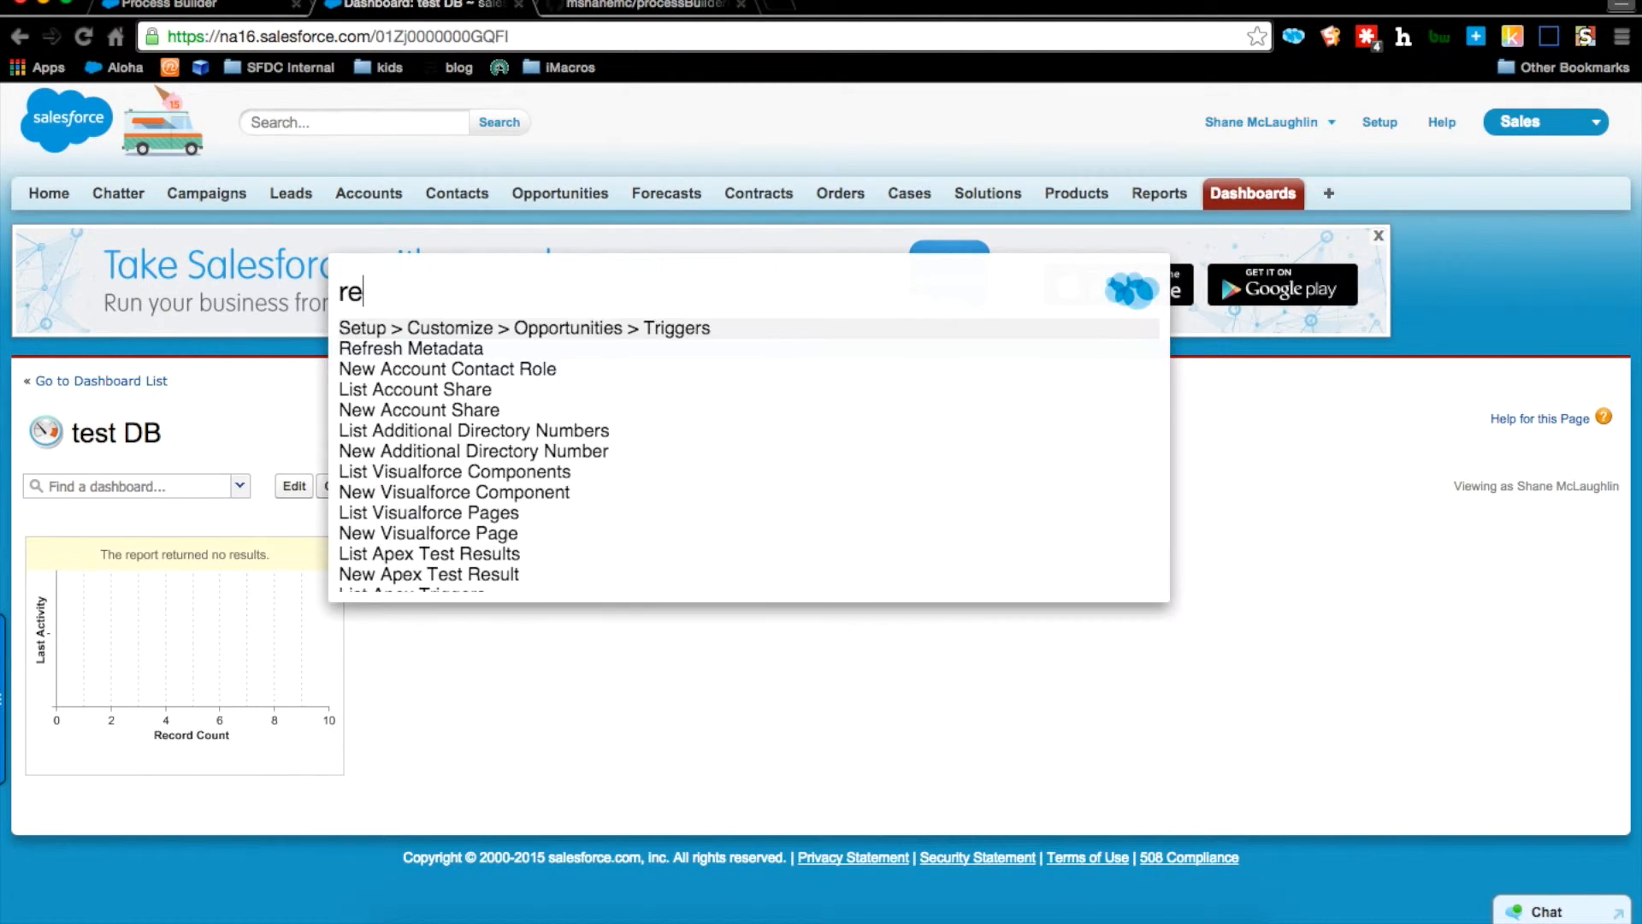
type("e")
key("Return")
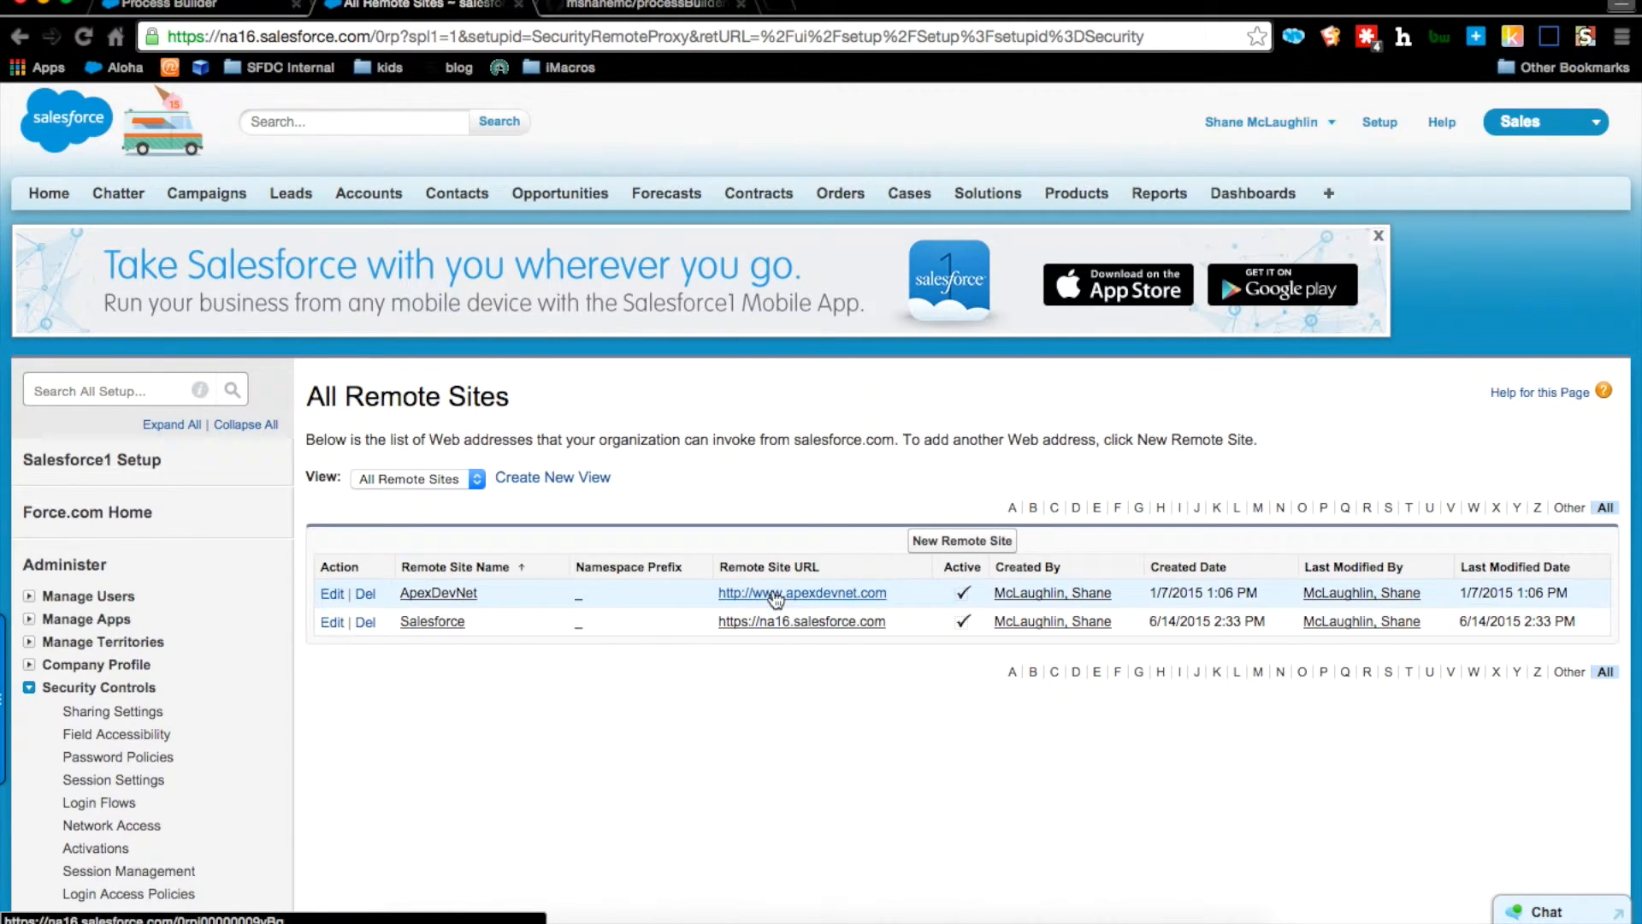
Step: Recheck the PBBDashboardRefresh notes against the remote sites list and open the list of all processes in Process Builder
left_click(684, 10)
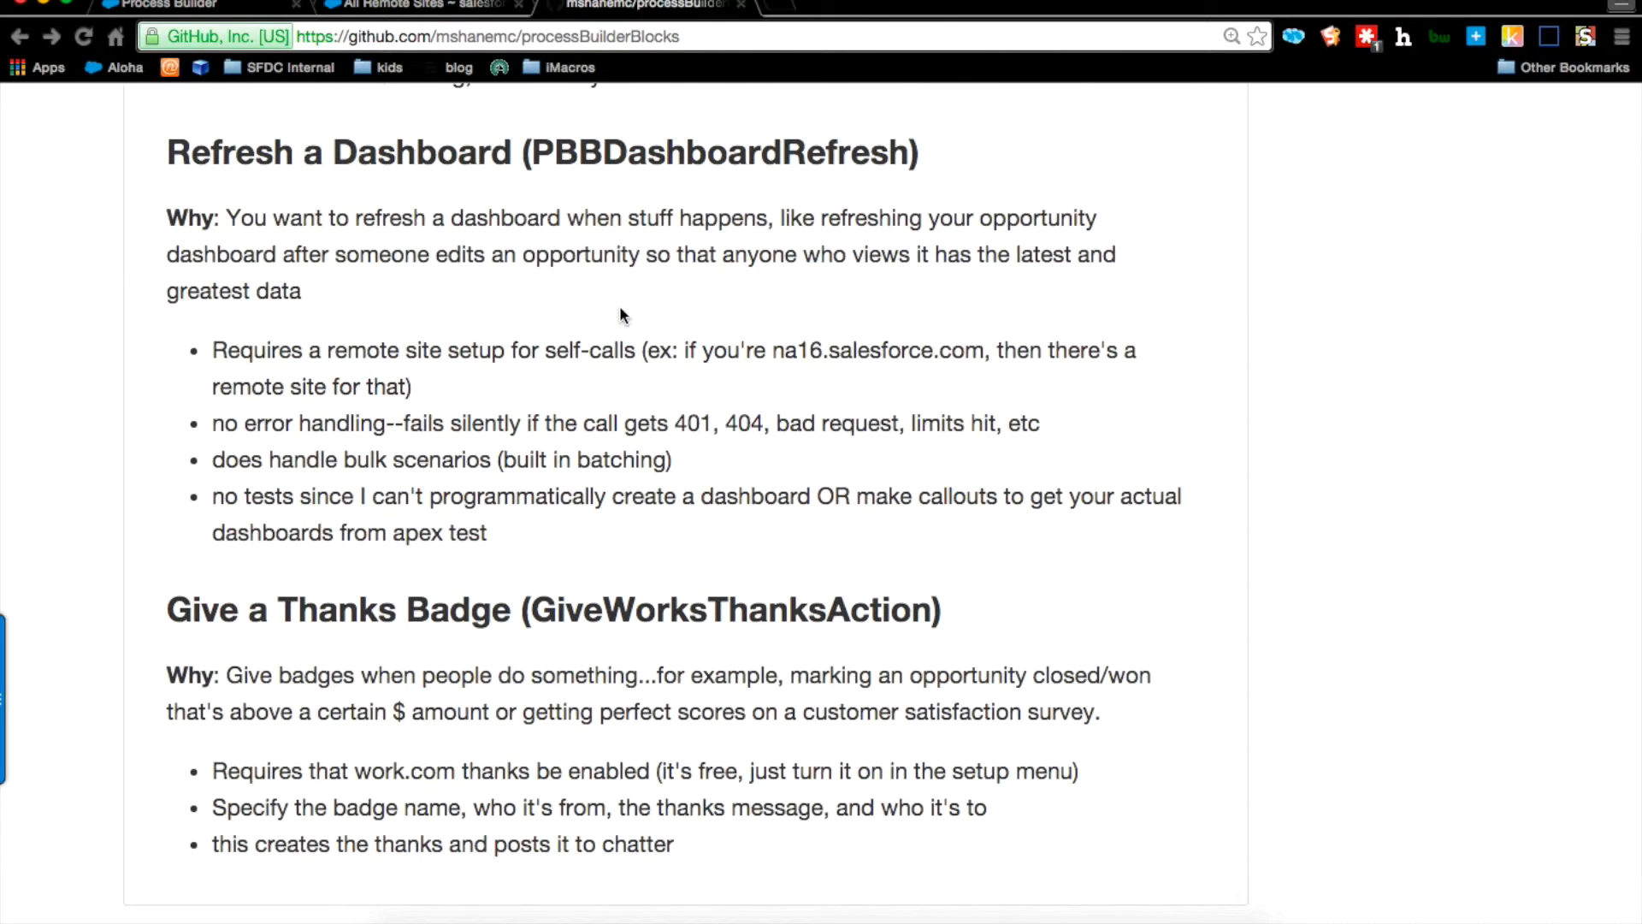
left_click(444, 7)
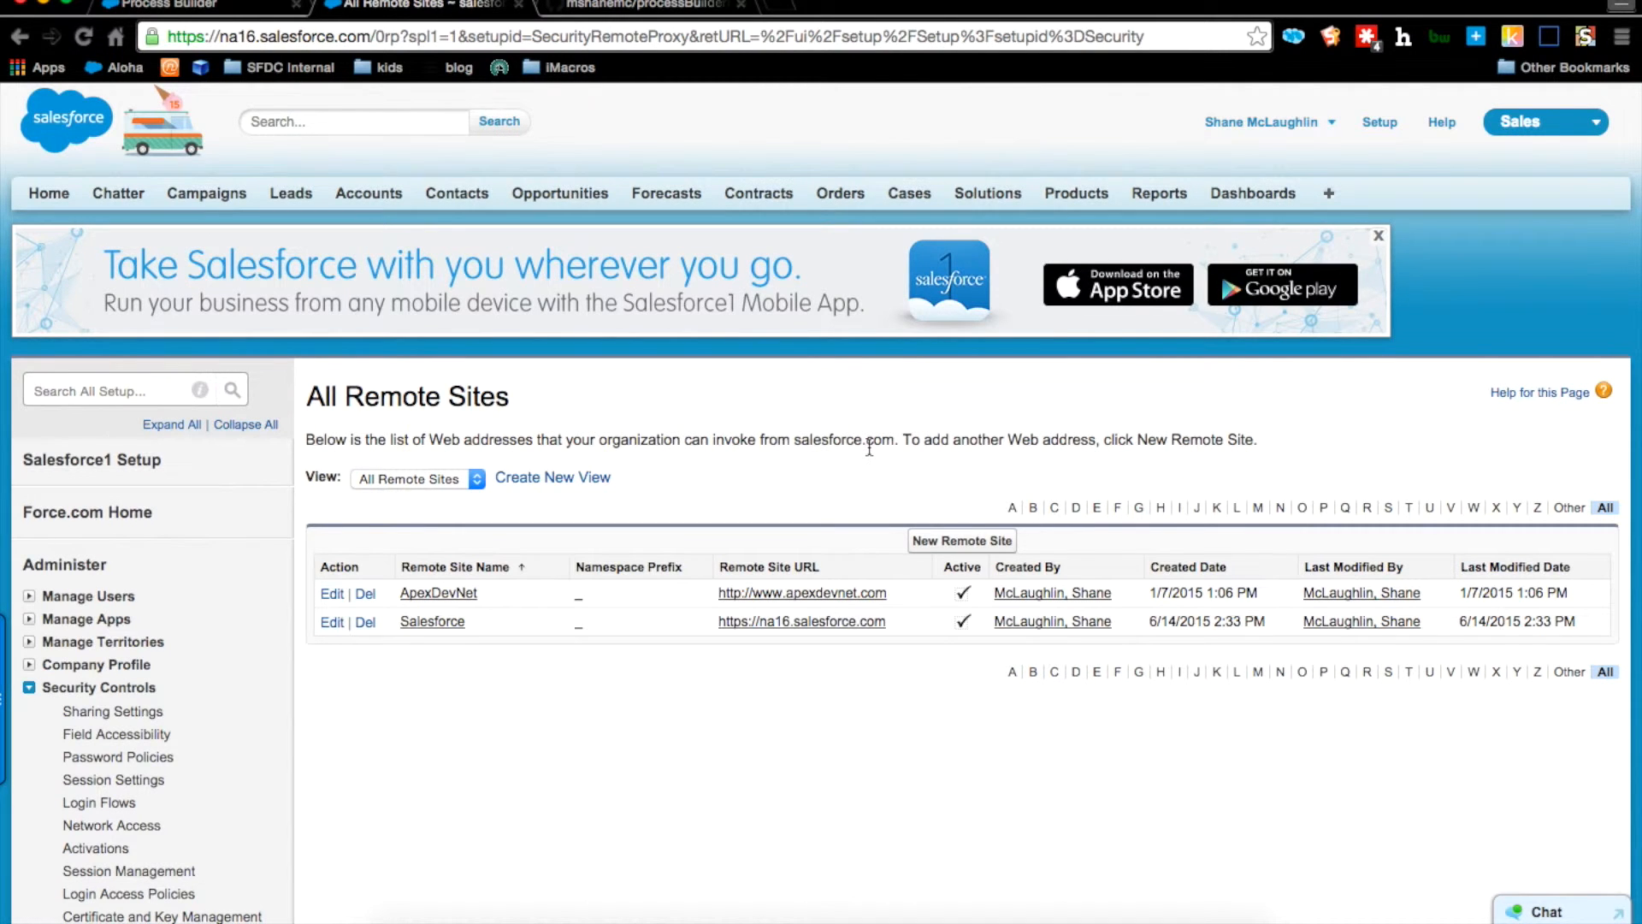
left_click(229, 9)
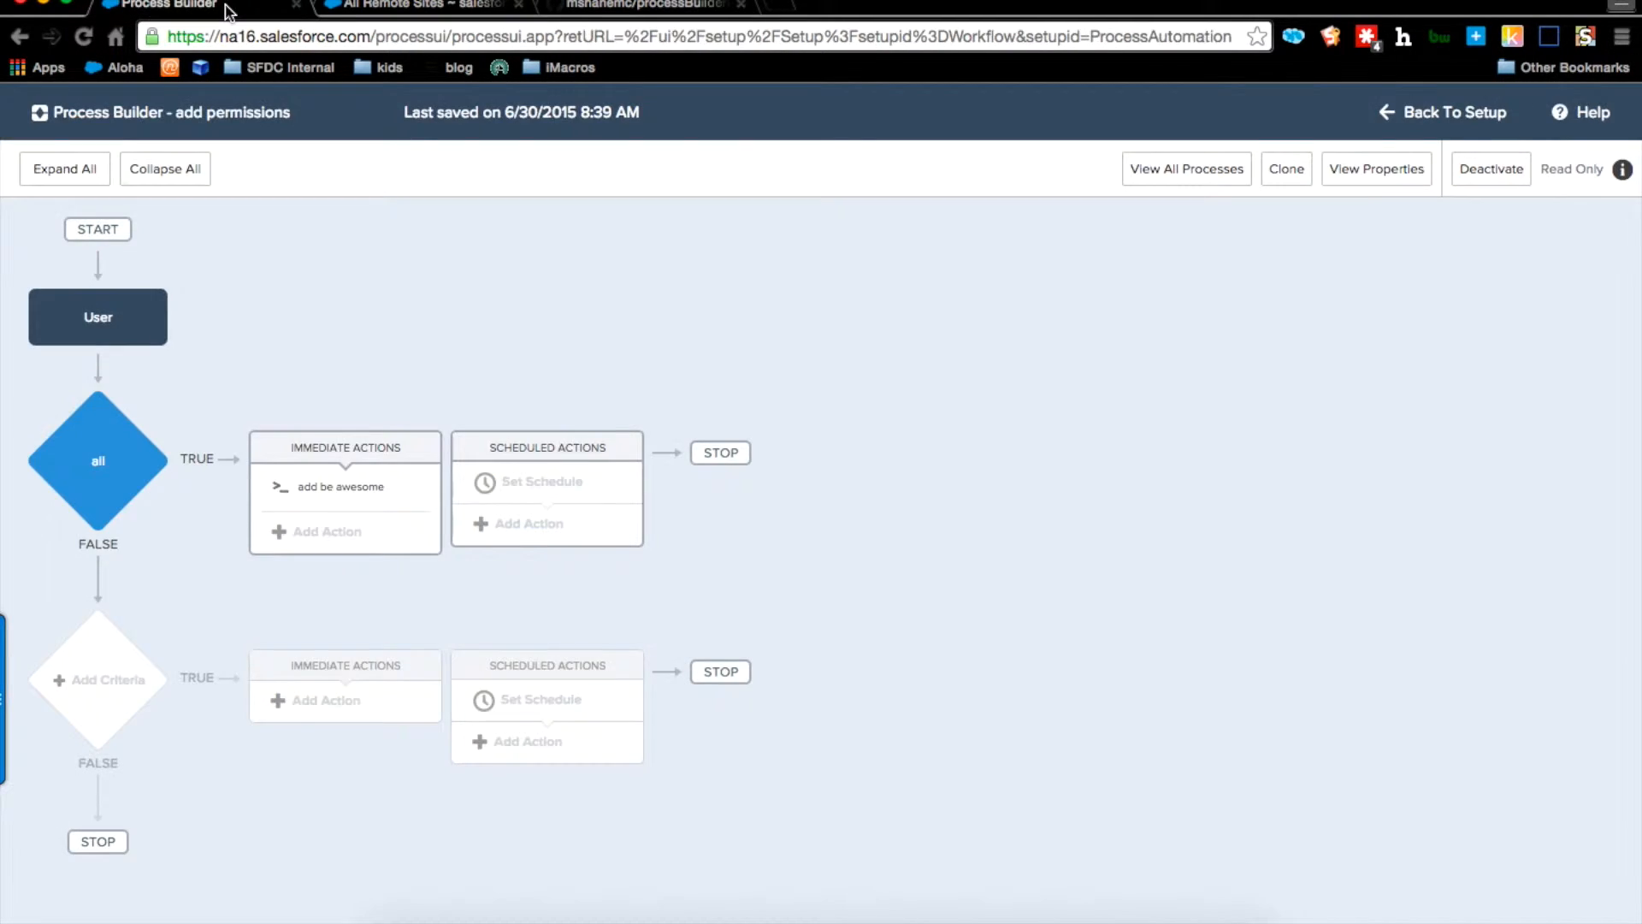
left_click(1197, 168)
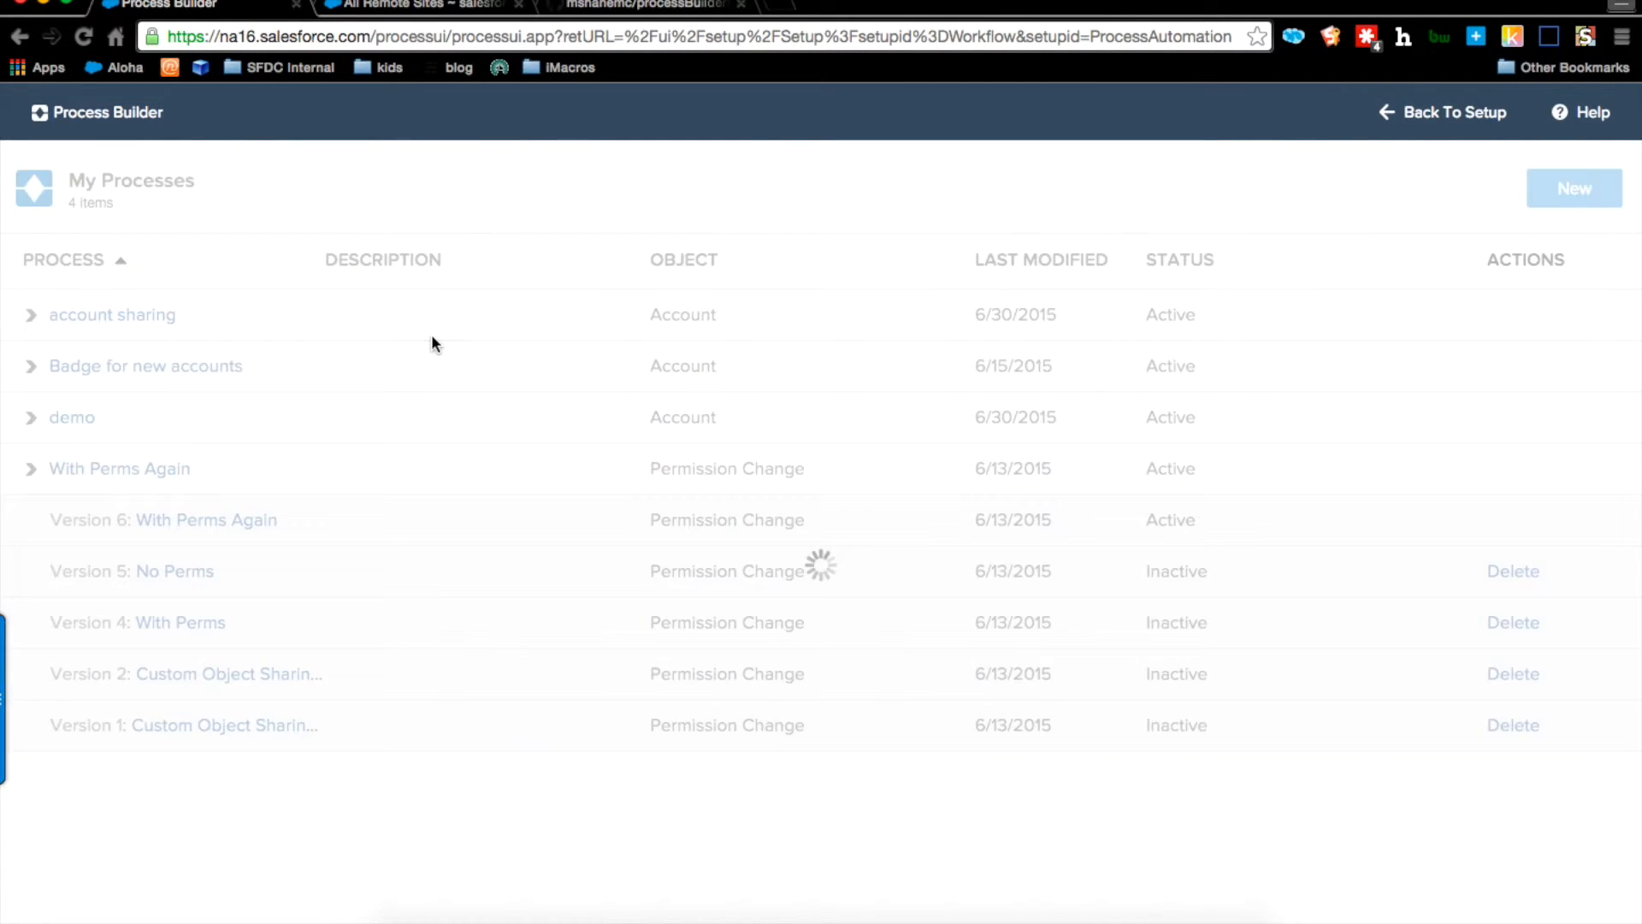
Step: Open the Refresh Dashboard action in the account sharing process and compare its dashboard ID with the test DB dashboard's URL
left_click(130, 320)
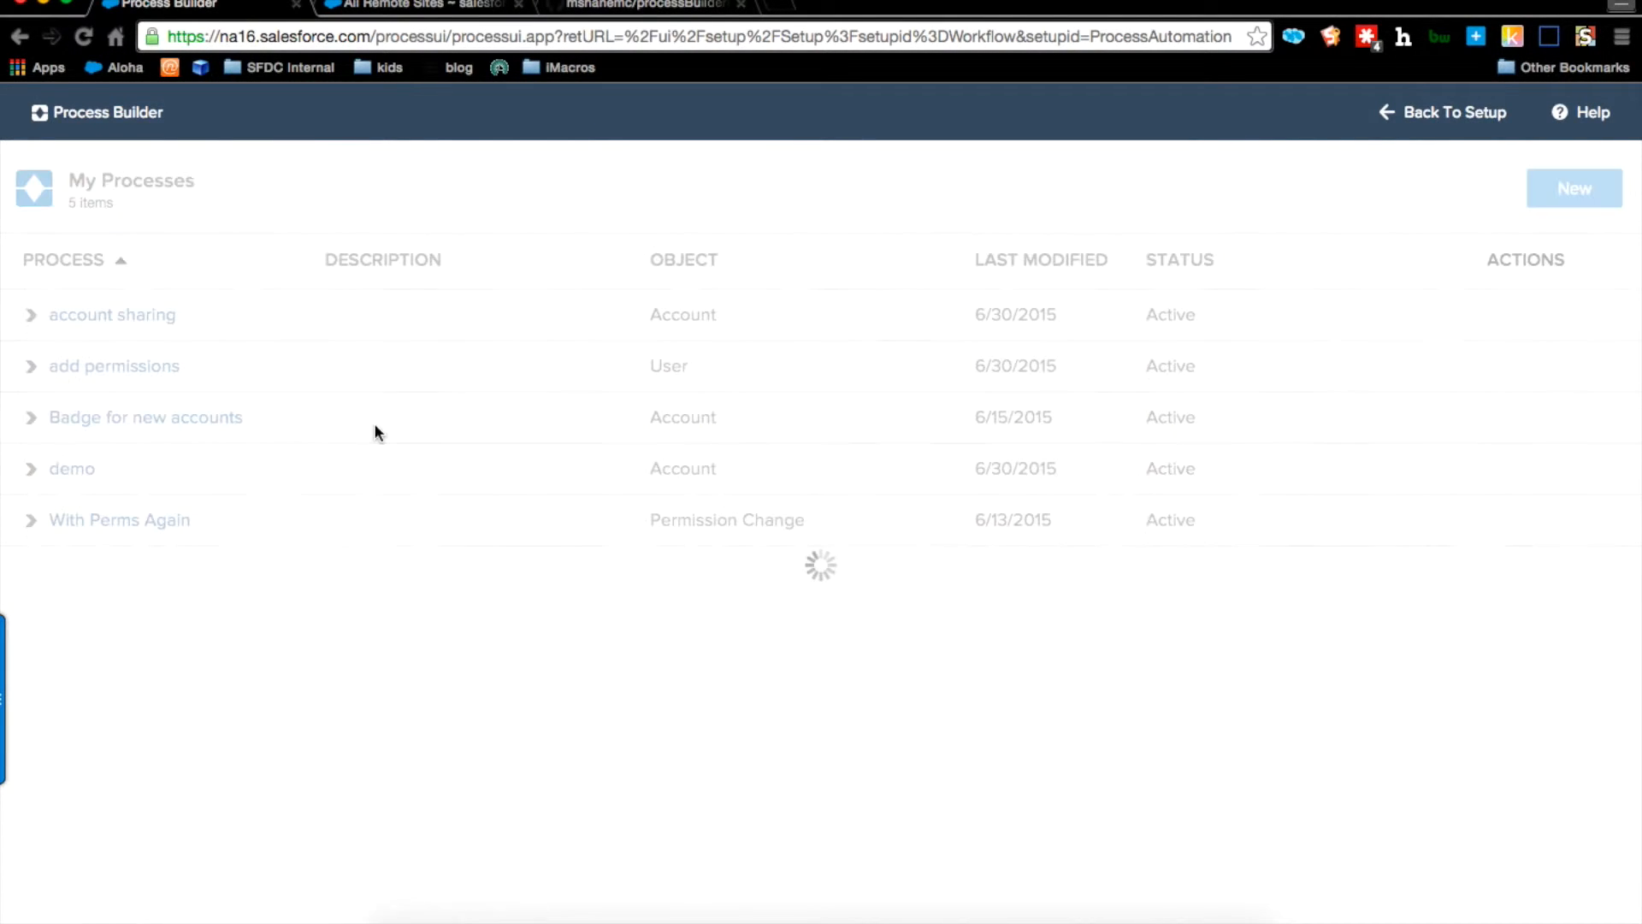
left_click(366, 519)
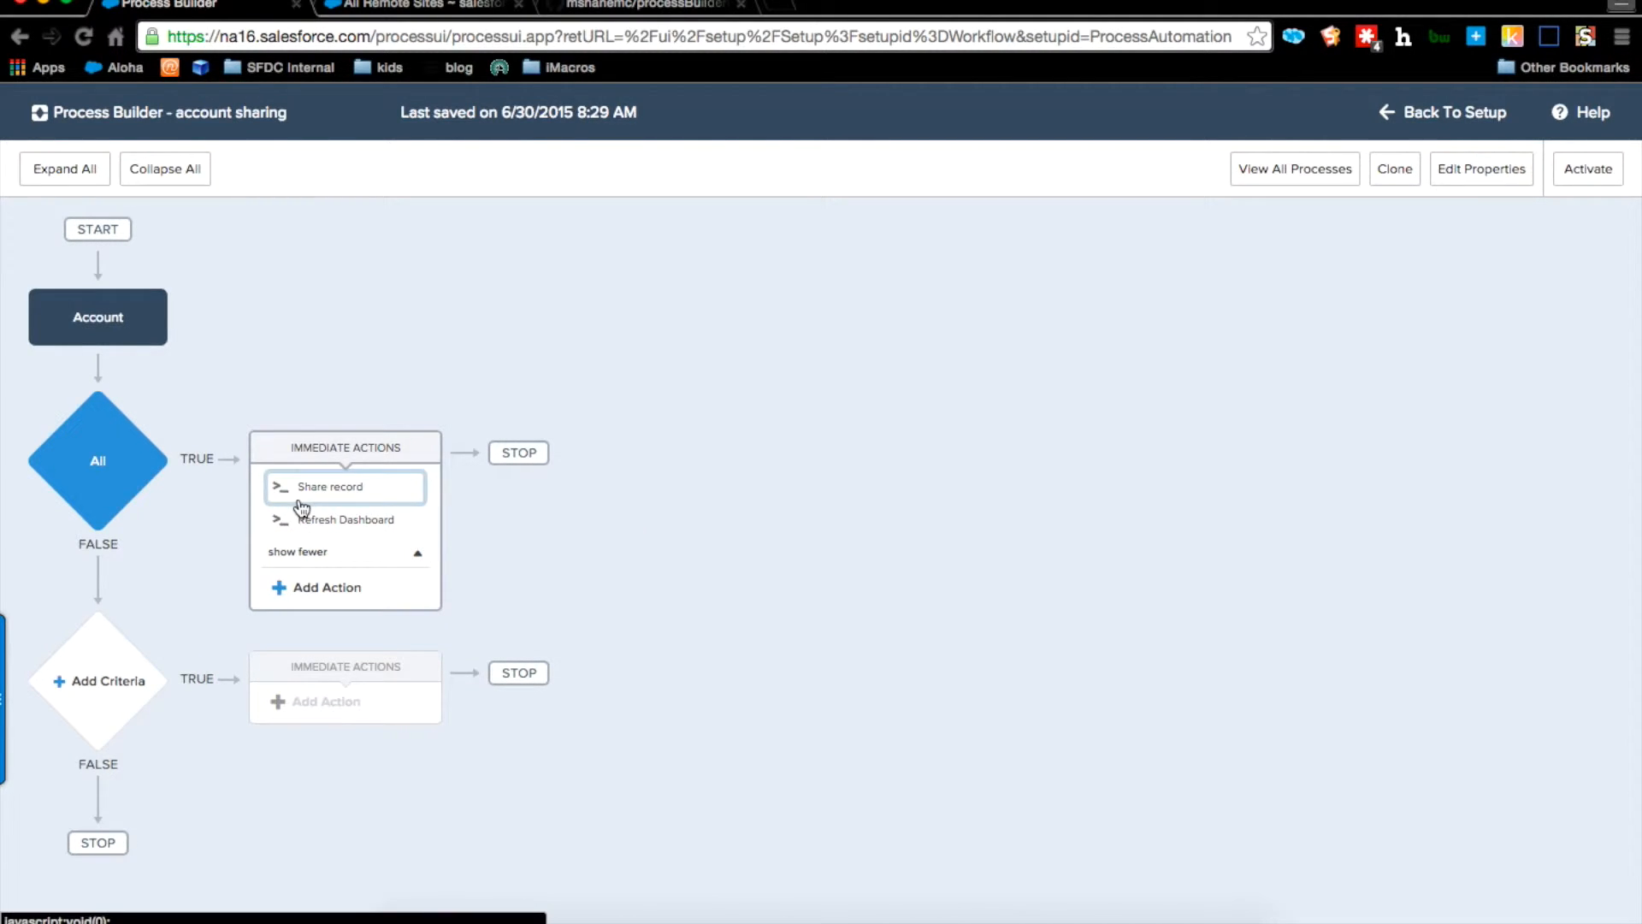
left_click(399, 525)
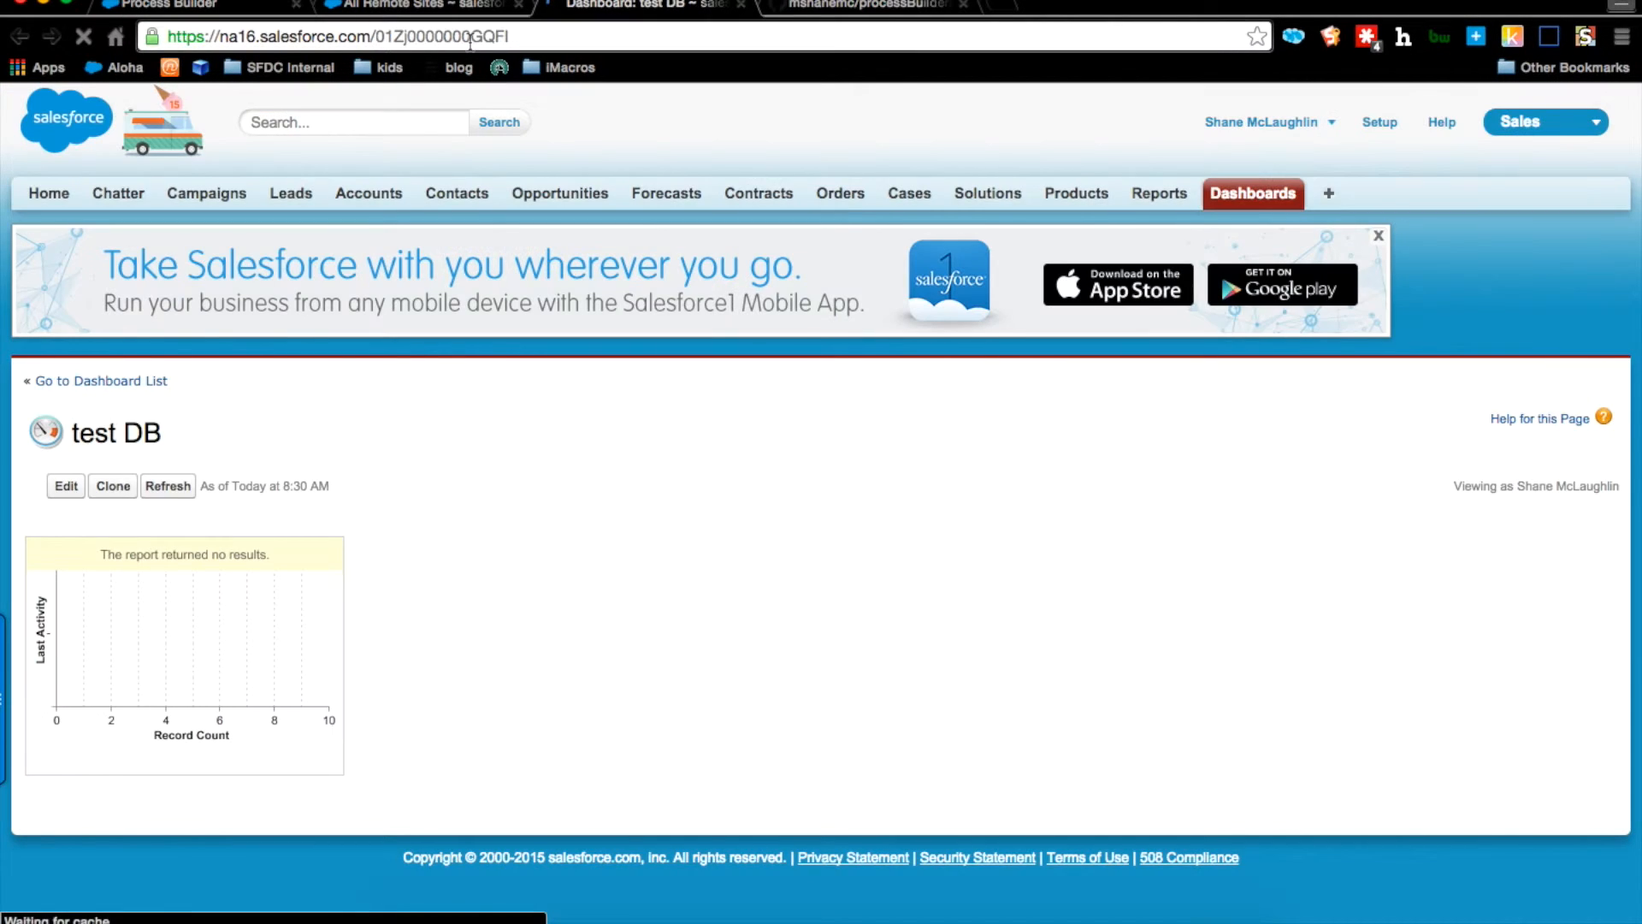
double_click(441, 36)
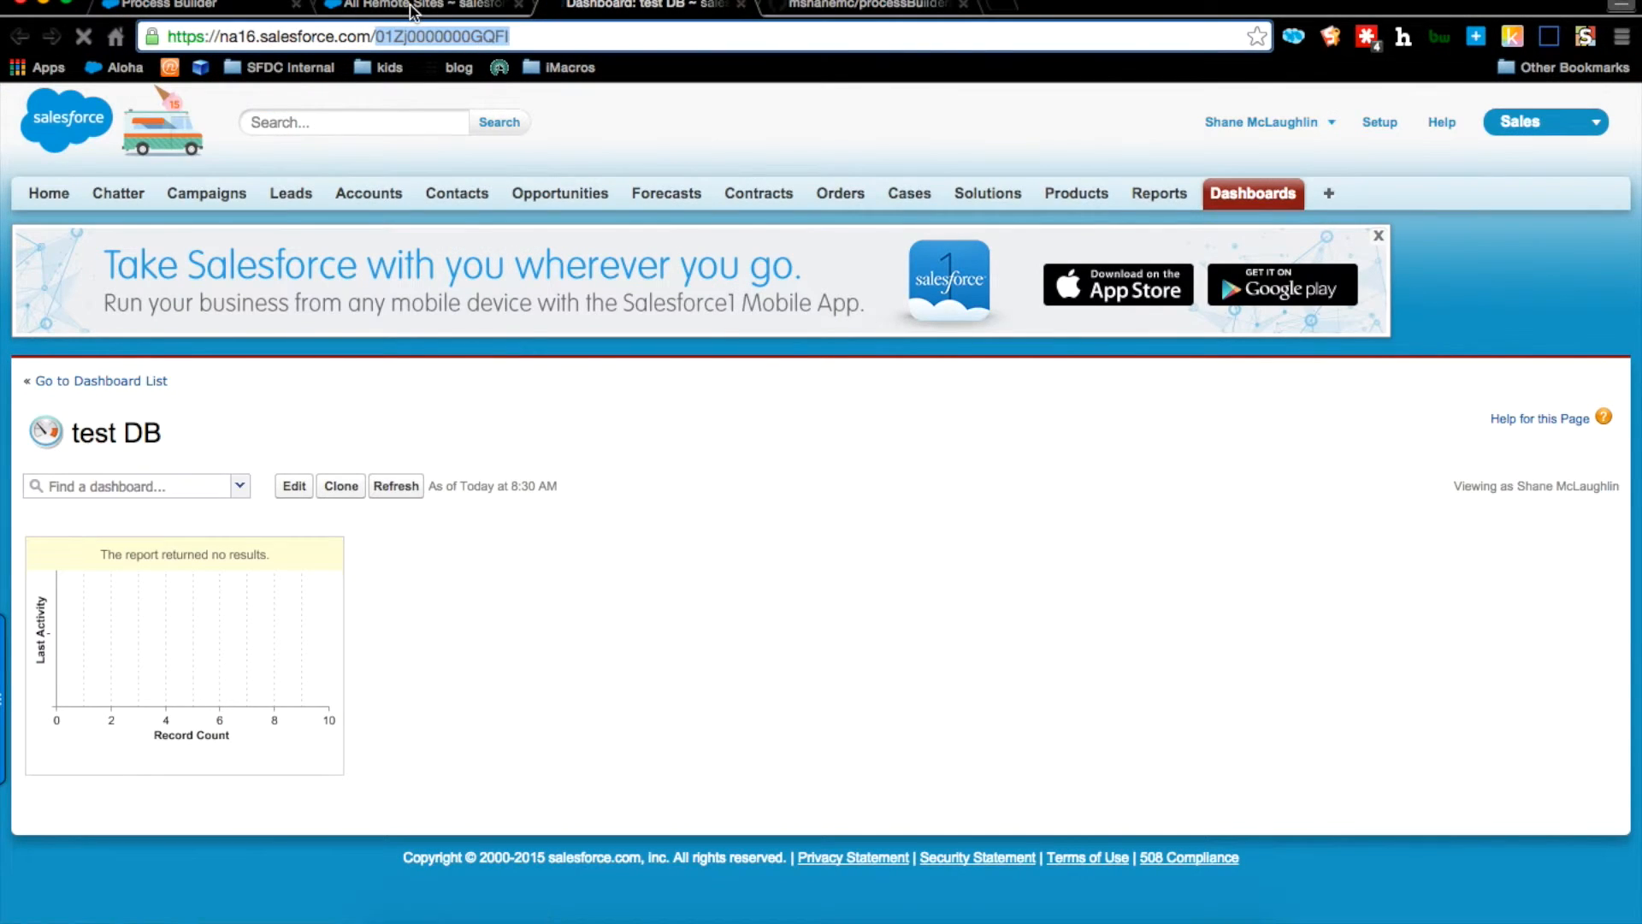
left_click(413, 10)
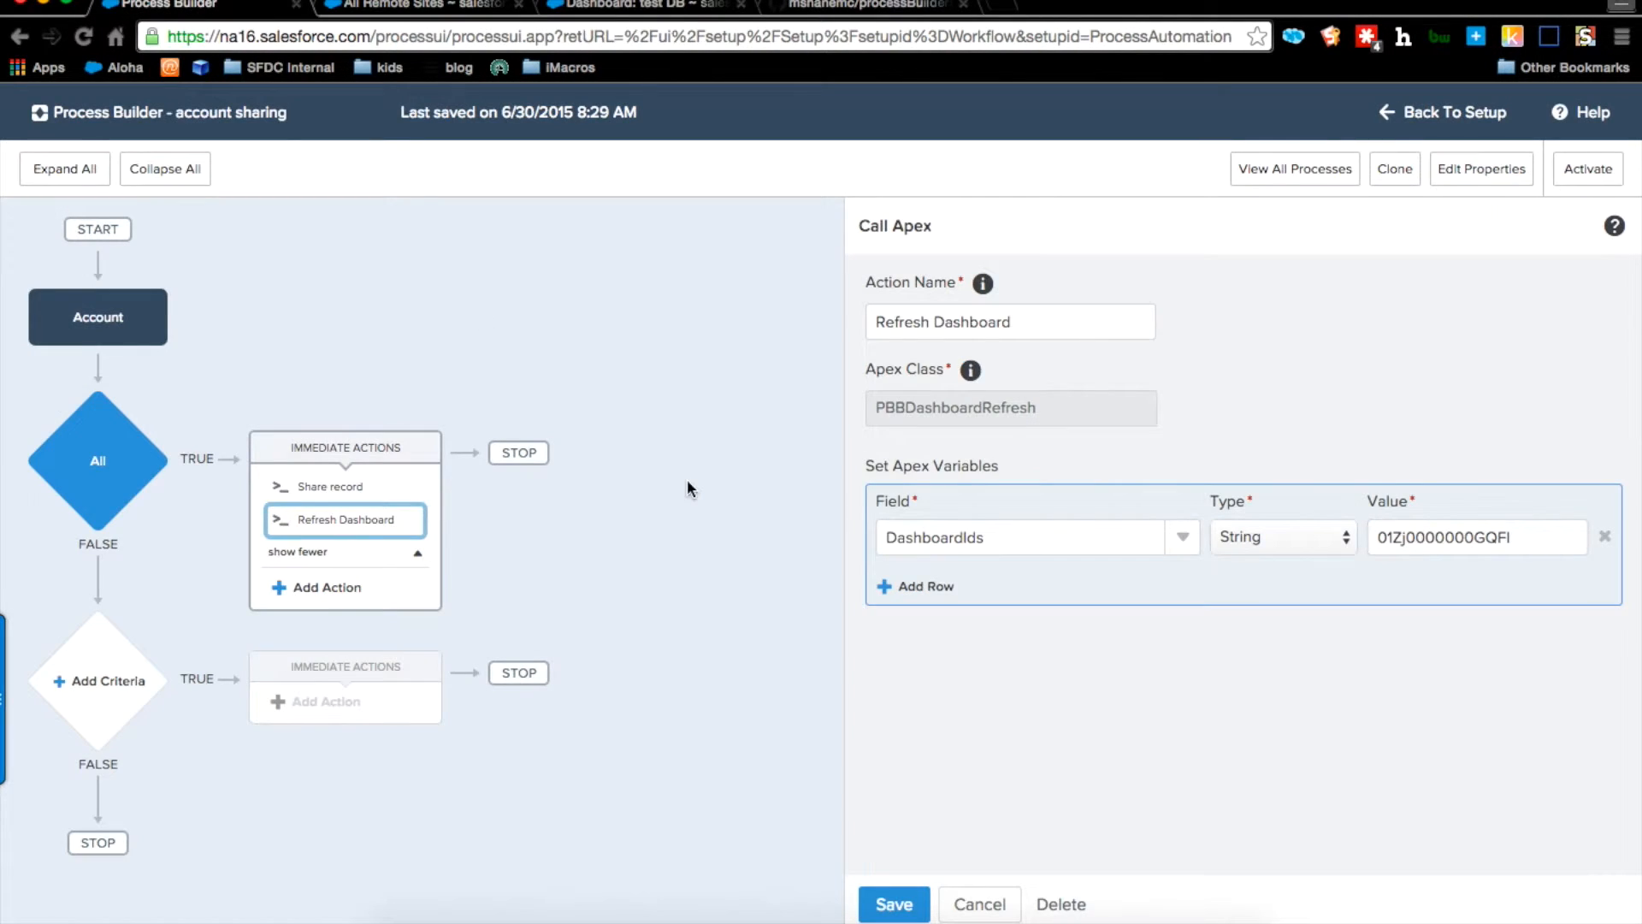
Step: Examine the account sharing process's start condition and its Refresh Dashboard action, and return to the test DB dashboard
left_click(142, 342)
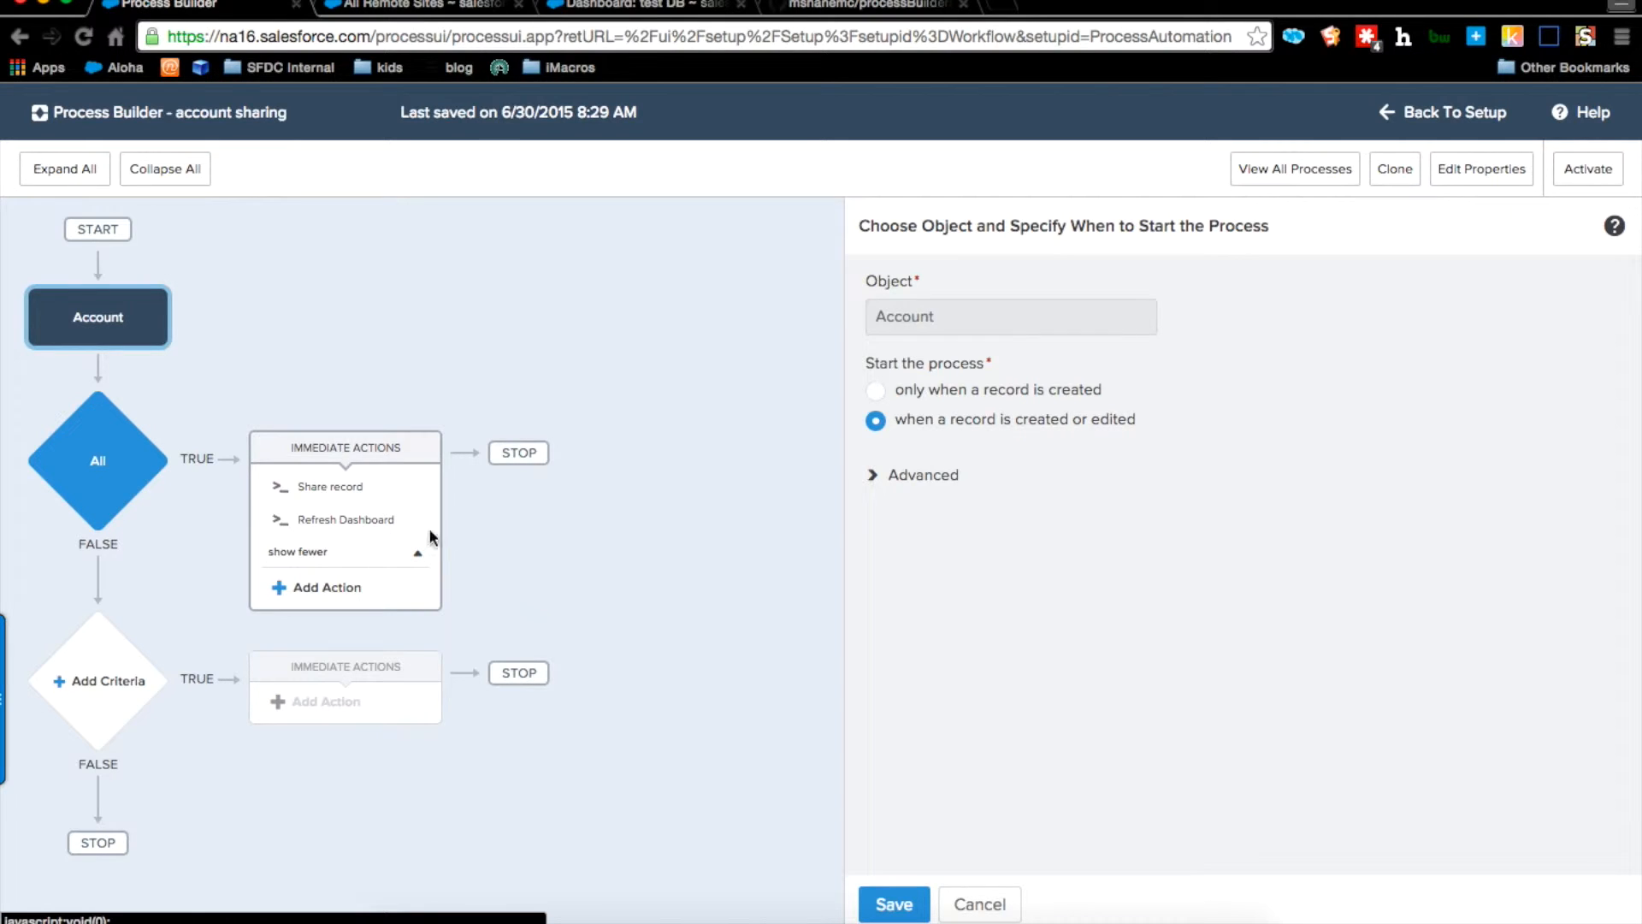
left_click(395, 526)
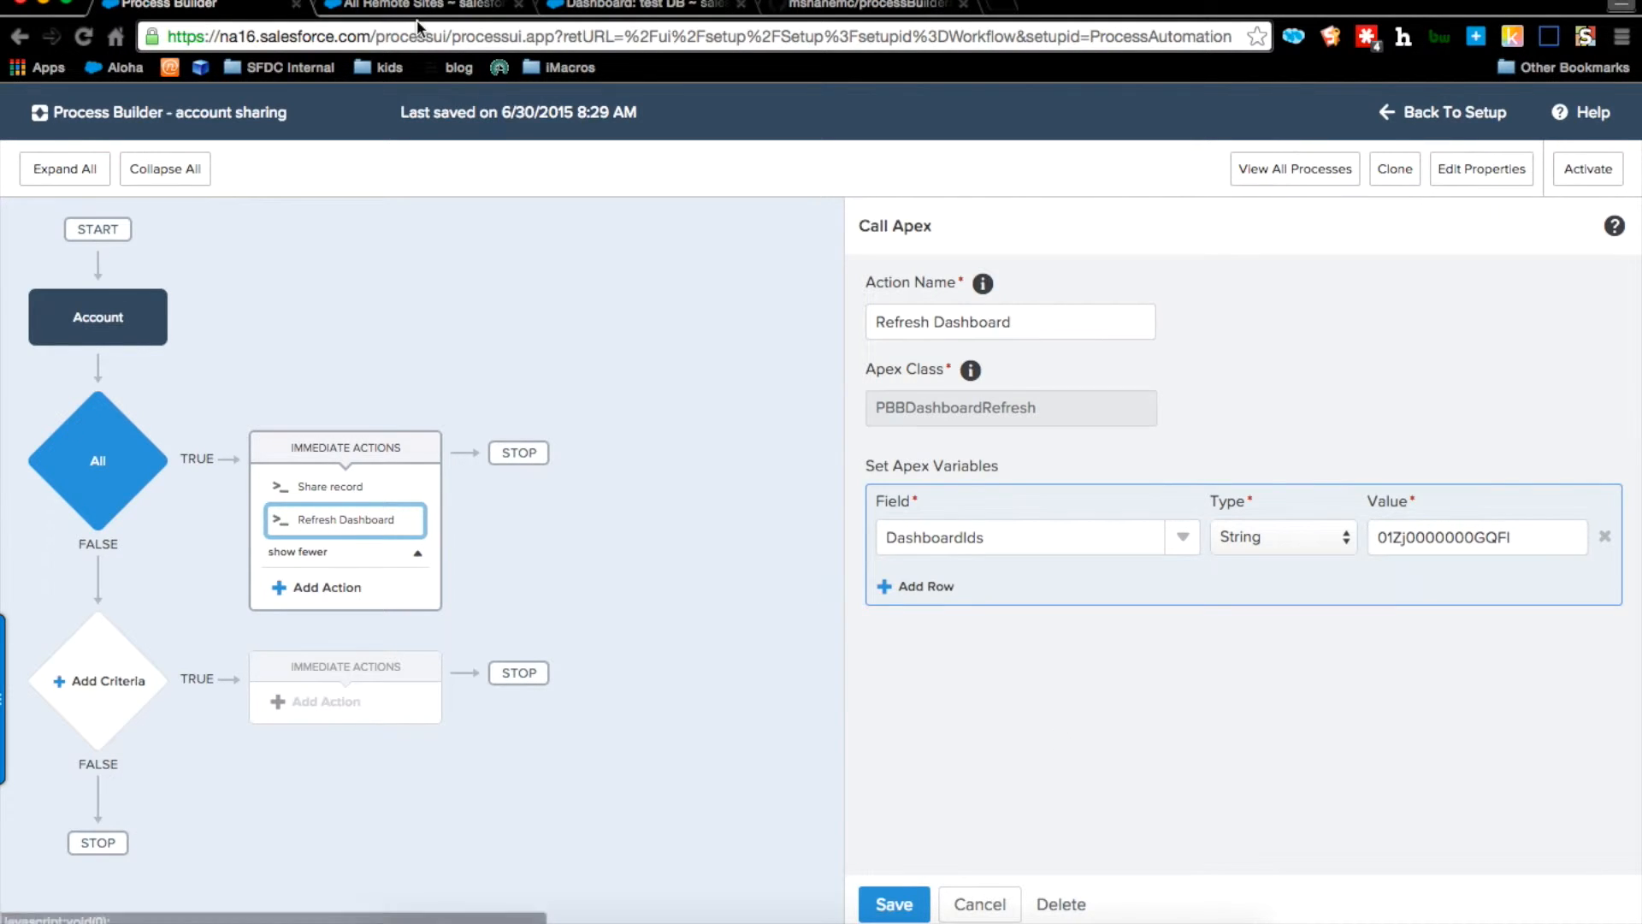
left_click(571, 7)
key("Return")
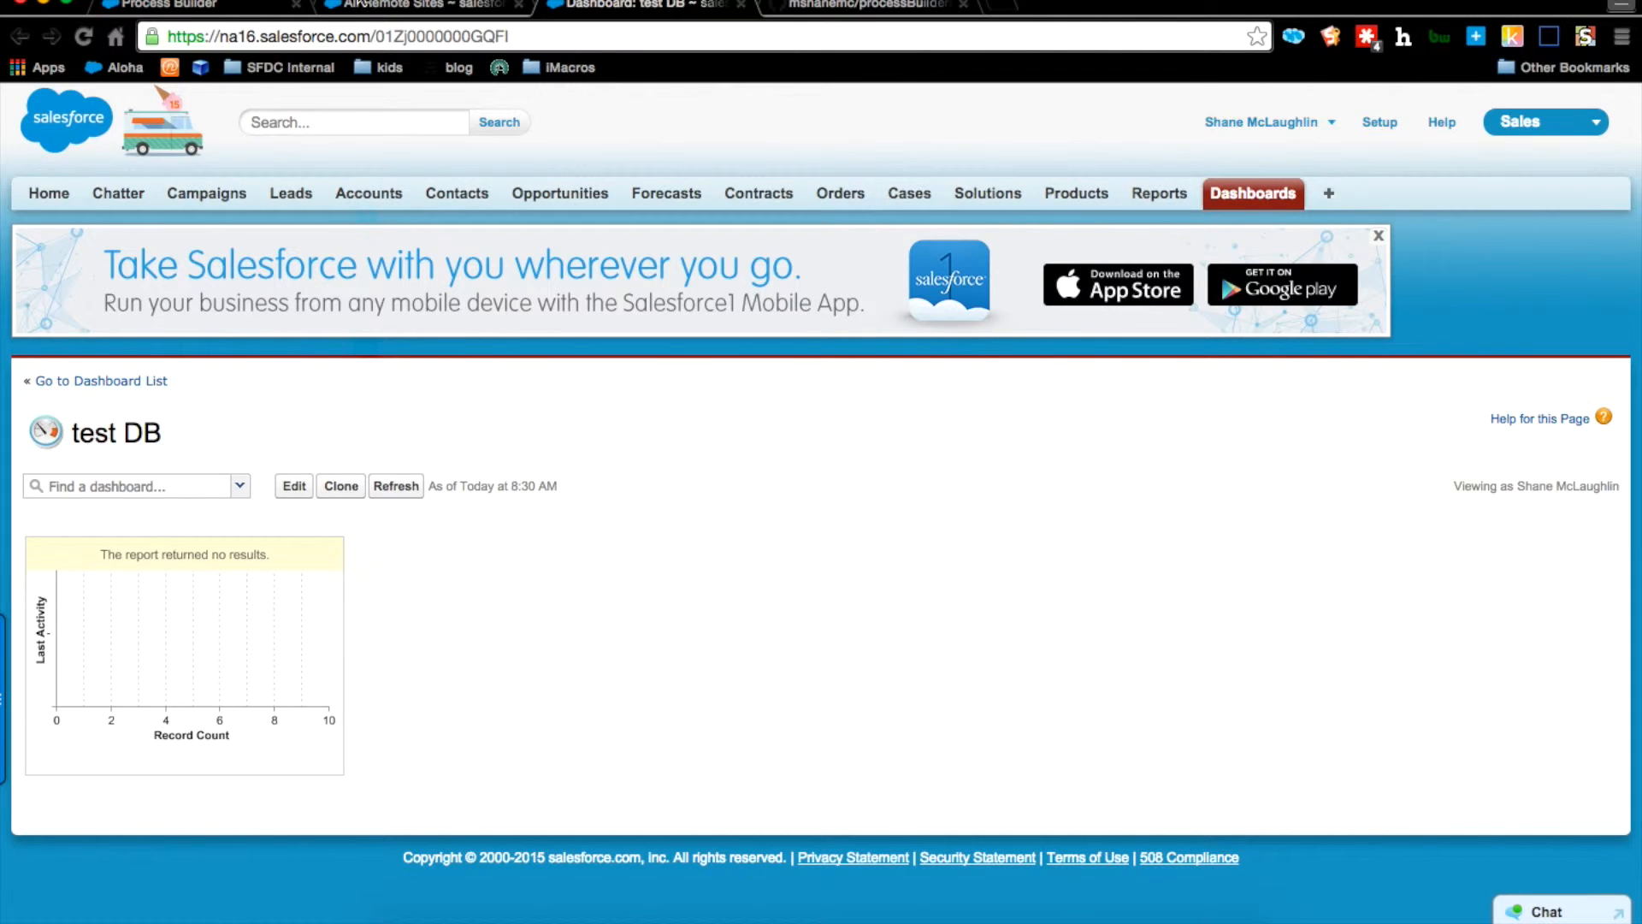
Step: Set the Burlington Textiles Corp of America account's Rating to Warm, save it, and reload the test DB dashboard
left_click(414, 9)
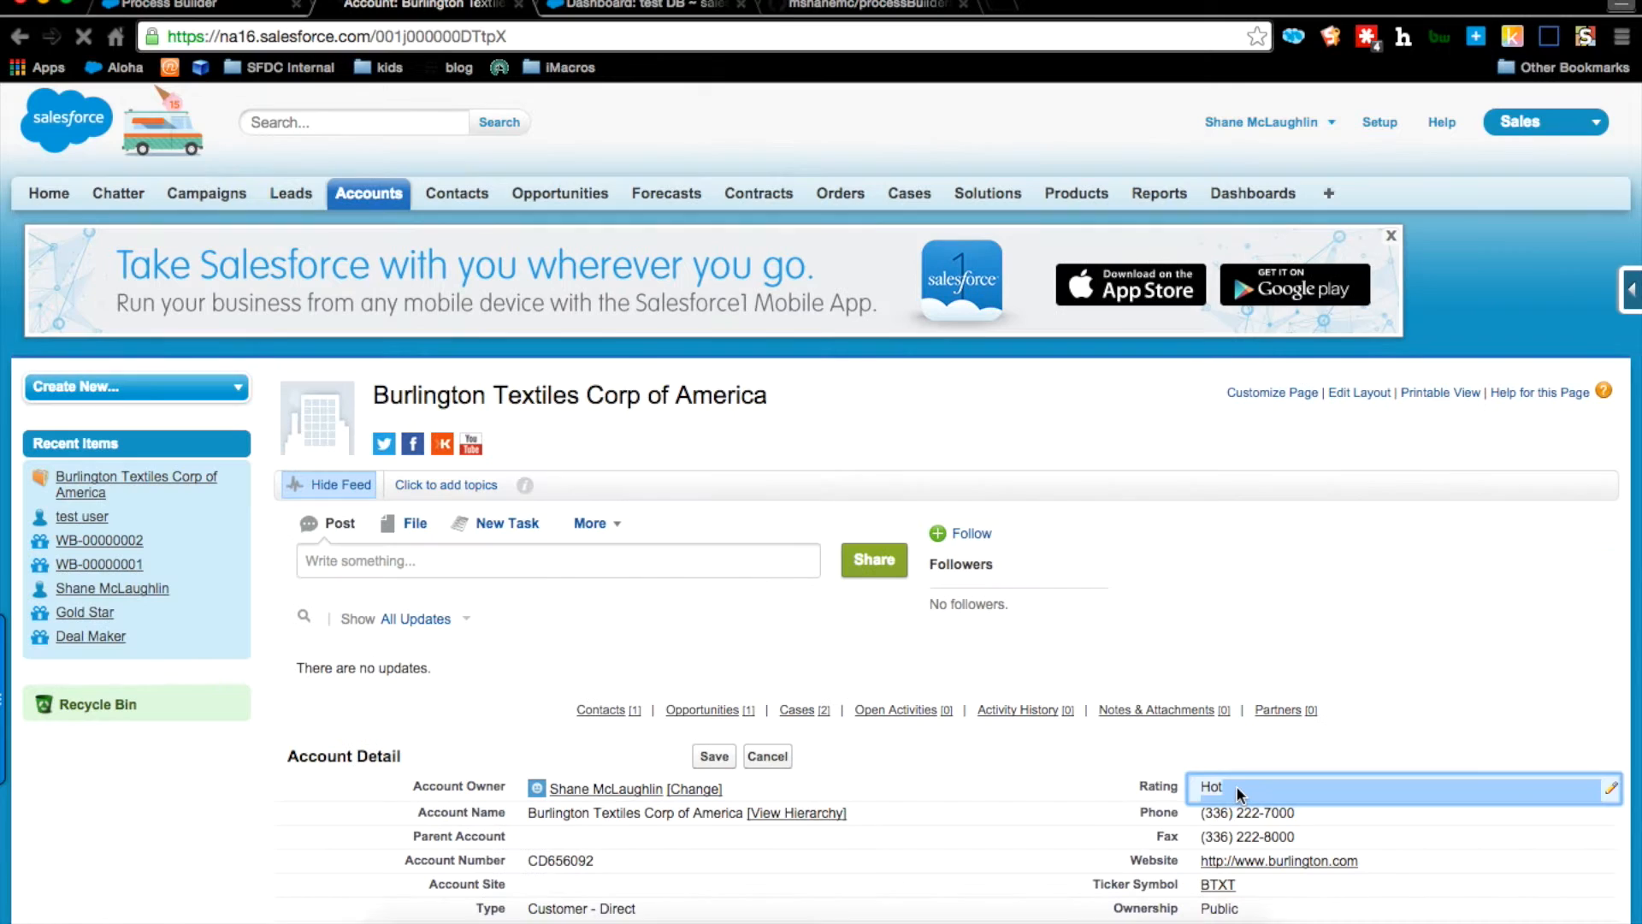
left_click(1233, 787)
left_click(1244, 808)
left_click(714, 756)
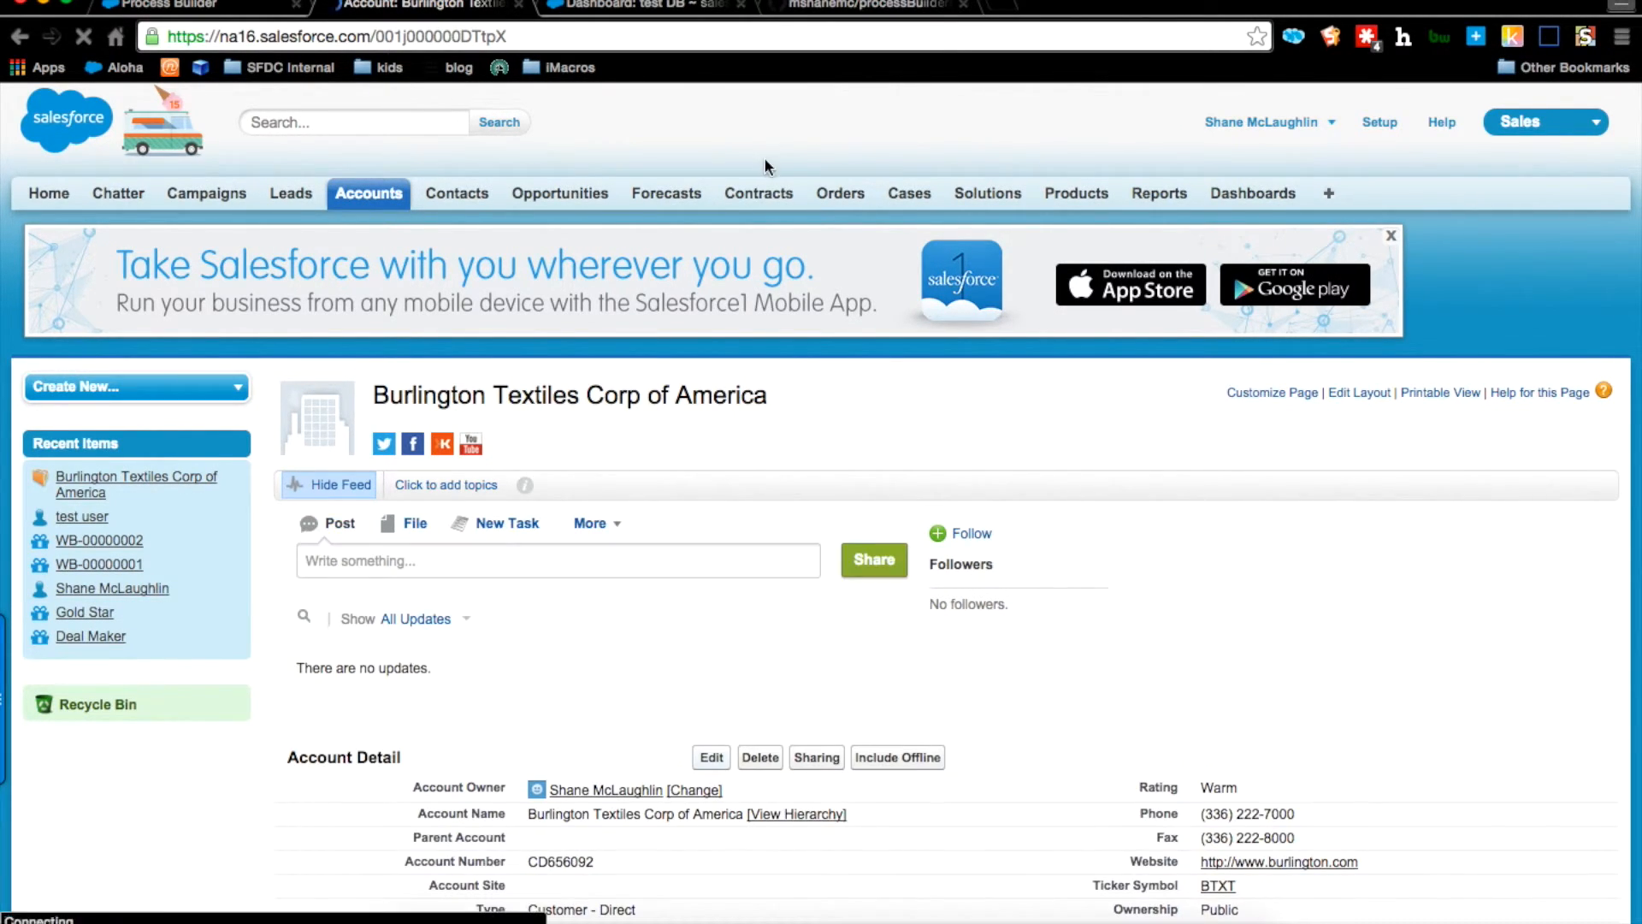
key("super+r")
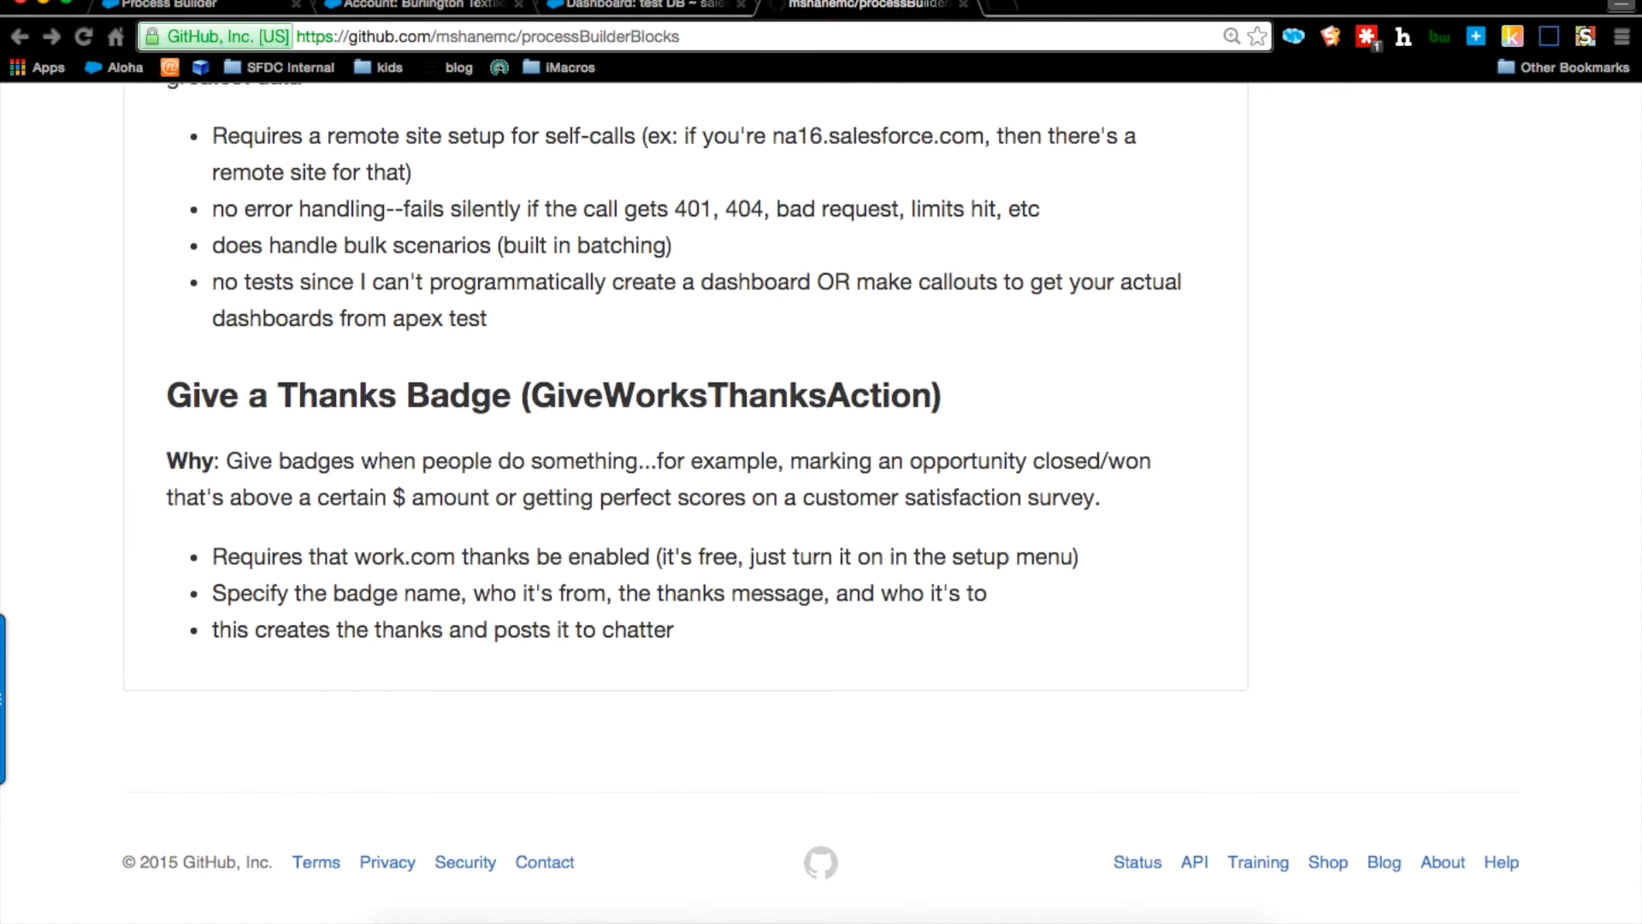
Step: Start a Thanks post on the Burlington Textiles account feed with share 2me as the recipient
left_click(462, 5)
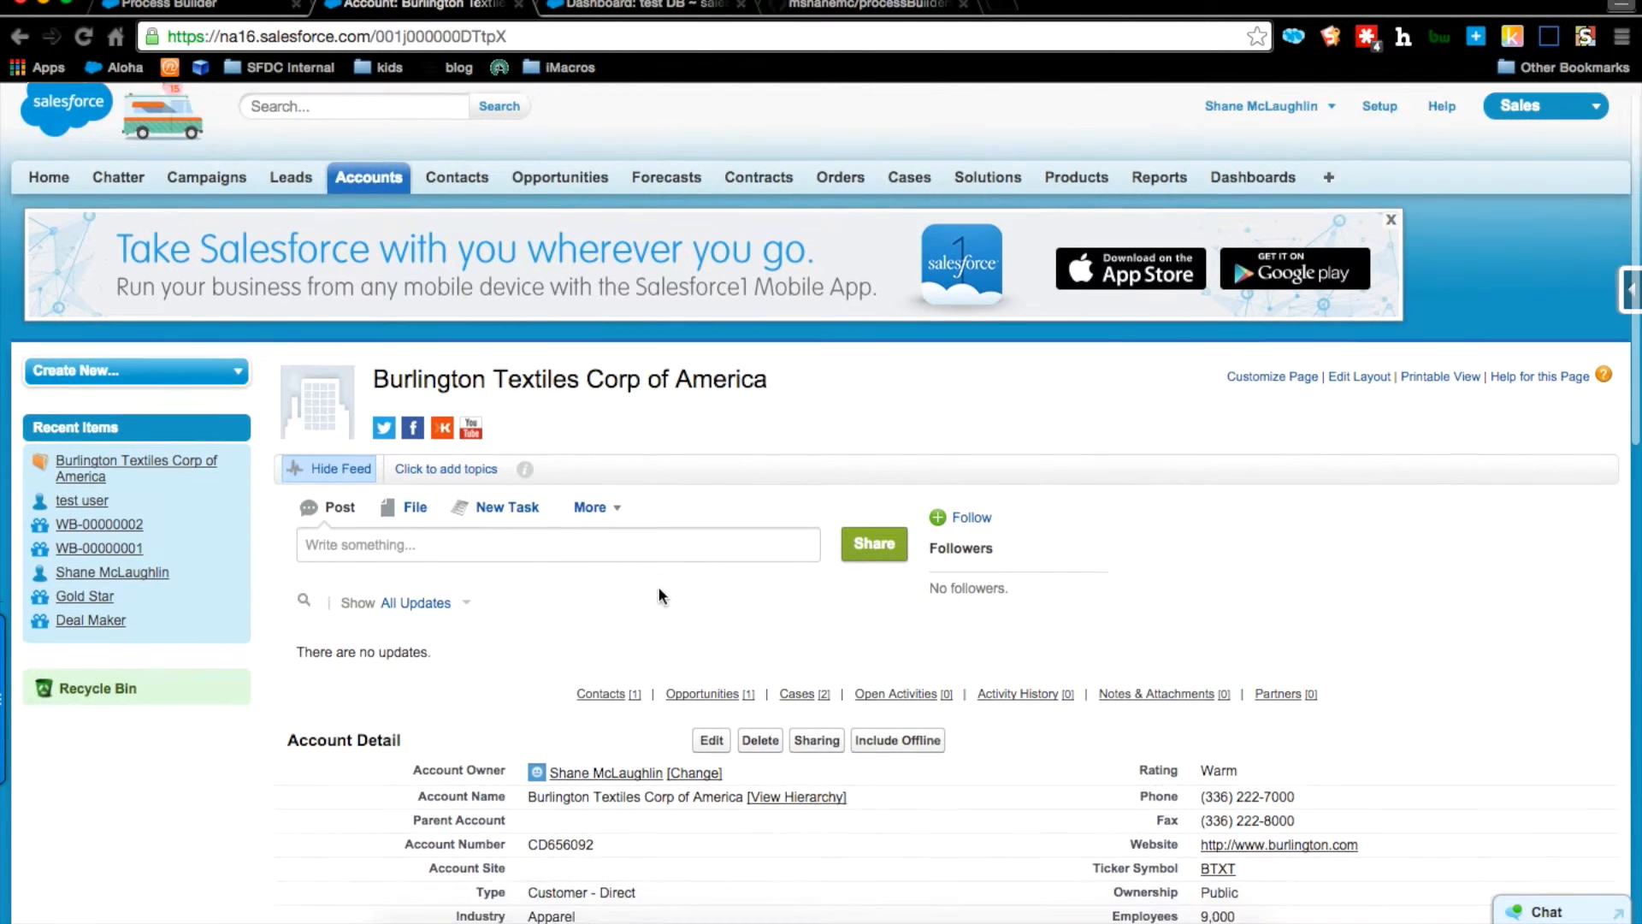
scroll(658, 596, "down", 2)
left_click(596, 443)
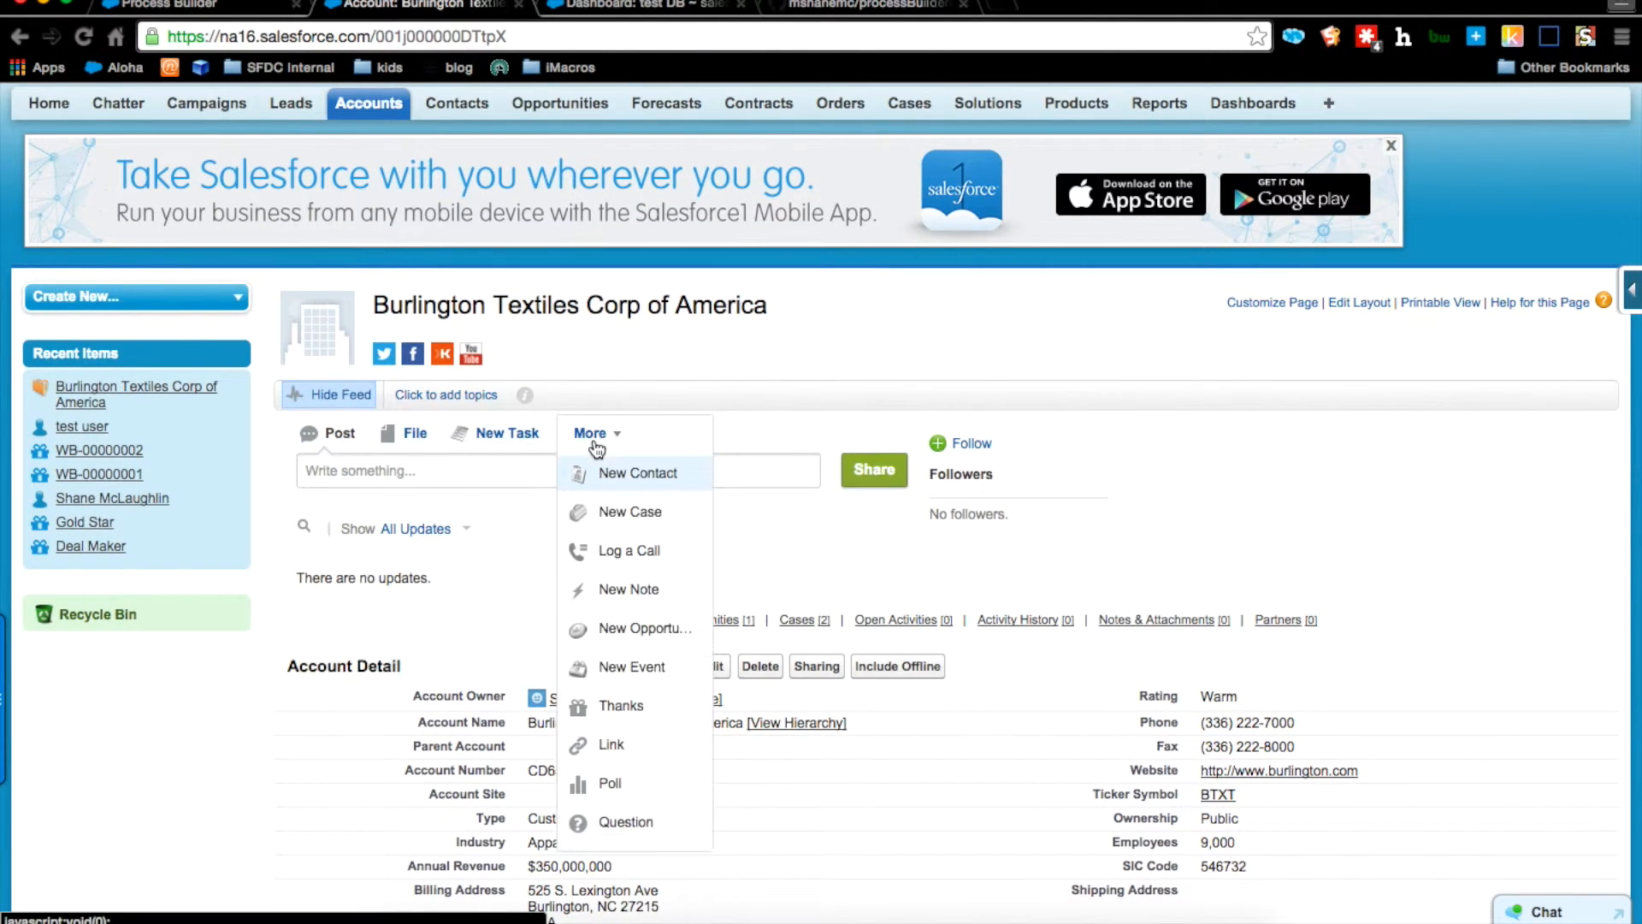
left_click(623, 706)
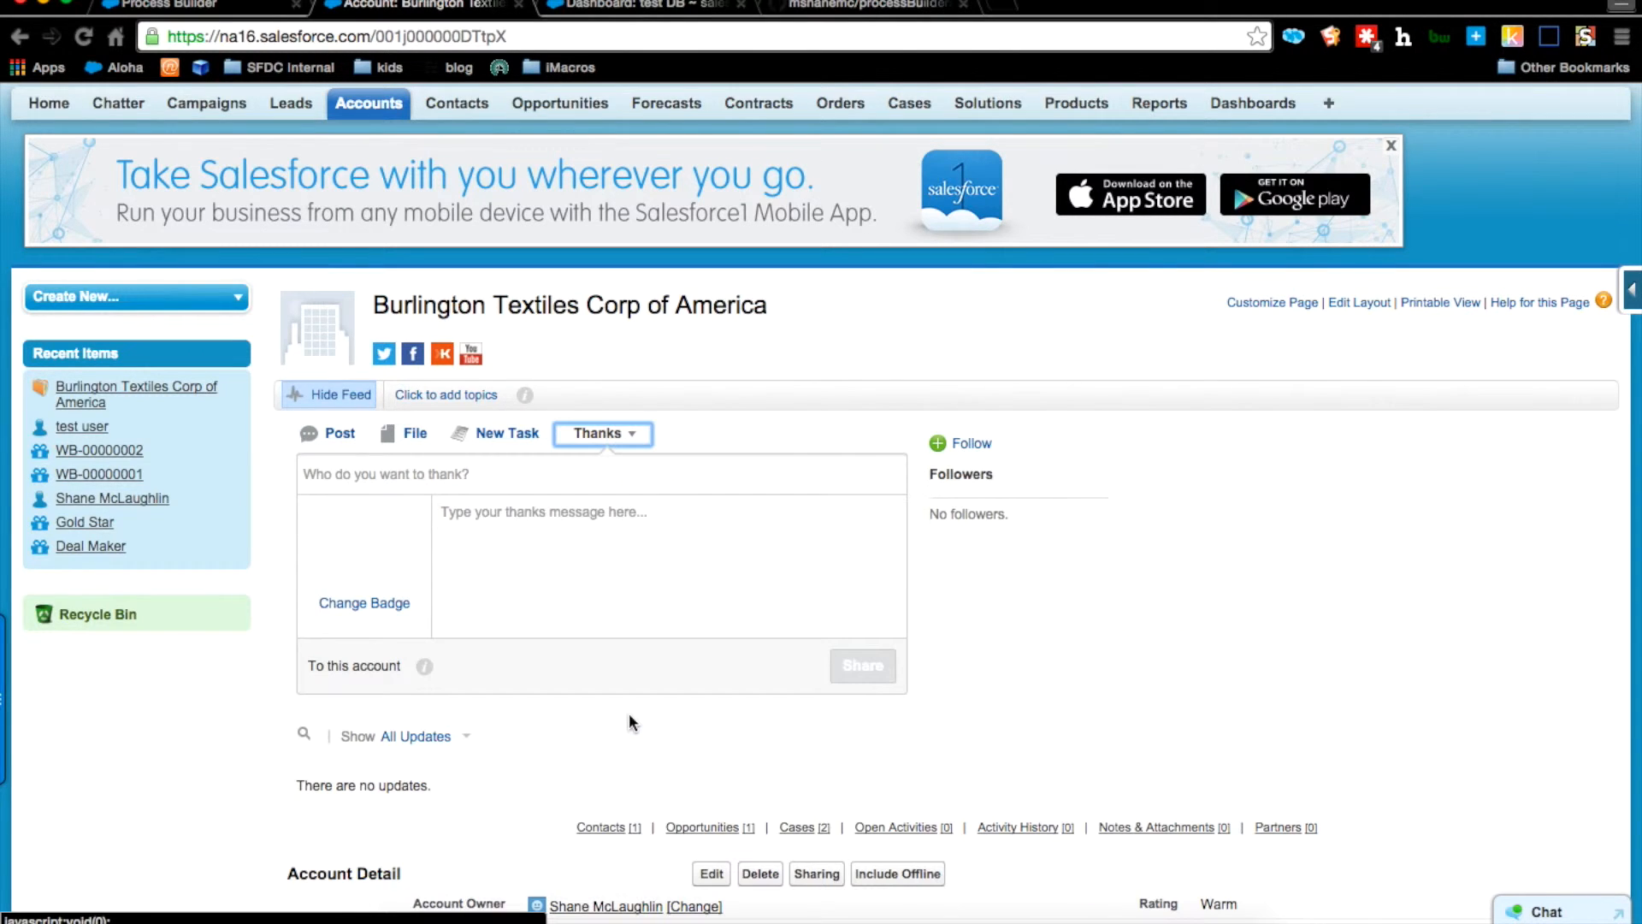
left_click(497, 486)
type("shar")
key("Return")
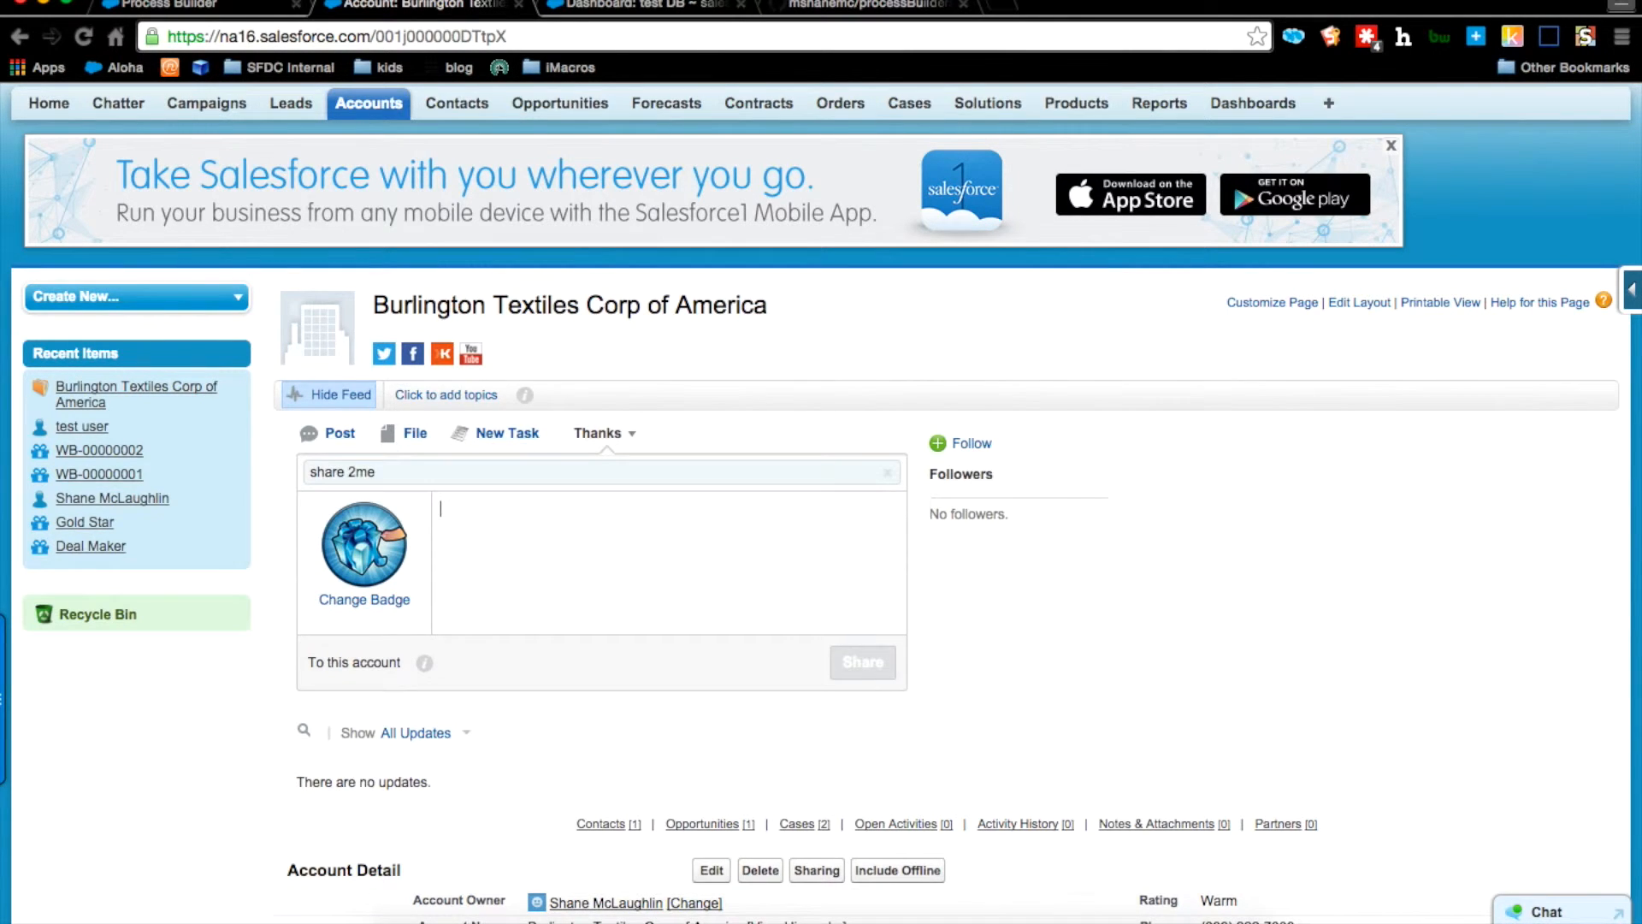
Step: Change the badge of the Thanks post to Team Player
scroll(619, 639, "down", 3)
left_click(365, 479)
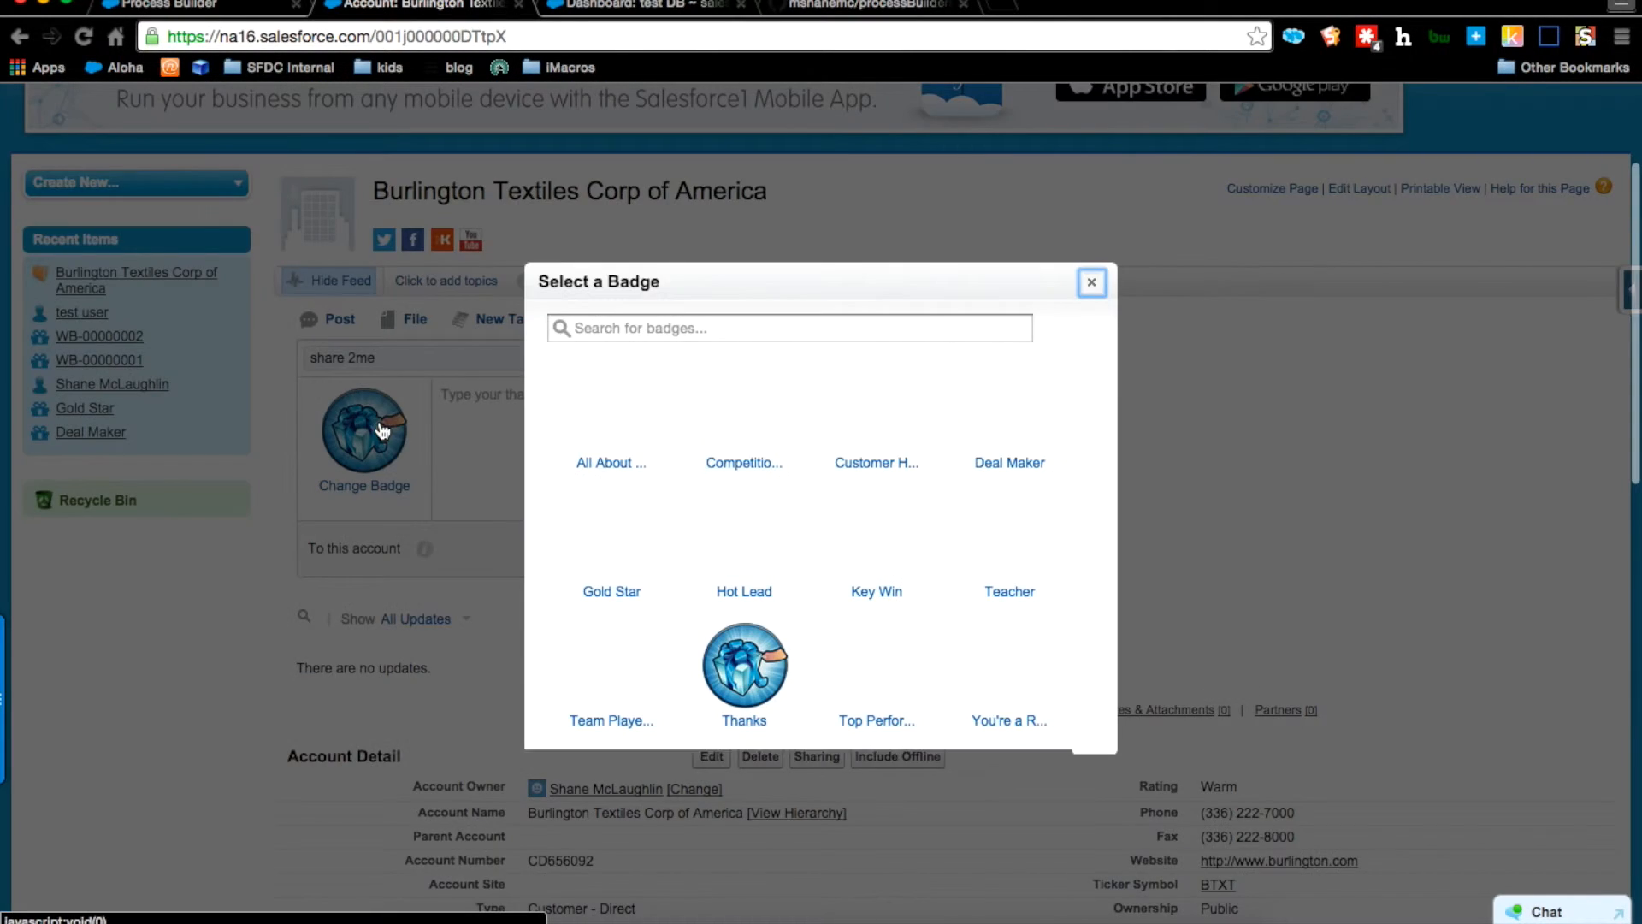
scroll(788, 537, "down", 6)
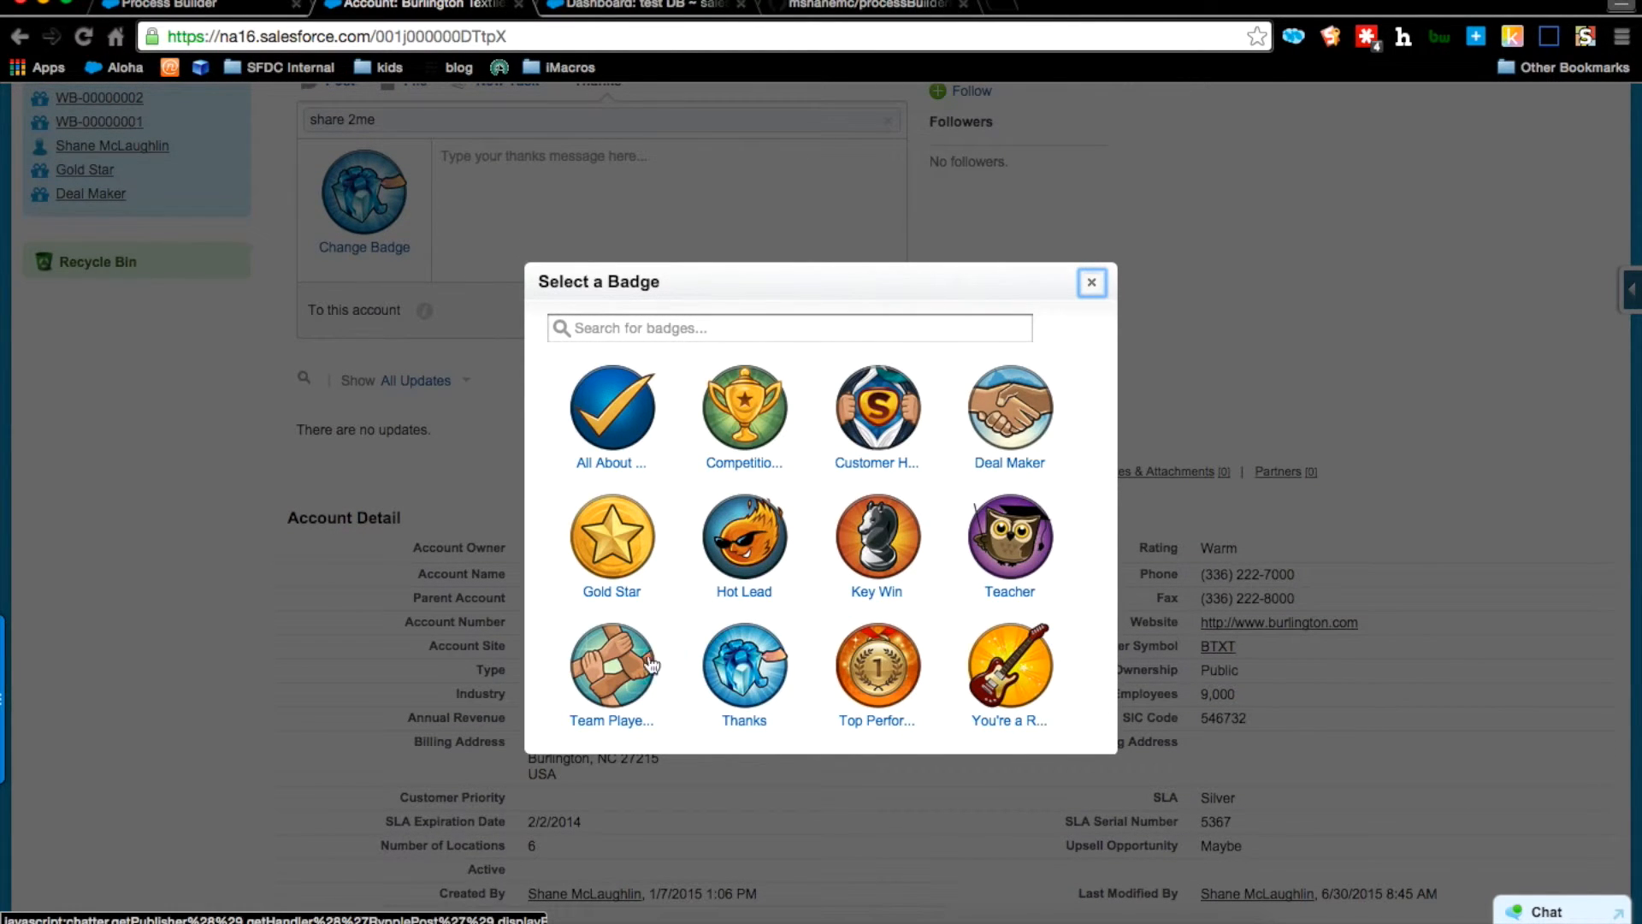
left_click(621, 674)
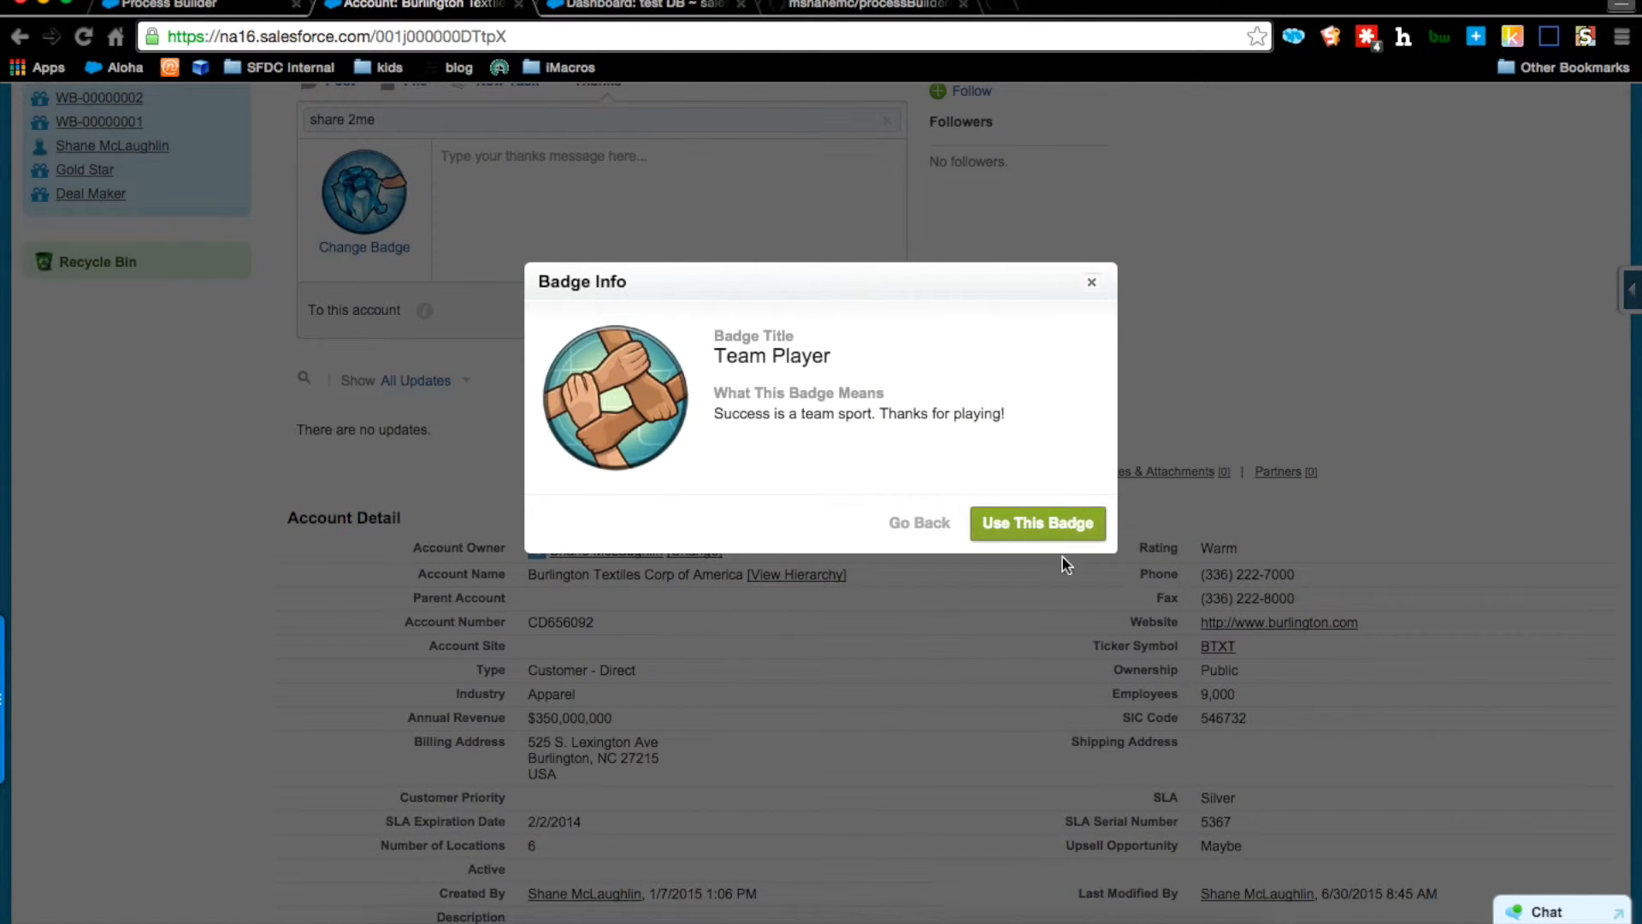
left_click(1036, 523)
Step: Enter the thanks message "thanks for being awesome!" and share the post to the account feed
left_click(663, 223)
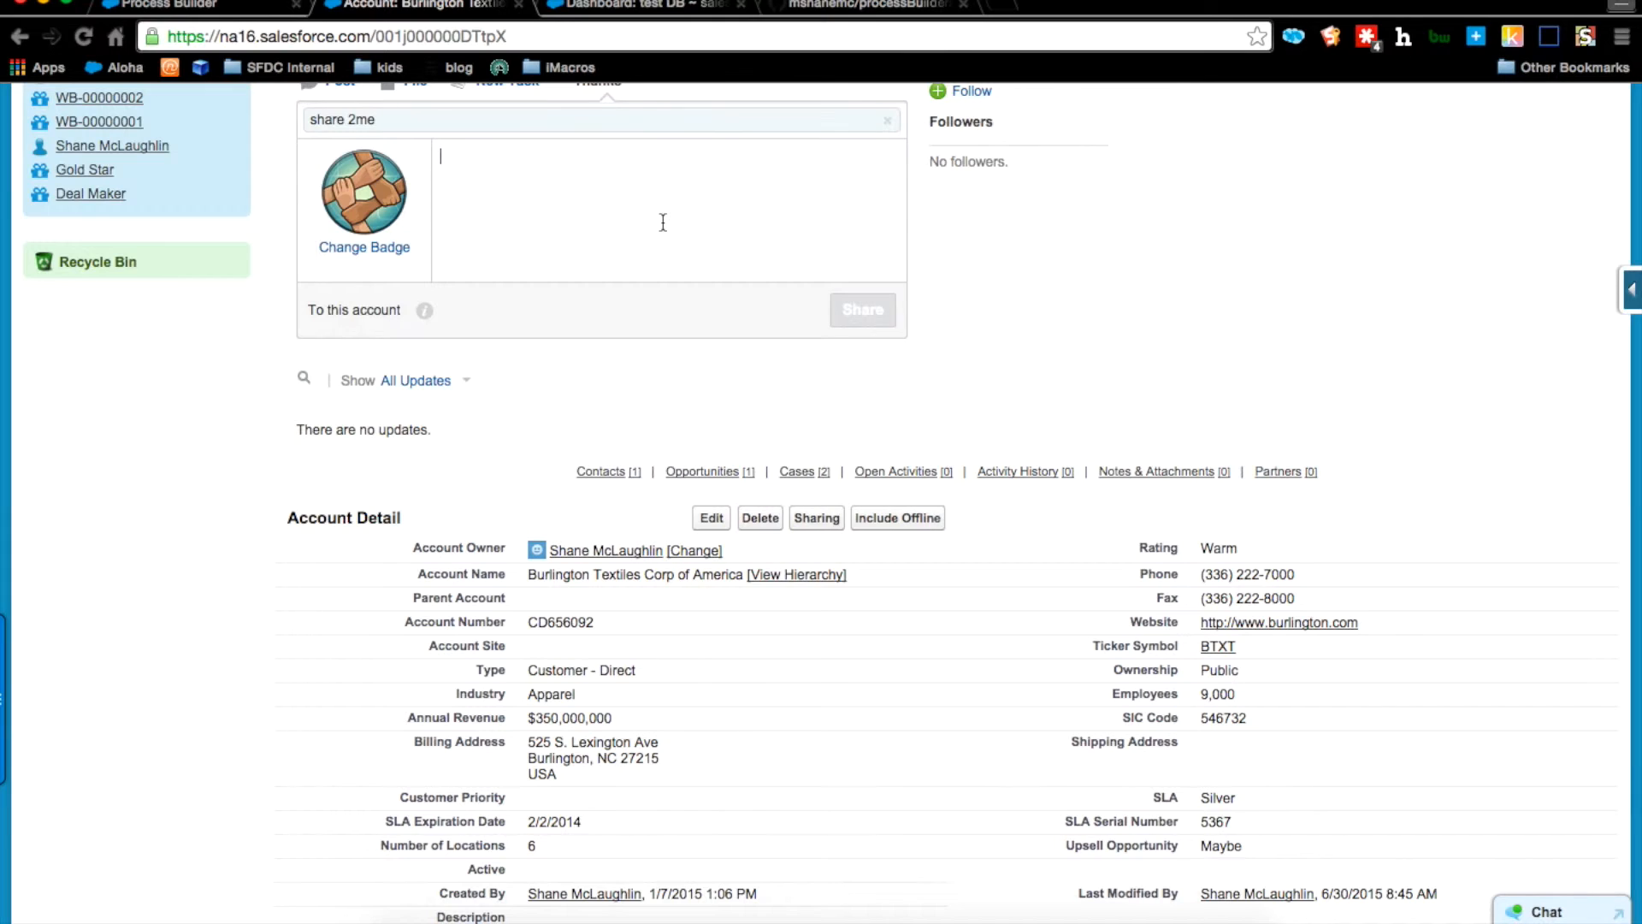
type("thanks for b")
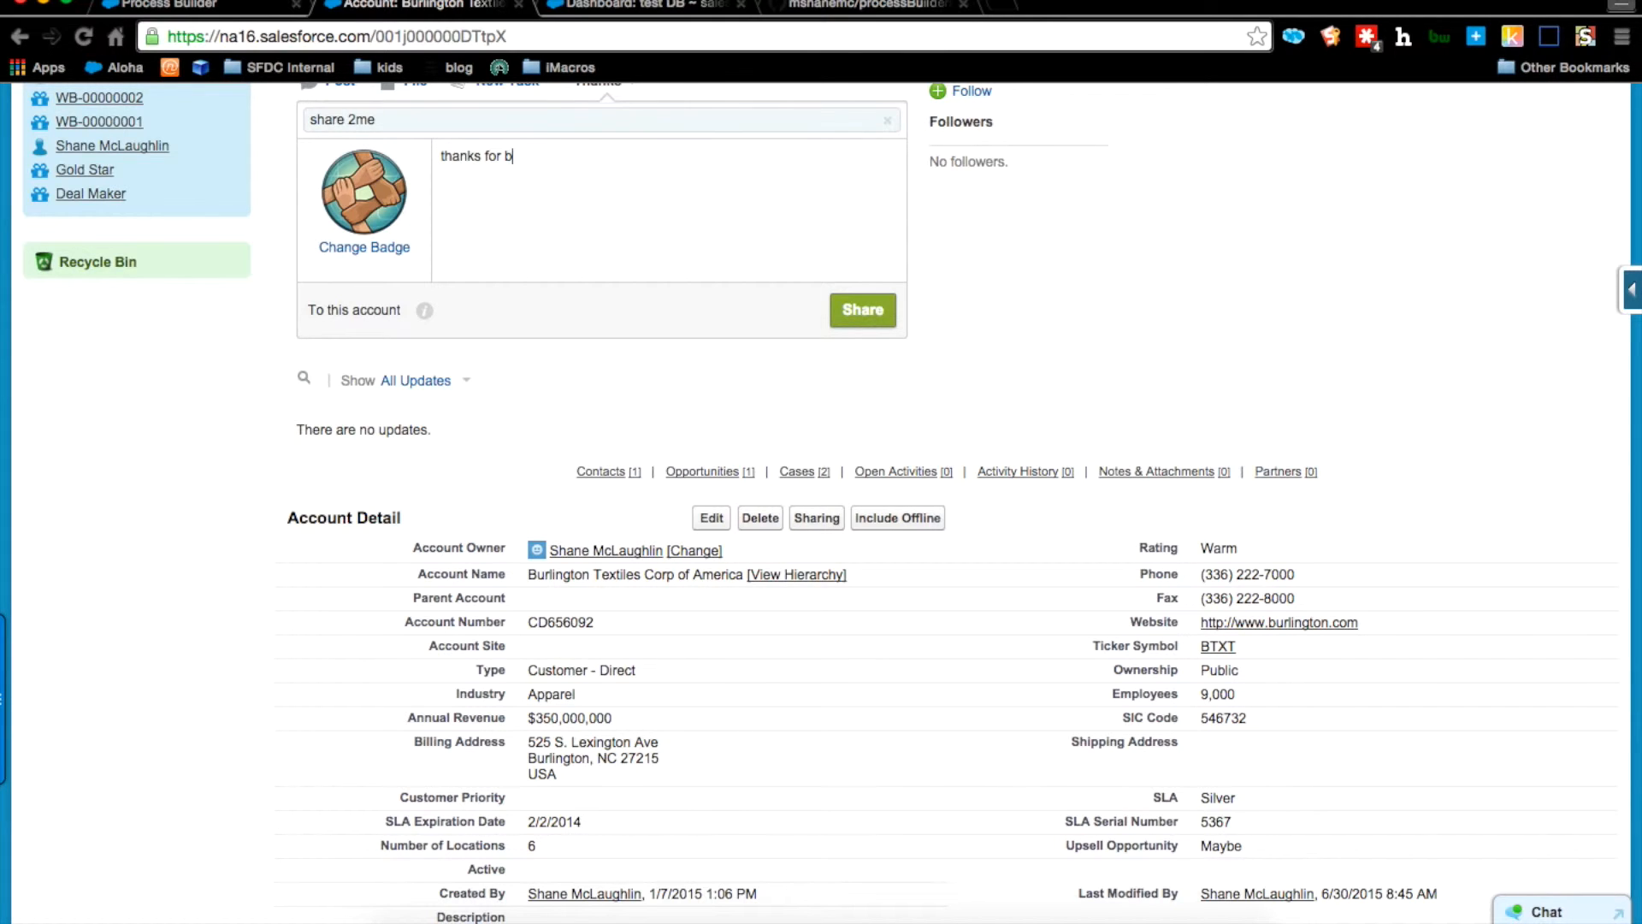
type("eing awesome!")
left_click(863, 318)
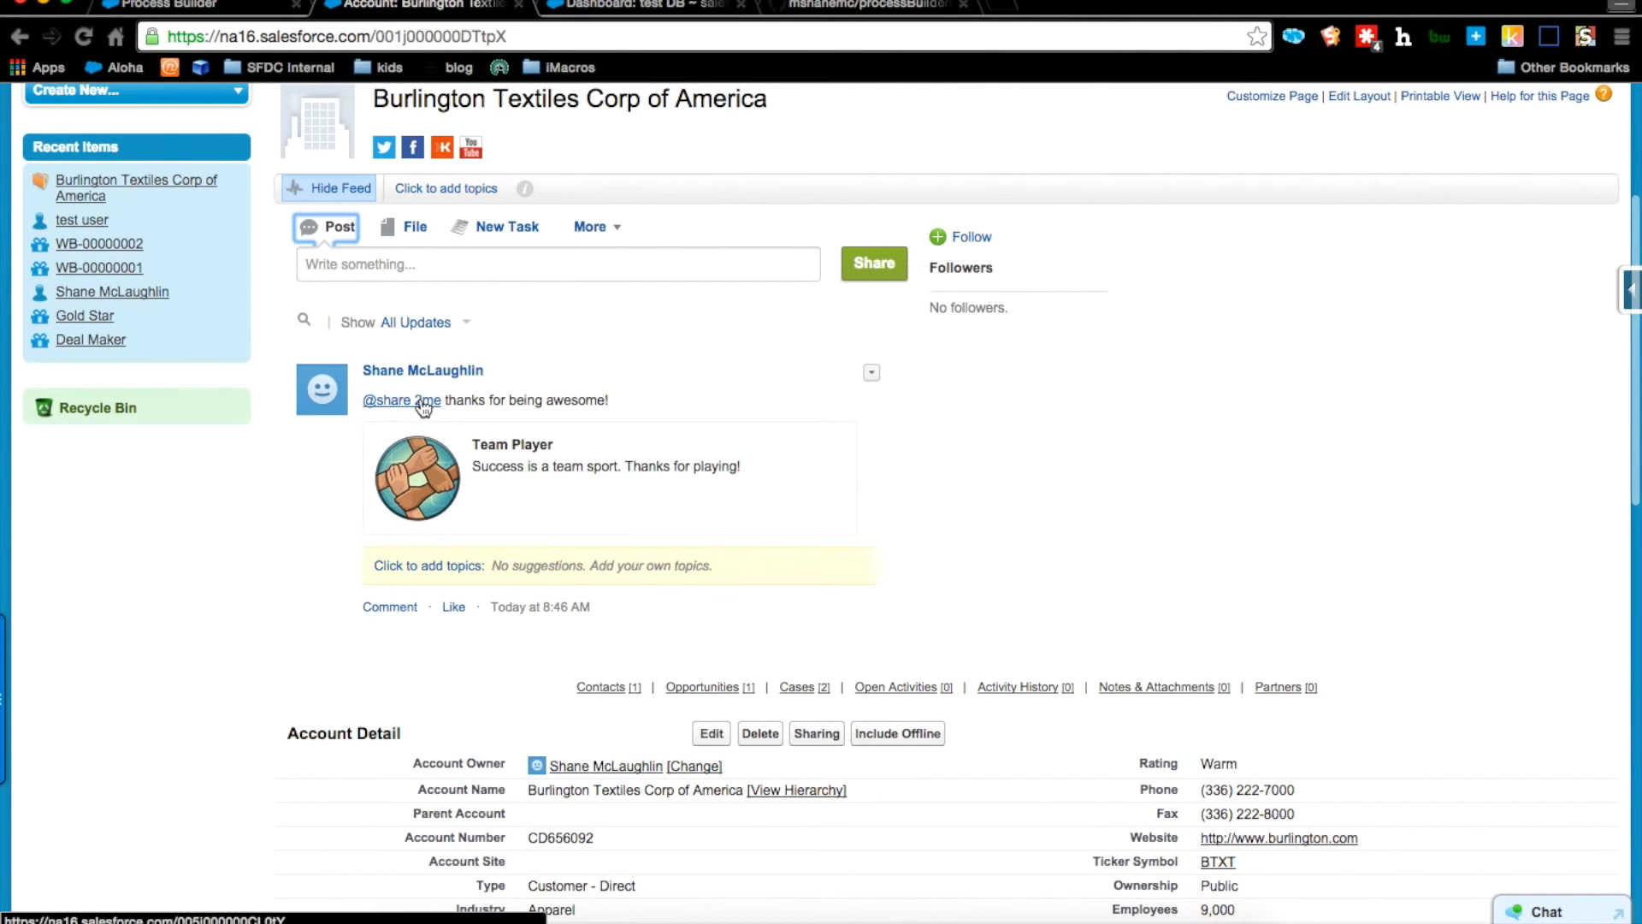
Step: Open the thanked user's profile separately, review its feed and Recognition entries, and dismiss the new profile page tip
mouse_move(419, 400)
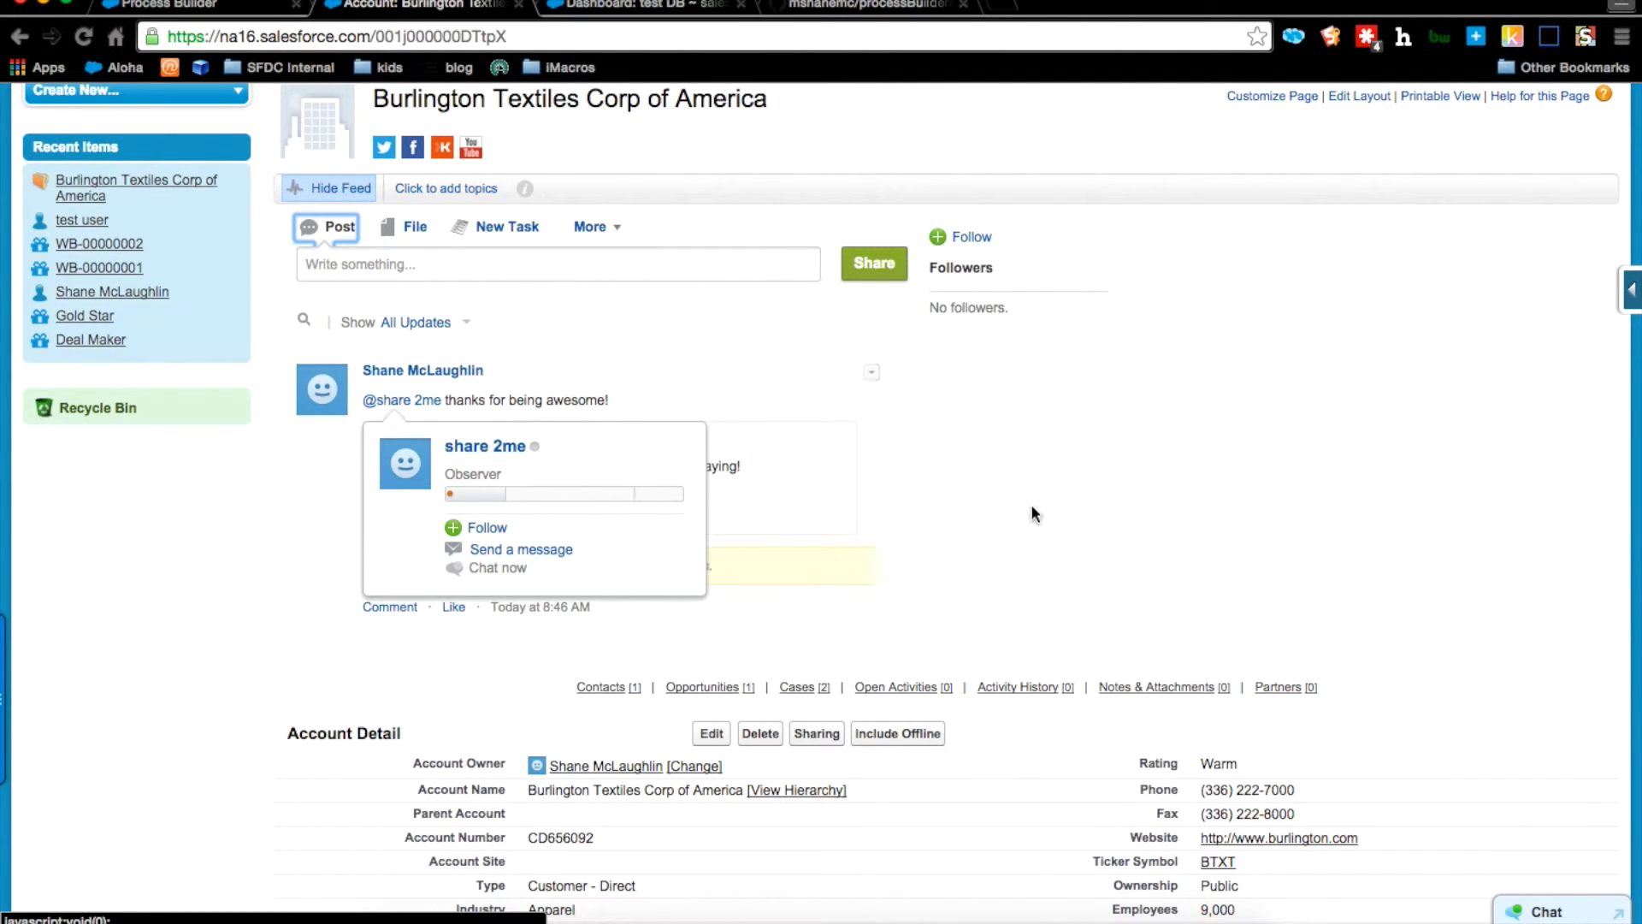
left_click(403, 414, "super")
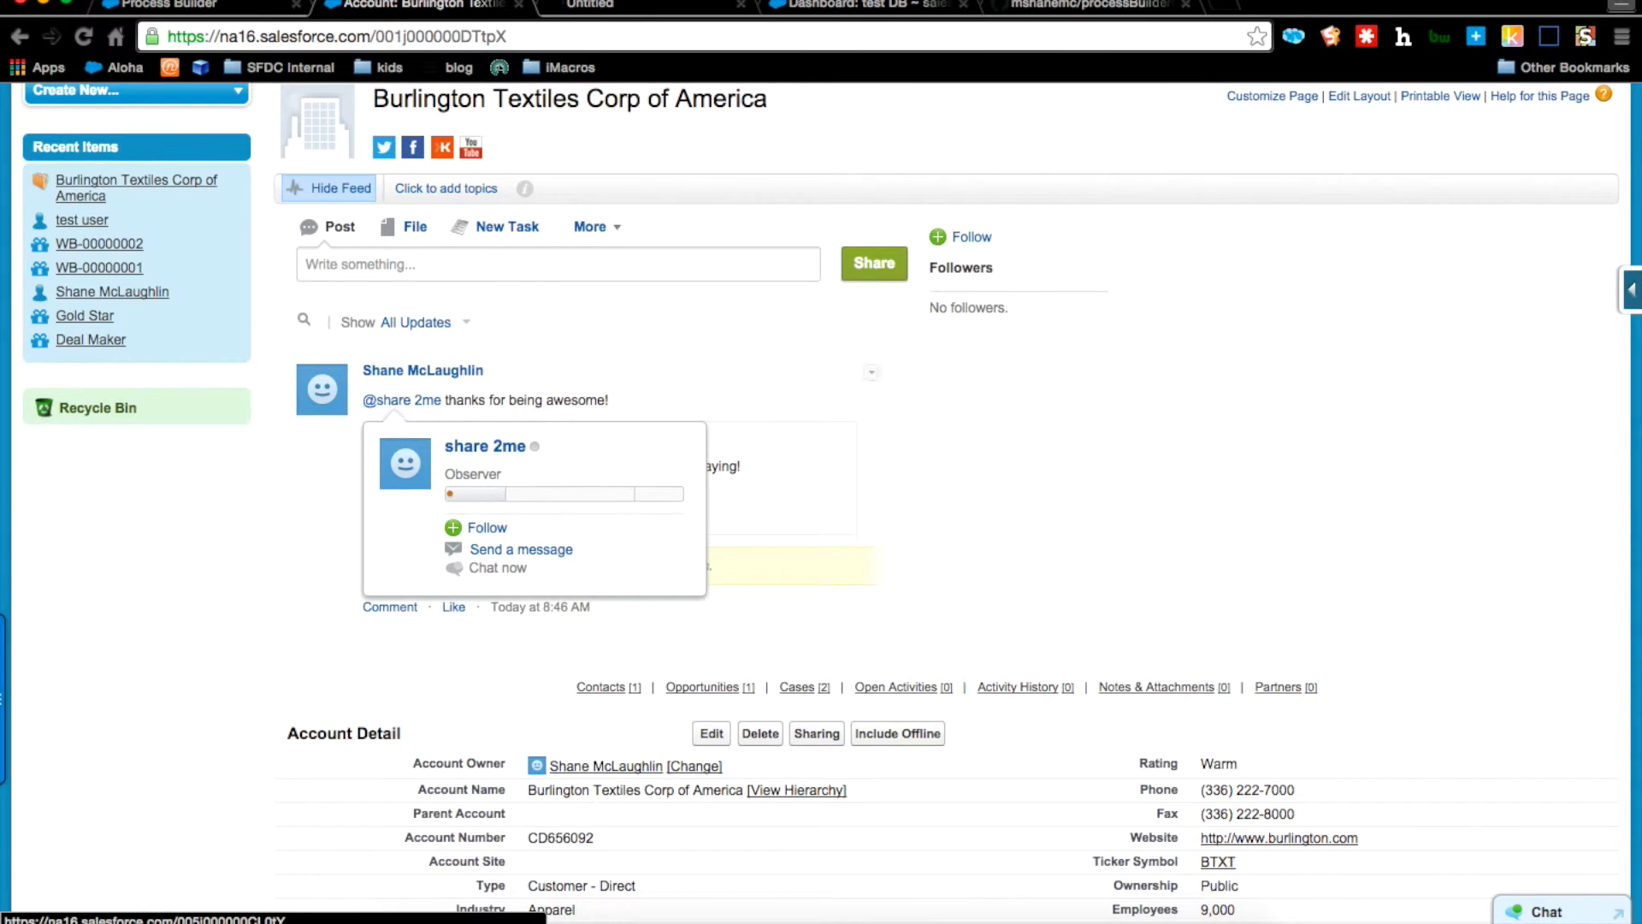
left_click(625, 8)
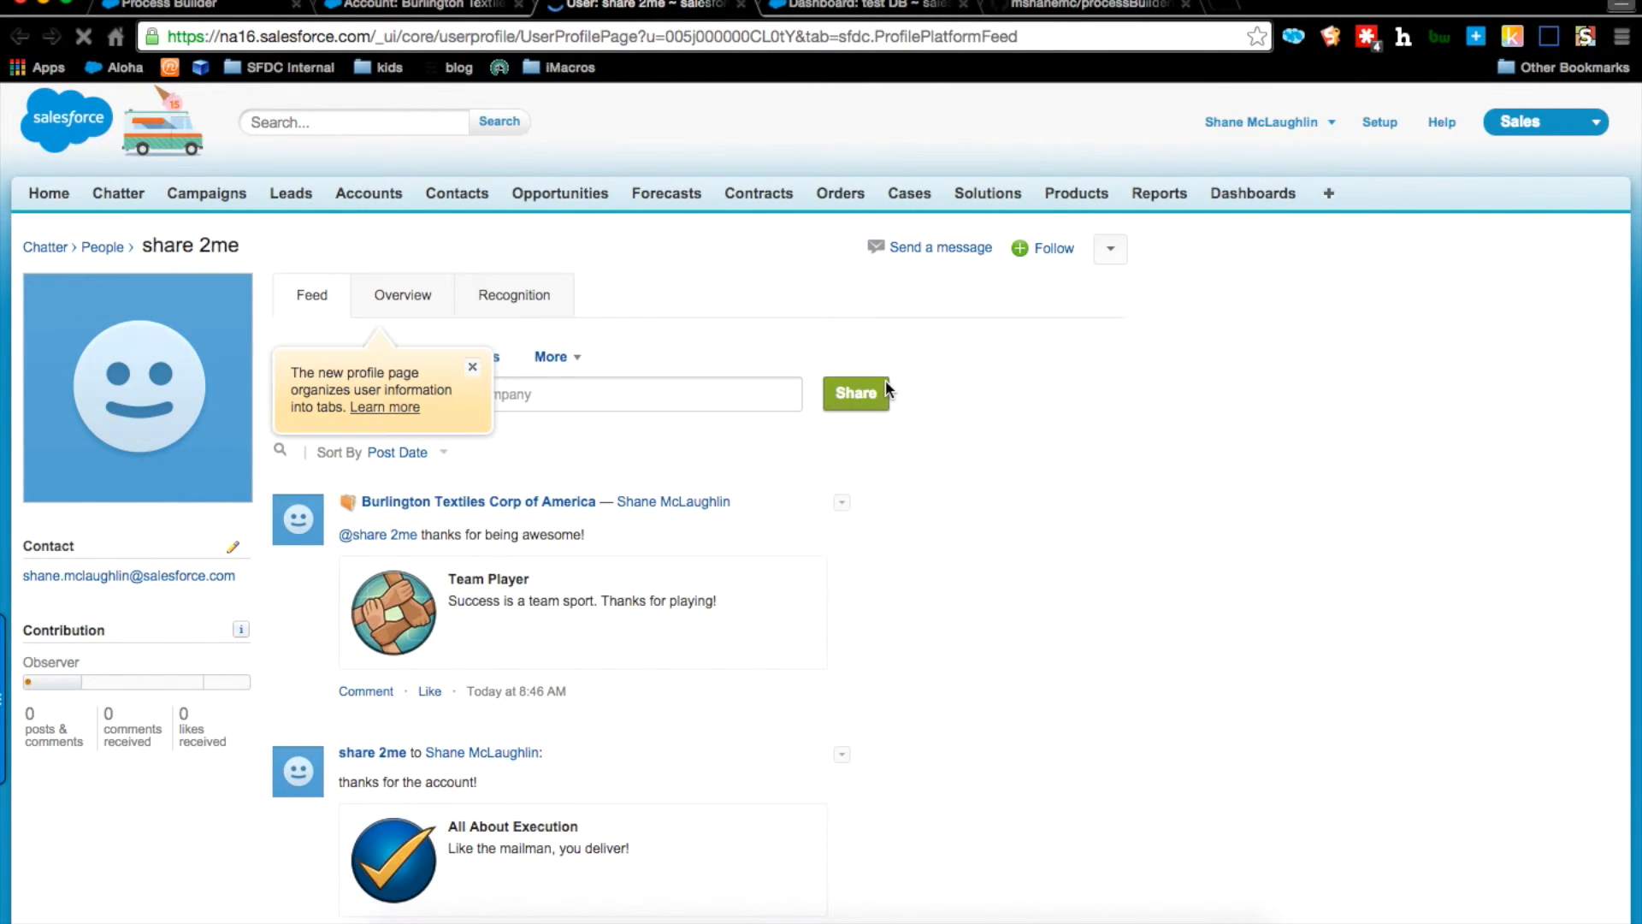
left_click(532, 300)
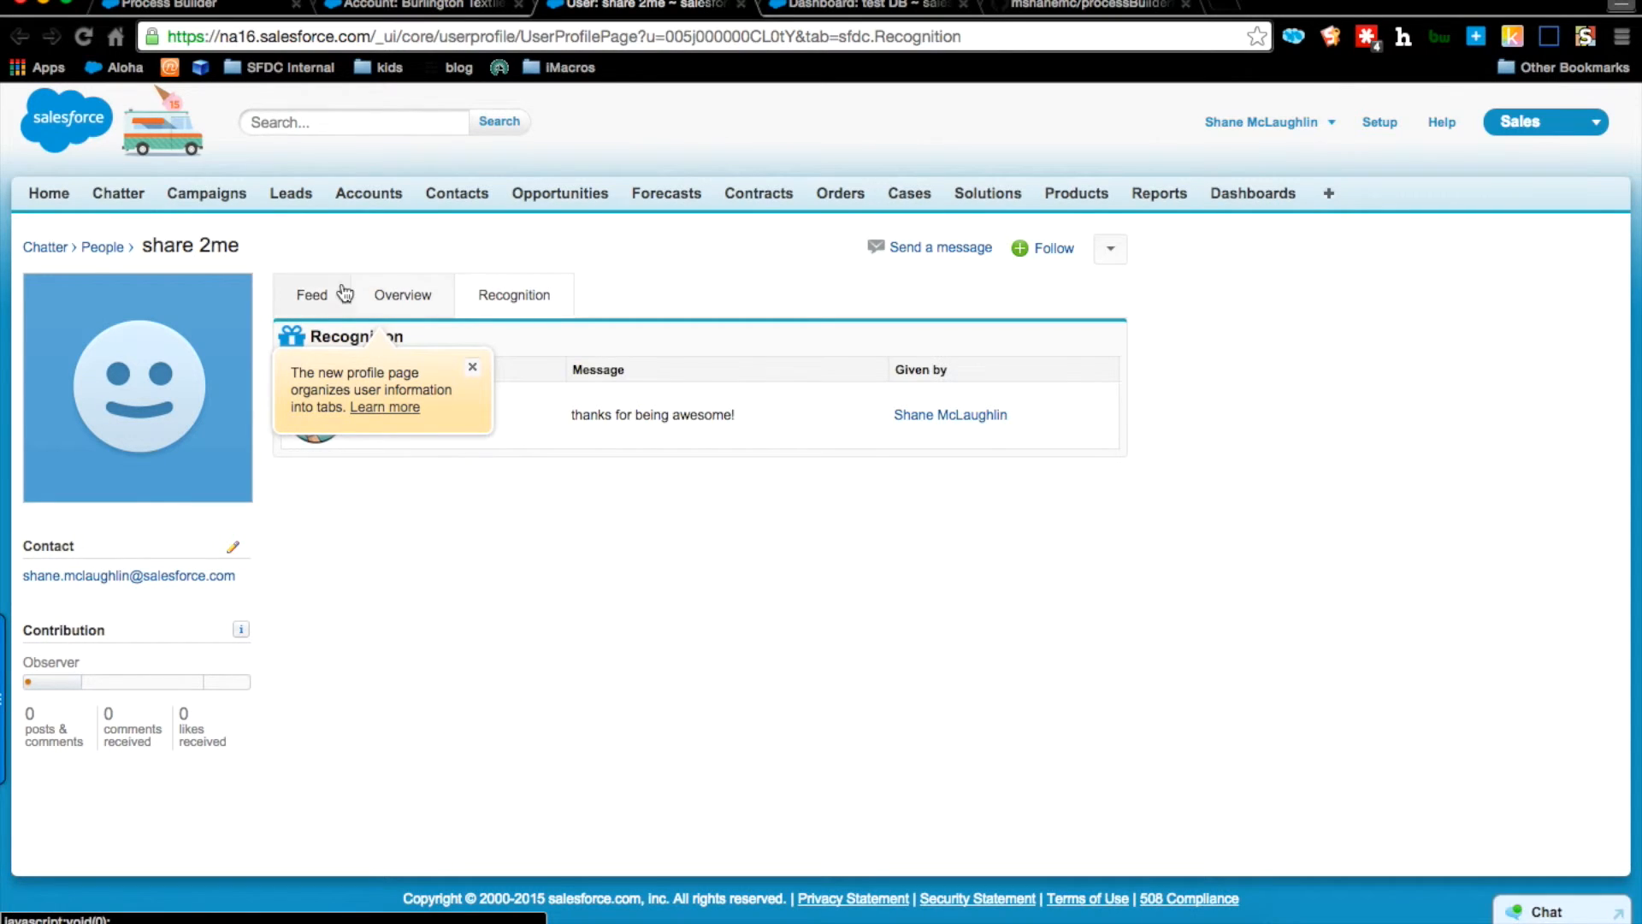
left_click(309, 292)
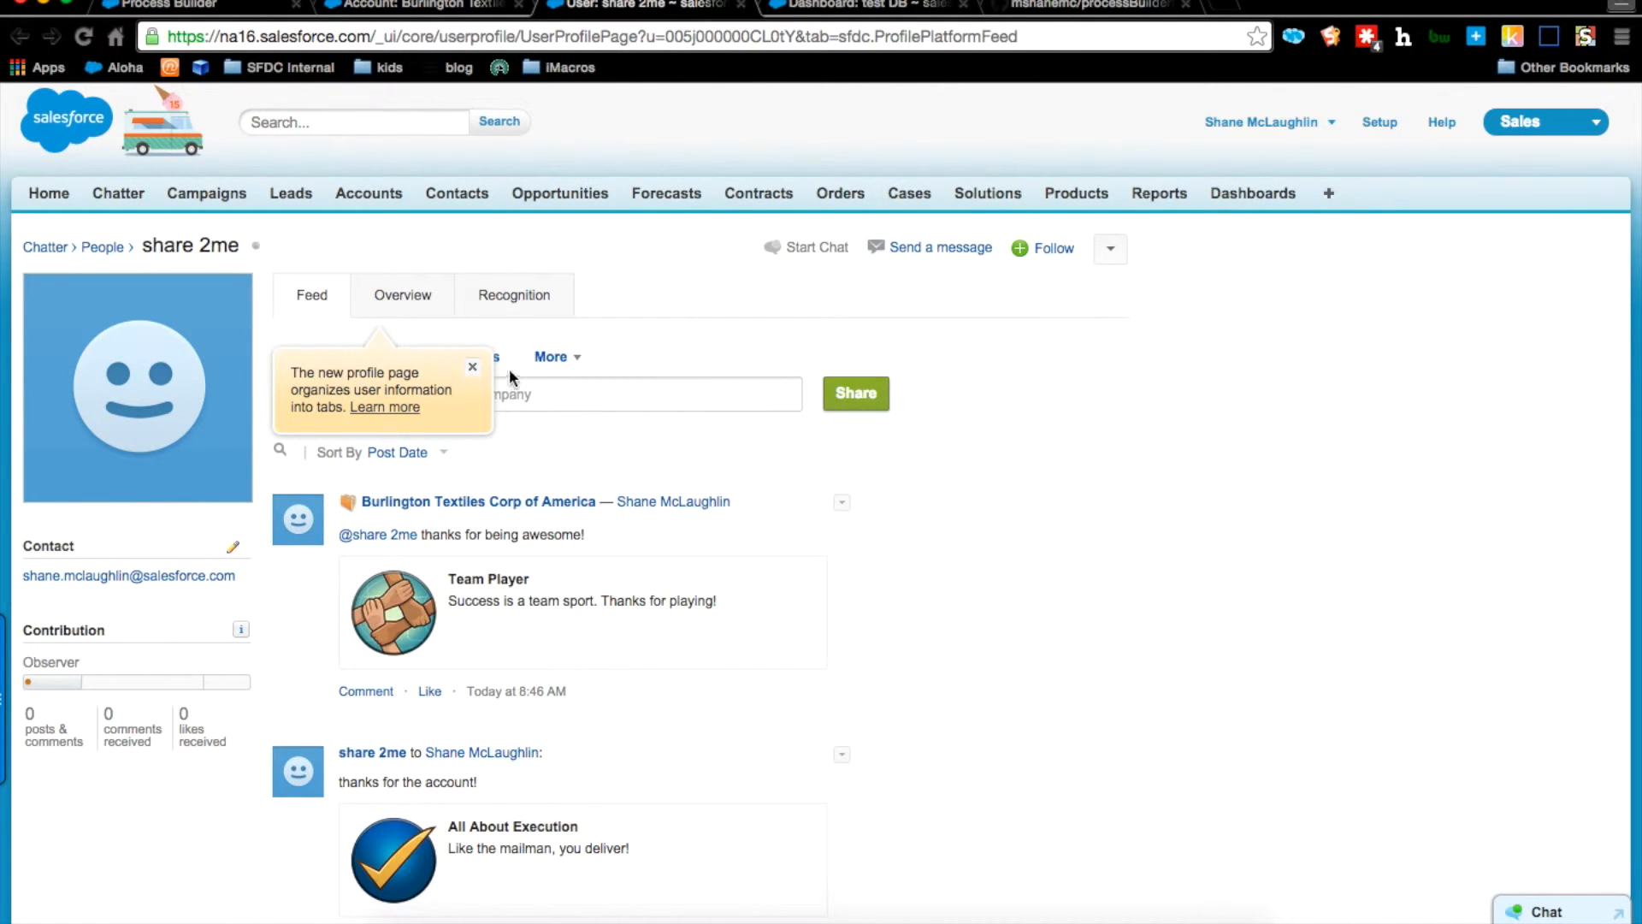
left_click(515, 292)
left_click(473, 368)
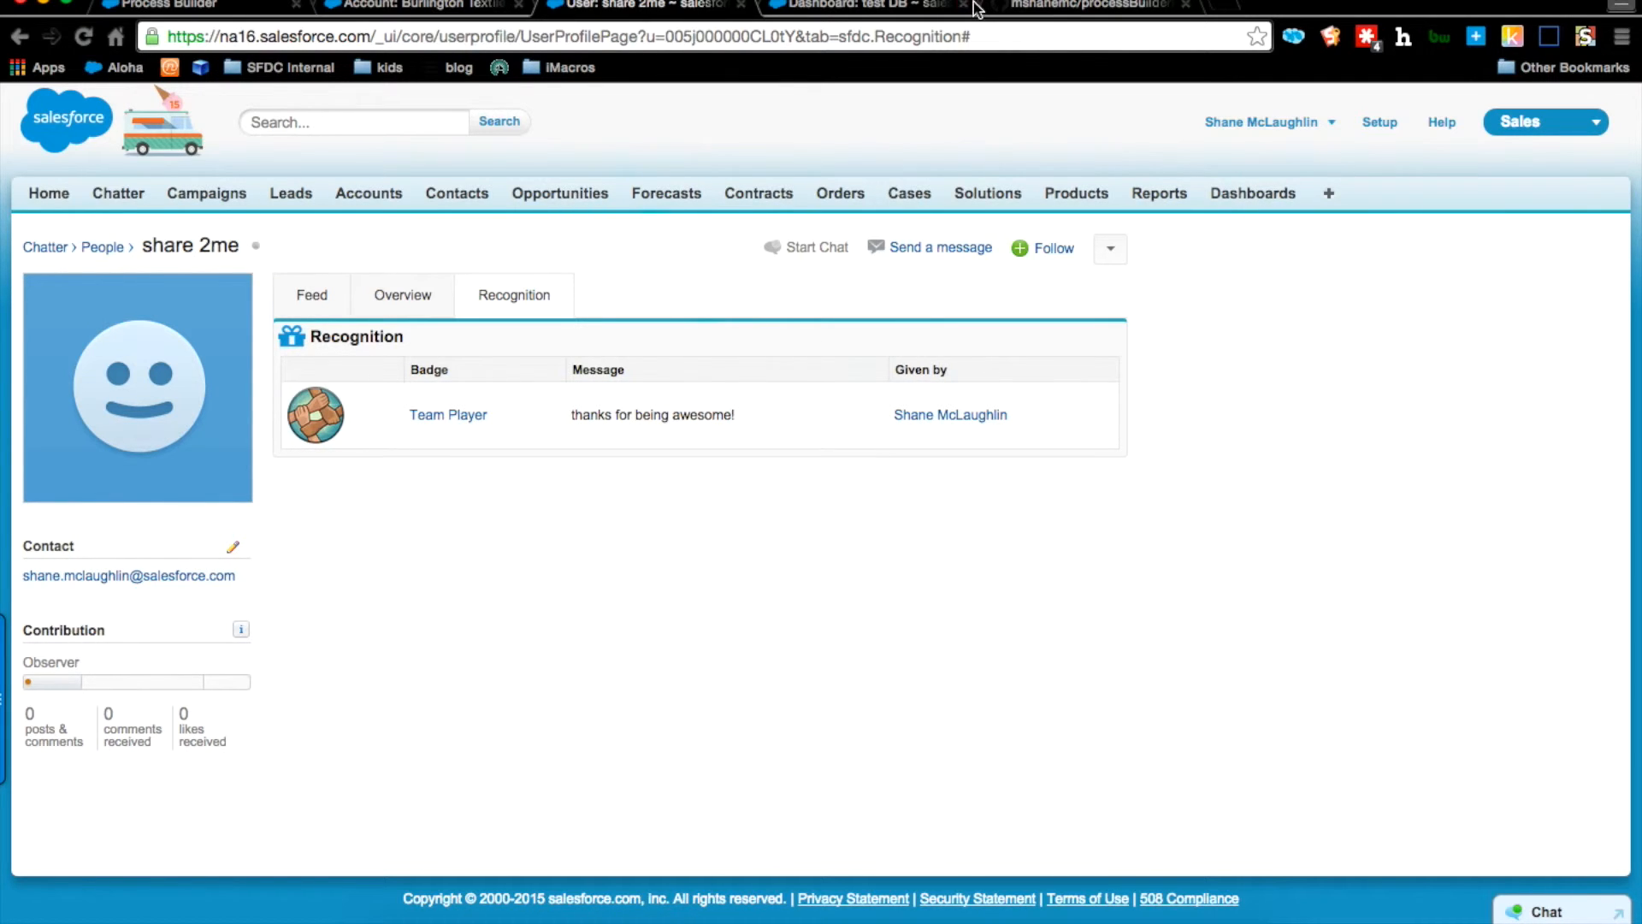
Step: Reread the GiveWorksThanksAction notes in the GitHub README and open the Work.com Thanks fields in Salesforce setup
left_click(1045, 6)
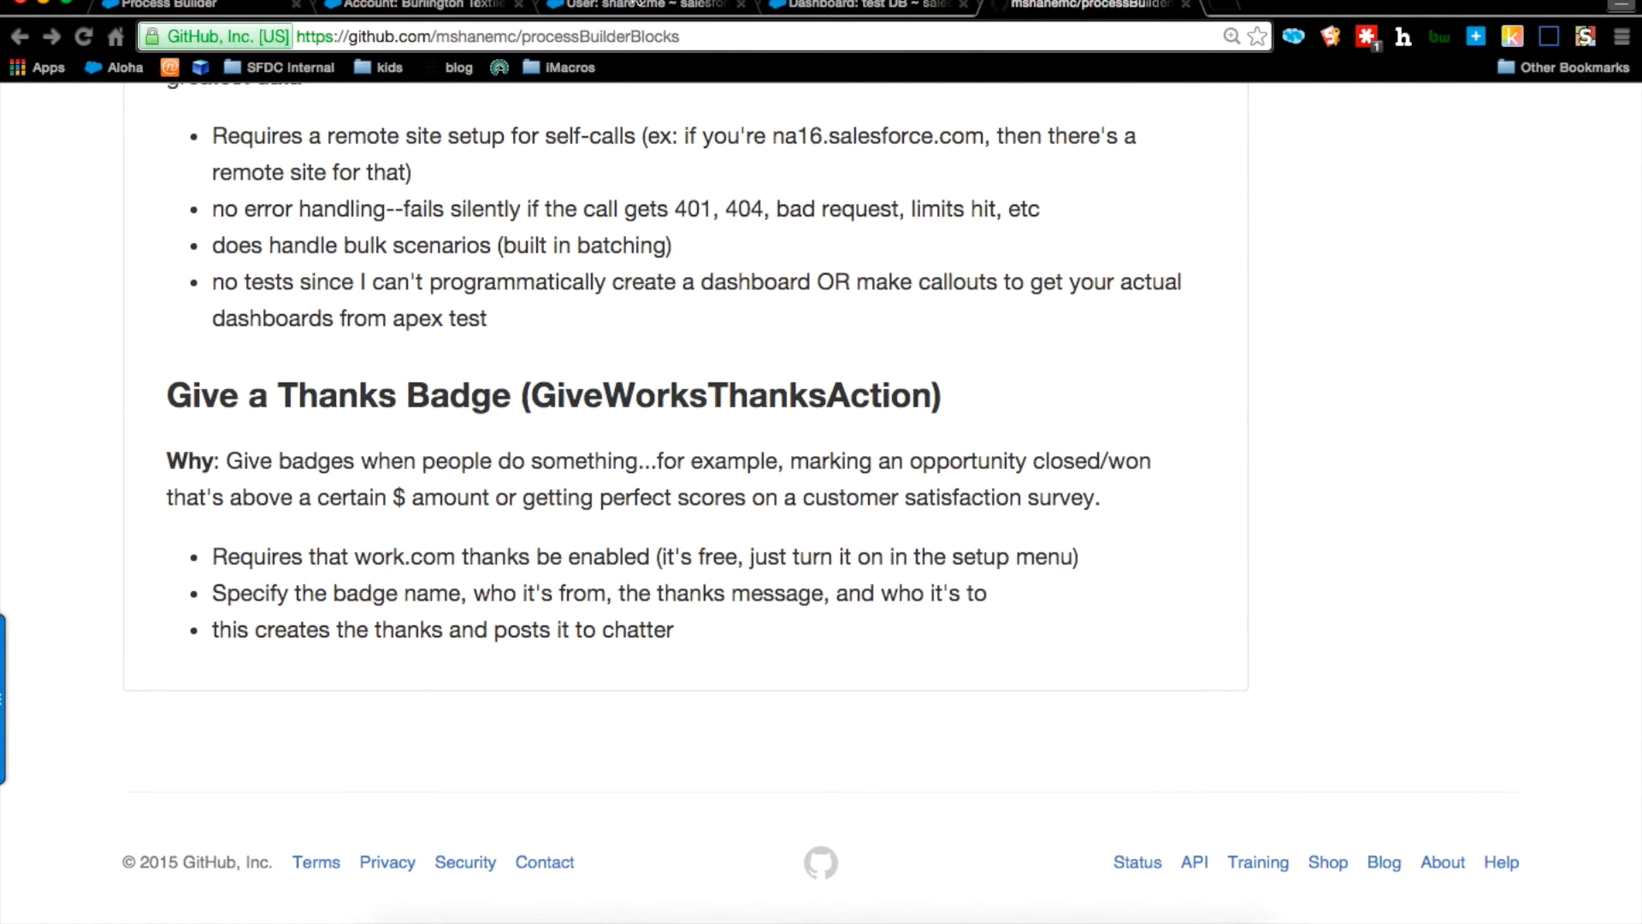
left_click(804, 7)
key("ctrl+shift+space")
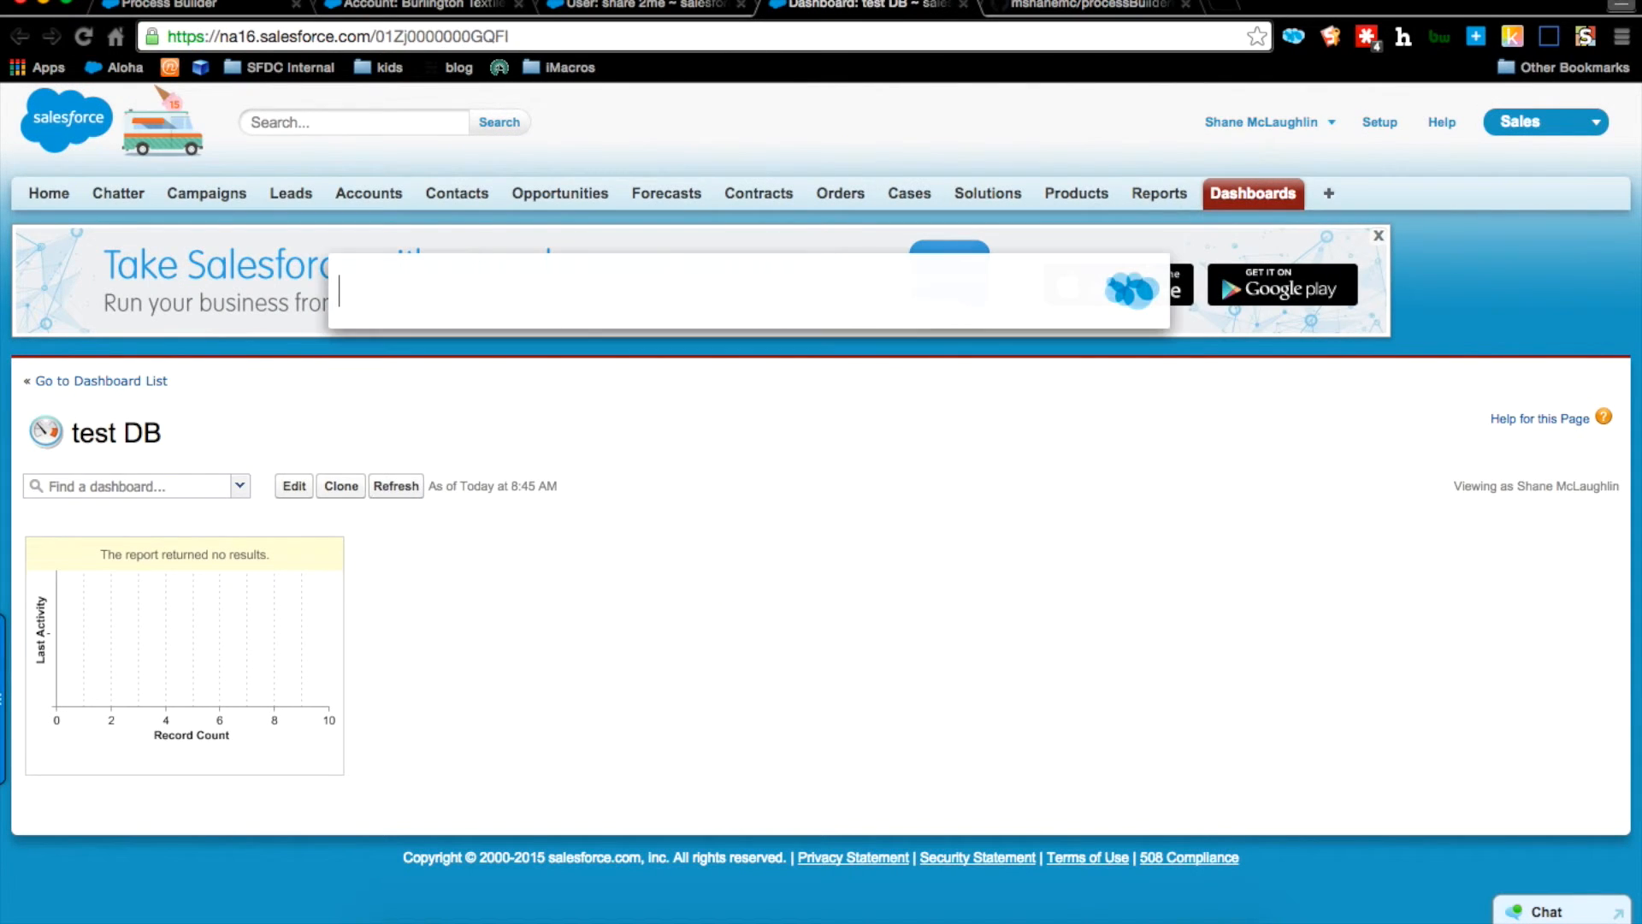
type("thanks")
key("Return")
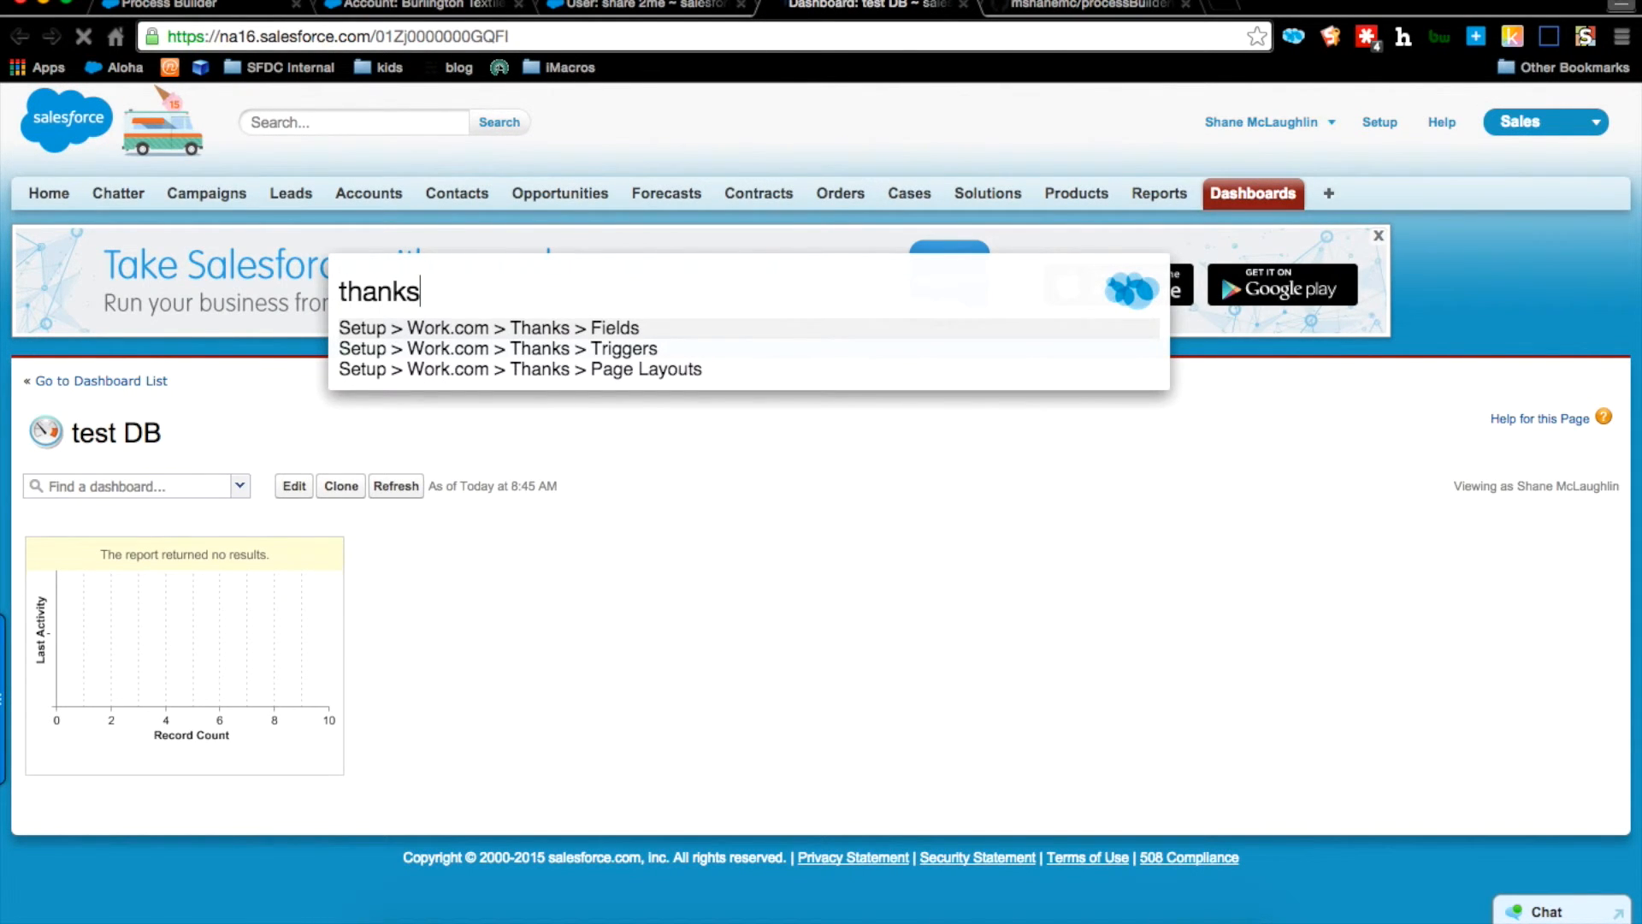
Step: Open the Work.com settings in setup and examine the Thanks, Recognition, Perform and Skills options
scroll(179, 590, "down", 5)
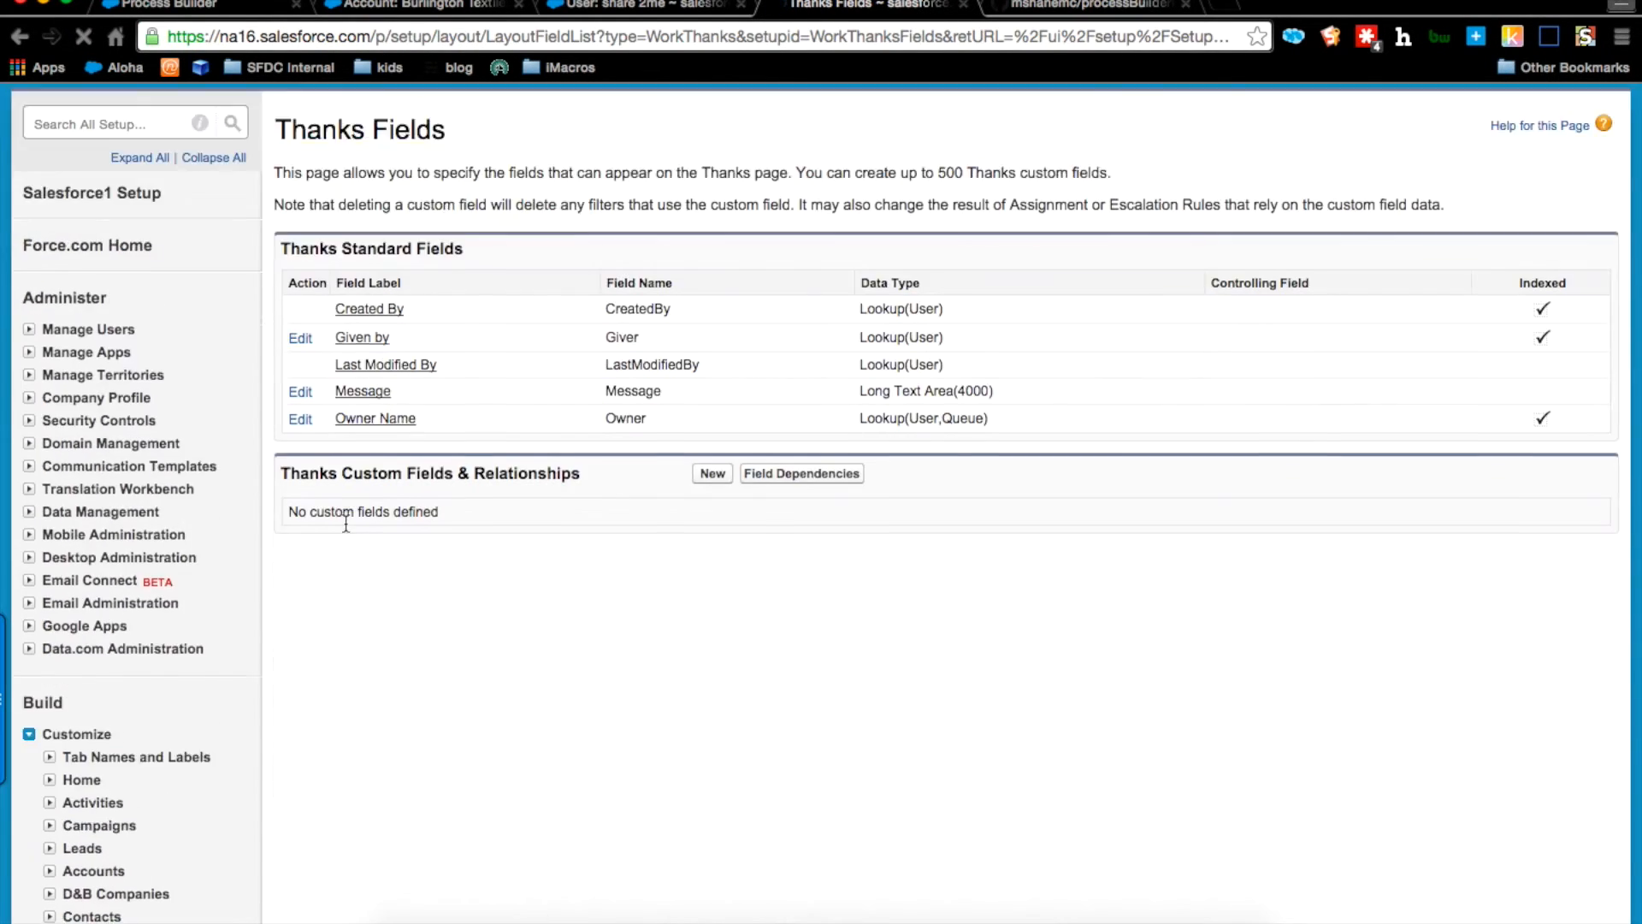
scroll(180, 596, "down", 10)
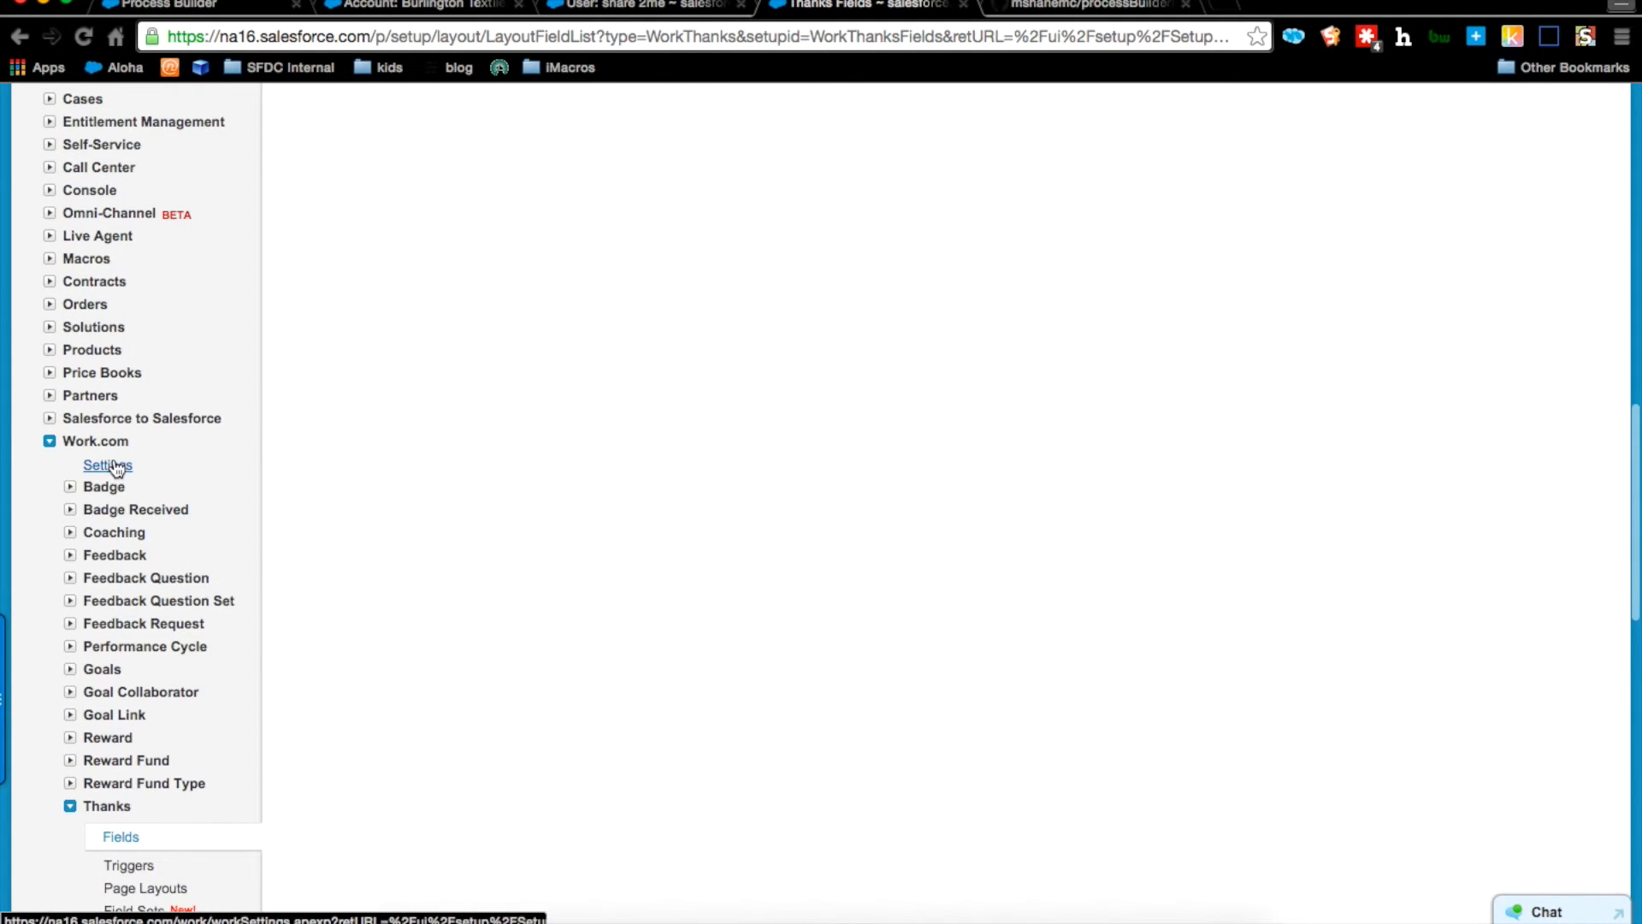
left_click(111, 466)
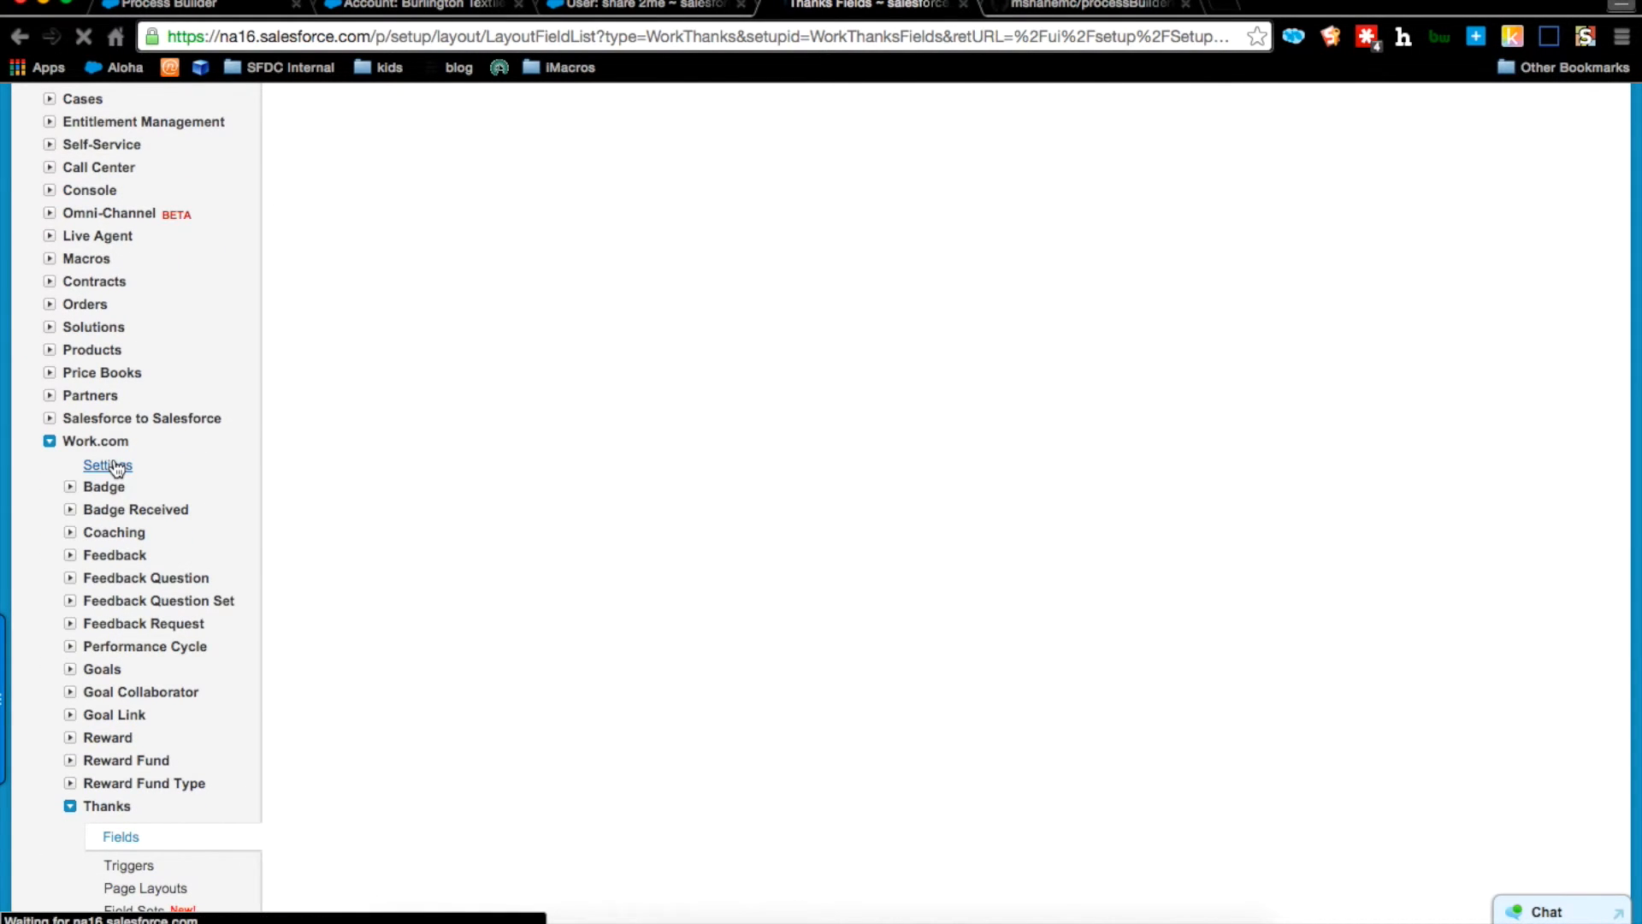
scroll(582, 562, "down", 2)
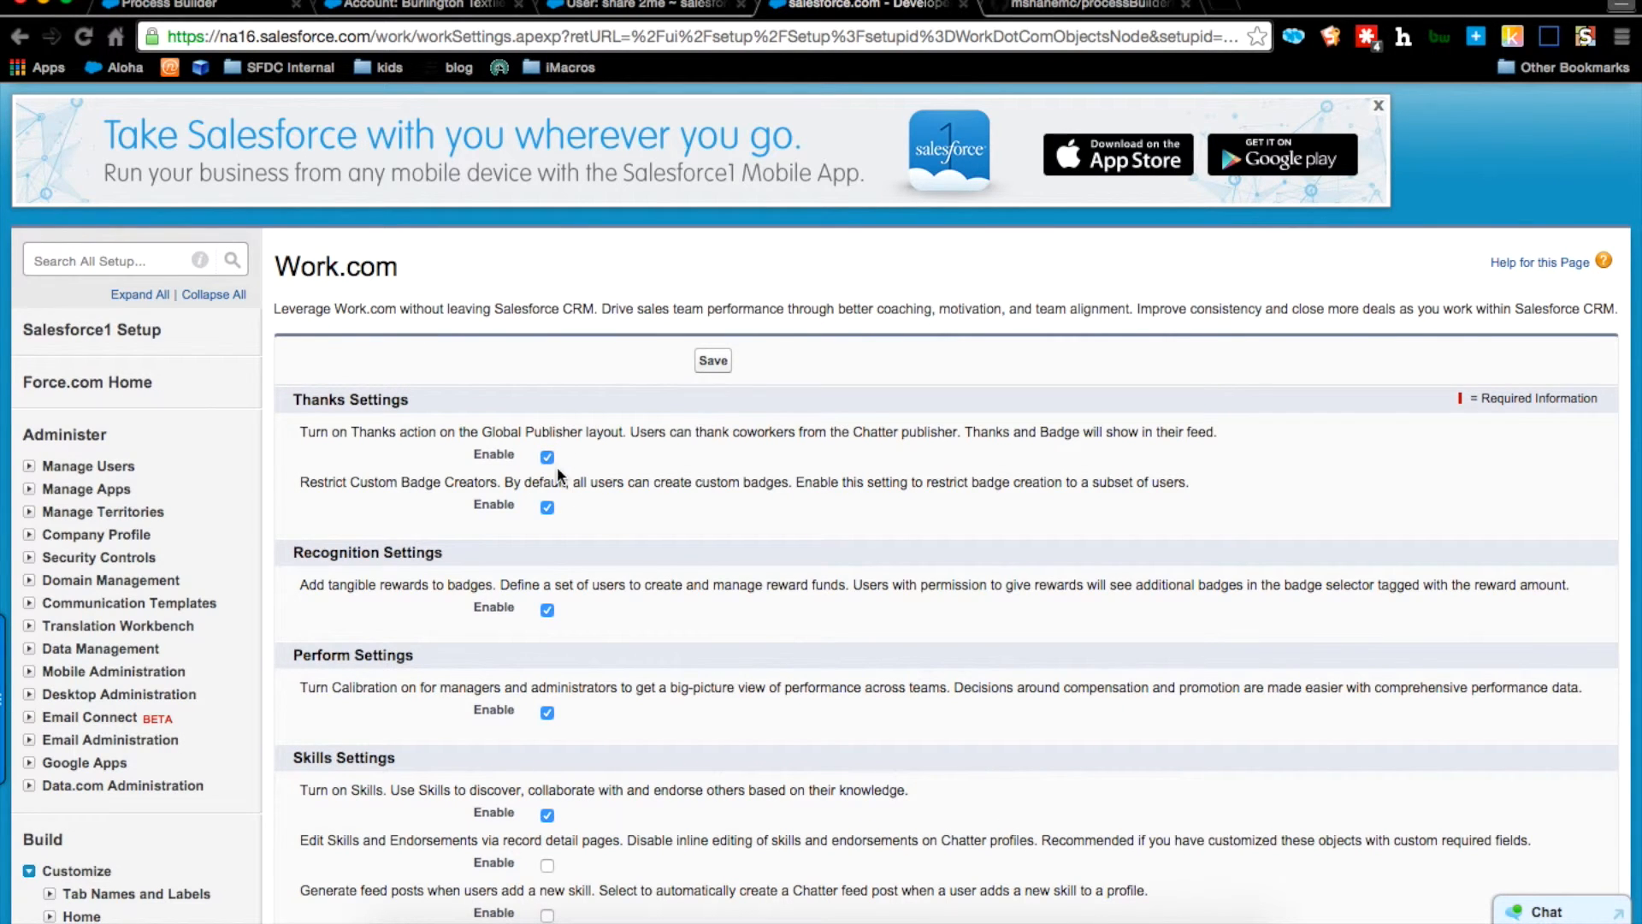
scroll(701, 577, "down", 6)
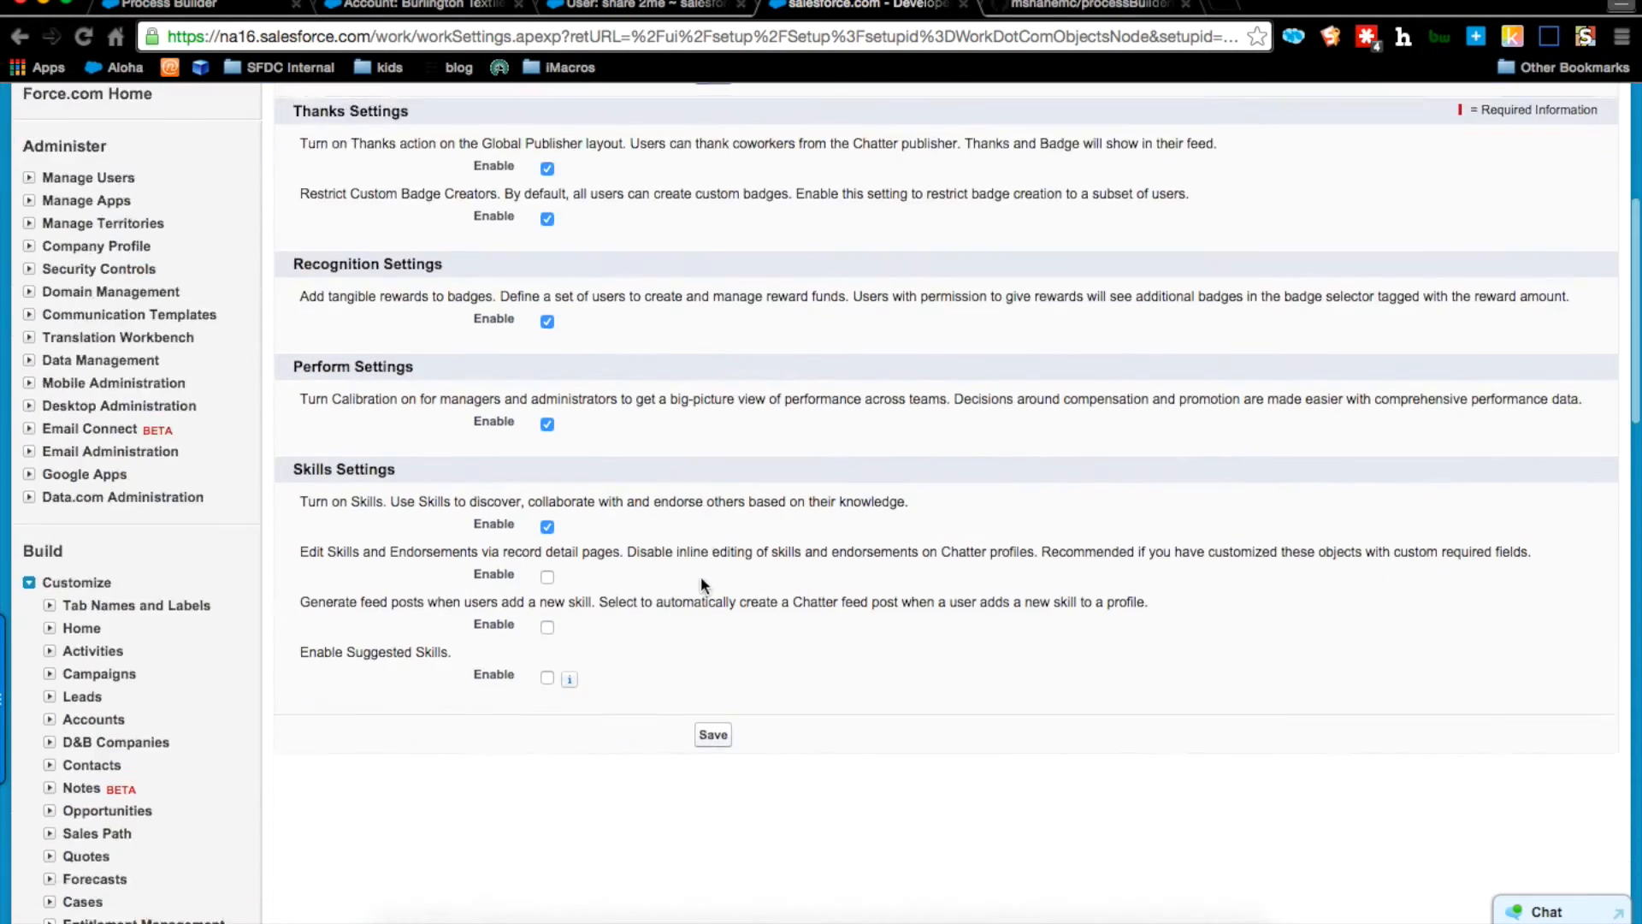
Step: Review the README's Thanks badge notes on GitHub and open the "Badge for new accounts" process in Process Builder
scroll(701, 585, "up", 5)
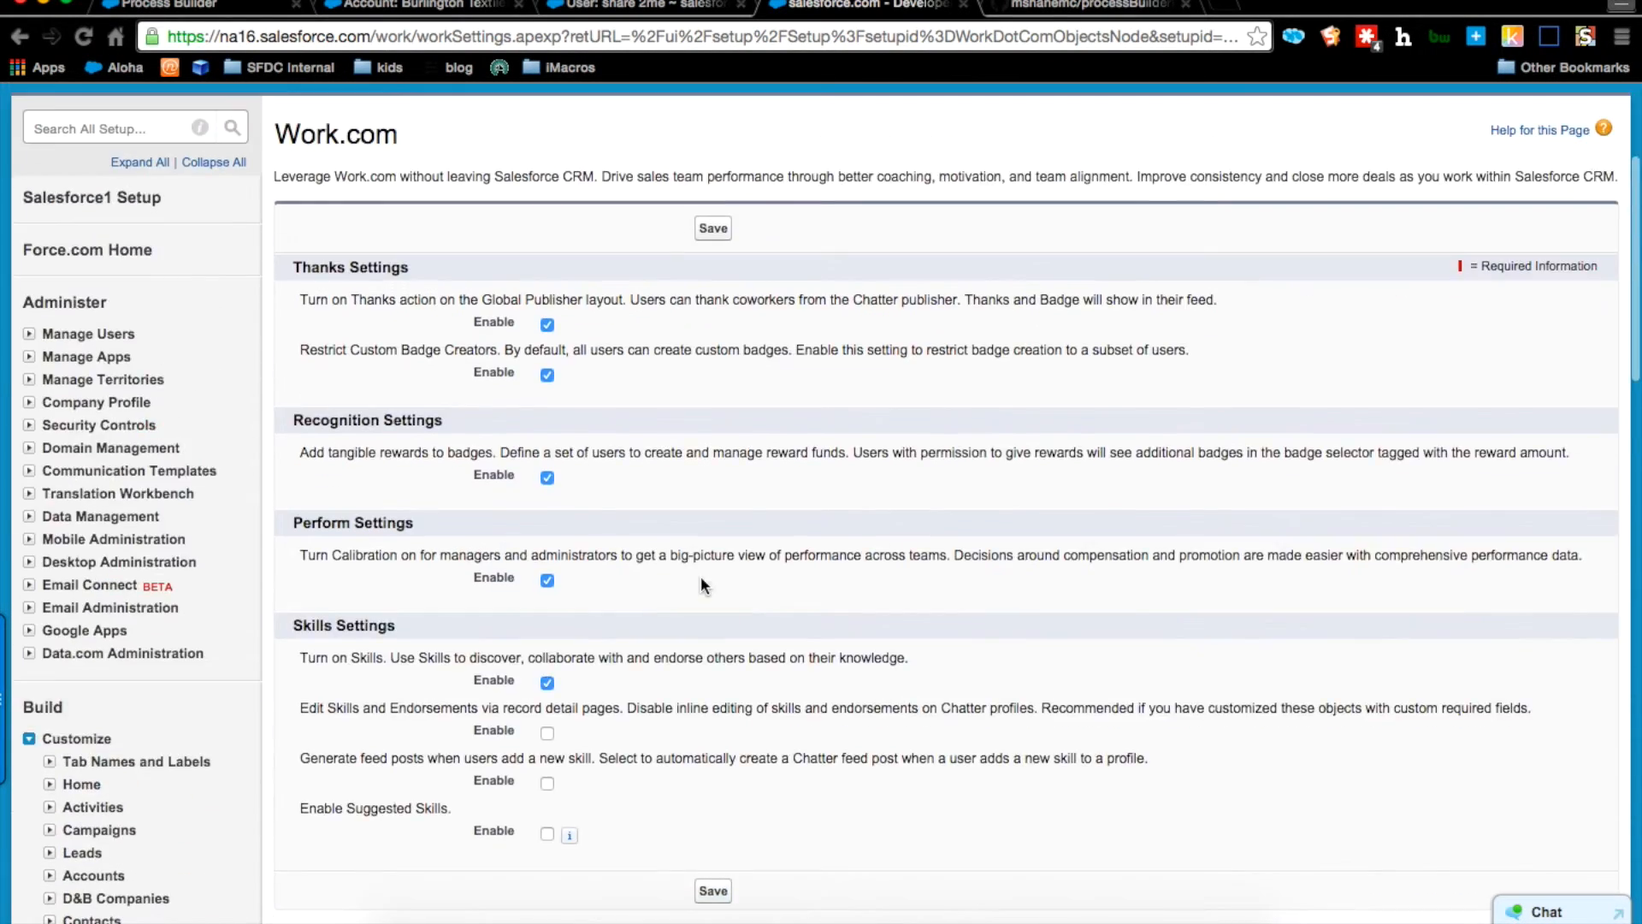
left_click(1049, 5)
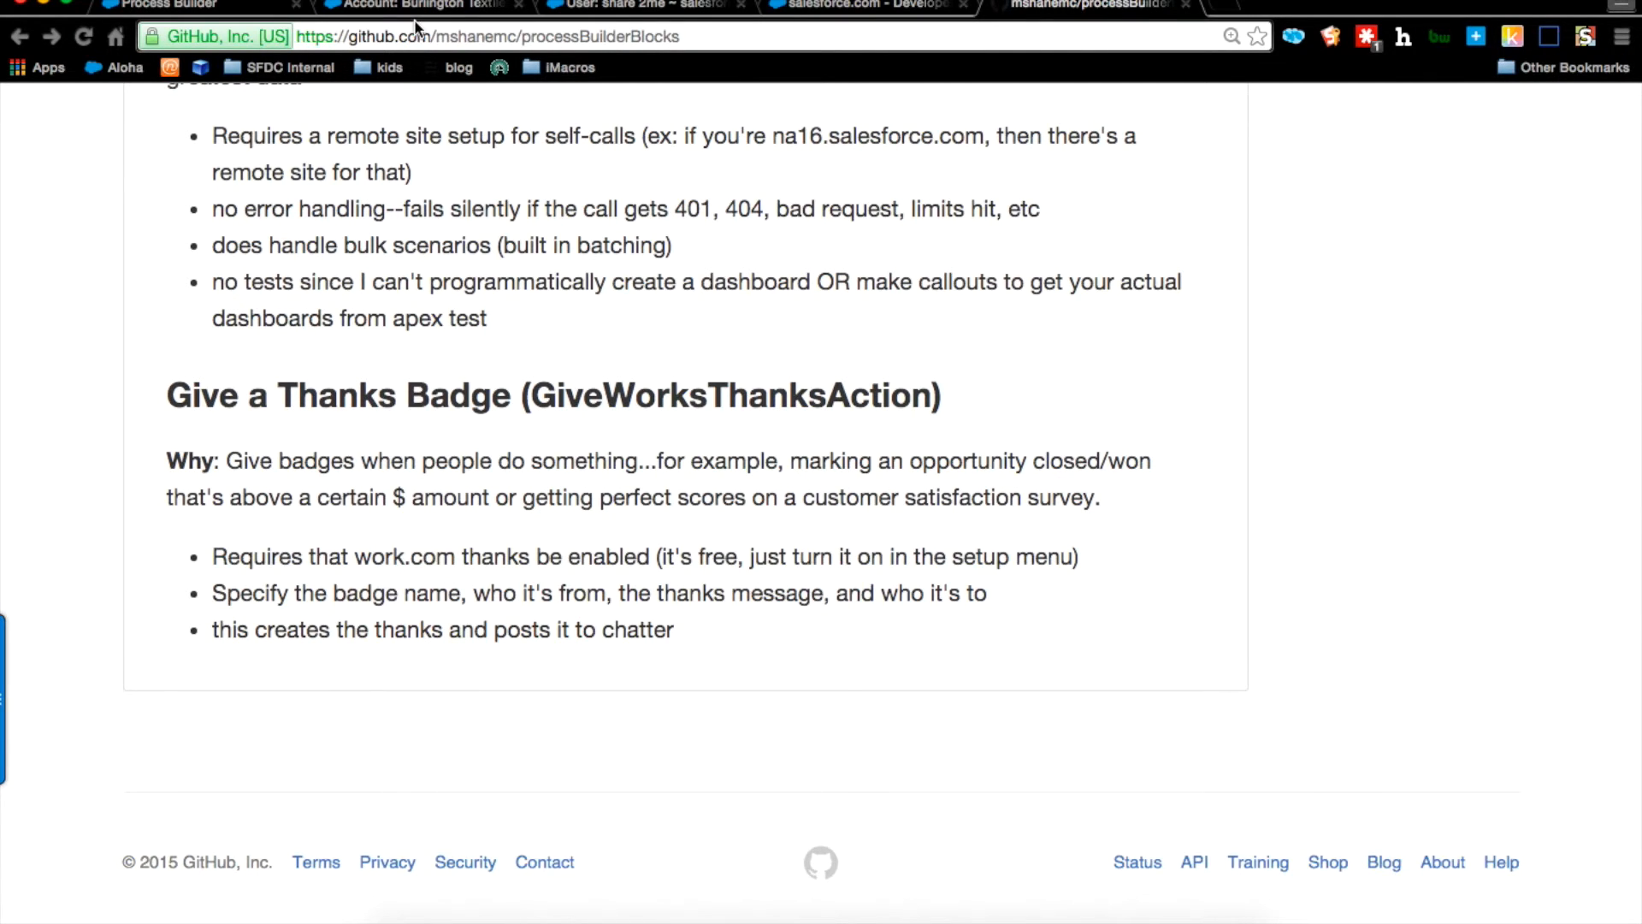
left_click(451, 7)
left_click(205, 9)
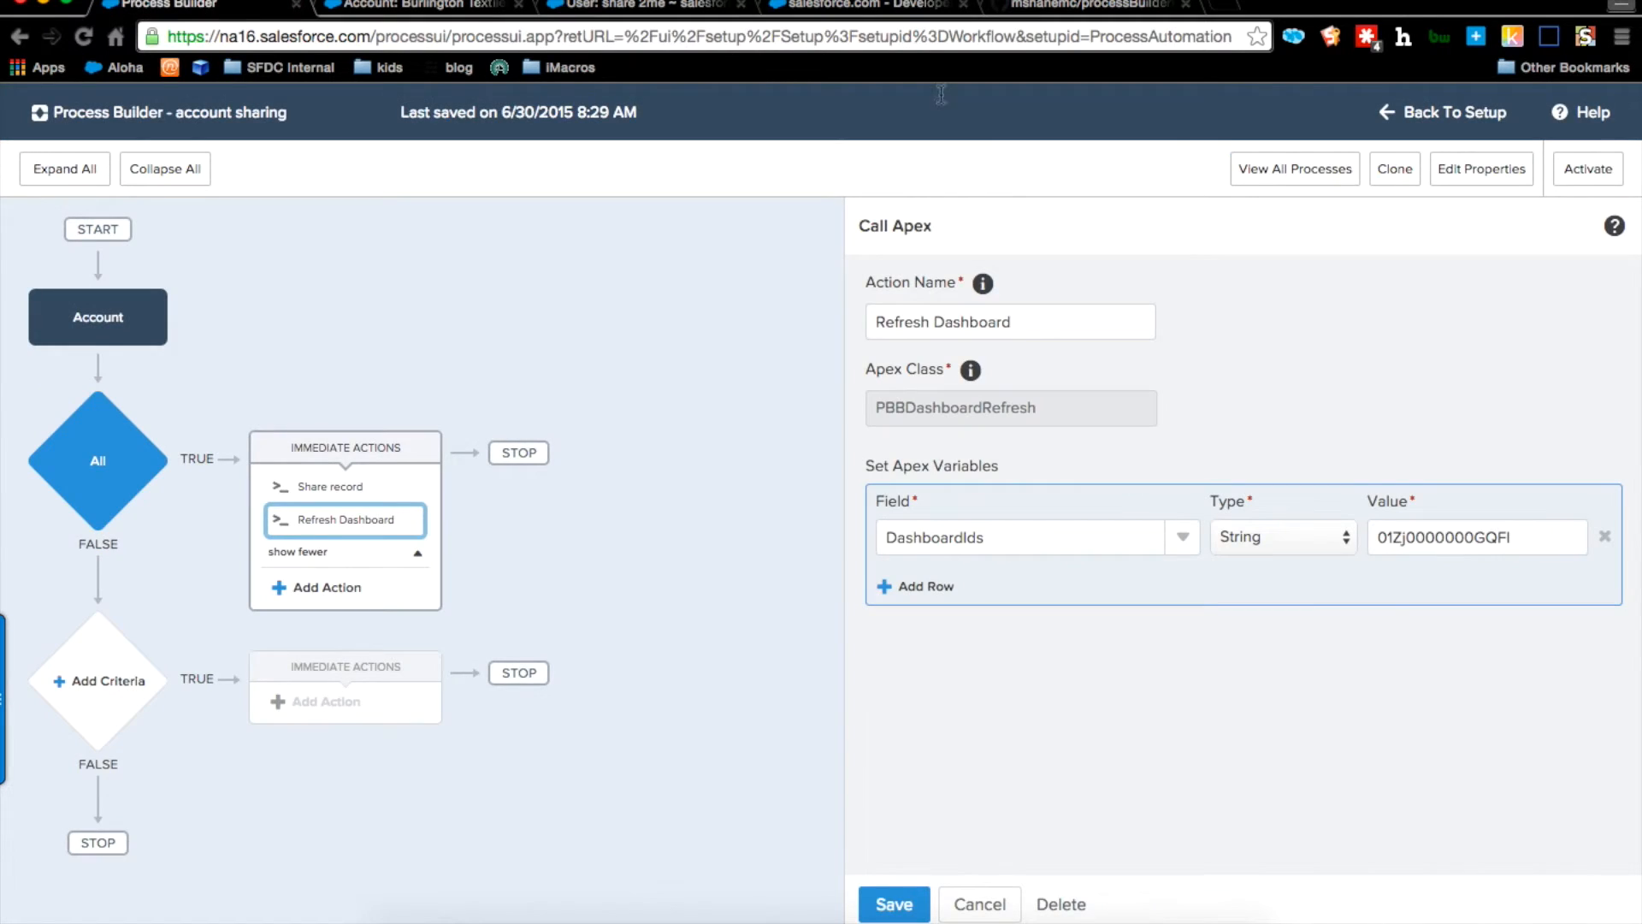
left_click(1292, 177)
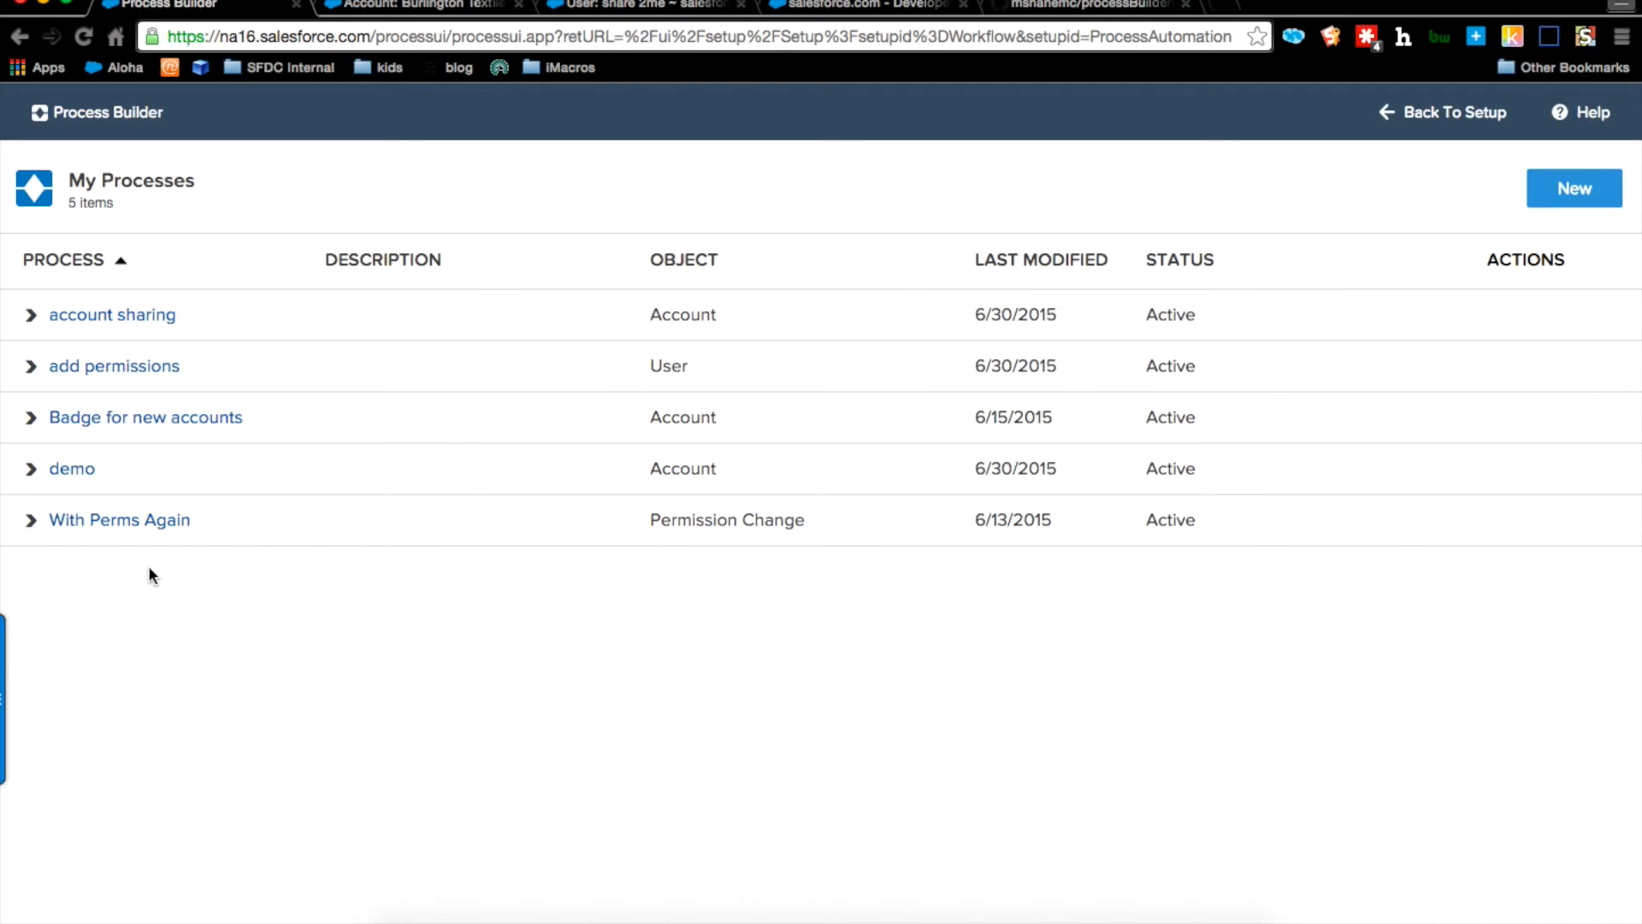
left_click(144, 419)
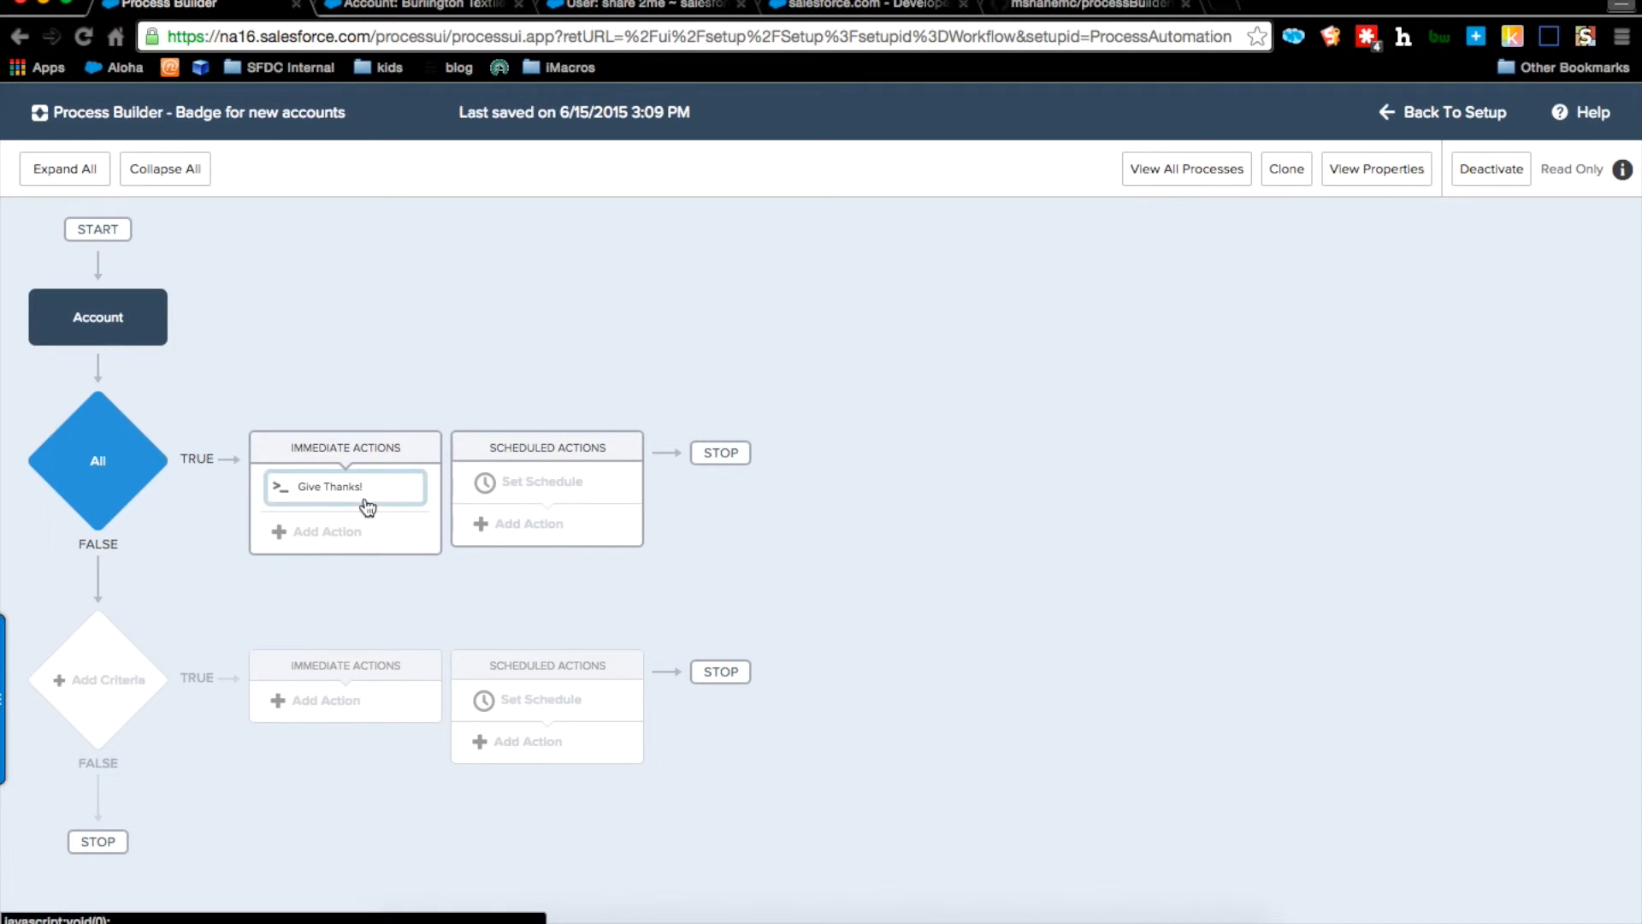
Step: Open the process's Give Thanks! action and examine its badge name, giver, receiver and thanks message variables
left_click(140, 469)
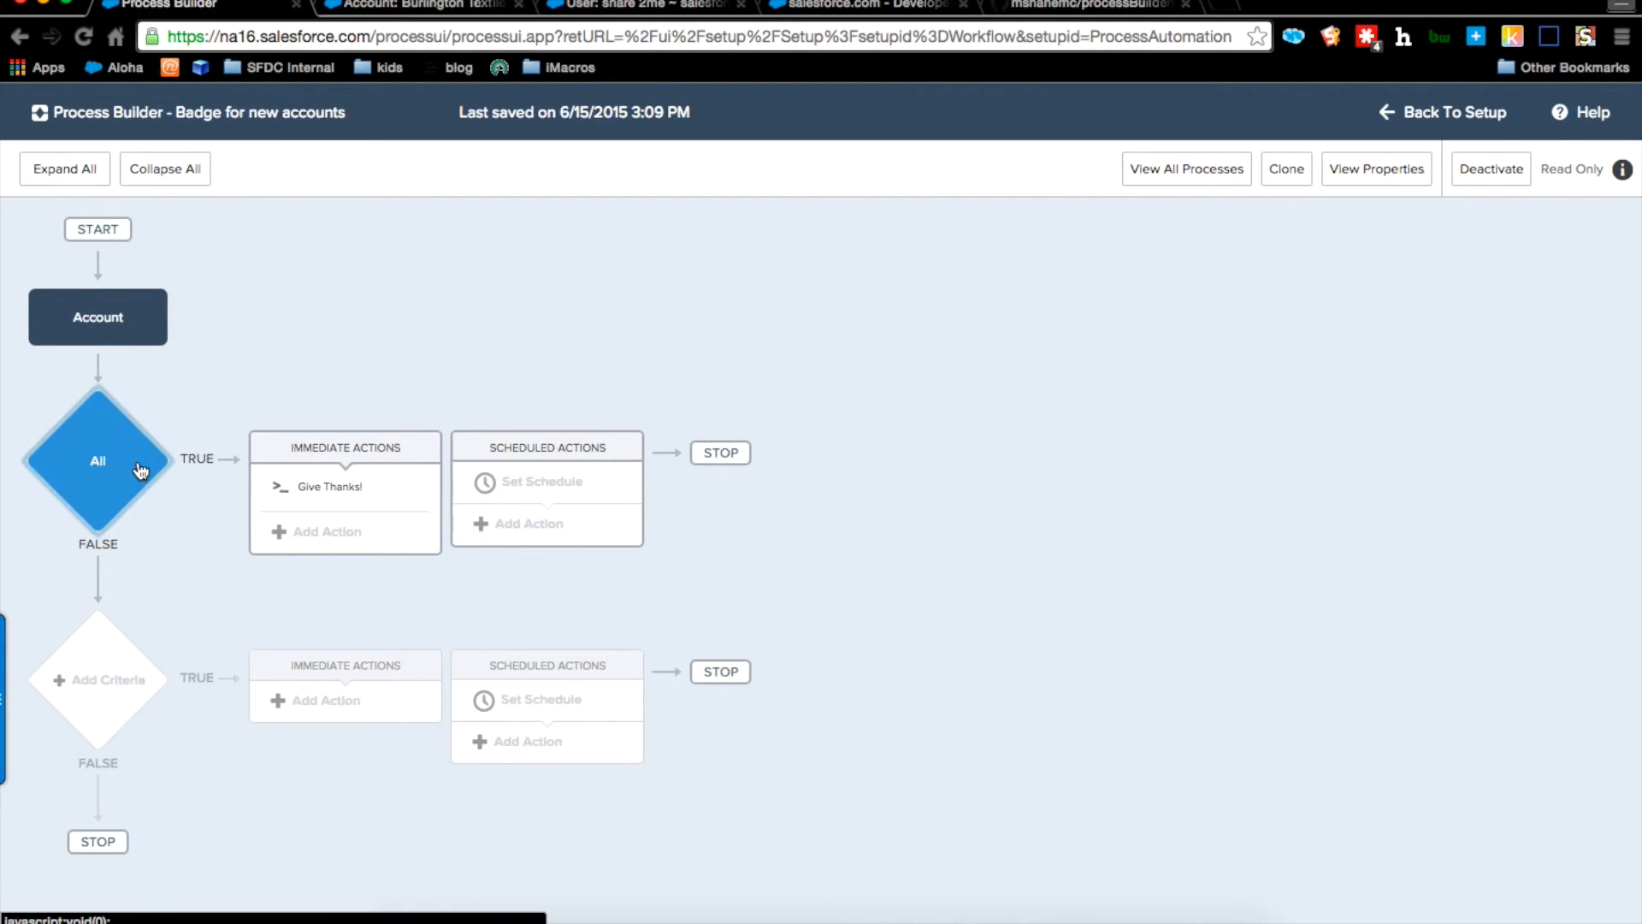
left_click(366, 491)
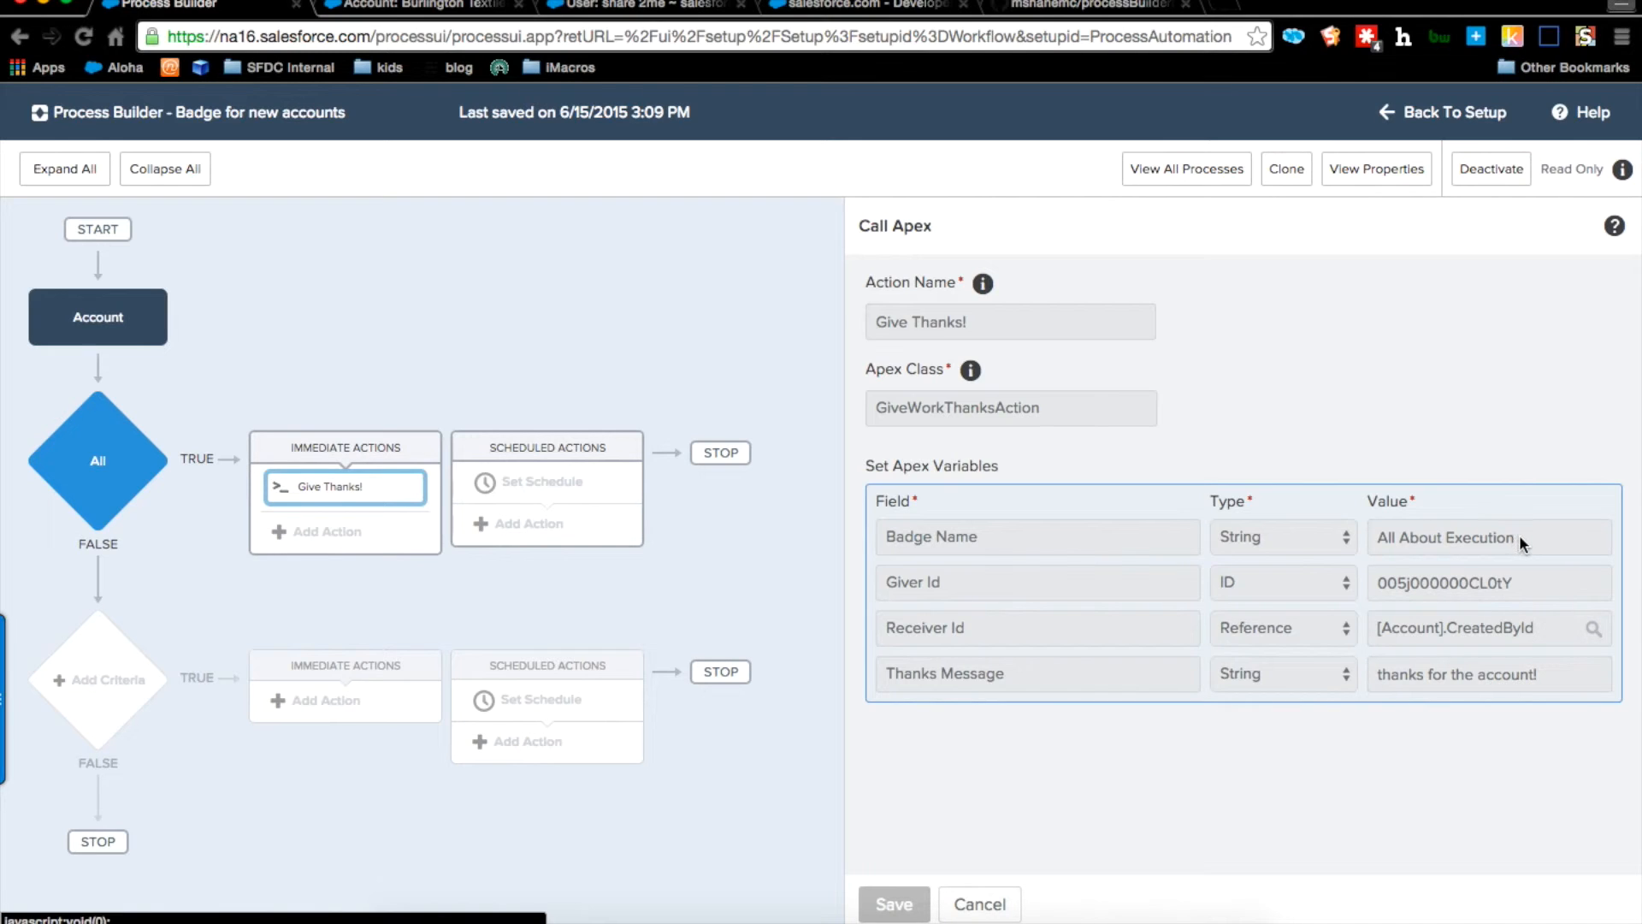
triple_click(1374, 544)
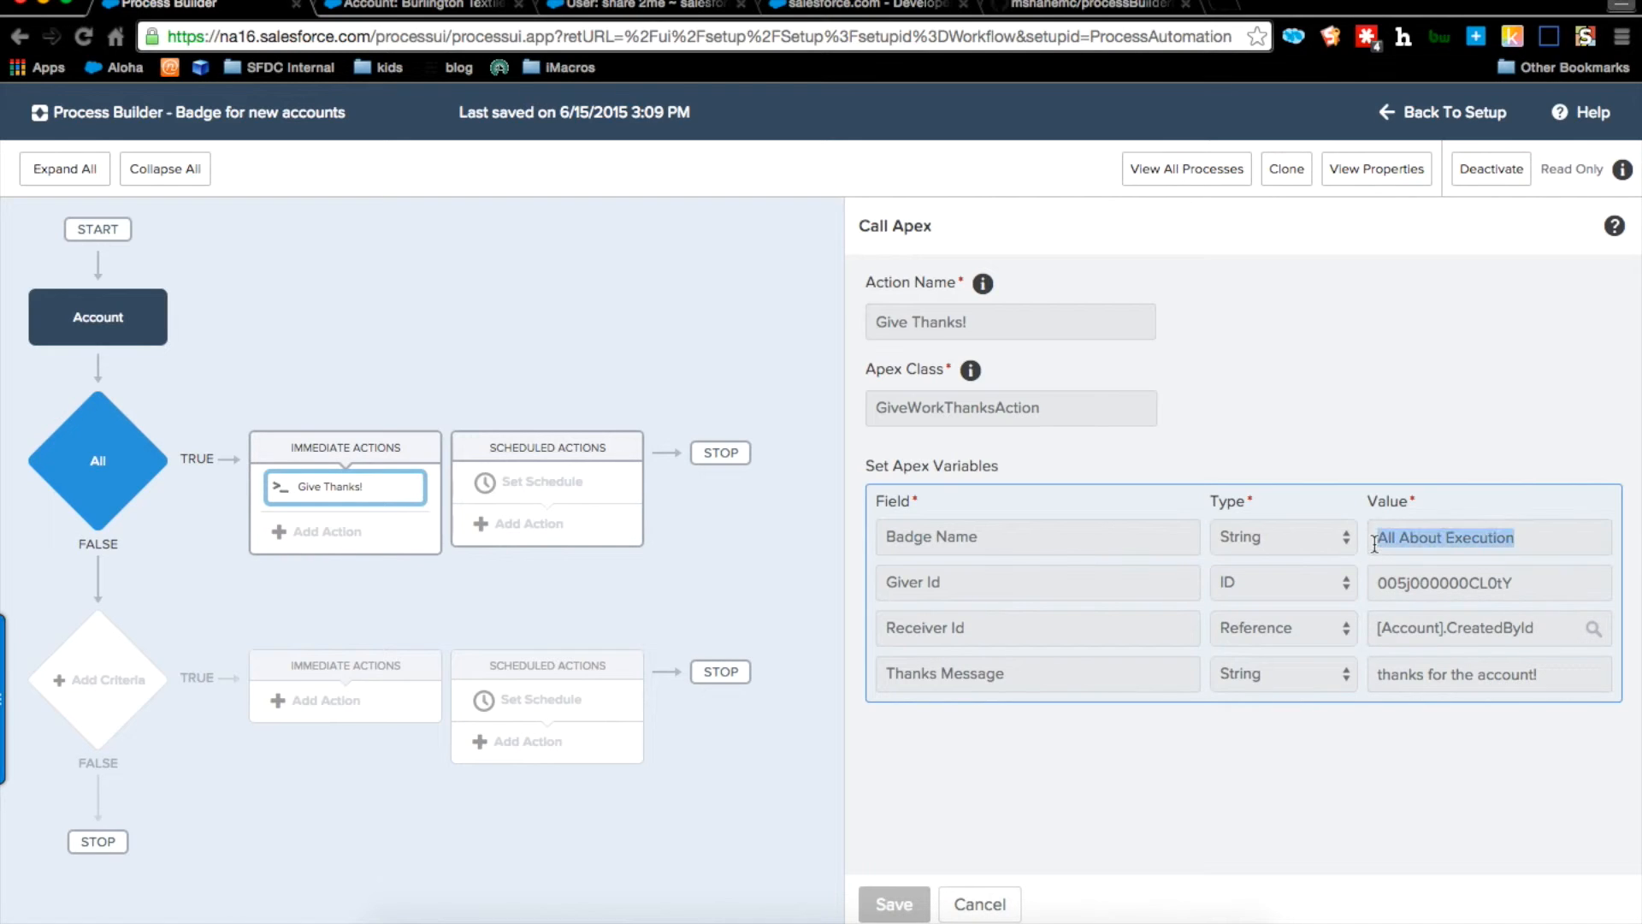
left_click(1486, 409)
double_click(1495, 583)
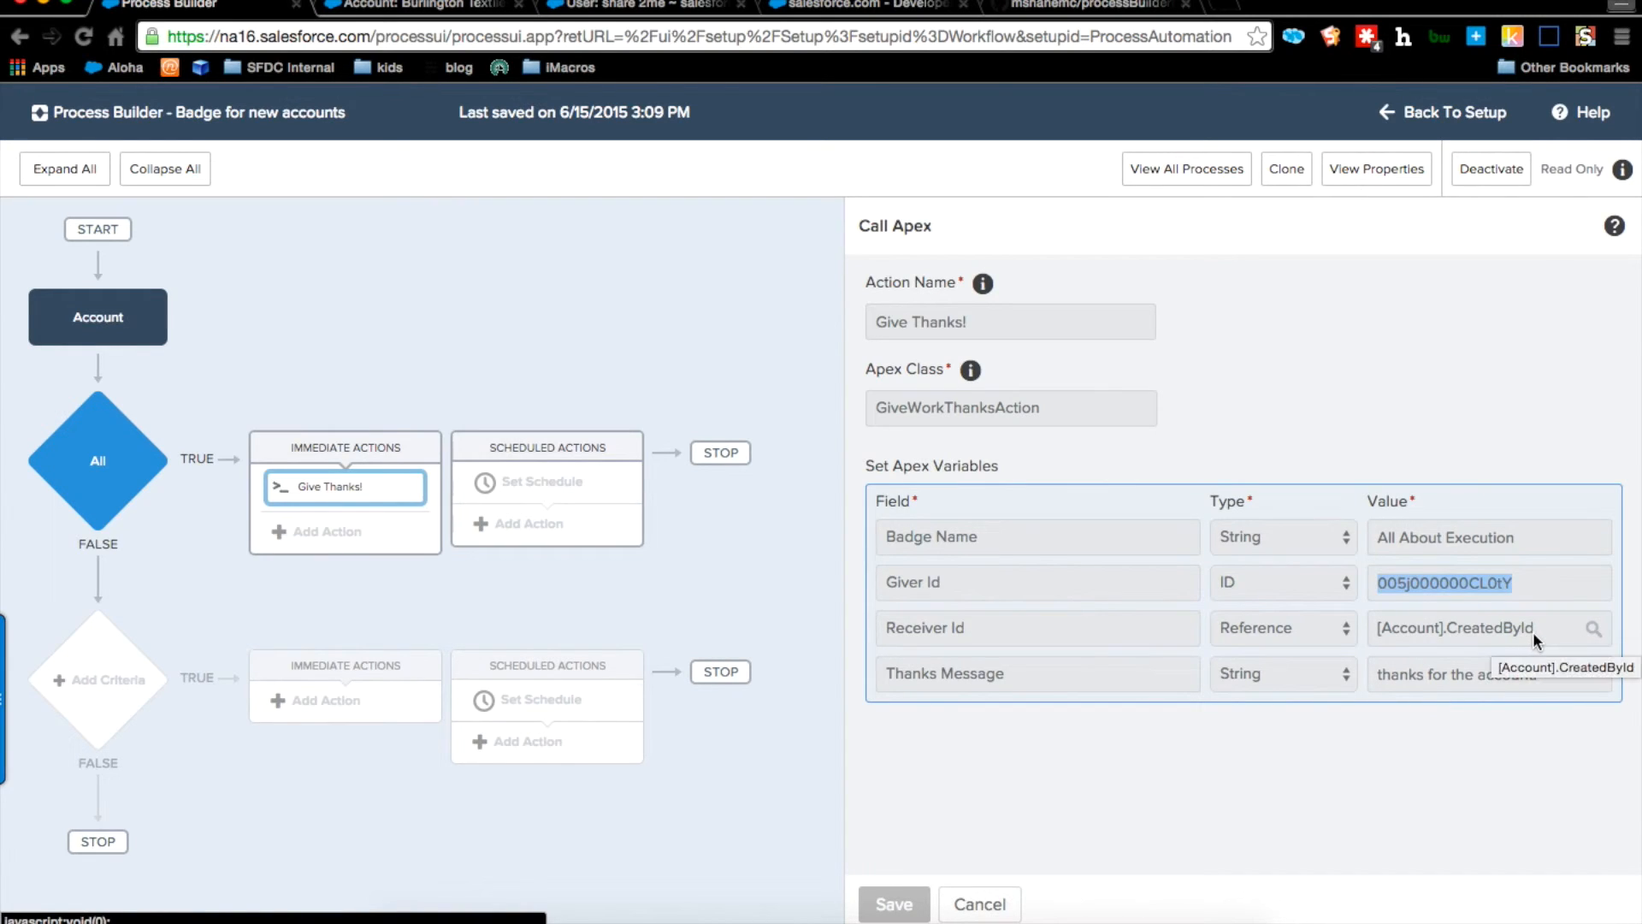
left_click(1443, 771)
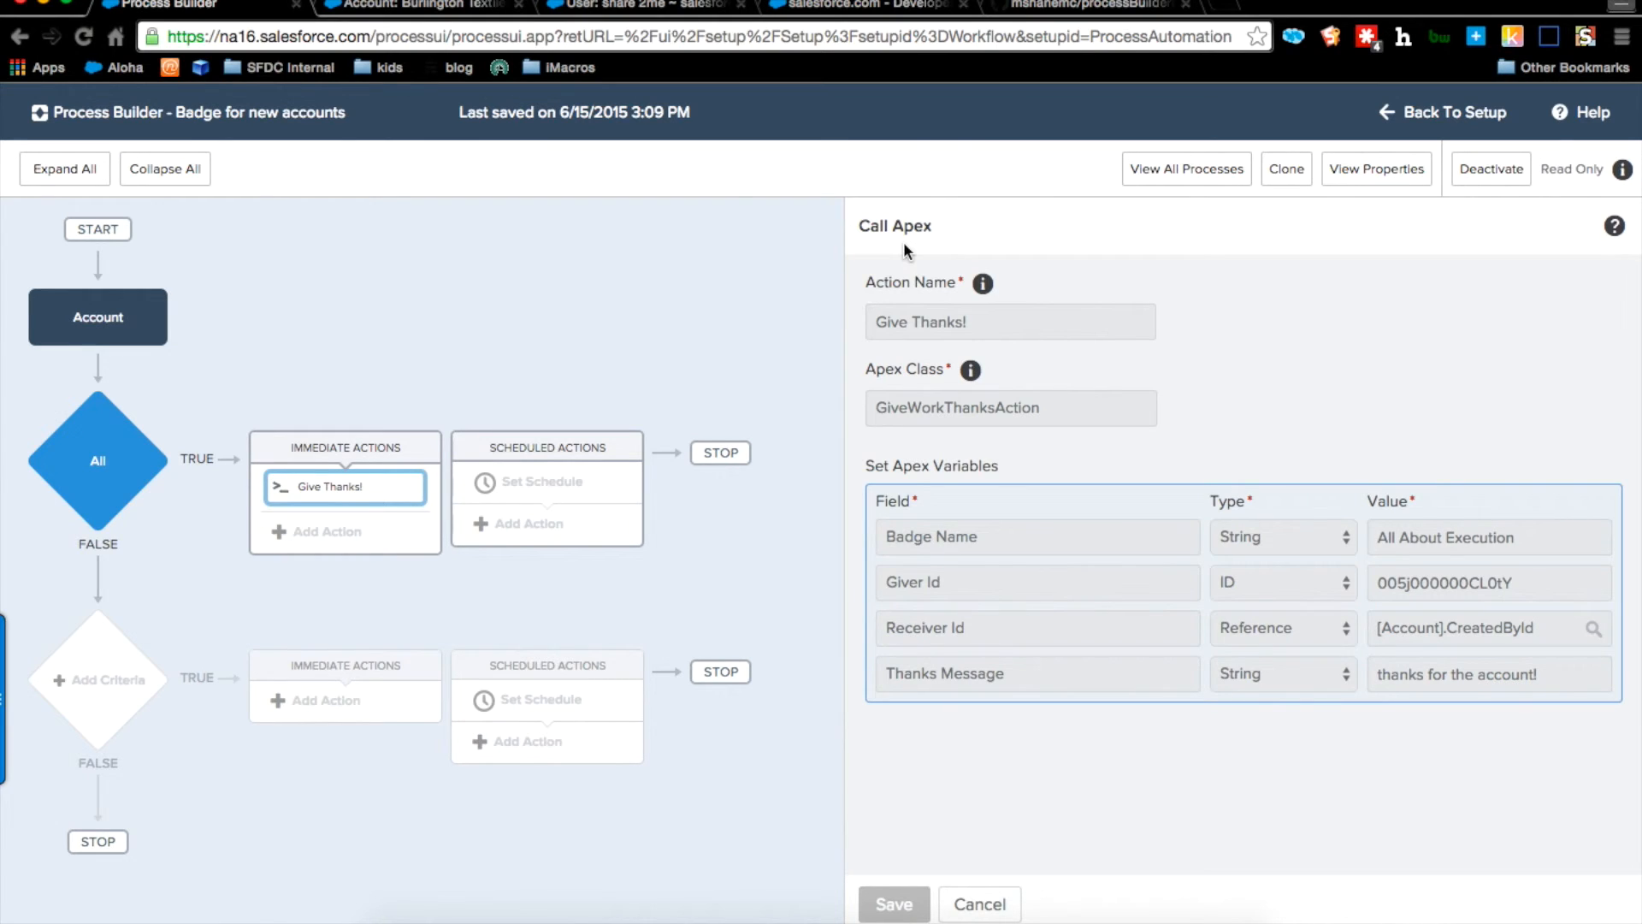
Step: Create and save a new Salesforce account named "badge account"
left_click(402, 7)
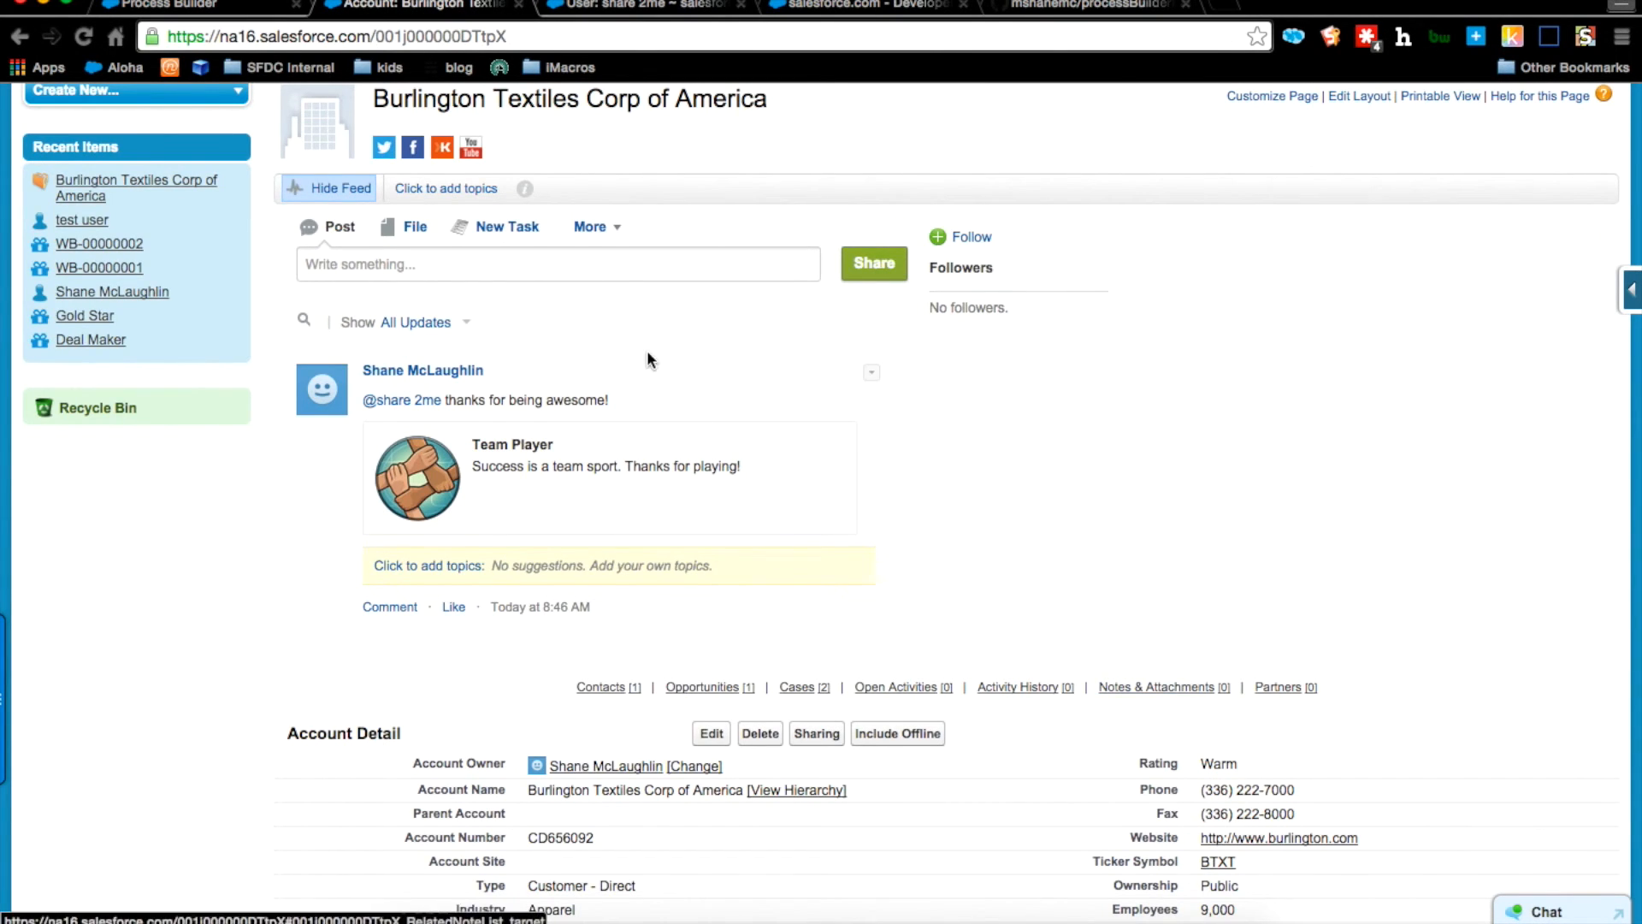
scroll(800, 325, "up", 5)
left_click(368, 196)
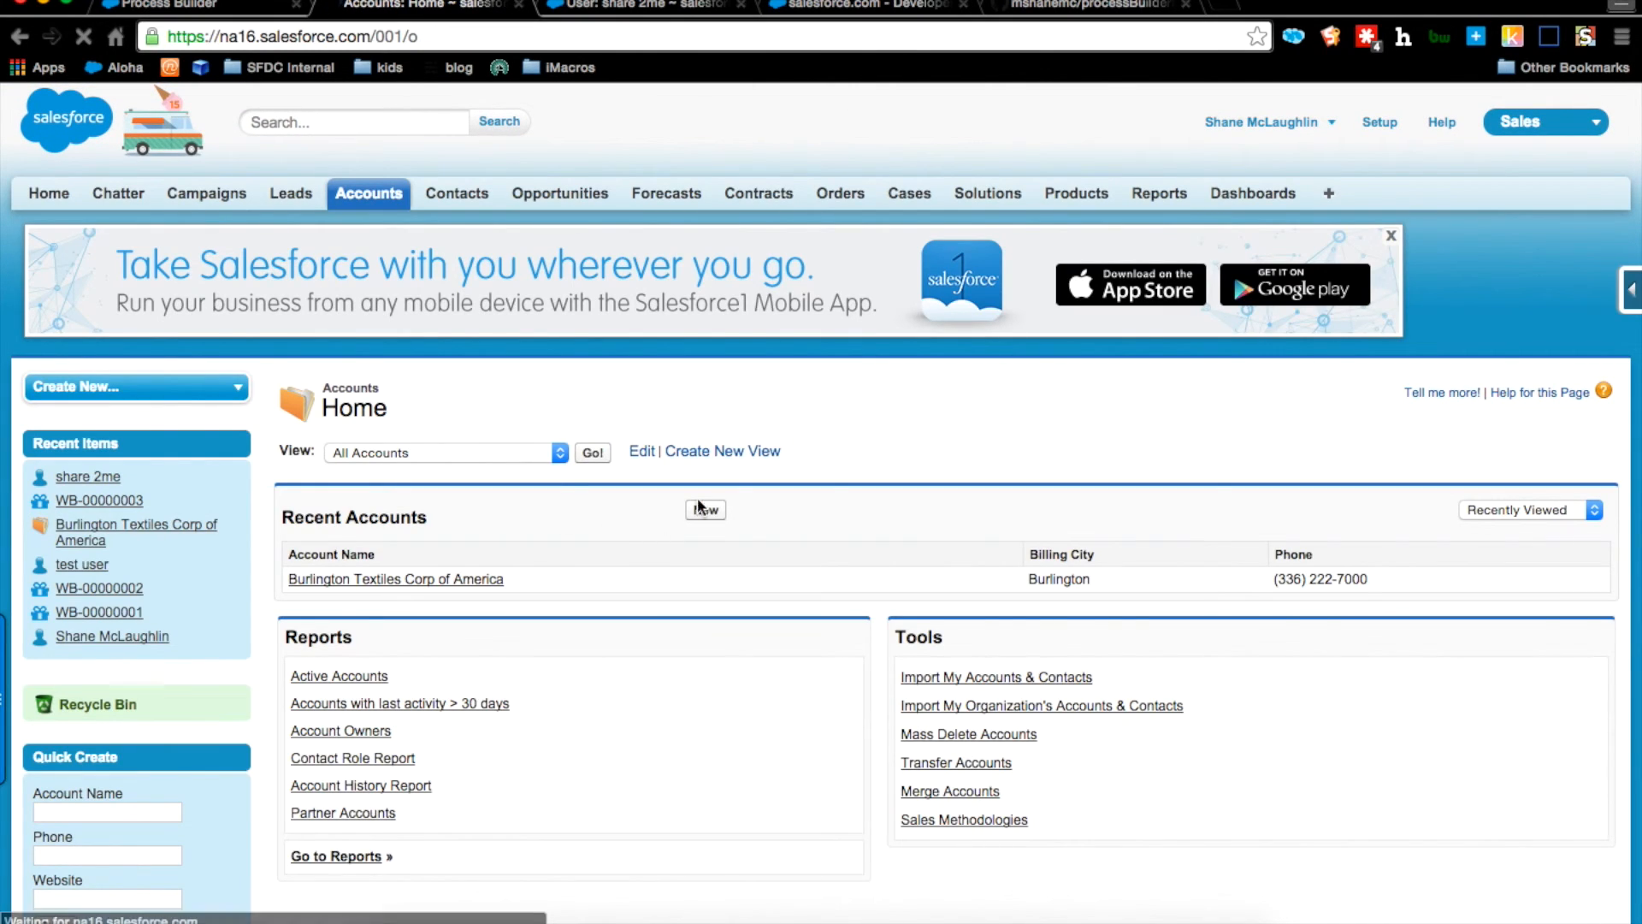
left_click(706, 510)
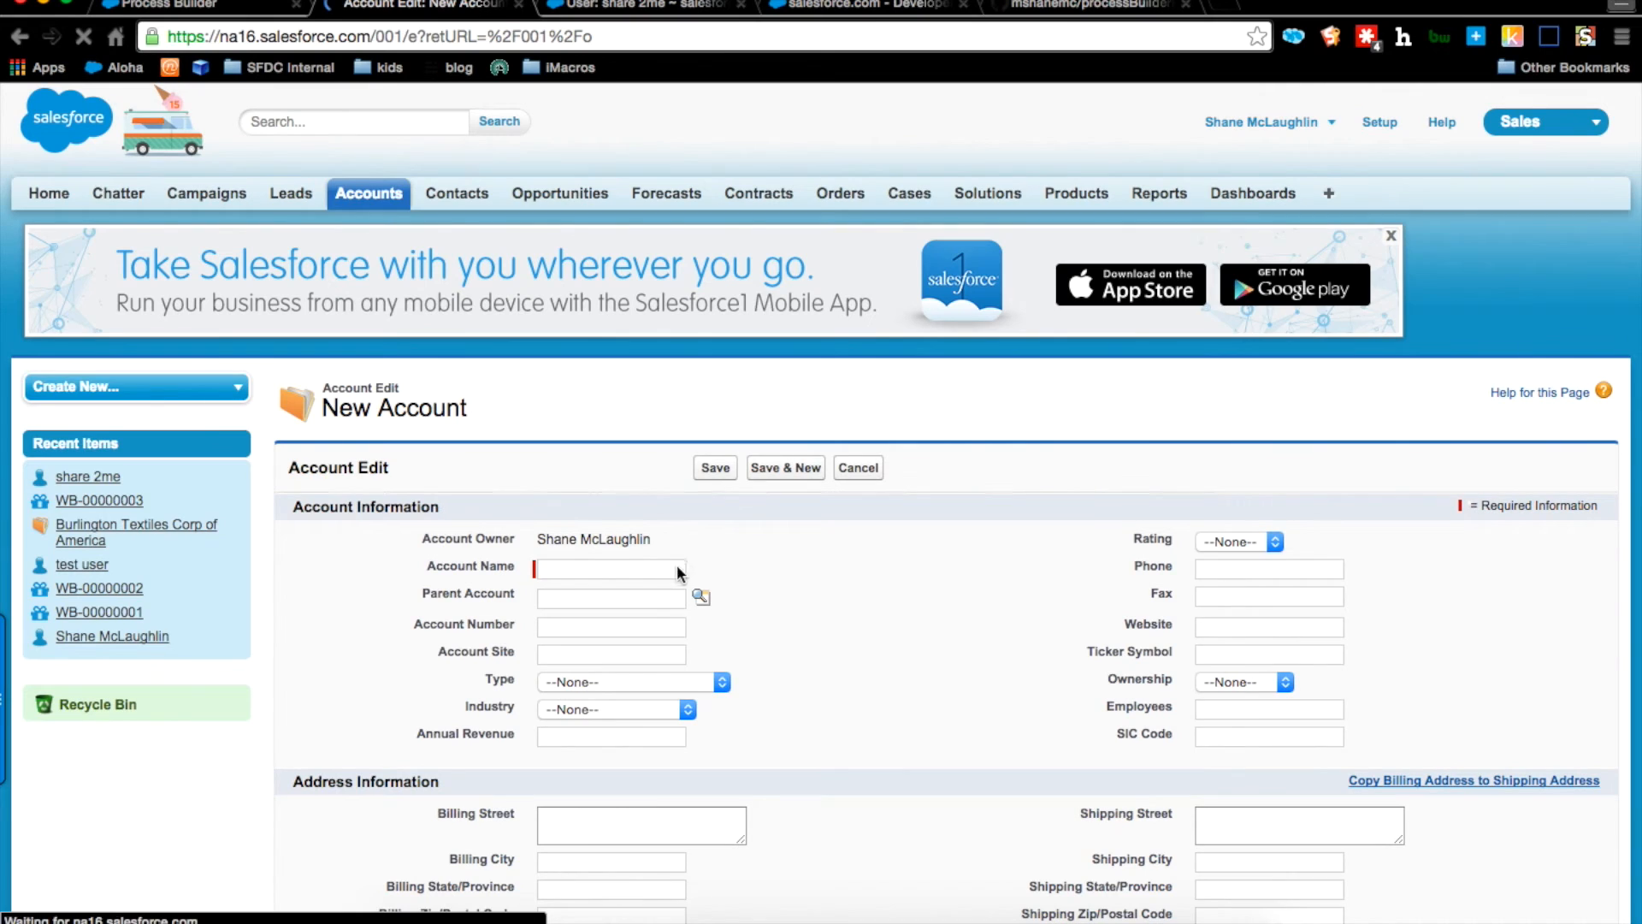
type("badge")
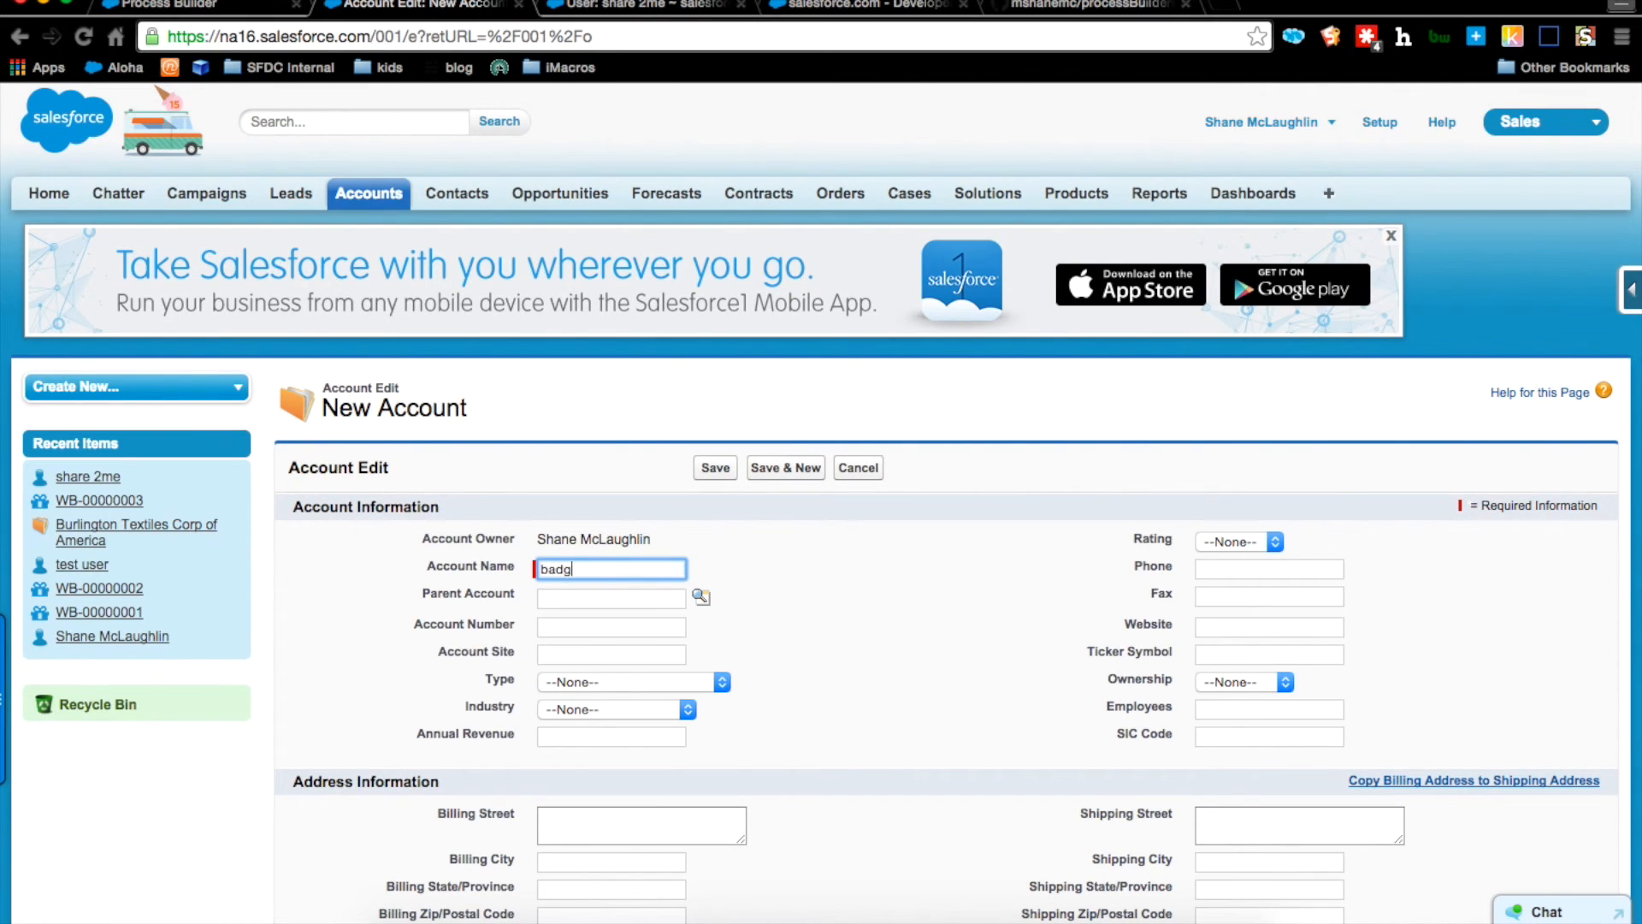
type(" account")
left_click(711, 467)
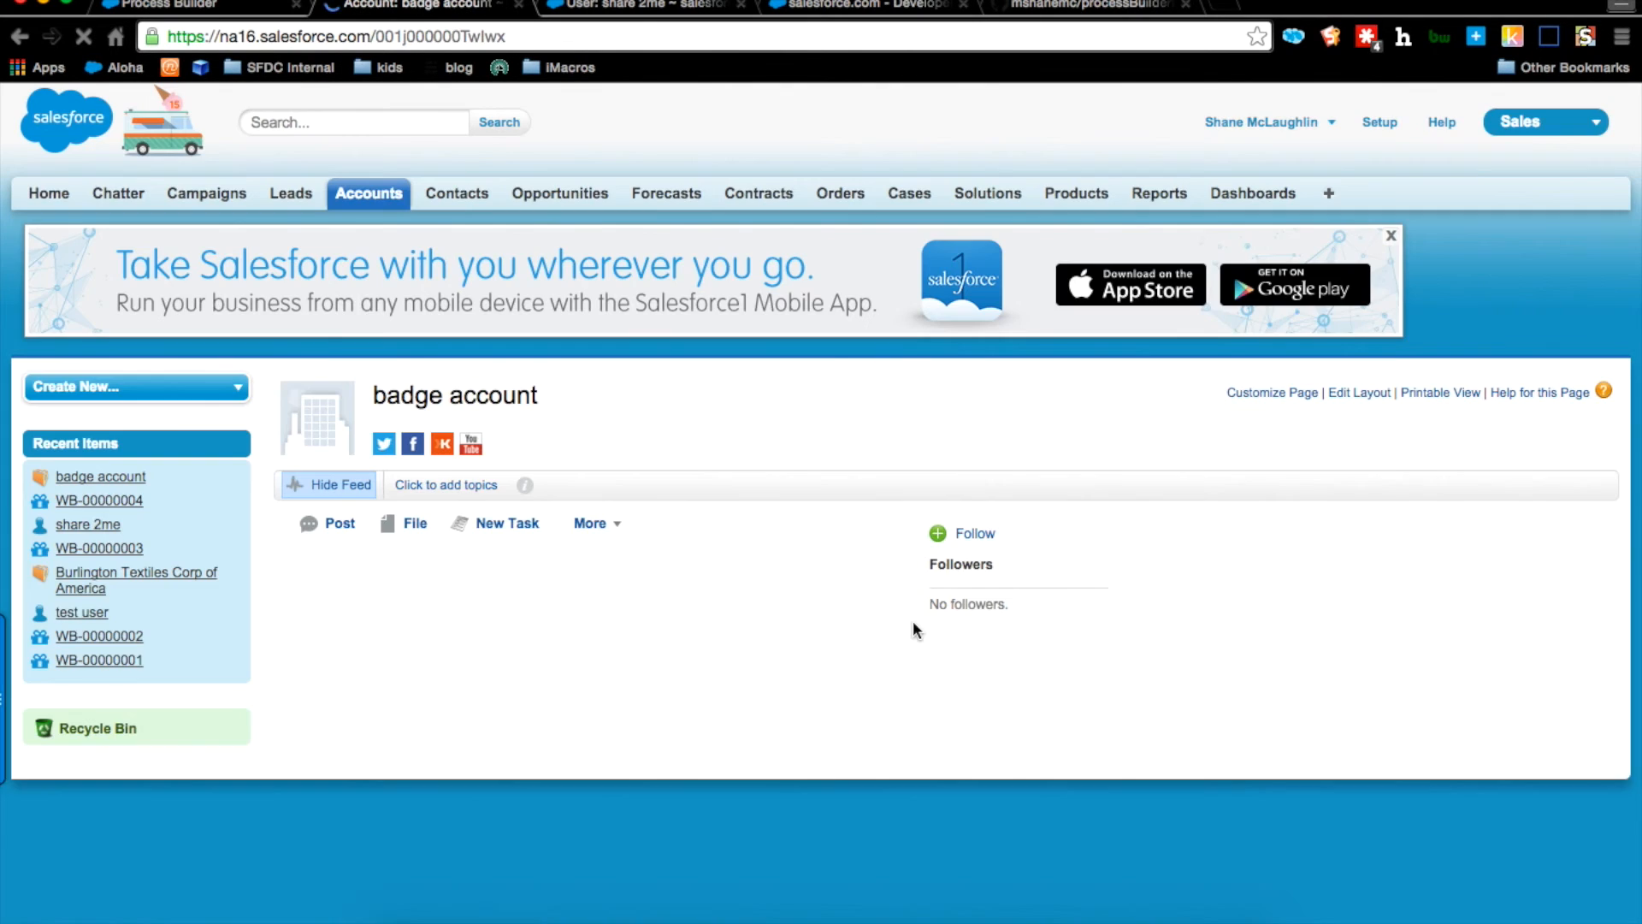
Step: Open Chatter separately from the account page and check the feed for the new account's thanks badge post
left_click(151, 190)
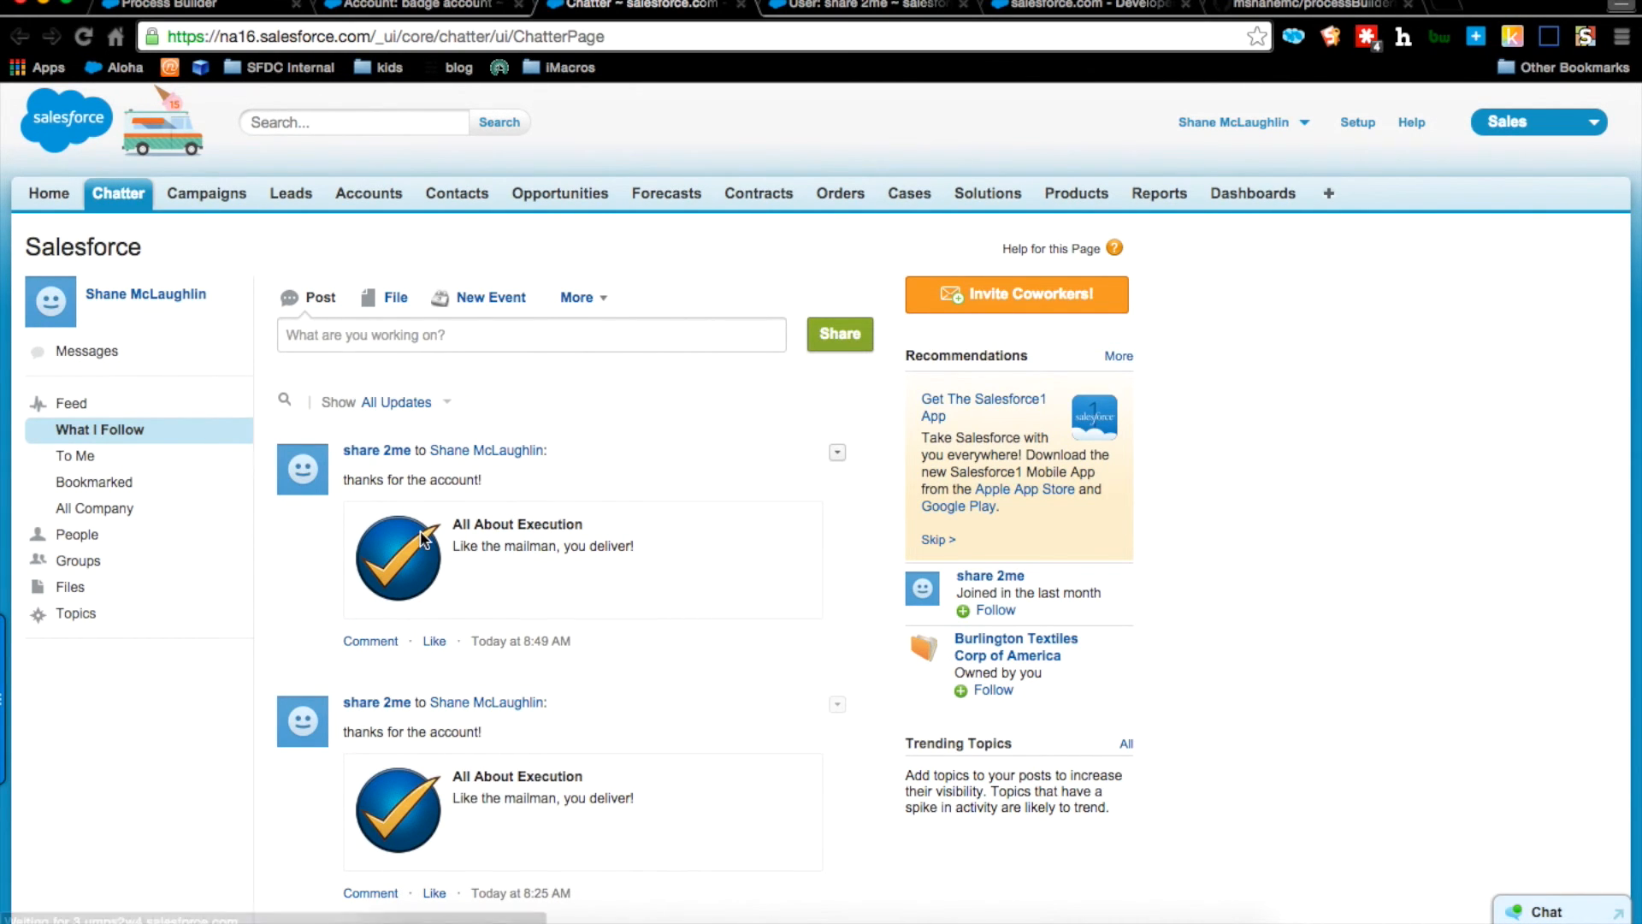
mouse_move(370, 460)
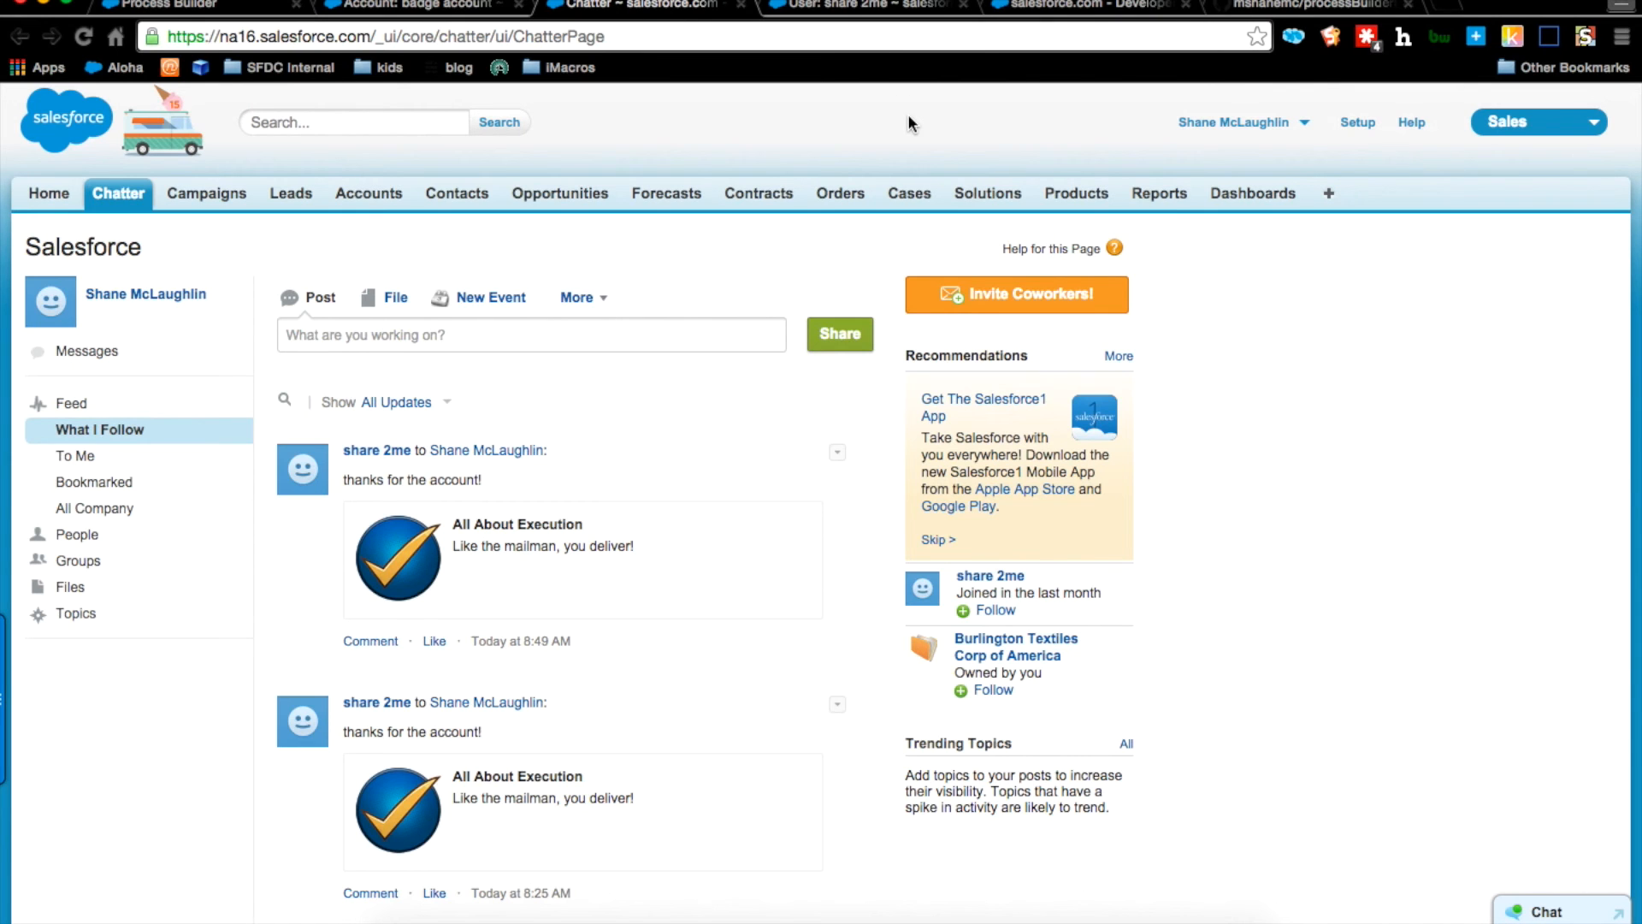
key("super+Tab")
key("super+shift+Tab")
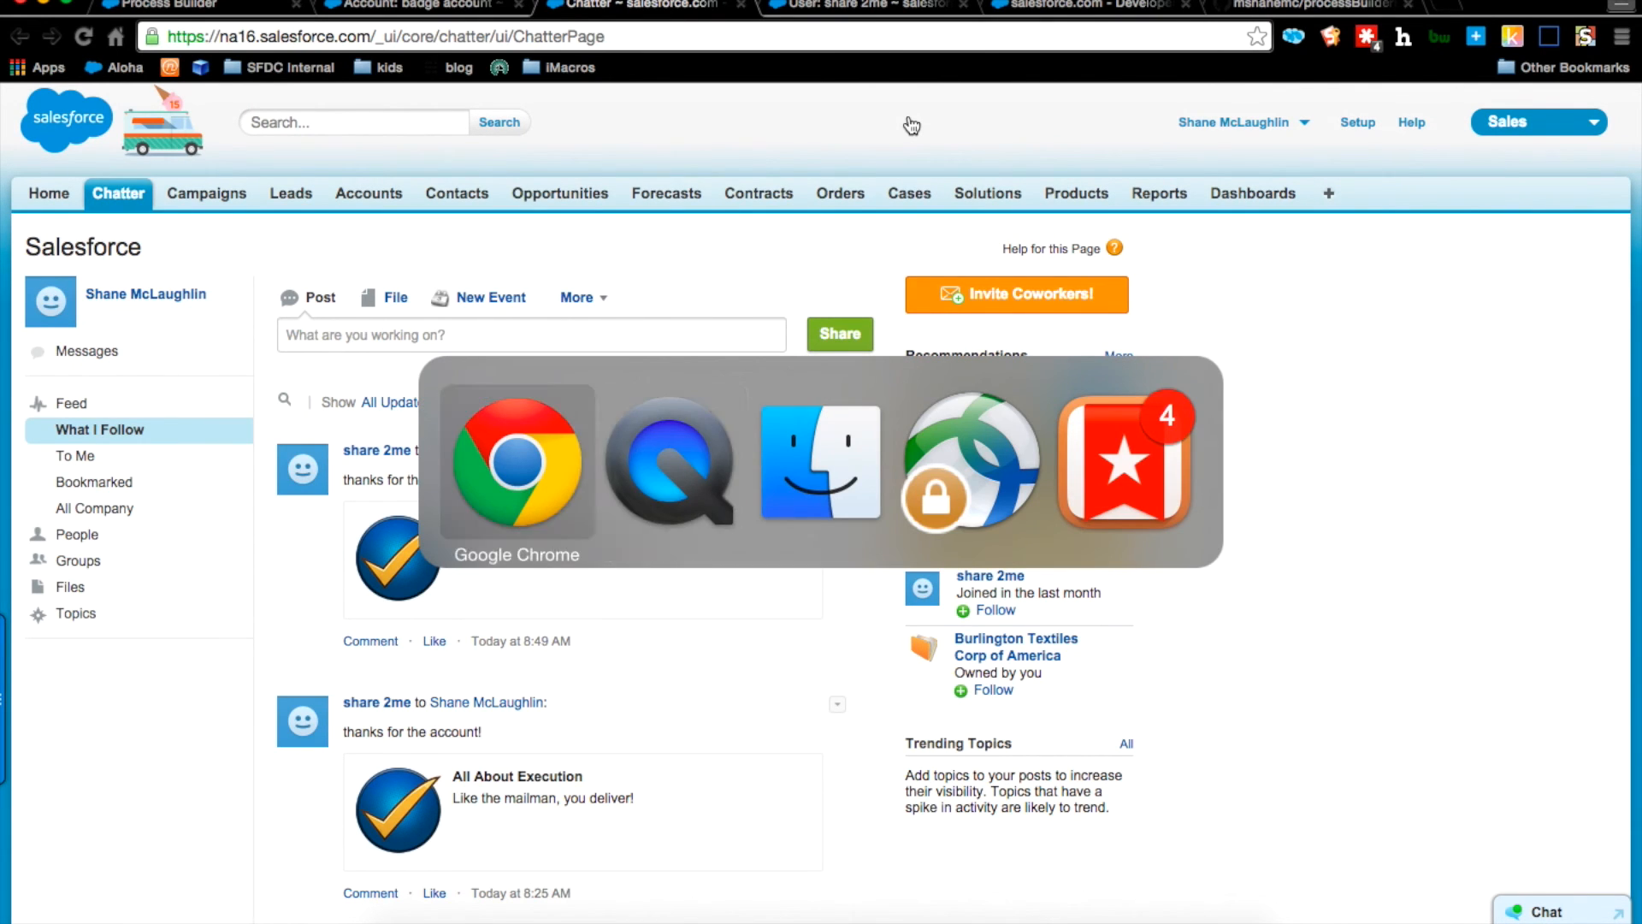
Step: Return to the processBuilderBlocks repository on GitHub, skim back through the README and view the repository's issues list
left_click(1043, 6)
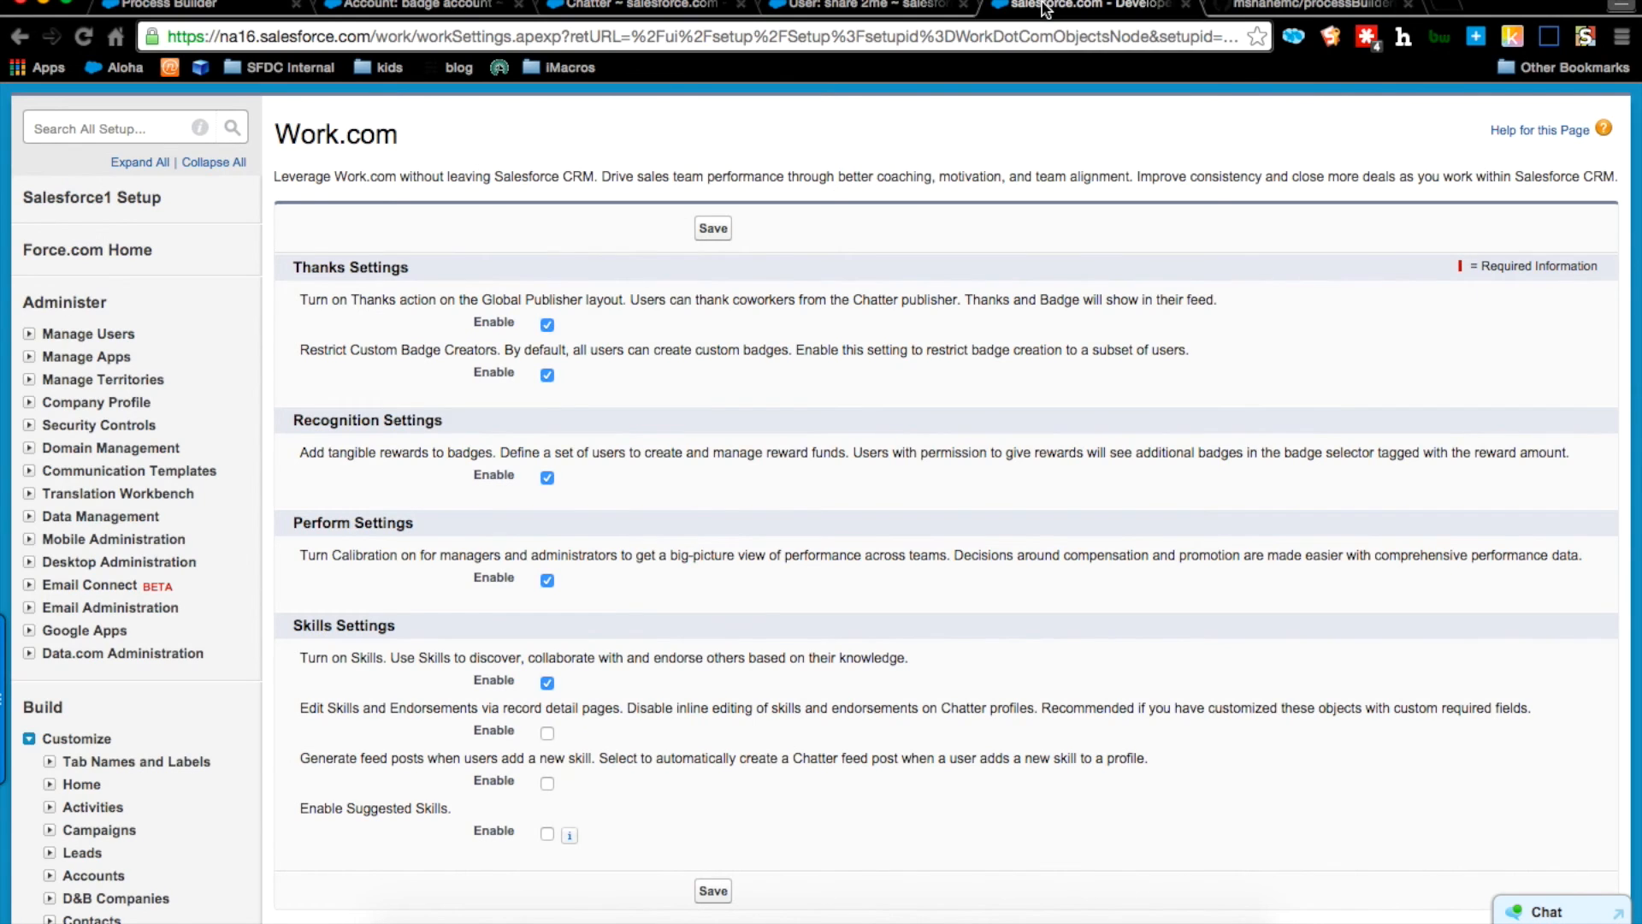
left_click(1334, 7)
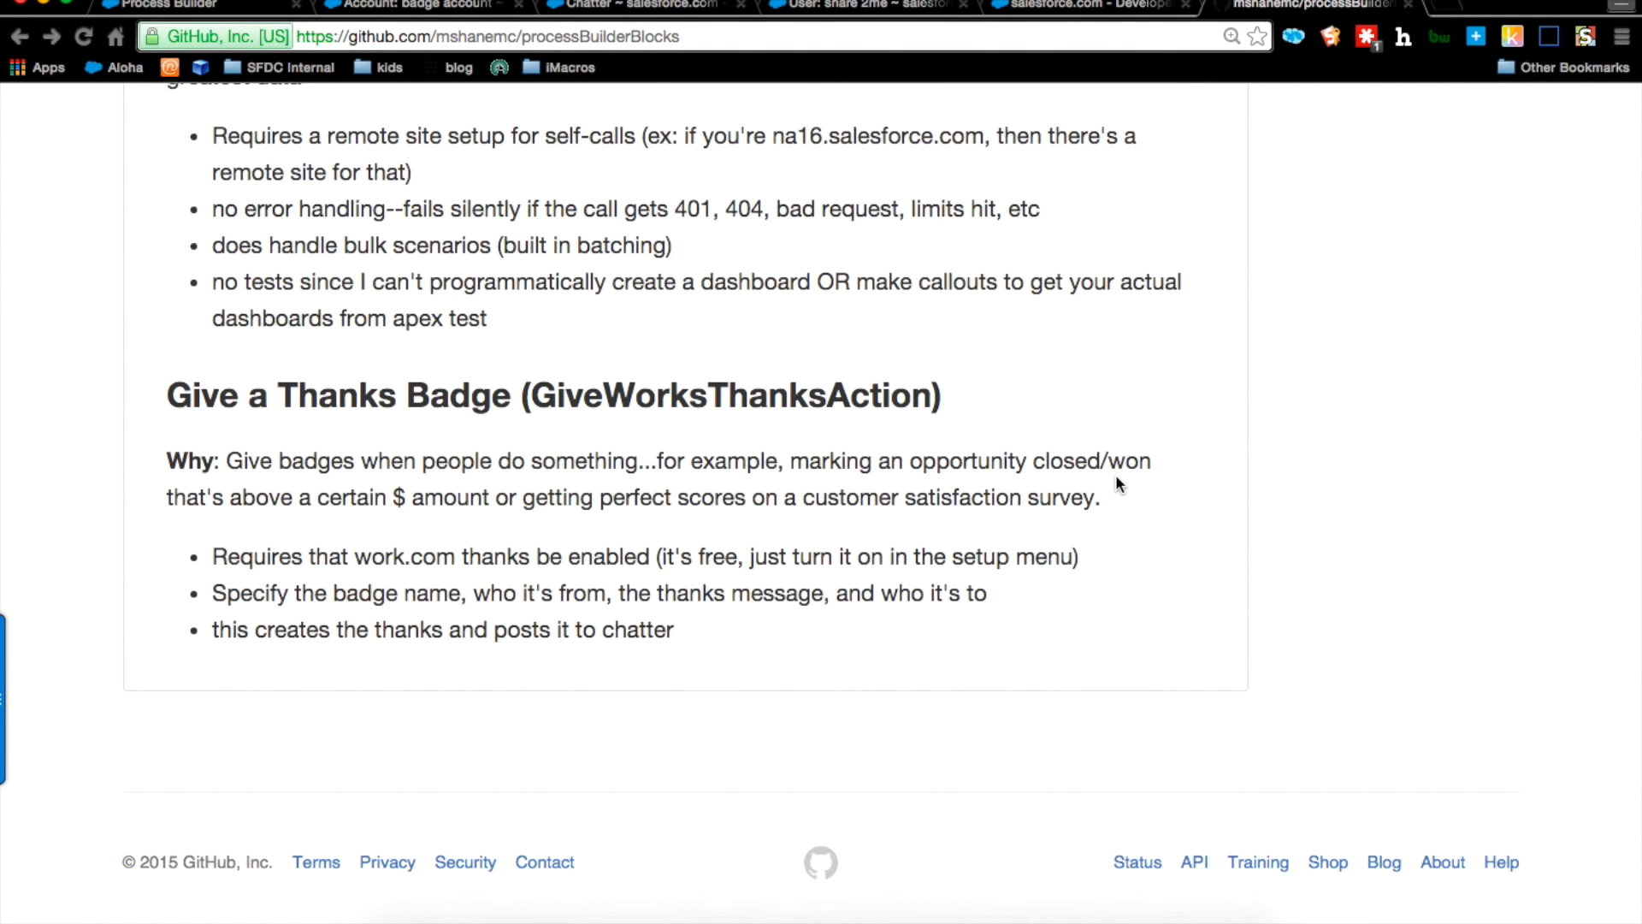
scroll(1116, 479, "up", 20)
scroll(1116, 483, "up", 8)
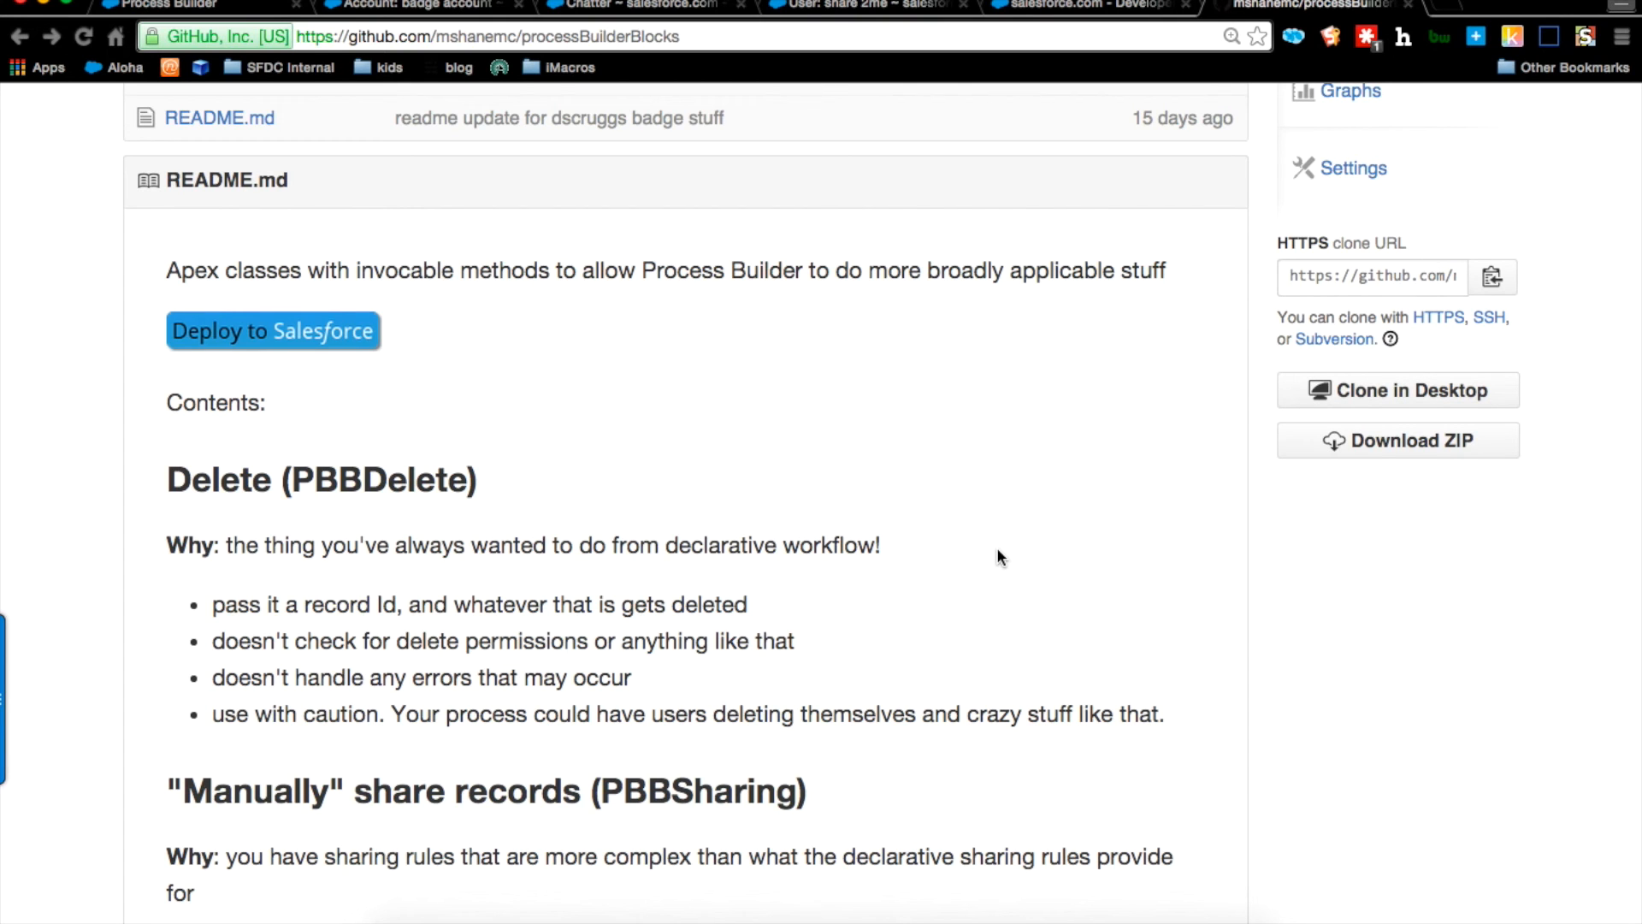
scroll(997, 598, "up", 10)
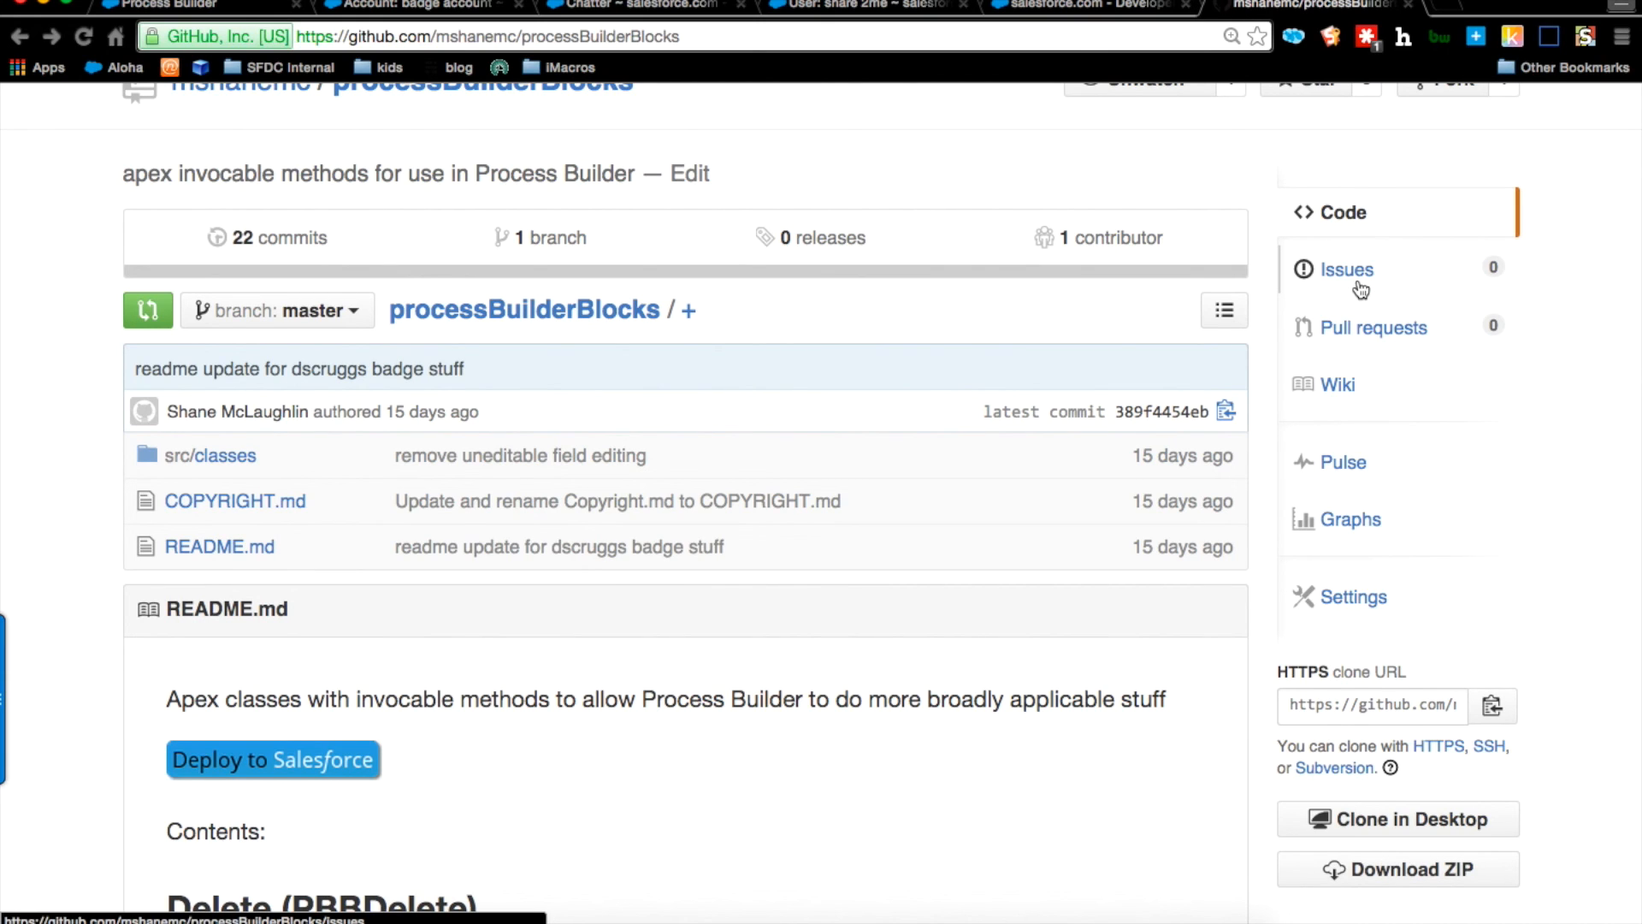
left_click(1360, 286)
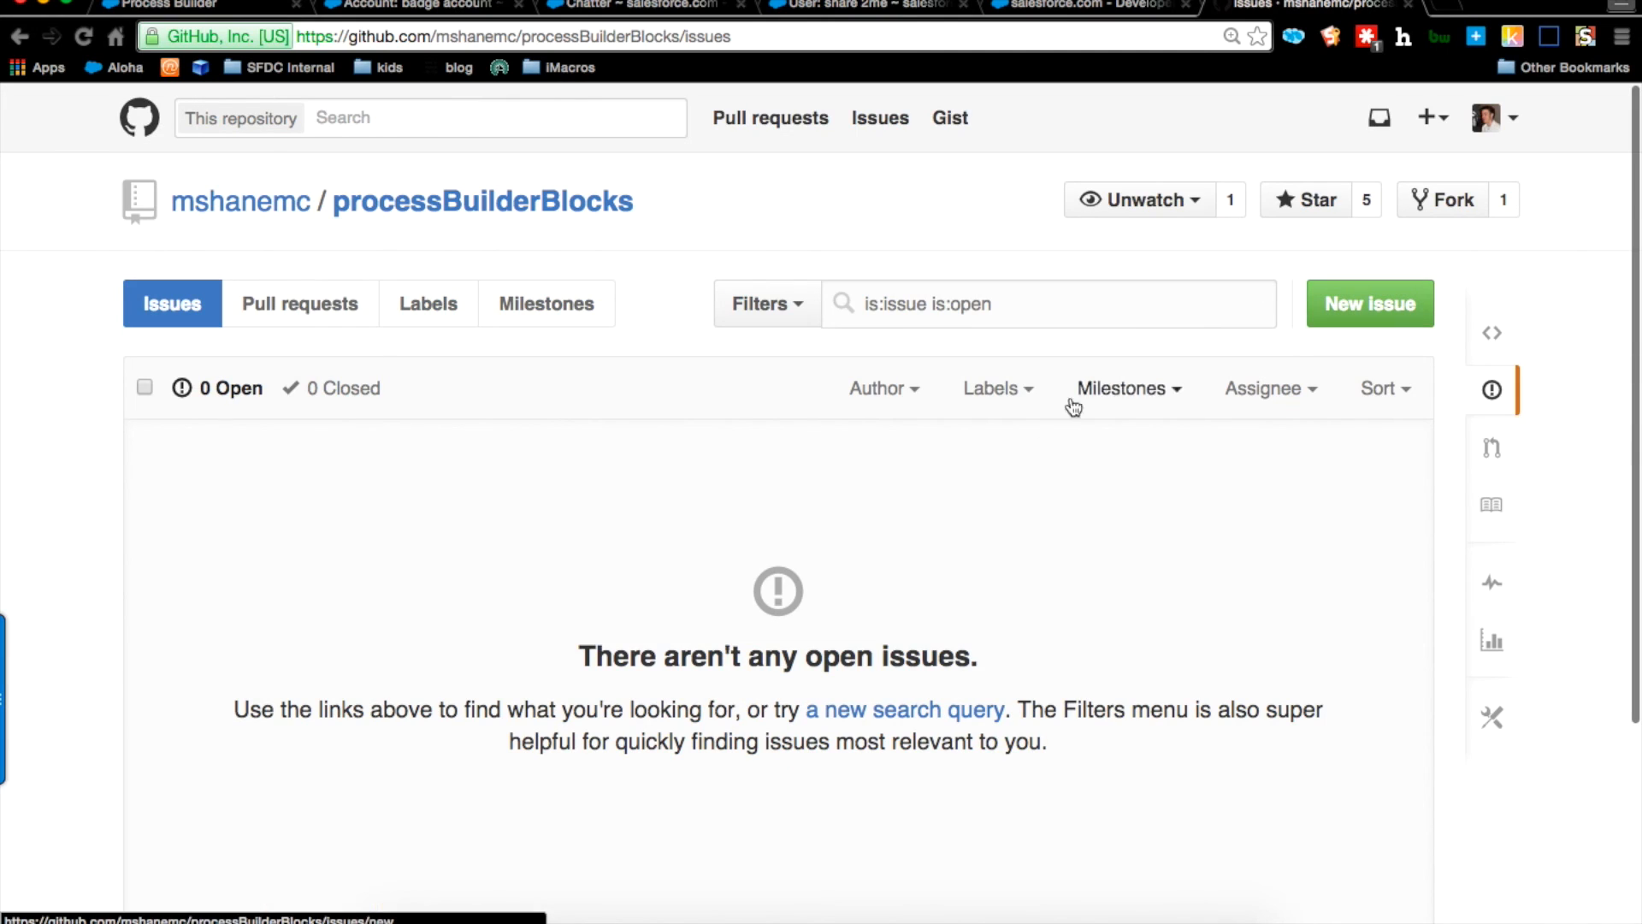
left_click(21, 37)
Step: Look through the closed pull request "added GiveWorkThanksAction and Tests" and return to the open pull requests list
left_click(1411, 326)
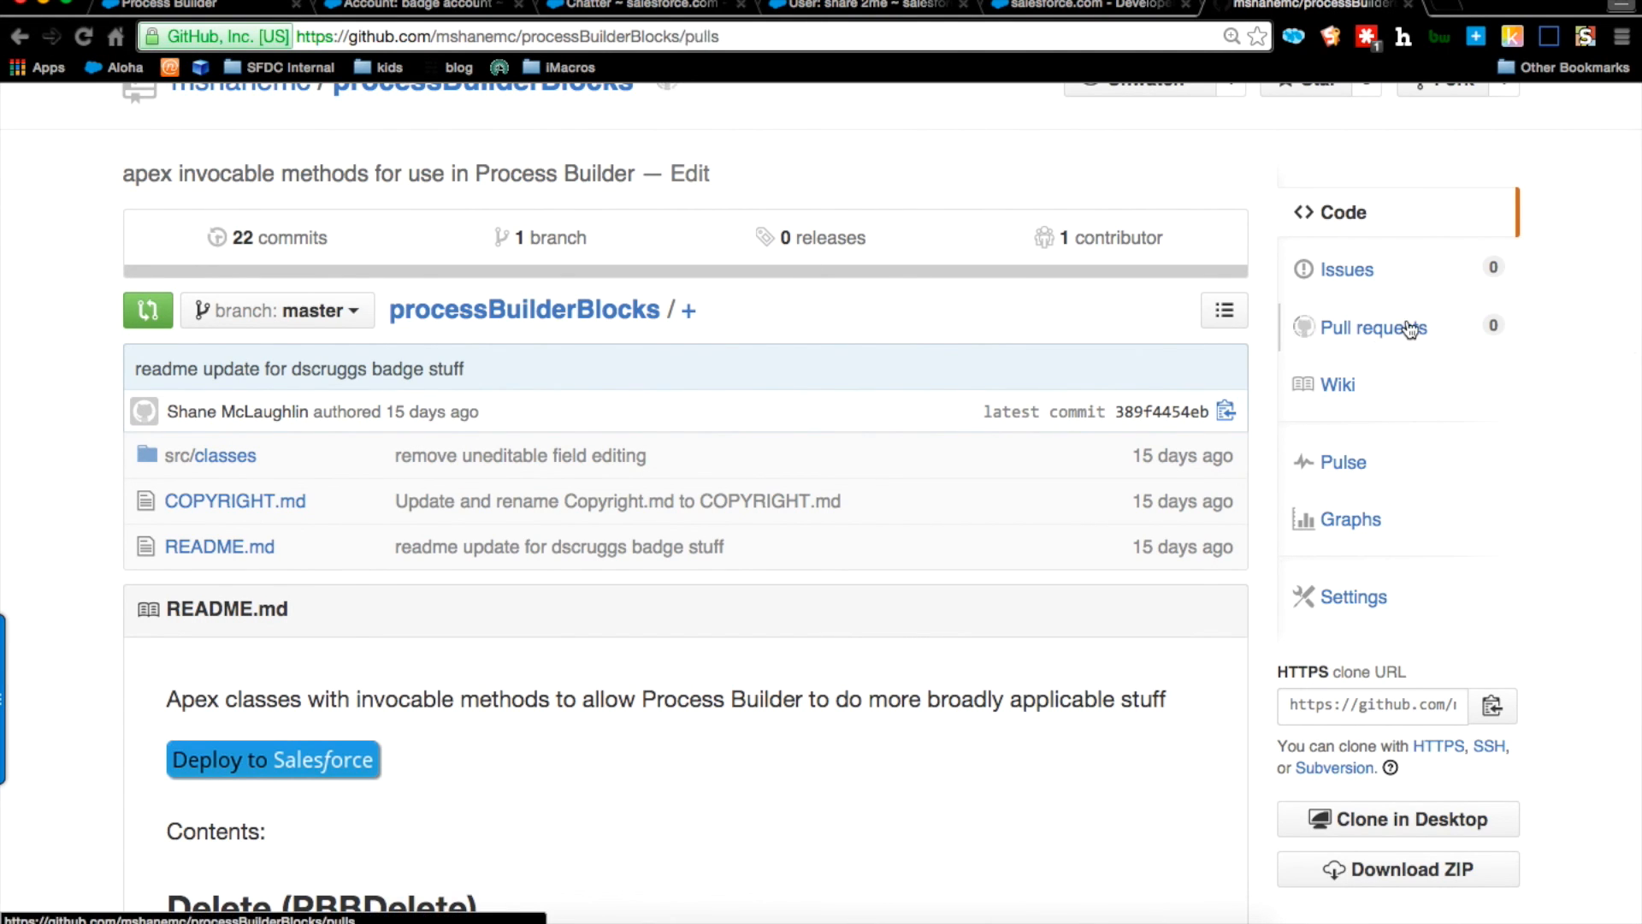
scroll(955, 508, "down", 4)
scroll(956, 513, "up", 4)
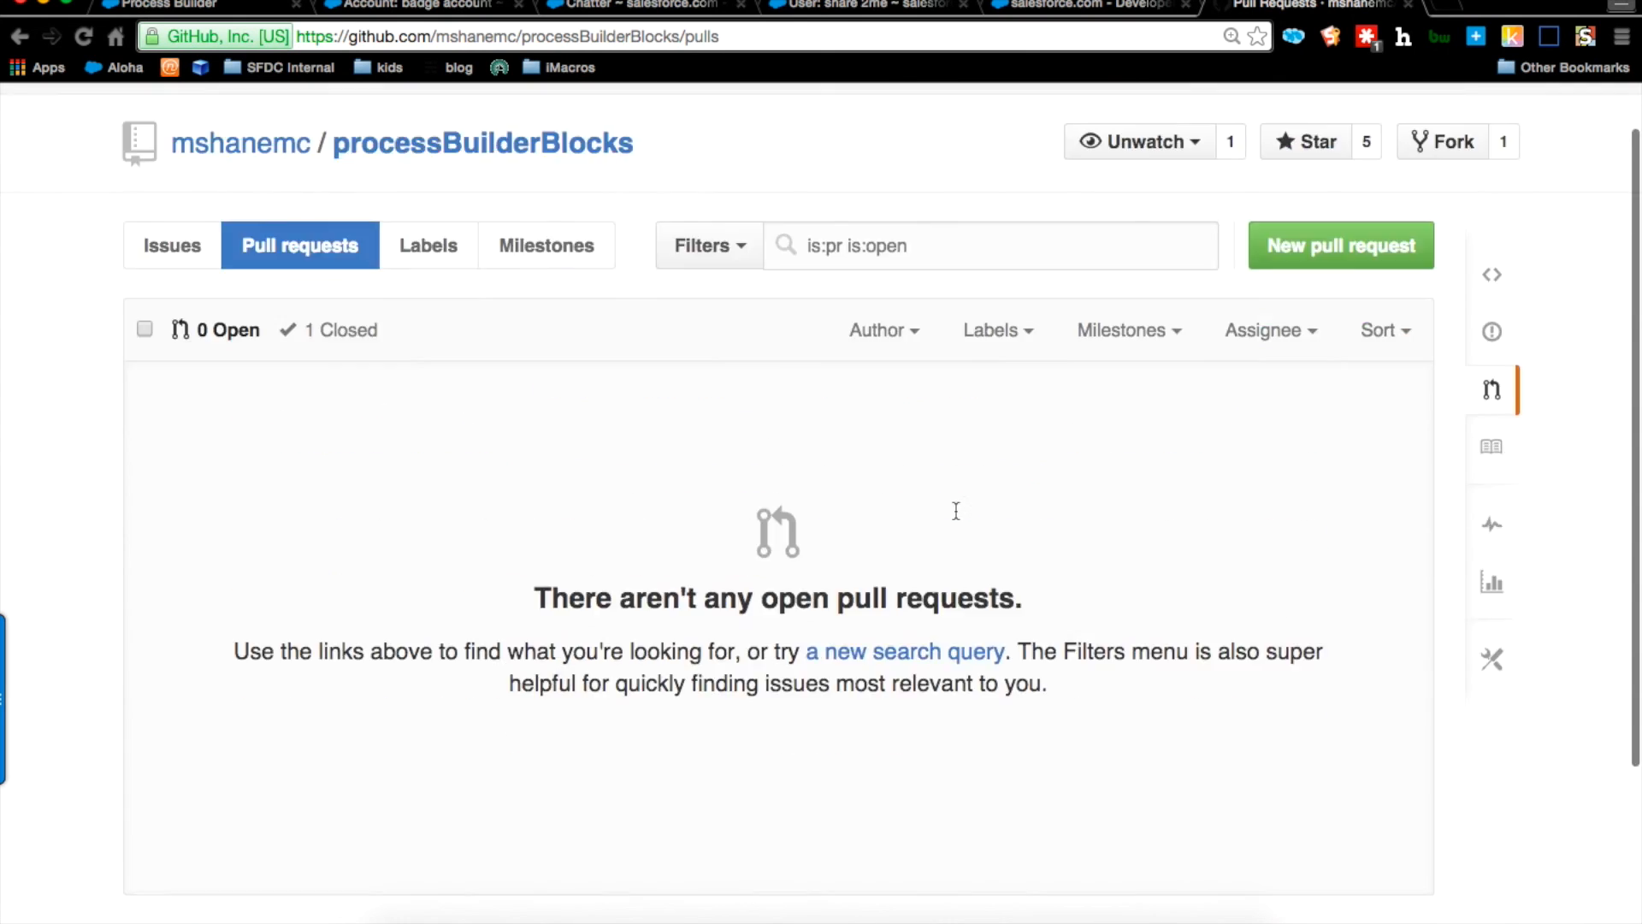
left_click(359, 389)
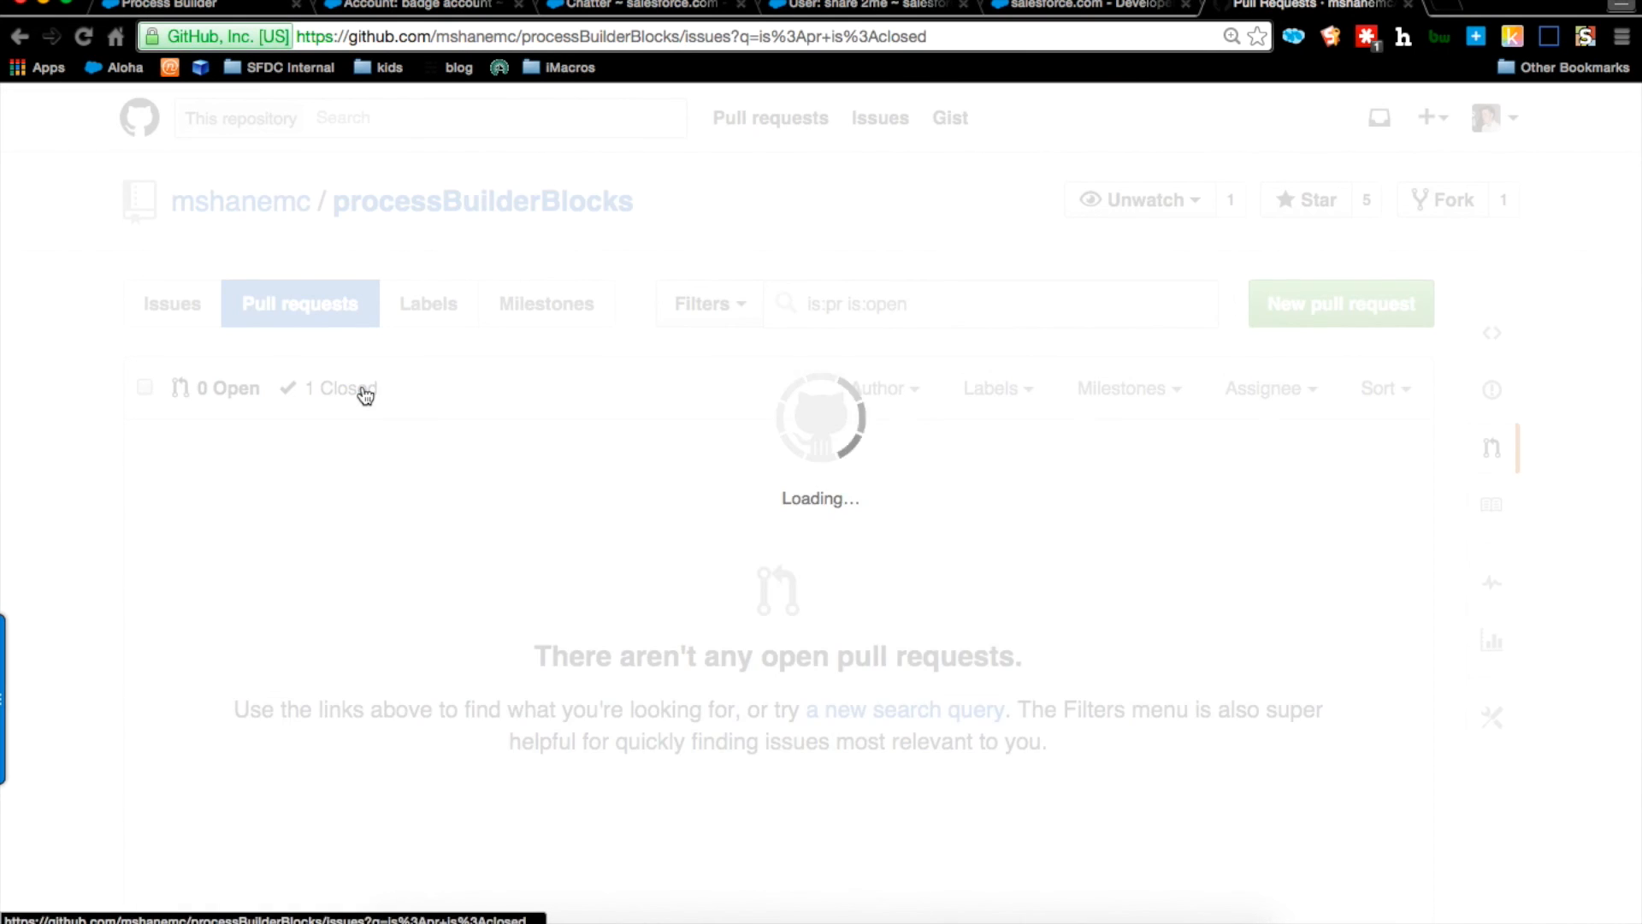
left_click(574, 507)
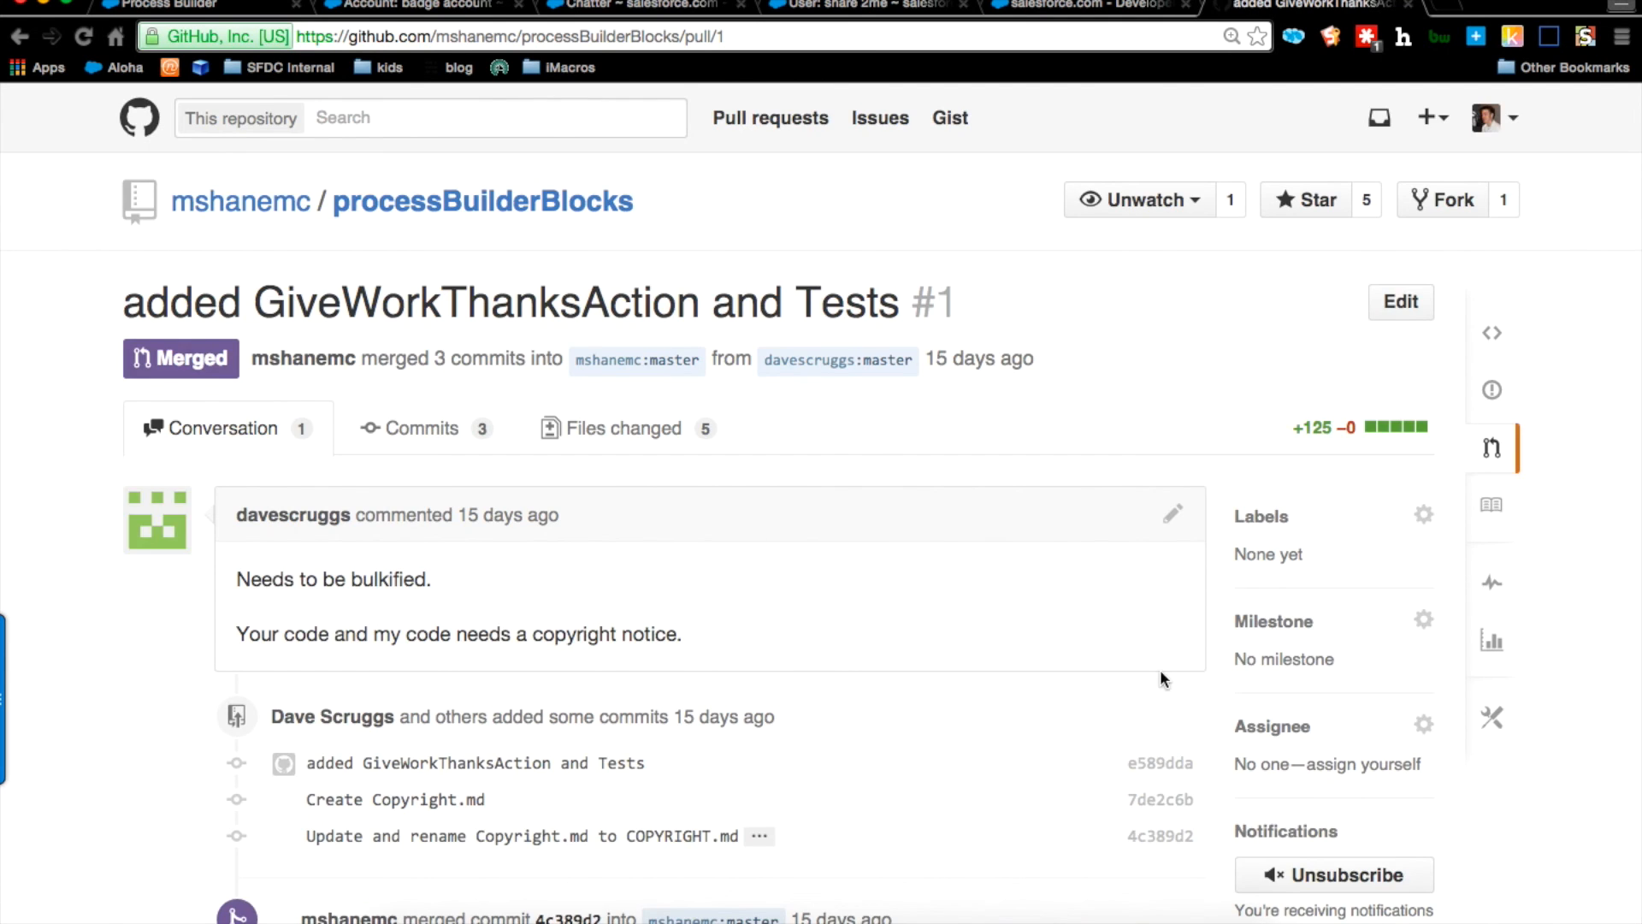
scroll(1162, 676, "down", 6)
scroll(1159, 669, "down", 3)
scroll(1160, 668, "up", 9)
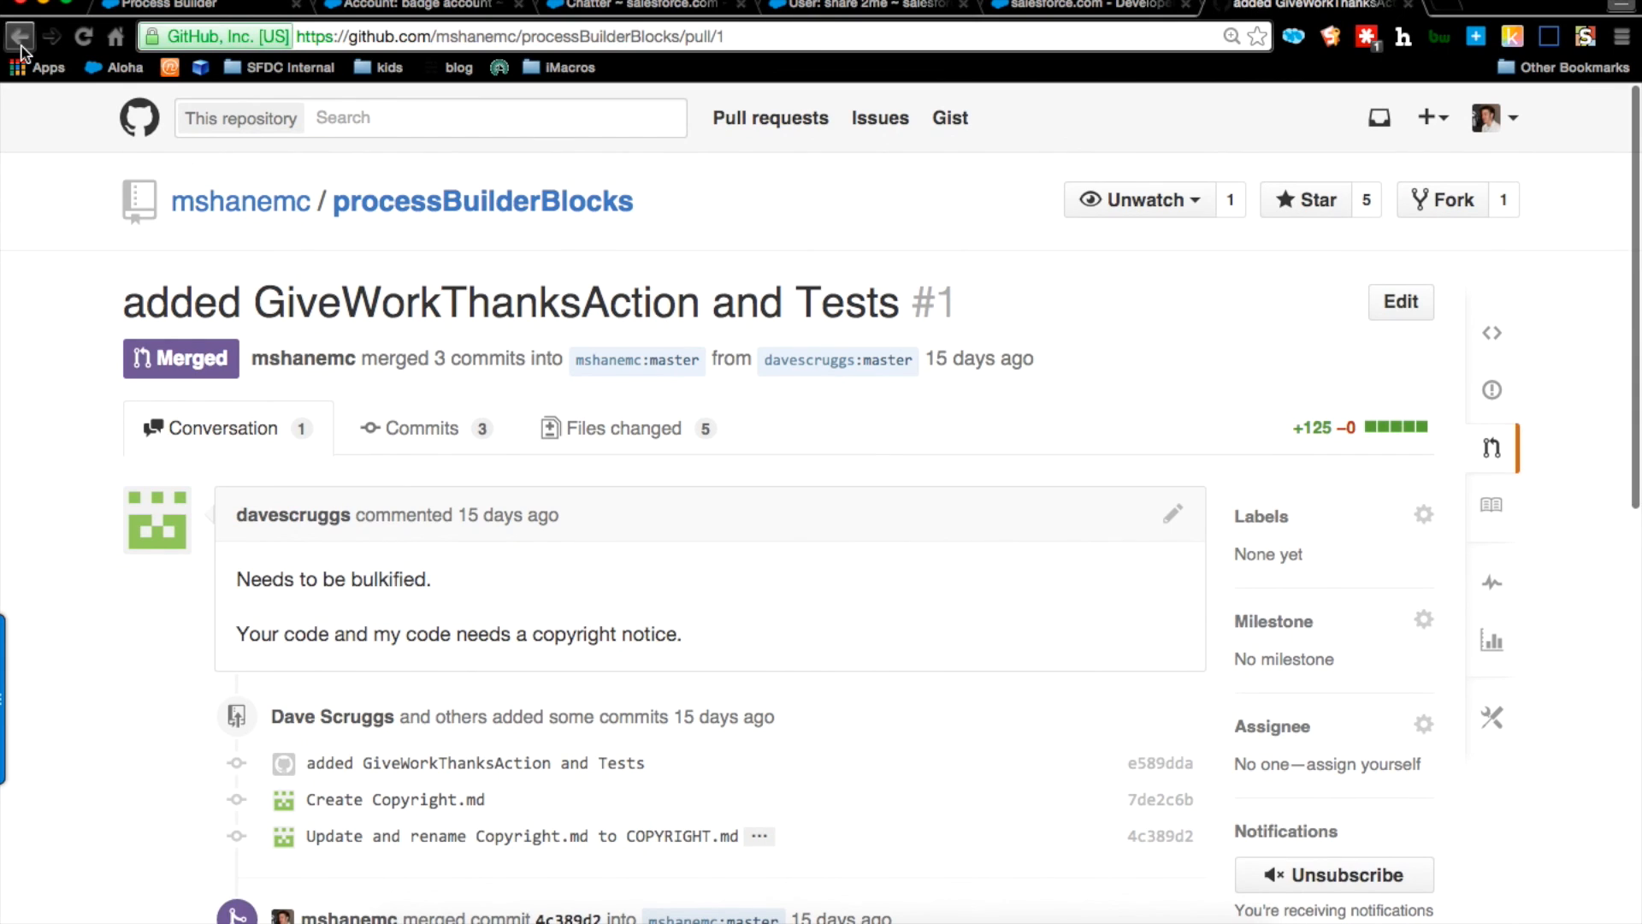
left_click(21, 43)
left_click(20, 42)
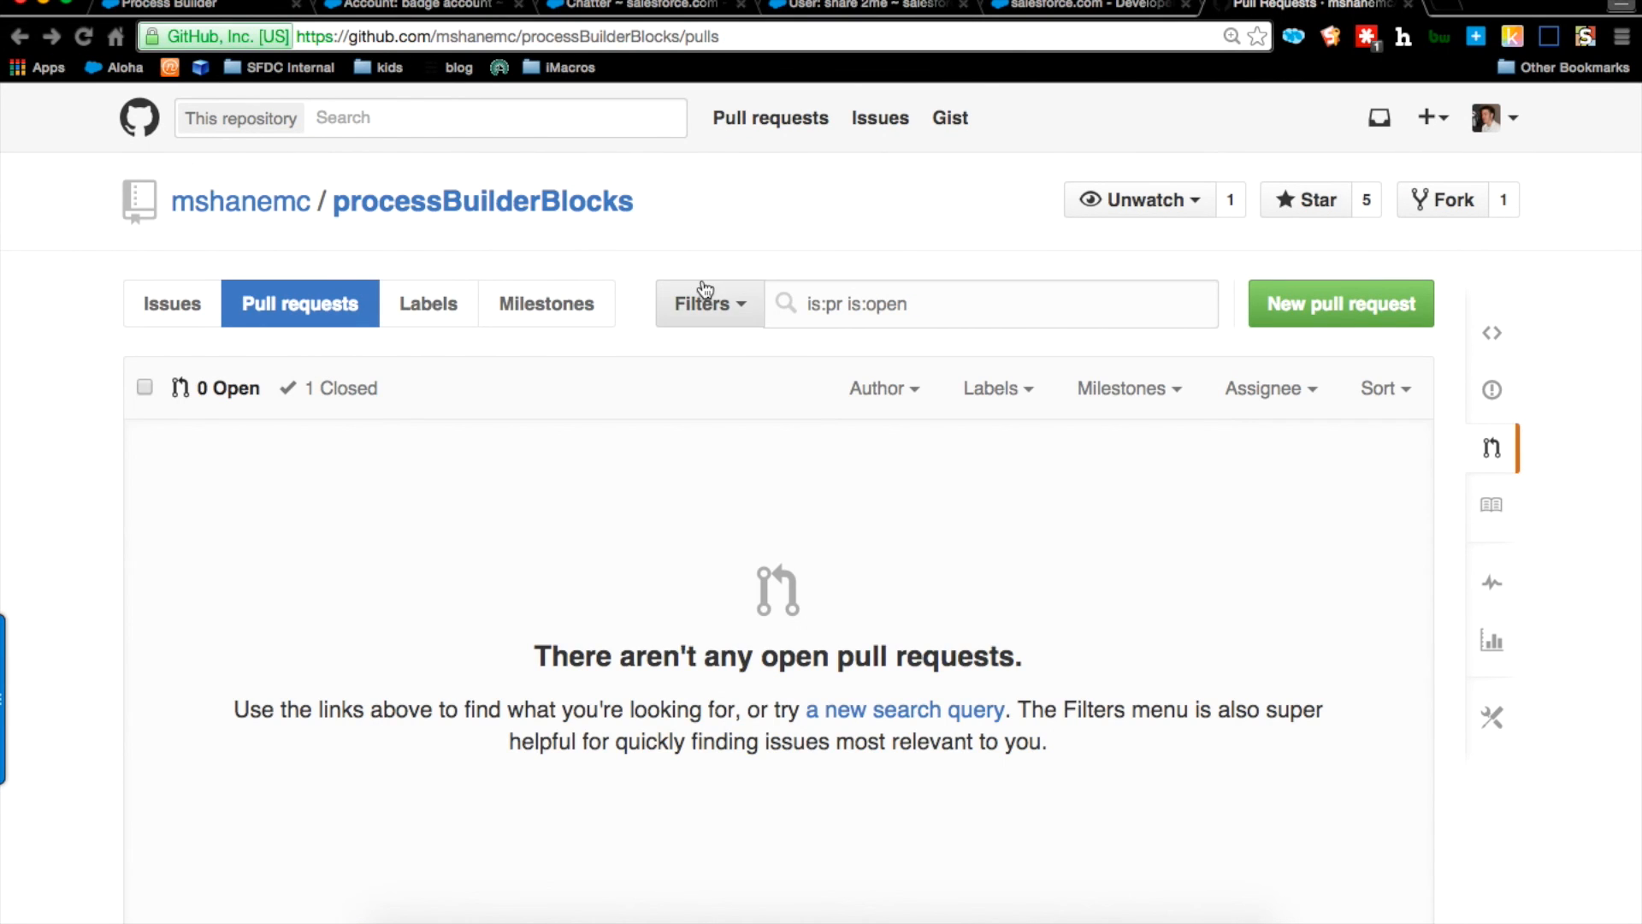